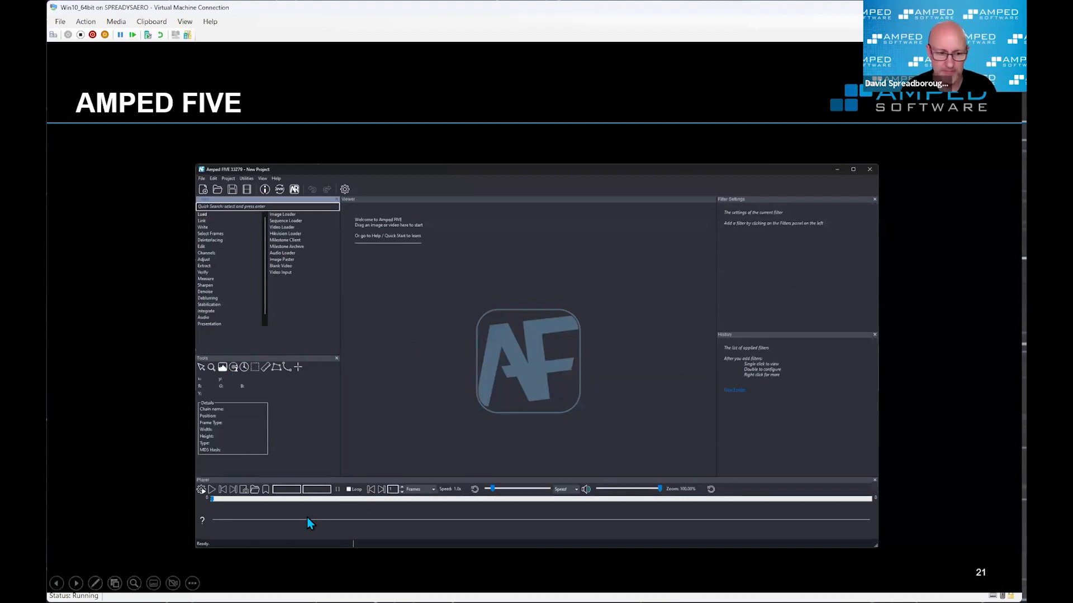
Step: End the presentation slideshow and switch to Amped FIVE
left_click(134, 474)
key("Escape")
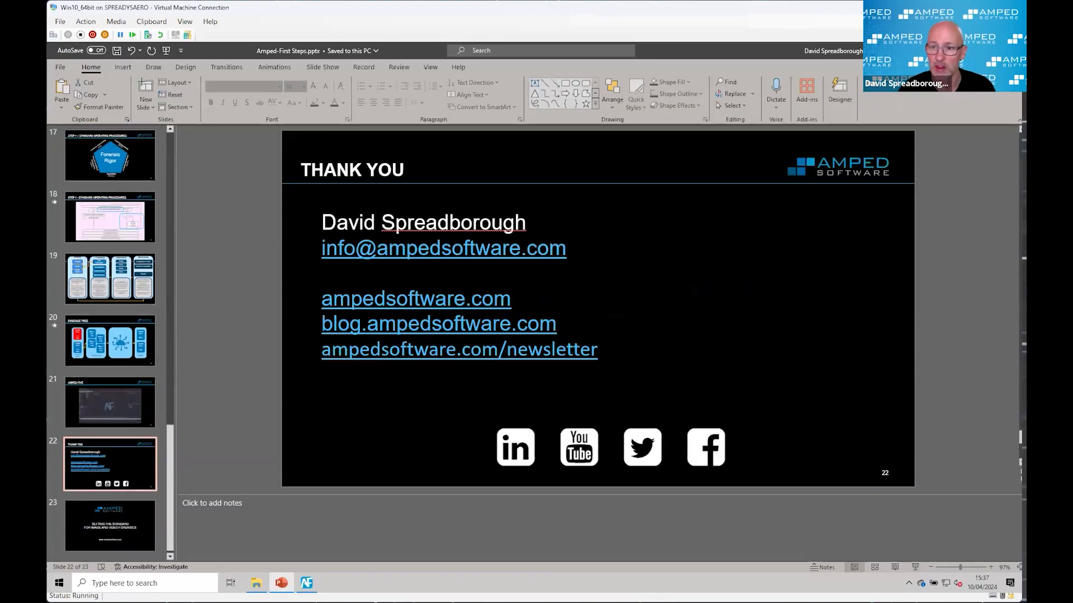
left_click(306, 583)
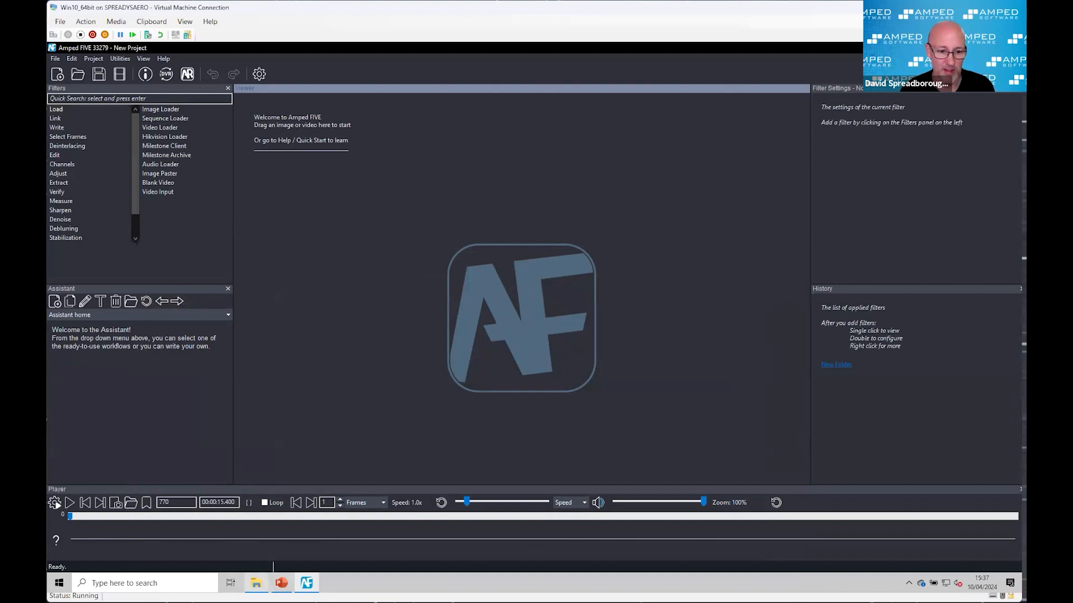
Step: Switch to File Explorer and open the 1-NVR folder inside Media
left_click(256, 582)
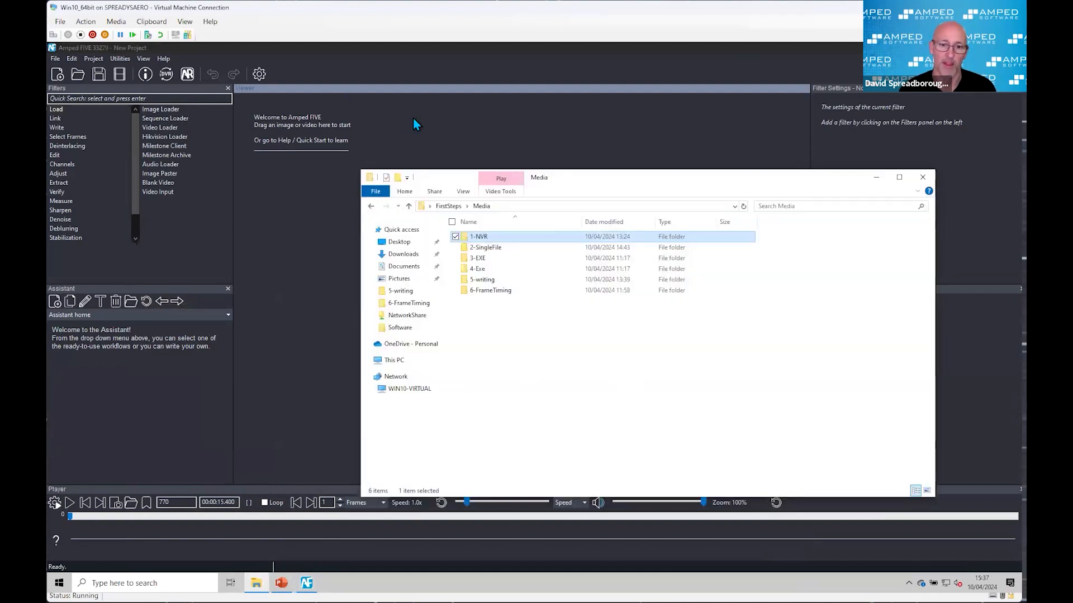
left_click_drag(603, 186, 638, 229)
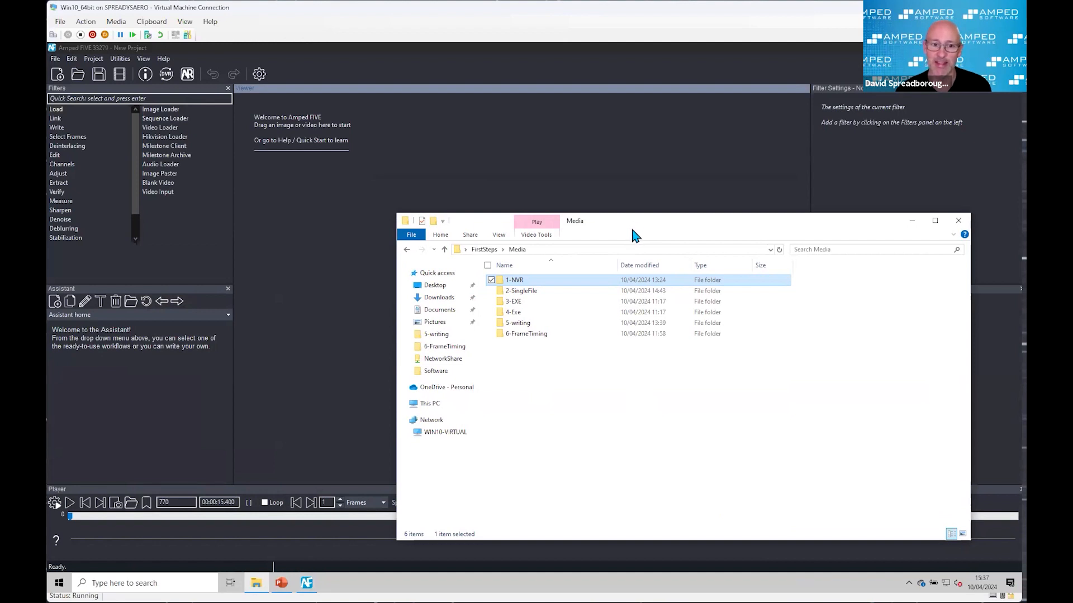
double_click(535, 286)
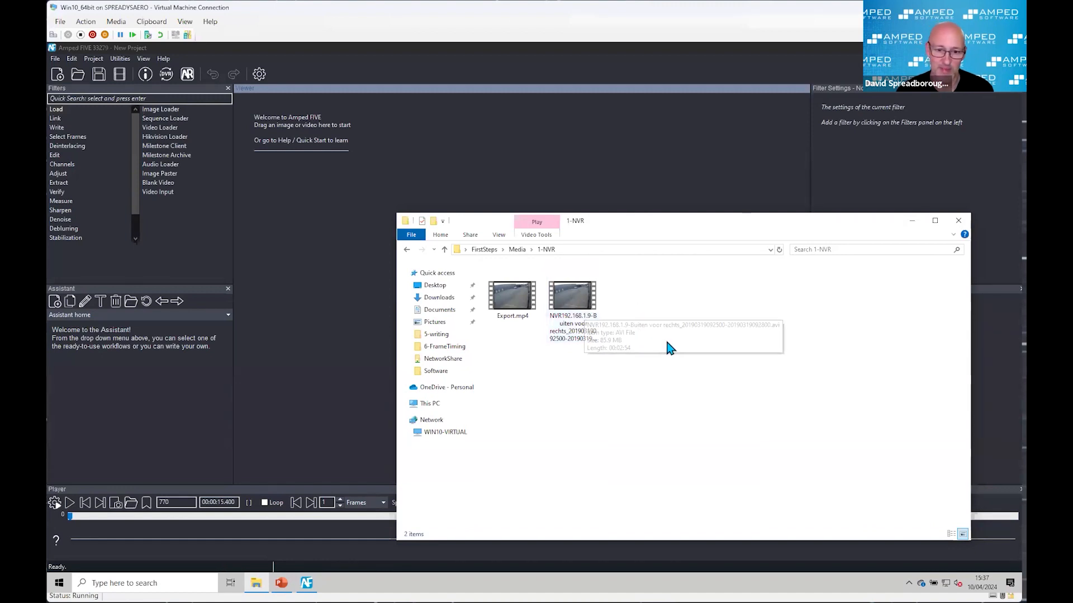
Step: Show the 1-NVR folder contents in Details layout and widen the Name column to fit the full file names
left_click(499, 236)
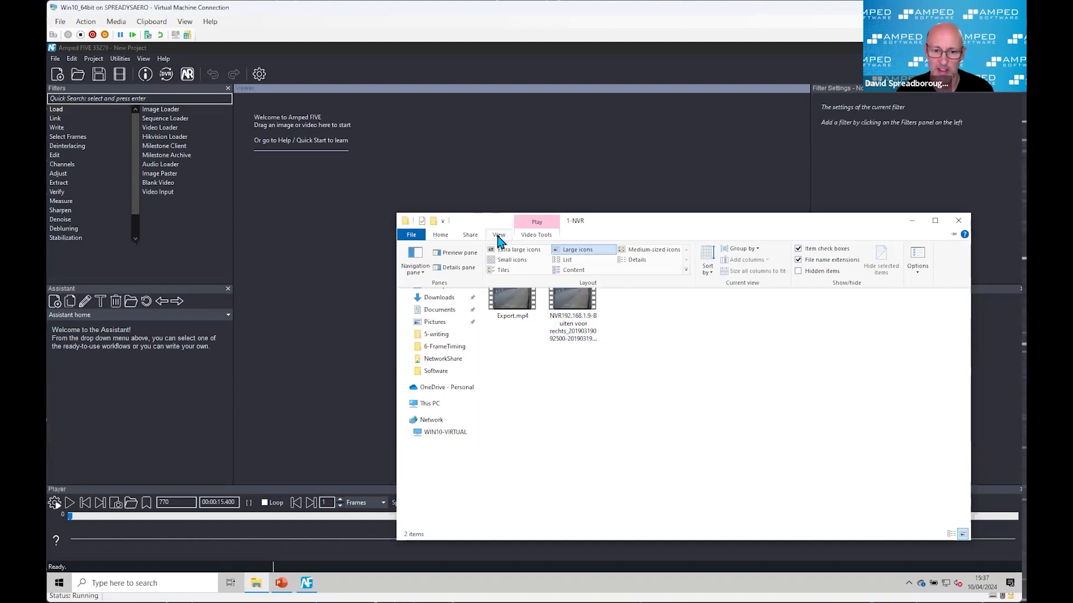
left_click(634, 261)
left_click_drag(558, 266, 729, 278)
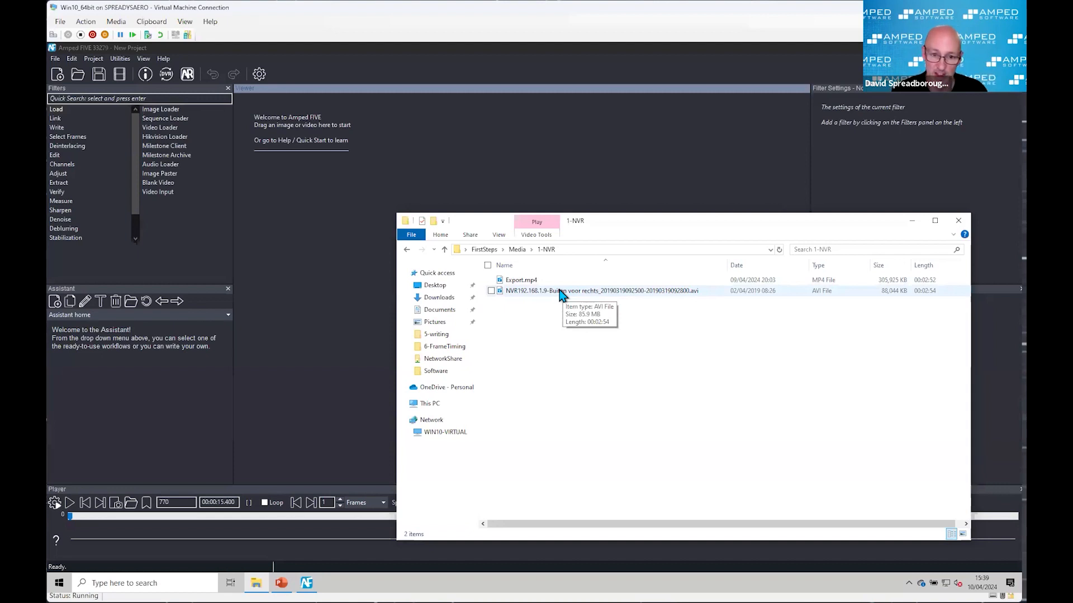
Step: Load the NVR192.168.1.9-Buiten voor rechts AVI recording into the Amped FIVE project
left_click_drag(553, 294, 358, 264)
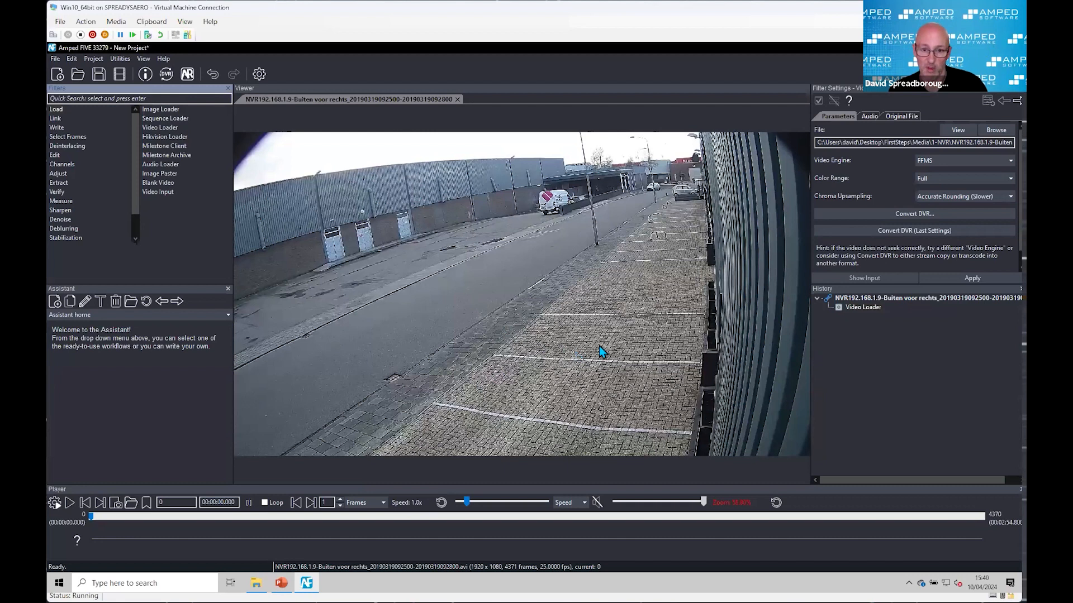
mouse_move(91, 517)
left_mouse_down()
mouse_move(657, 545)
mouse_move(122, 537)
mouse_move(176, 516)
mouse_move(84, 515)
left_mouse_up()
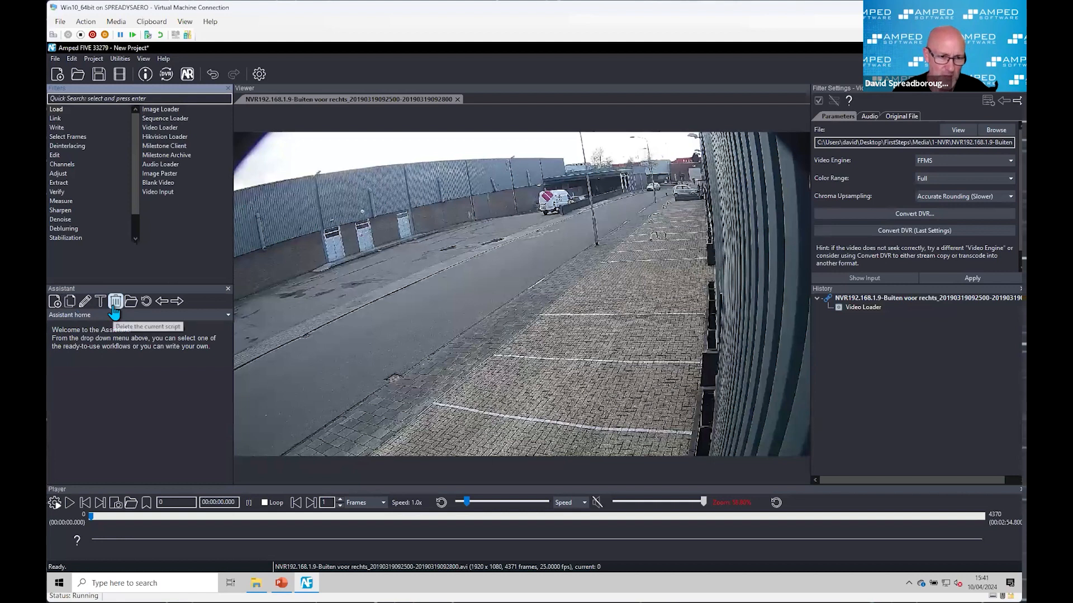
Step: Replace the Assistant panel with the Tools panel and display the loaded video's File Info
left_click(227, 288)
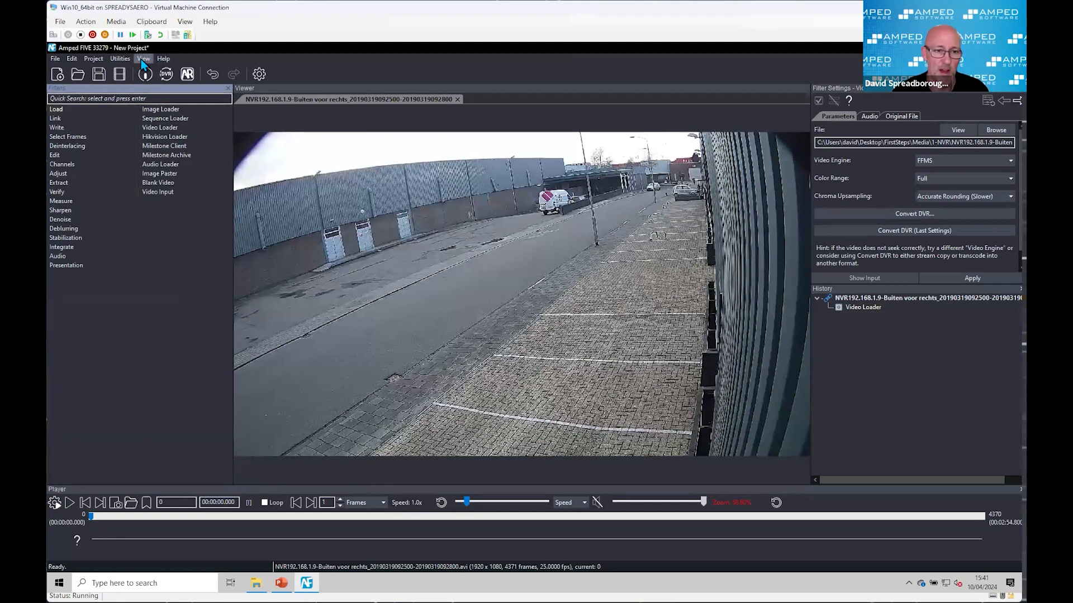
left_click(143, 58)
left_click(161, 96)
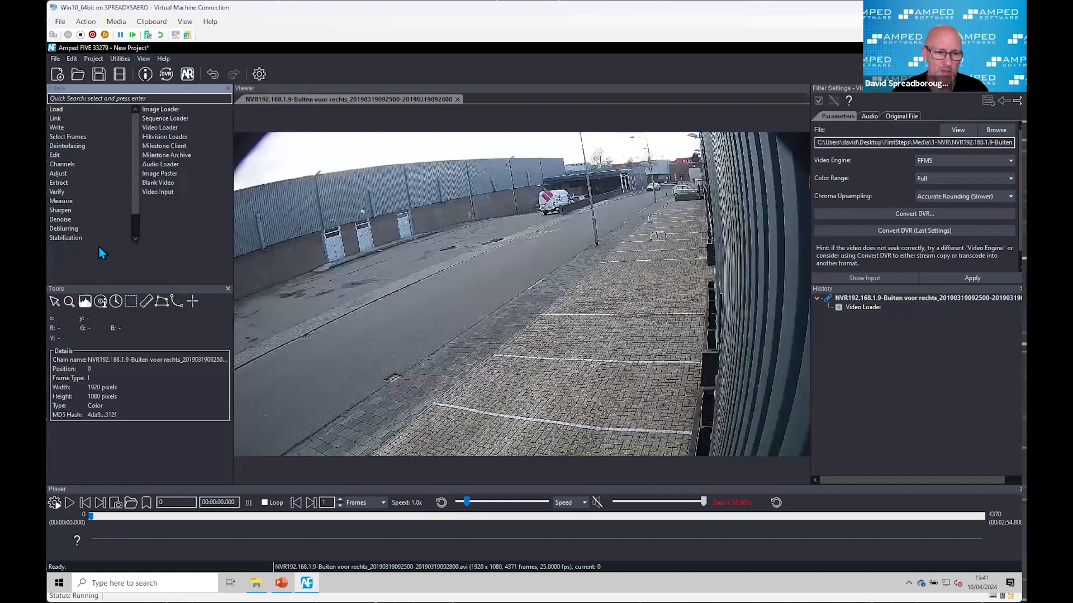
left_click(103, 303)
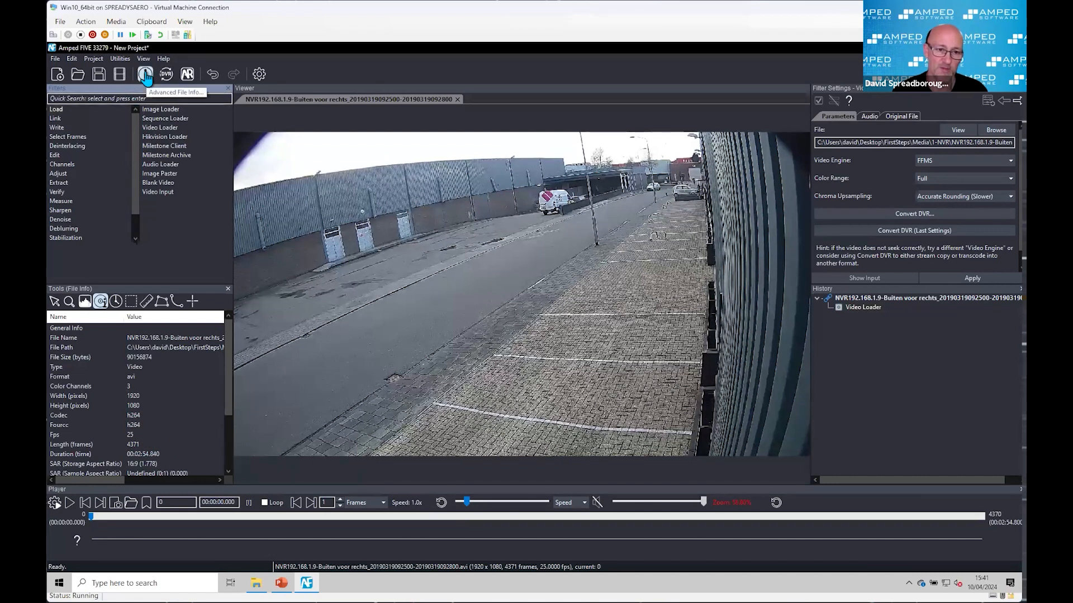
Step: Open Advanced File Info for the AVI recording and run its Frame and GOP Analysis
left_click(146, 75)
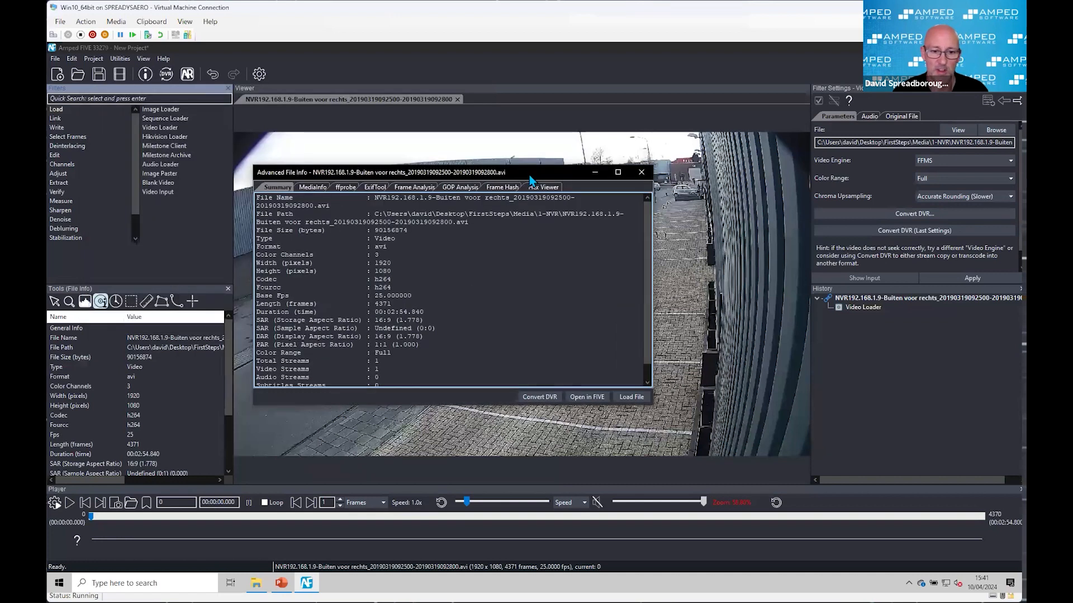
left_click(411, 187)
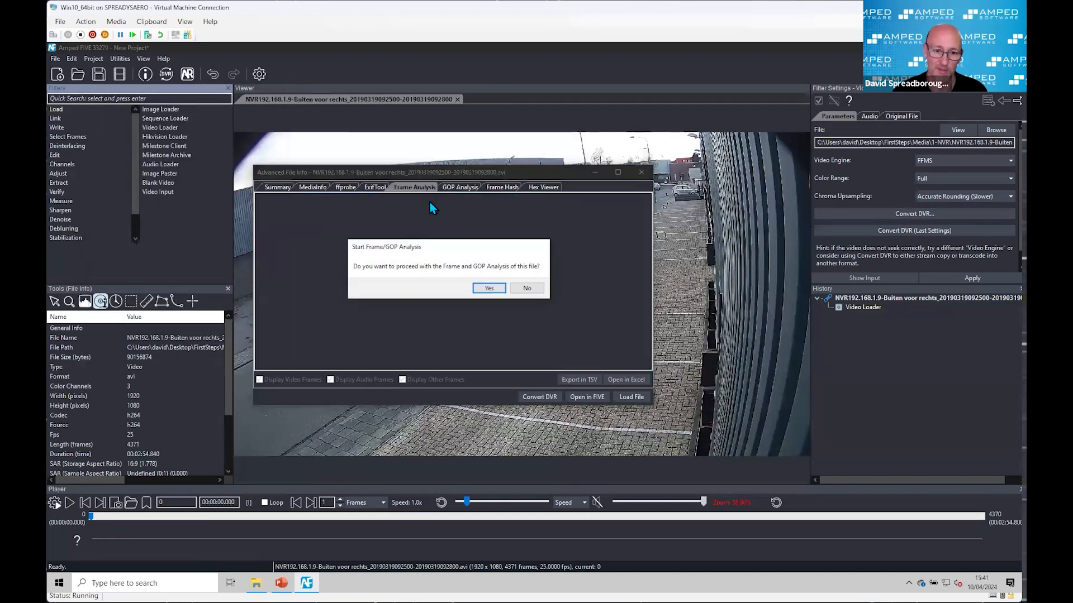
left_click(501, 294)
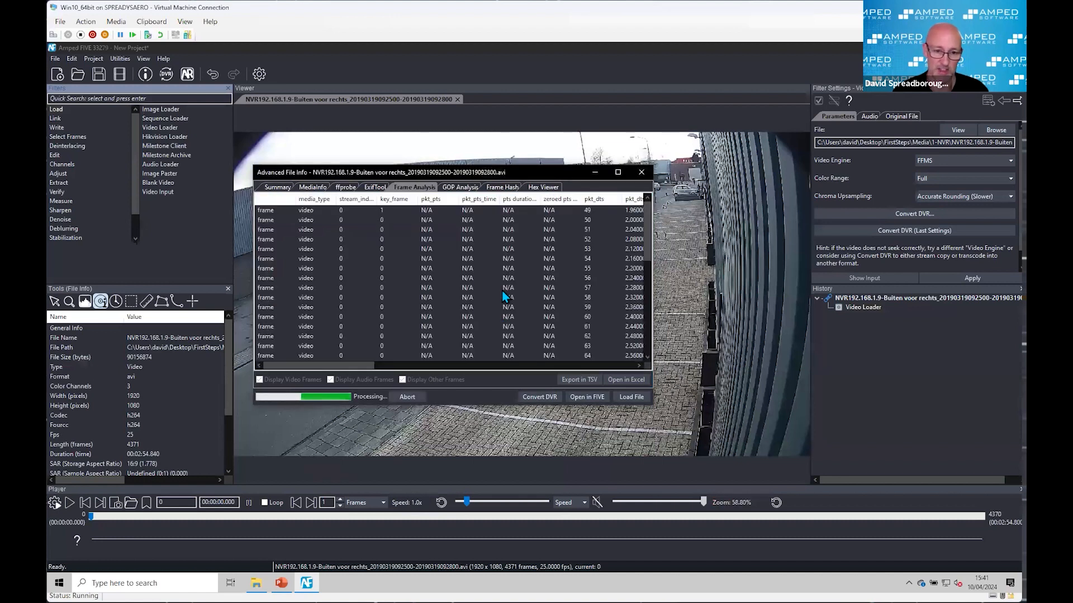
Step: Review the AVI recording's Summary in Advanced File Info, with the window moved off most of the video image
left_click(272, 187)
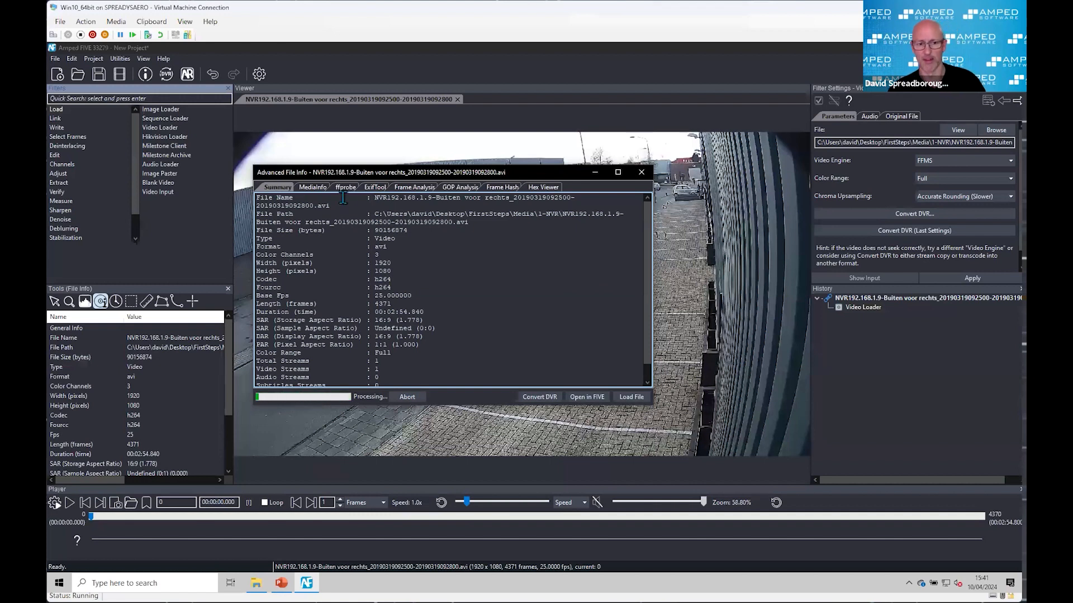
left_click_drag(411, 172, 278, 123)
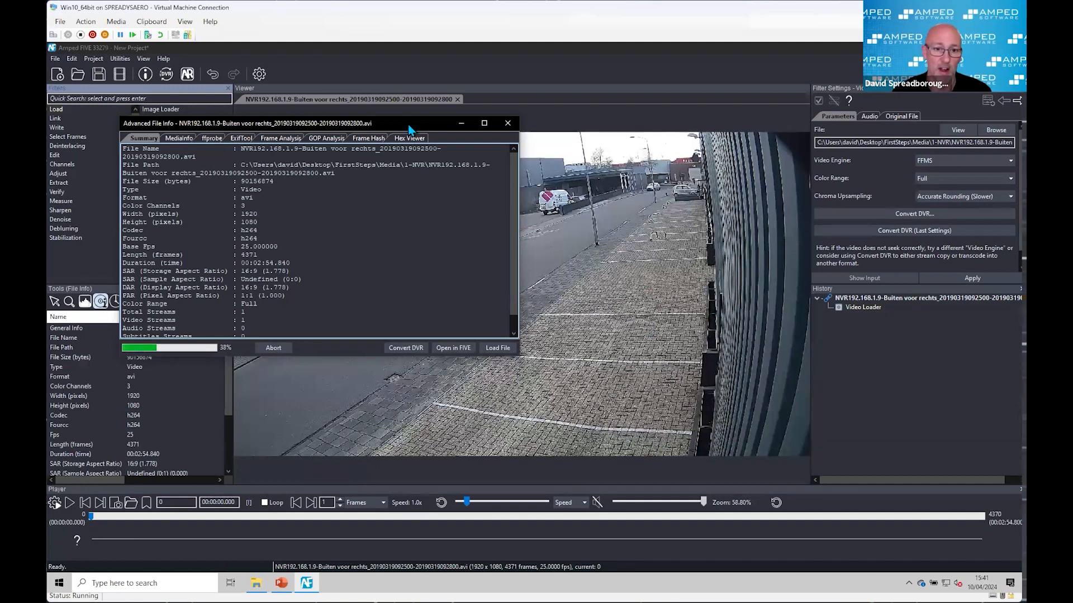
left_click_drag(398, 128, 314, 321)
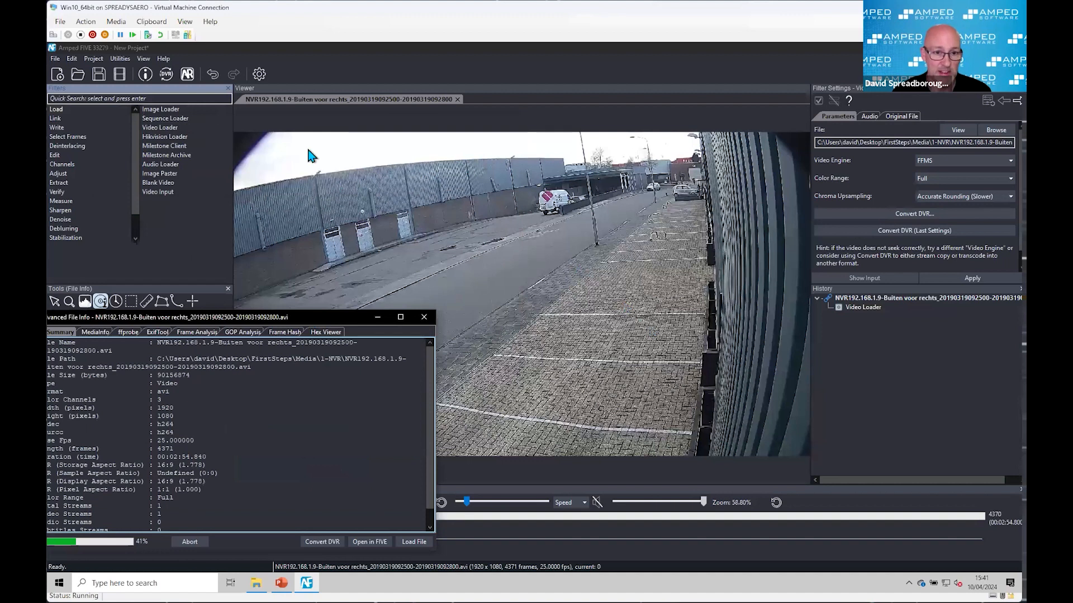
left_click_drag(326, 321, 404, 239)
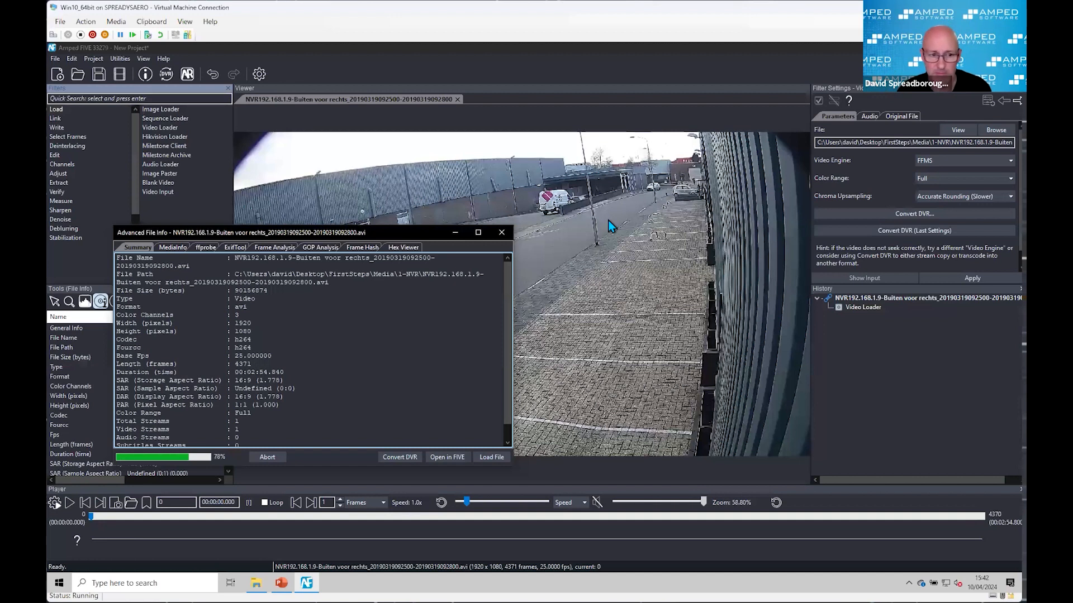
Step: Examine the MediaInfo metadata of the AVI recording, including its format, duration, frame rate and file dates
left_click(175, 248)
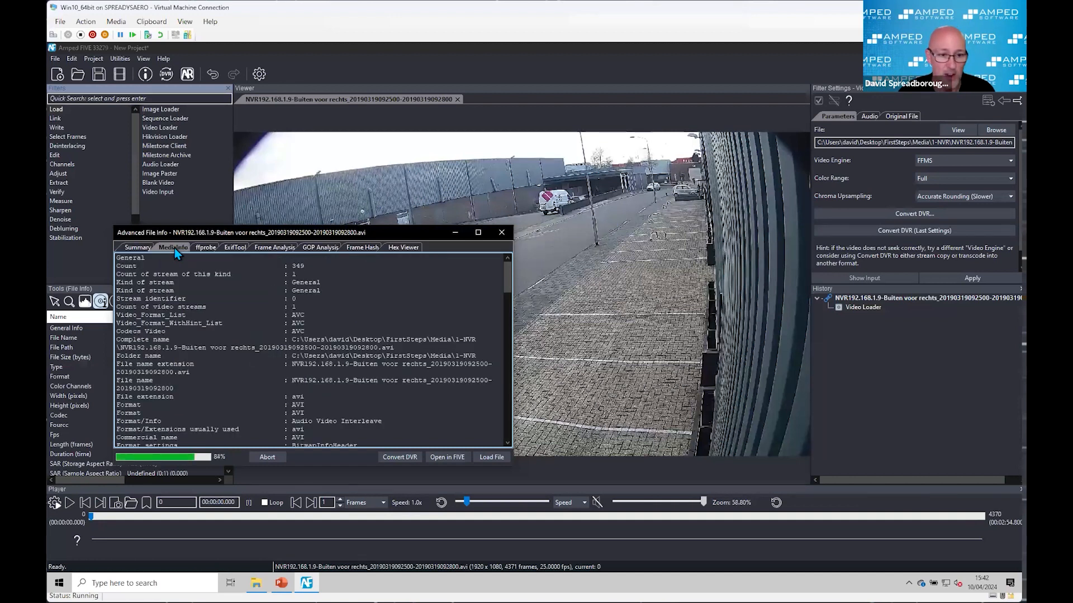
scroll(363, 340, "down", 3)
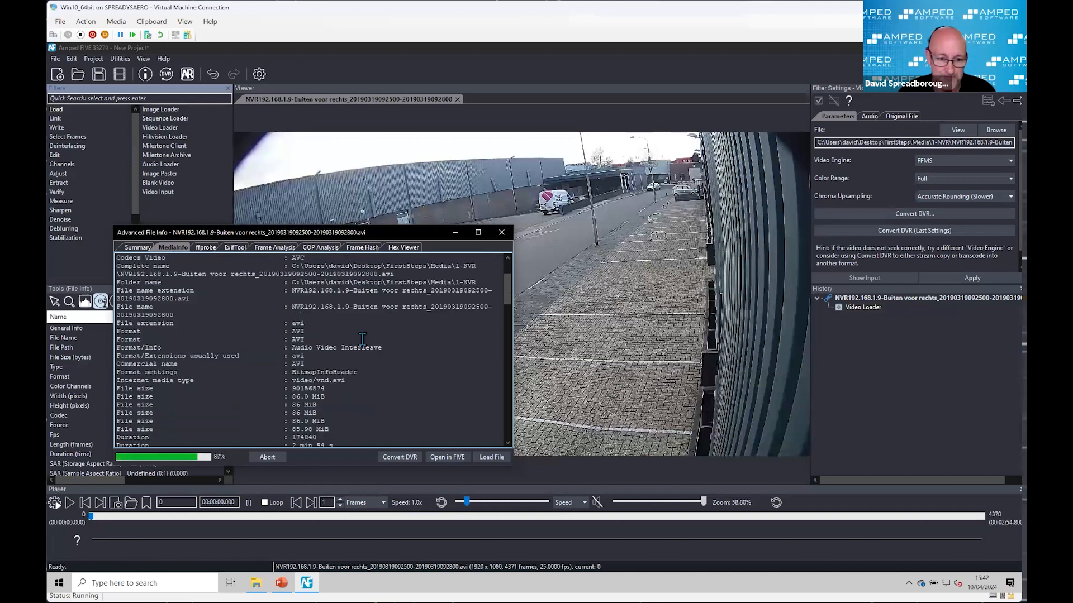
scroll(313, 293, "down", 4)
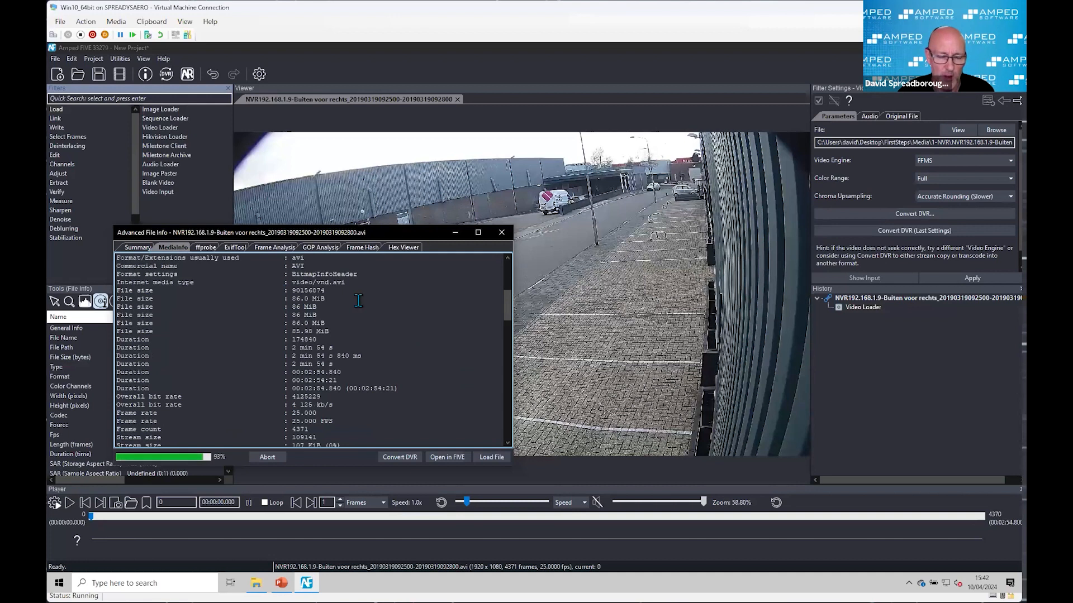
scroll(358, 301, "down", 6)
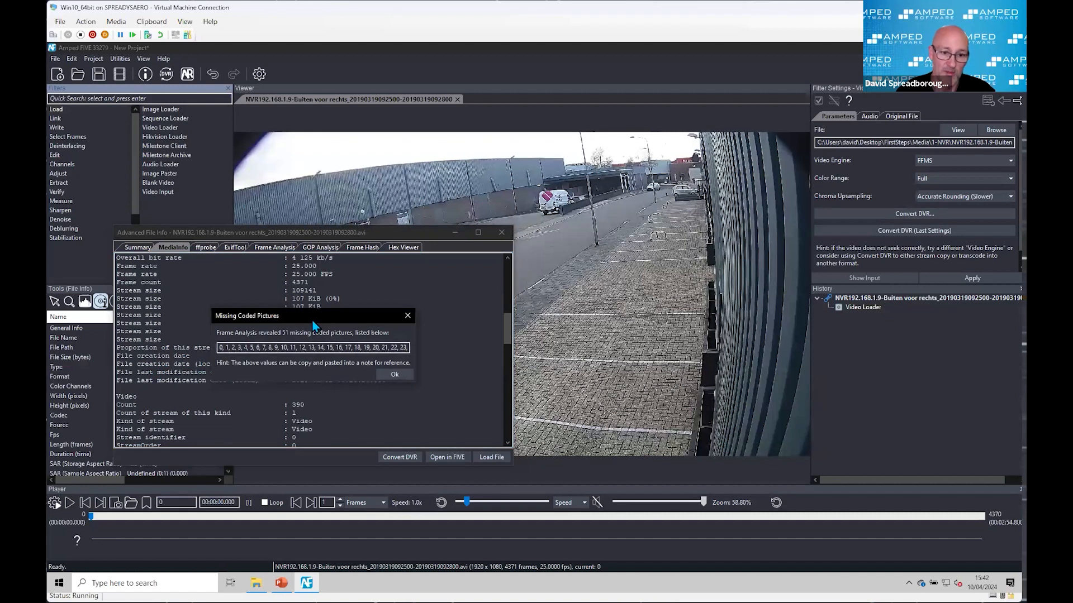
Step: Move the Missing Coded Pictures notice aside and examine the timing columns of the Frame Analysis table
left_click_drag(318, 324, 562, 172)
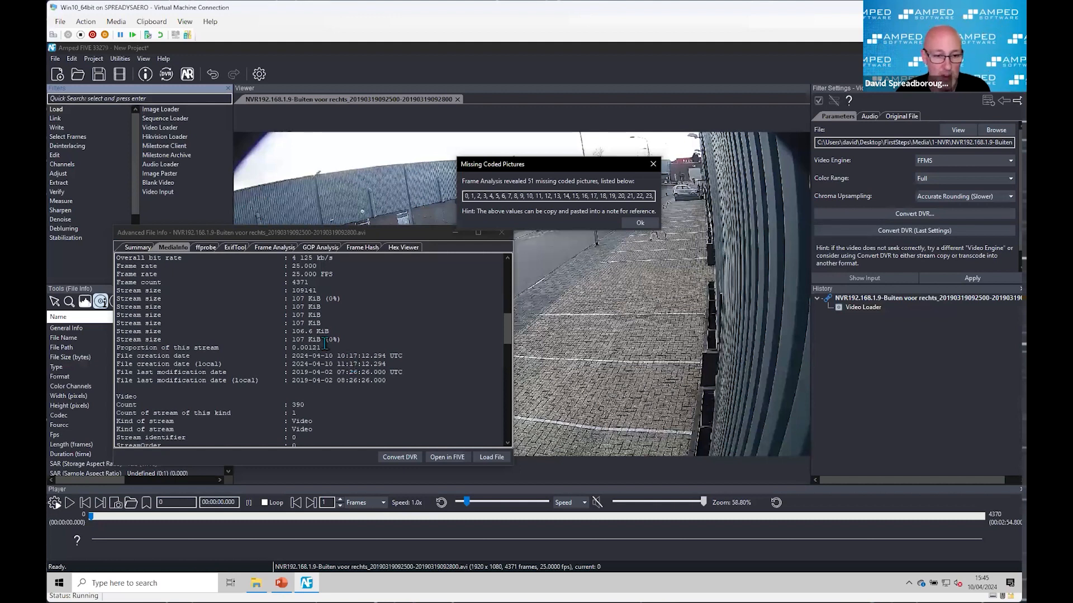
left_click(275, 248)
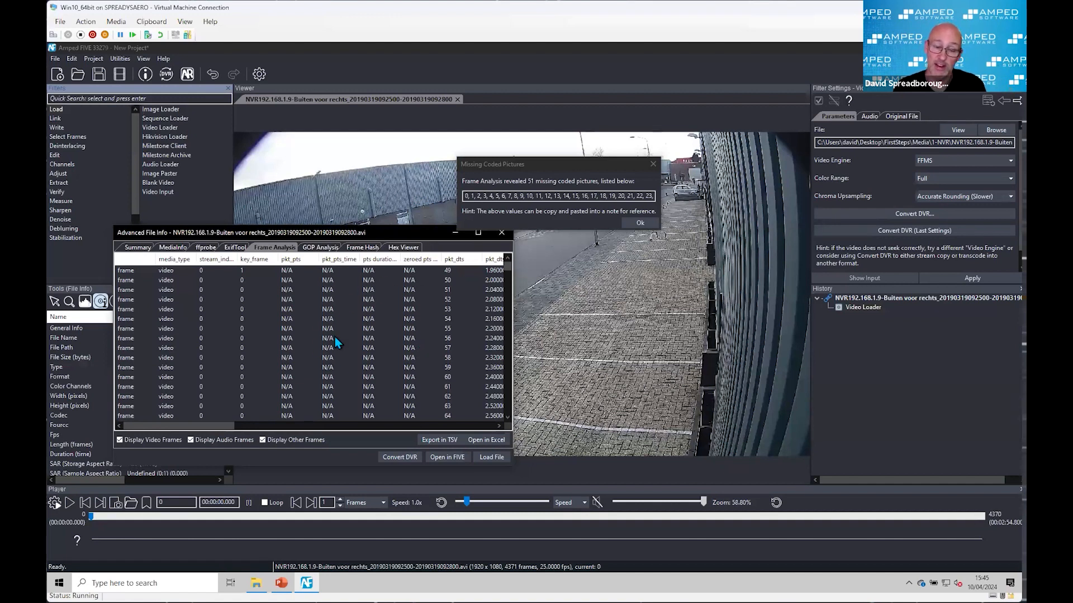
left_click(409, 543)
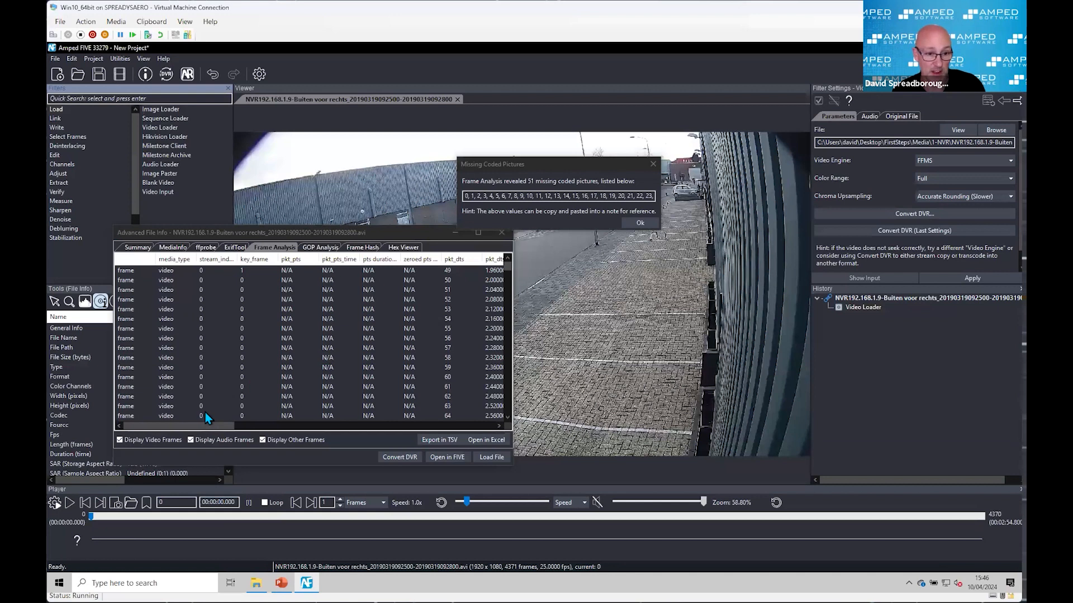
left_click_drag(212, 424, 273, 421)
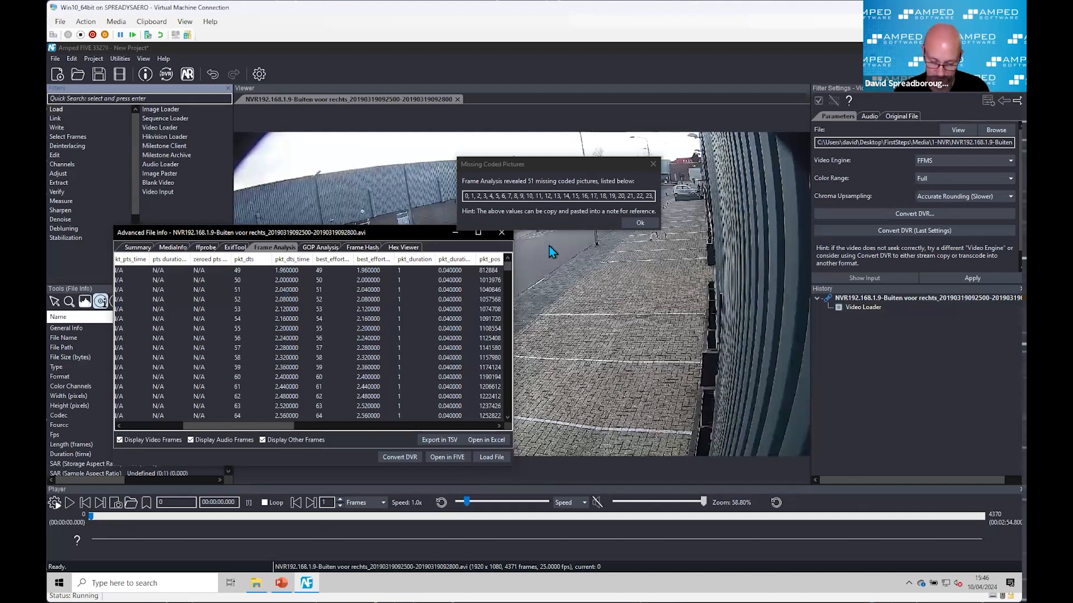
Step: Dismiss the Missing Coded Pictures notice and close Advanced File Info
left_click(640, 225)
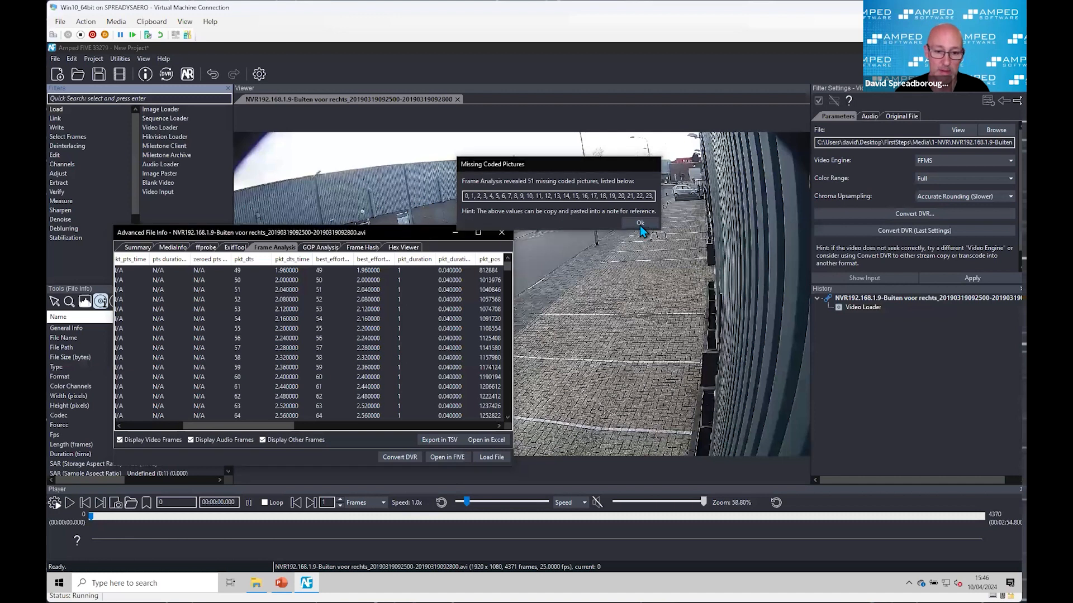
left_click(640, 224)
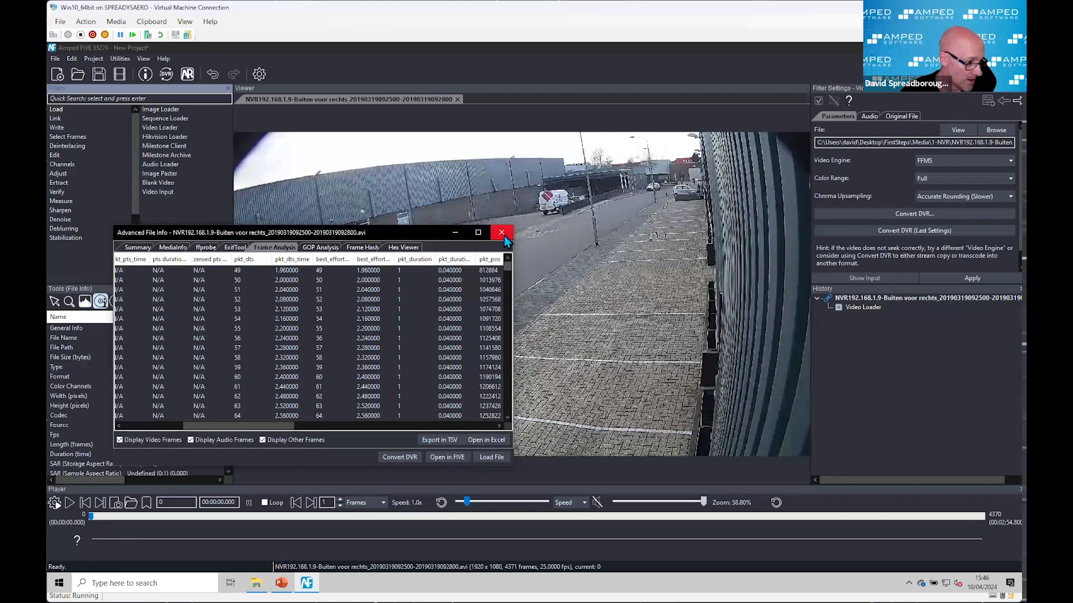
left_click(504, 237)
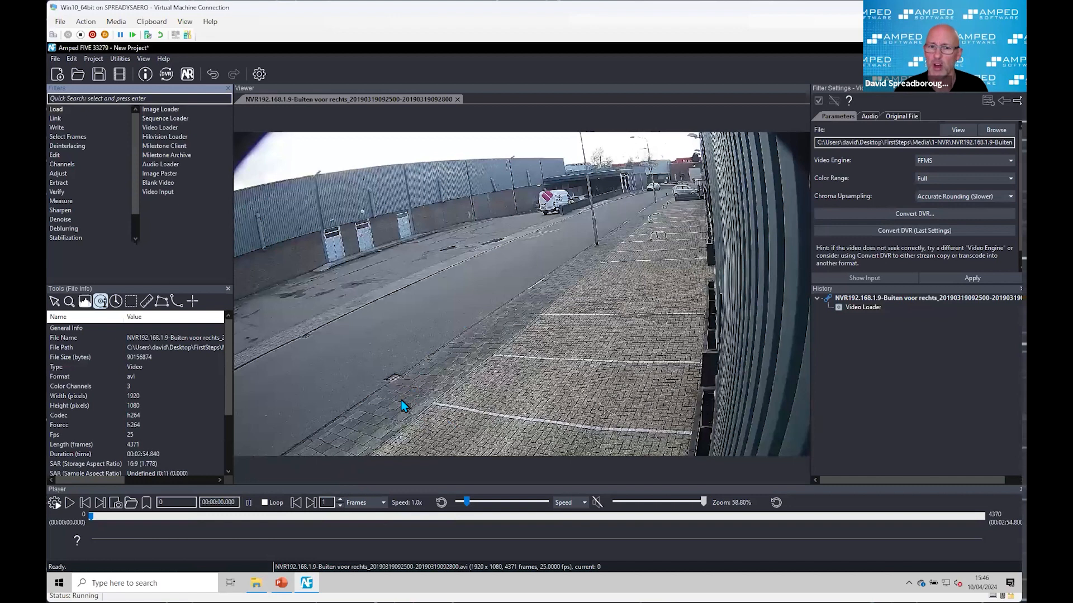
Step: Load Export.mp4 from the 1-NVR folder as a separate chain in the project's History, and minimize File Explorer
mouse_move(256, 582)
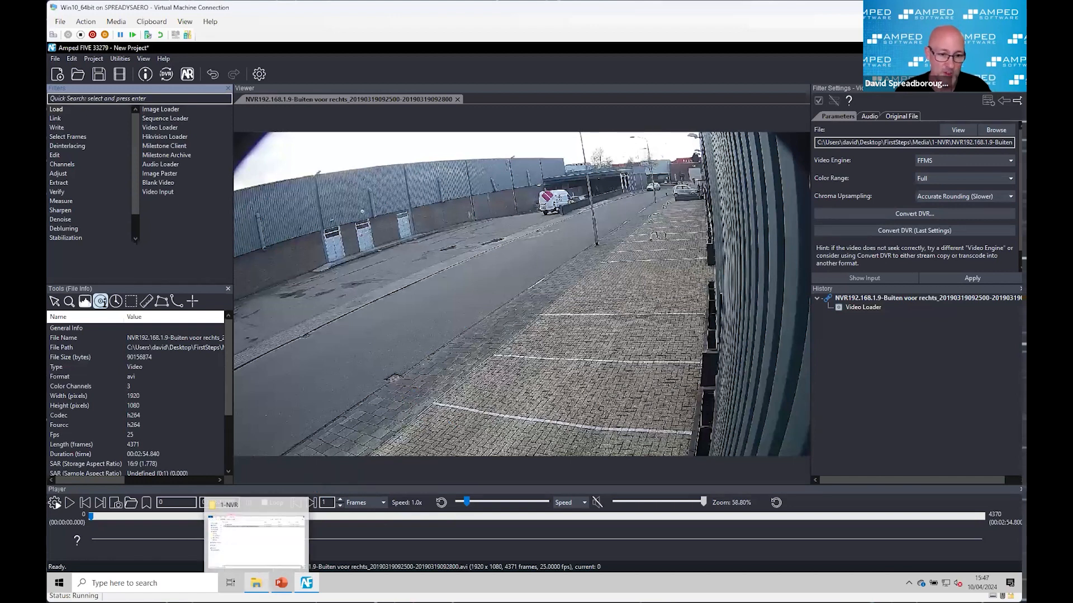
left_click(256, 541)
left_click(523, 281)
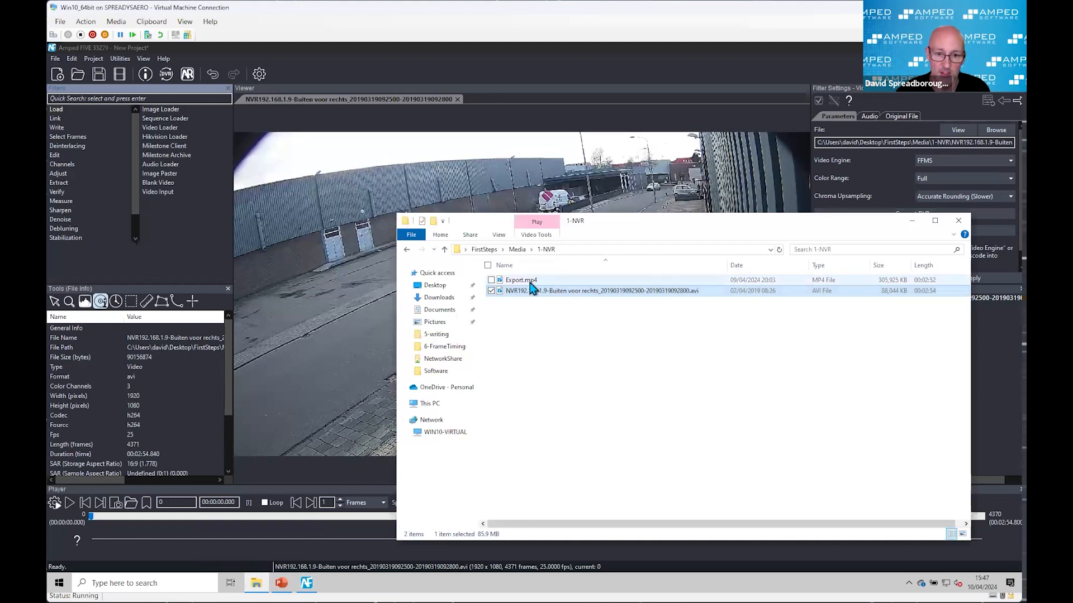
left_click_drag(615, 223, 411, 169)
left_click_drag(321, 225, 889, 403)
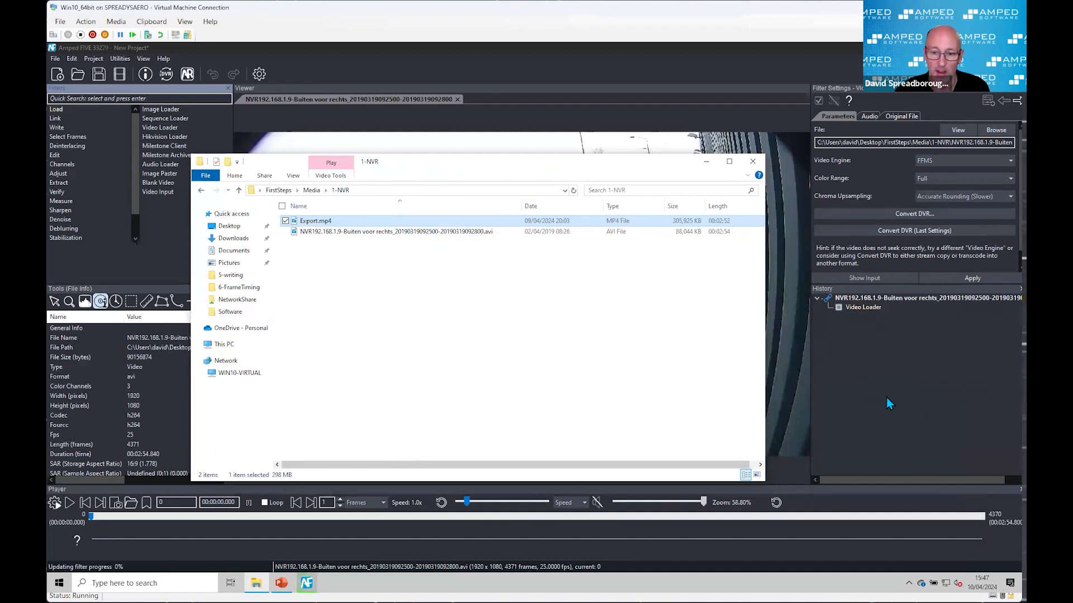
left_click(707, 163)
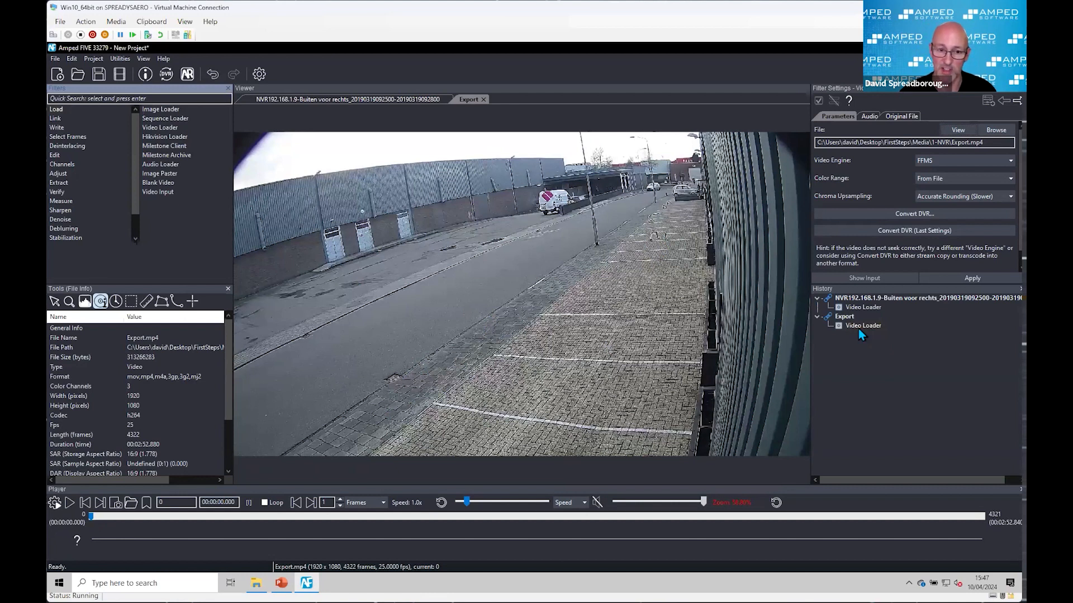
Step: Magnify the road surface in the Export video to 300% and play the opening seconds to examine its image quality
scroll(331, 329, "up", 5)
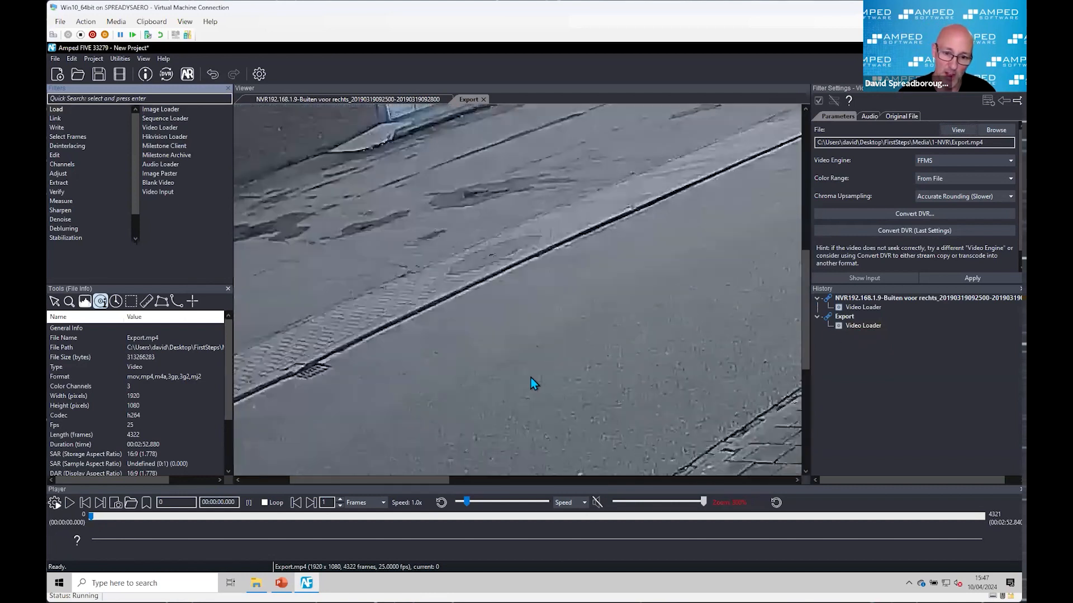
scroll(628, 423, "up", 1)
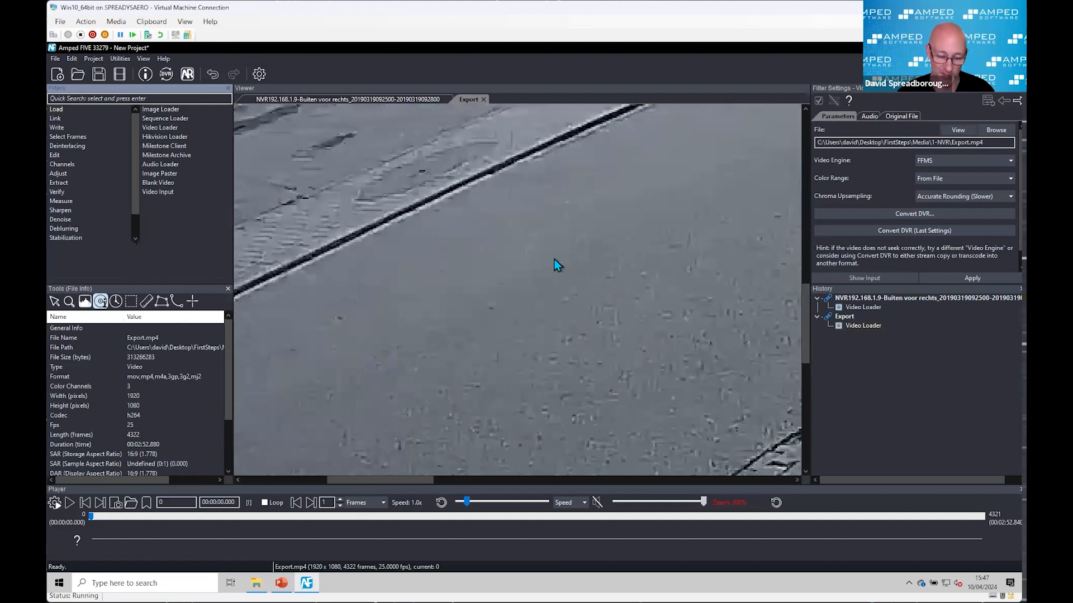
key("Right")
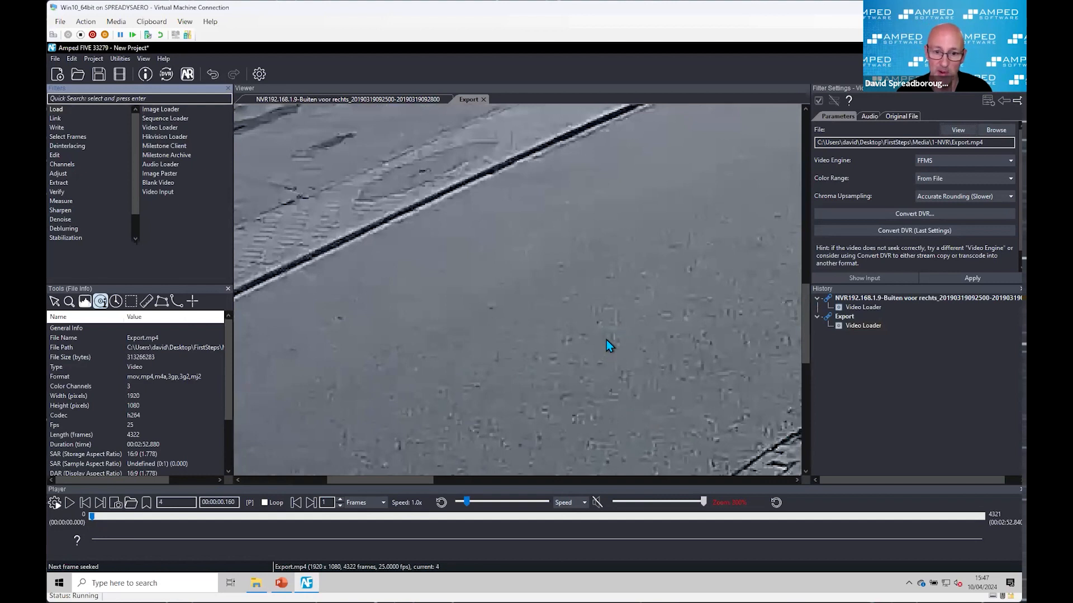
key("alt+Tab")
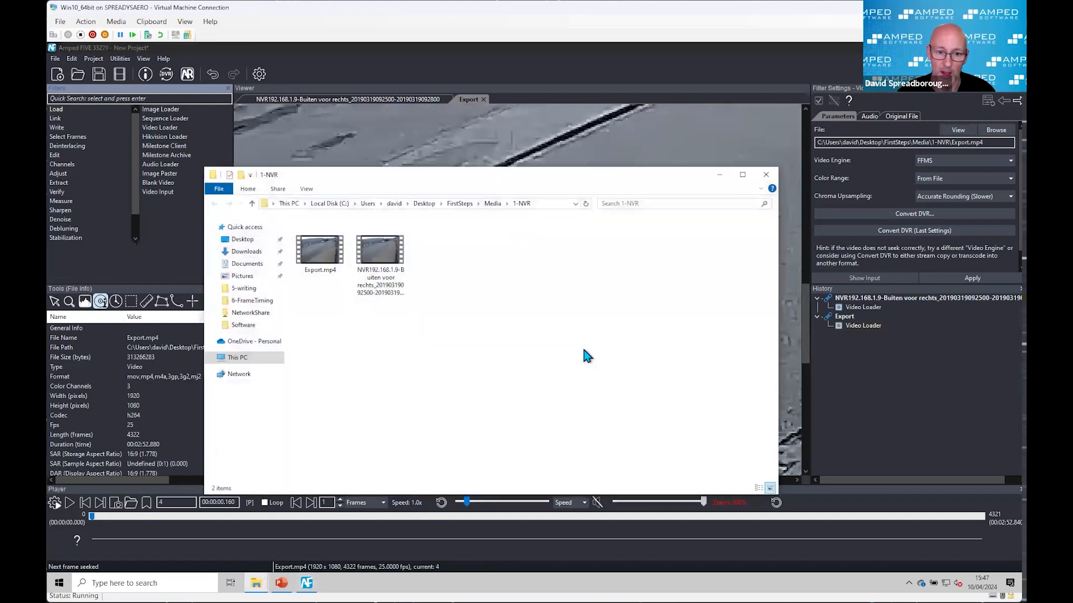
left_click(725, 175)
left_click(69, 504)
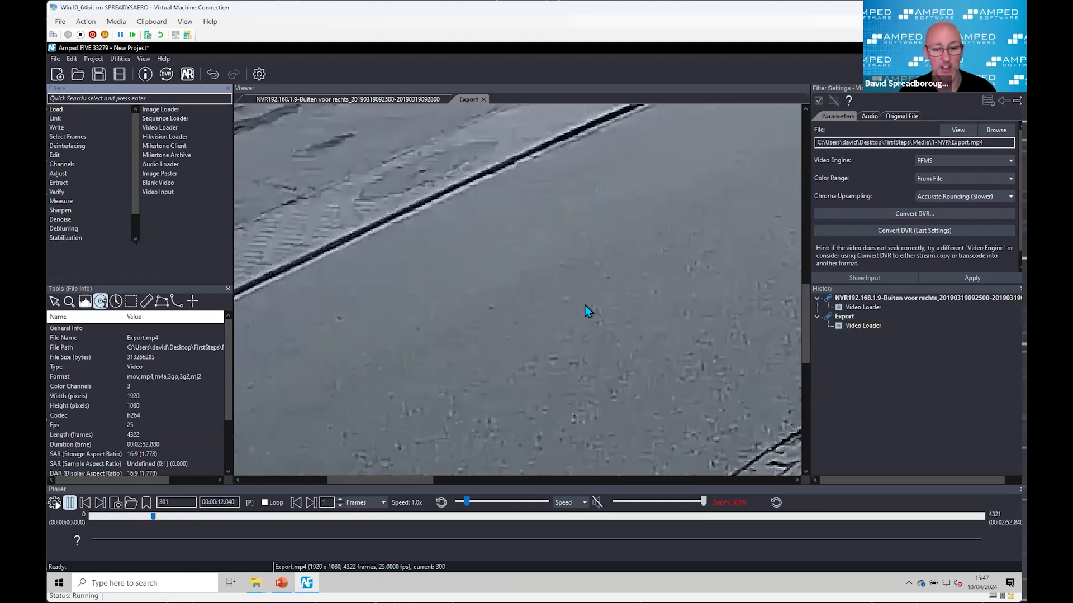
key("space")
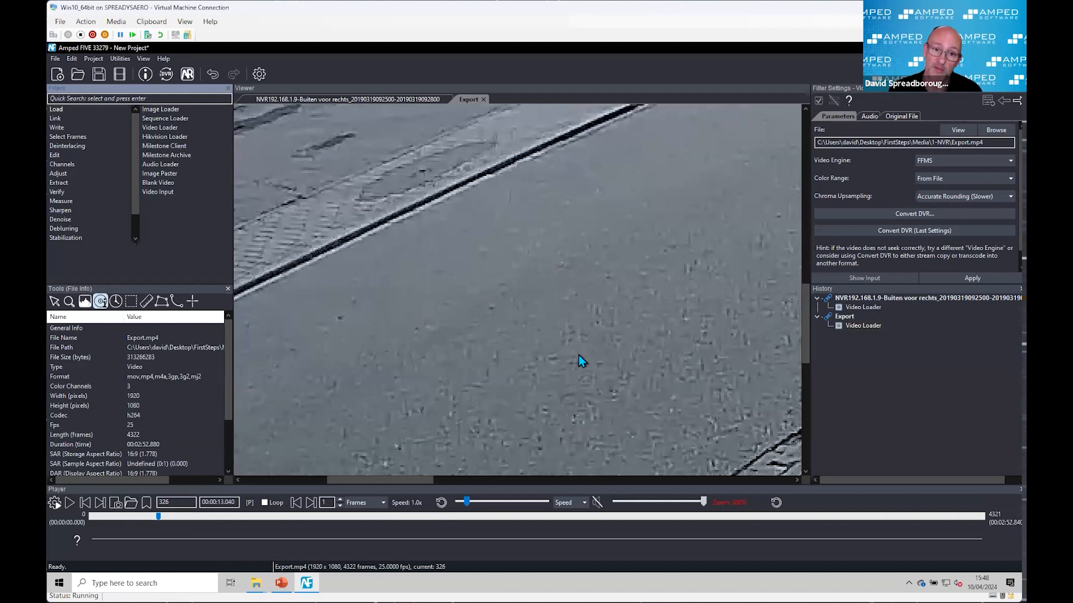
Step: Magnify the road surface to 400%, play the Export video on to frame 634 and examine its compression detail
scroll(633, 380, "up", 1)
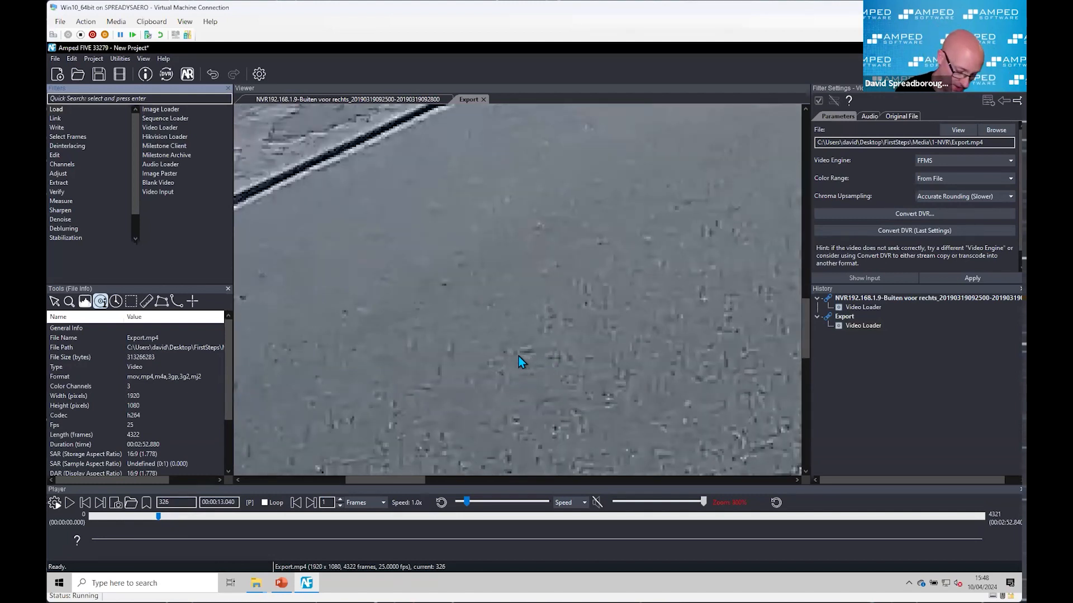
key("space")
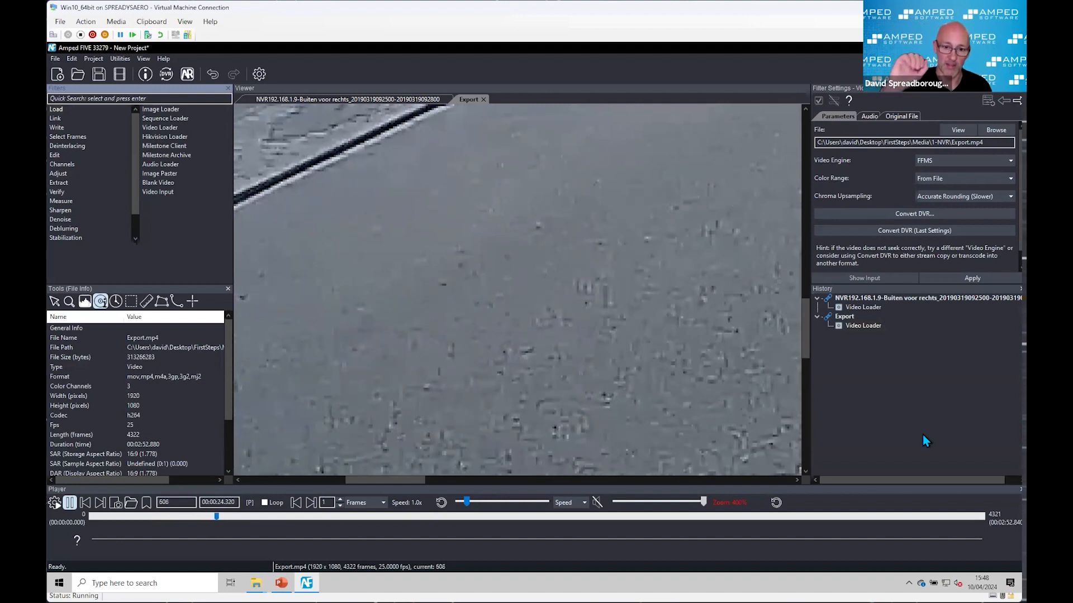
key("space")
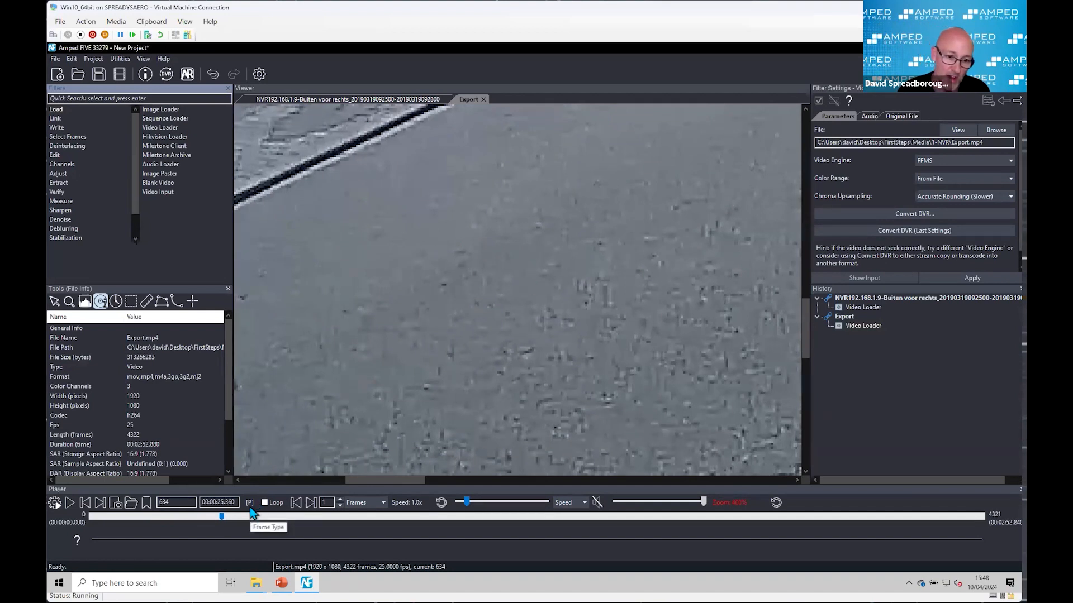
key("ctrl")
key("ctrl")
key("ctrl")
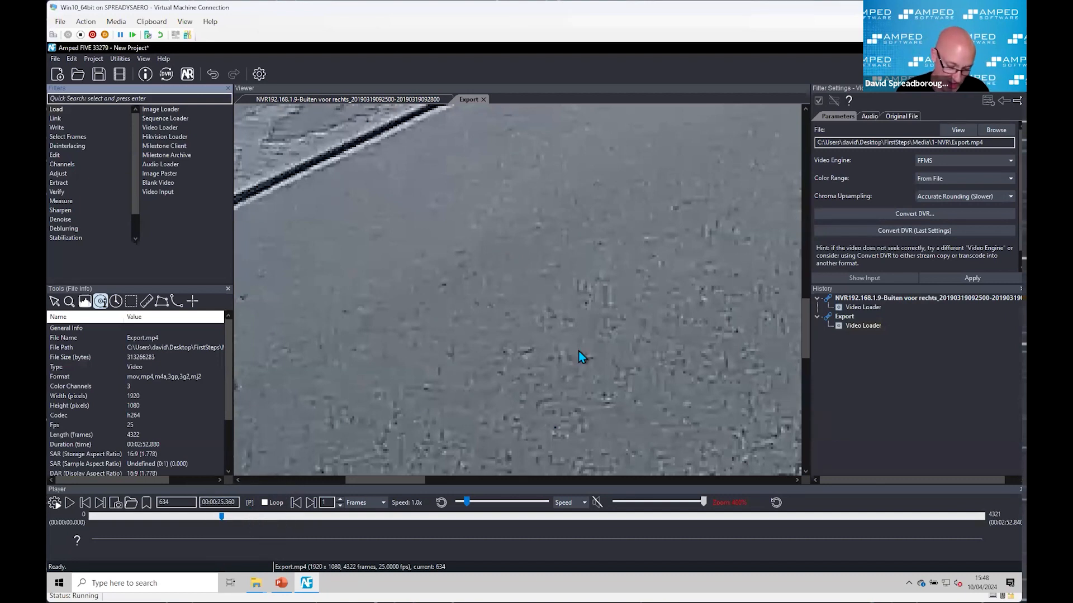
Step: Advance the Export video frame by frame from frame 634 and compare the road texture between frames 649 and 650
key("Right")
key("Right")
key("Right")
key("Right")
key("Right")
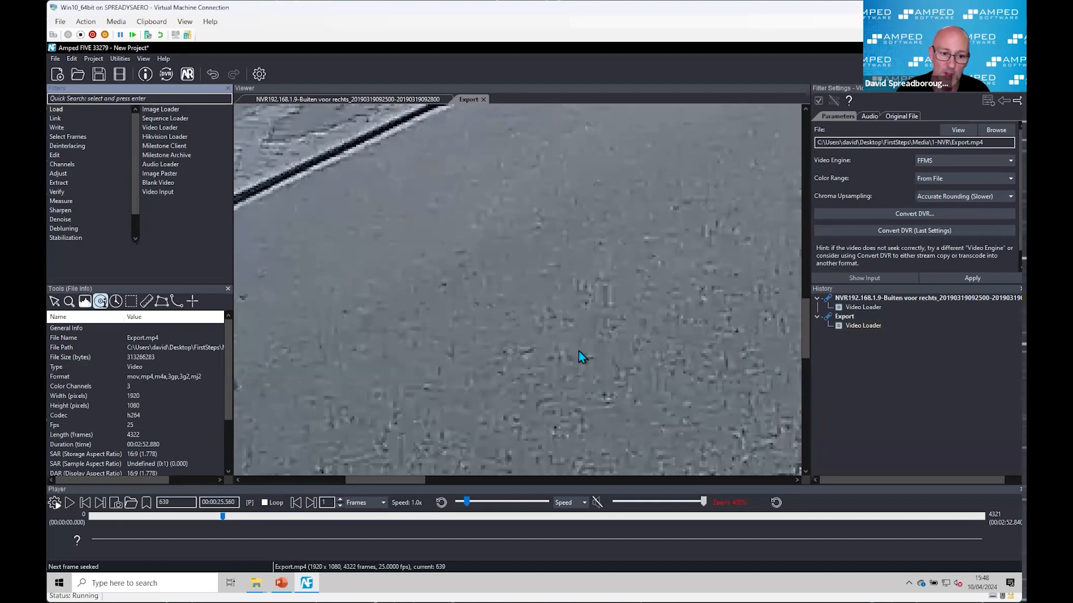
key("Right")
key("Right")
key("Right")
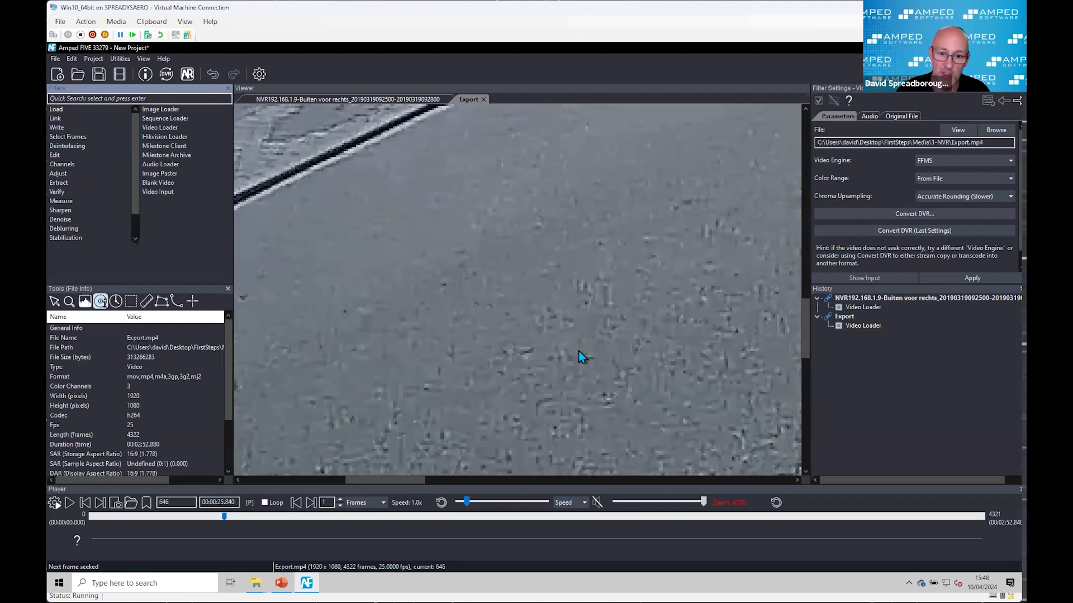
key("Right")
key("Right")
key("Right")
key("Right")
key("Right")
key("Left")
key("Left")
key("Right")
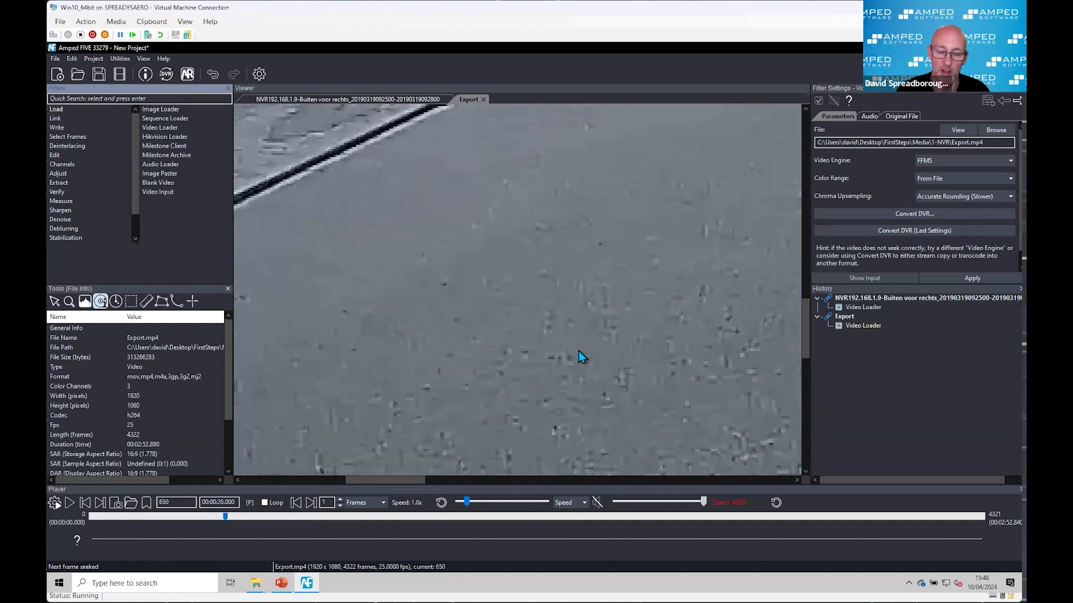
key("Left")
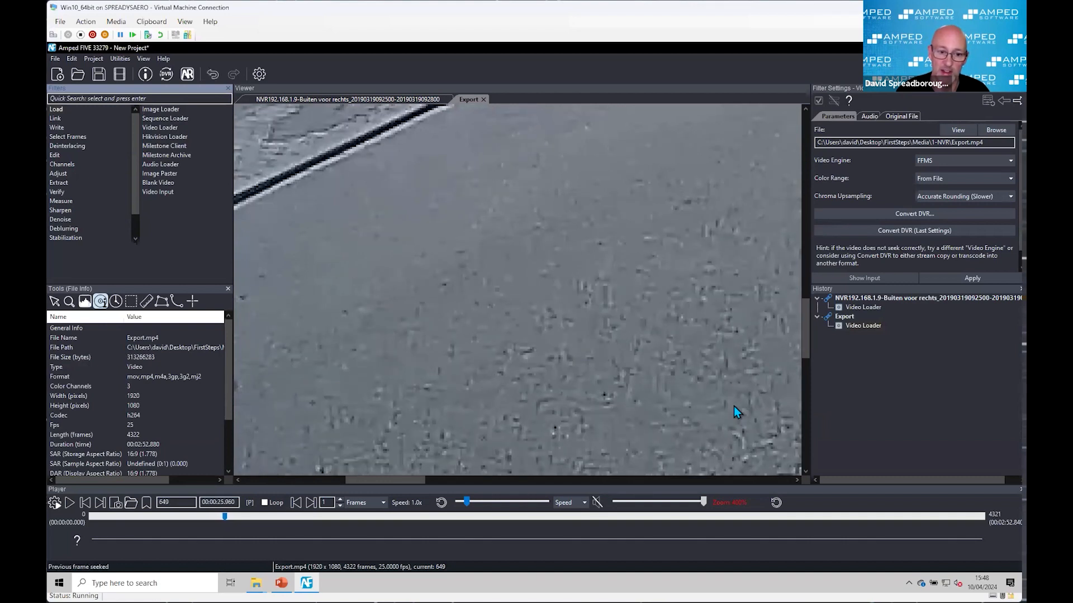
key("Right")
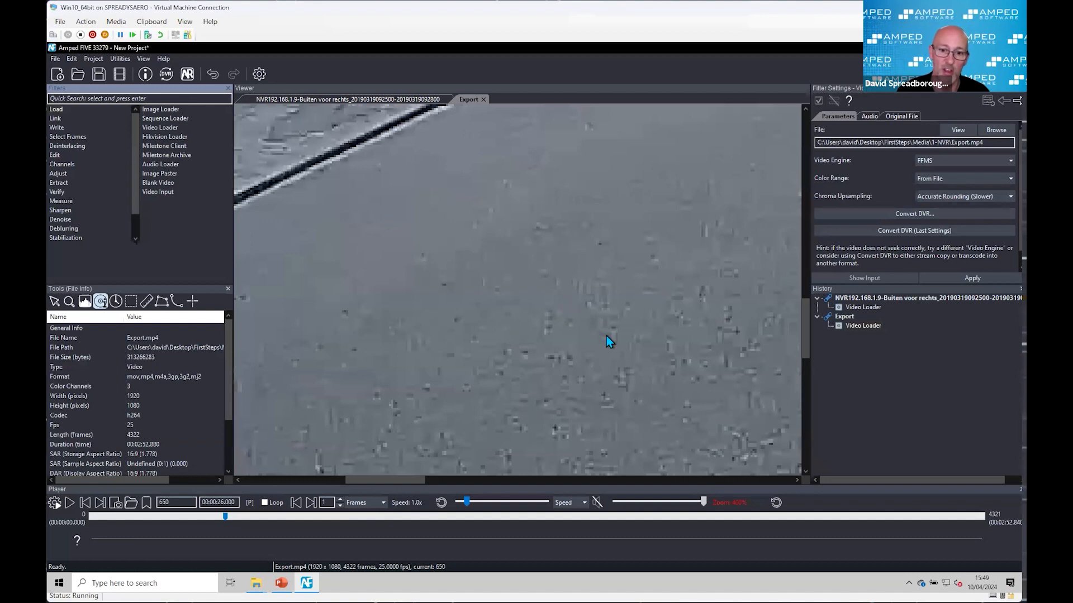
Step: Start a new project without saving the current one
scroll(526, 326, "down", 1)
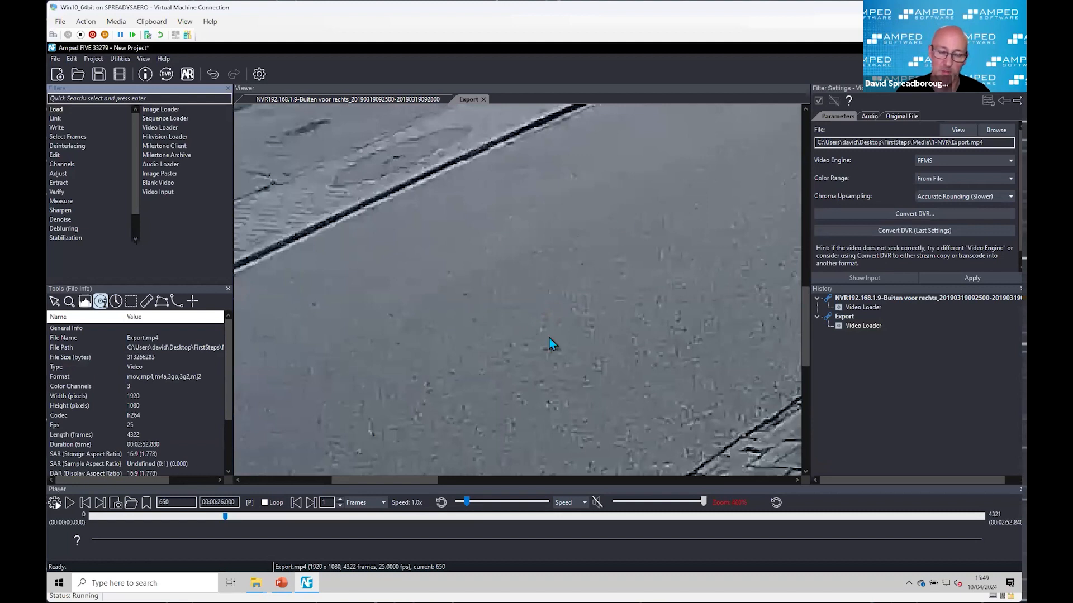
scroll(615, 321, "down", 1)
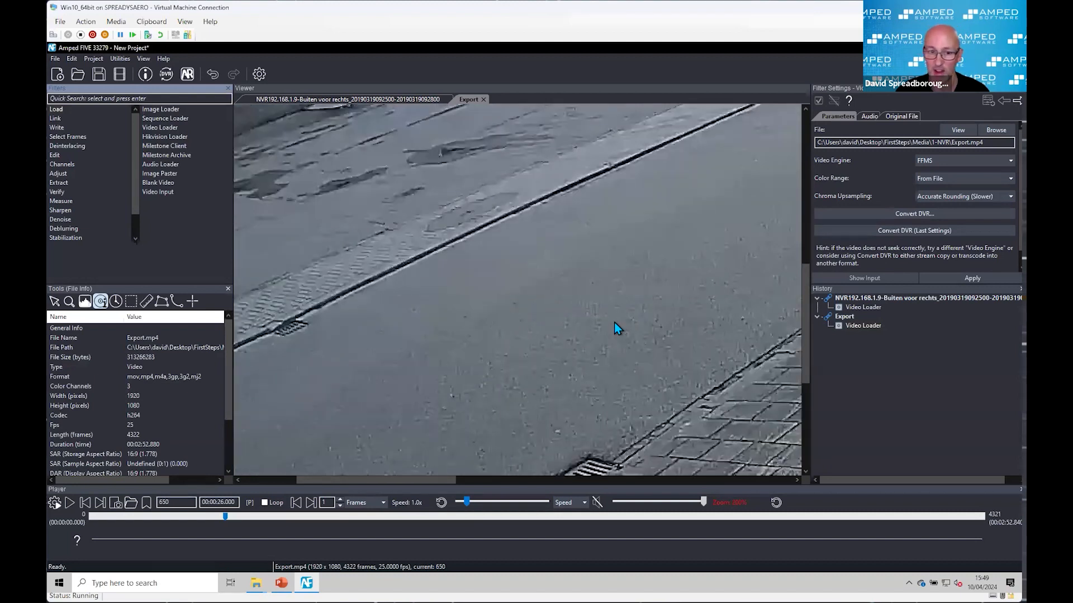
scroll(615, 323, "down", 1)
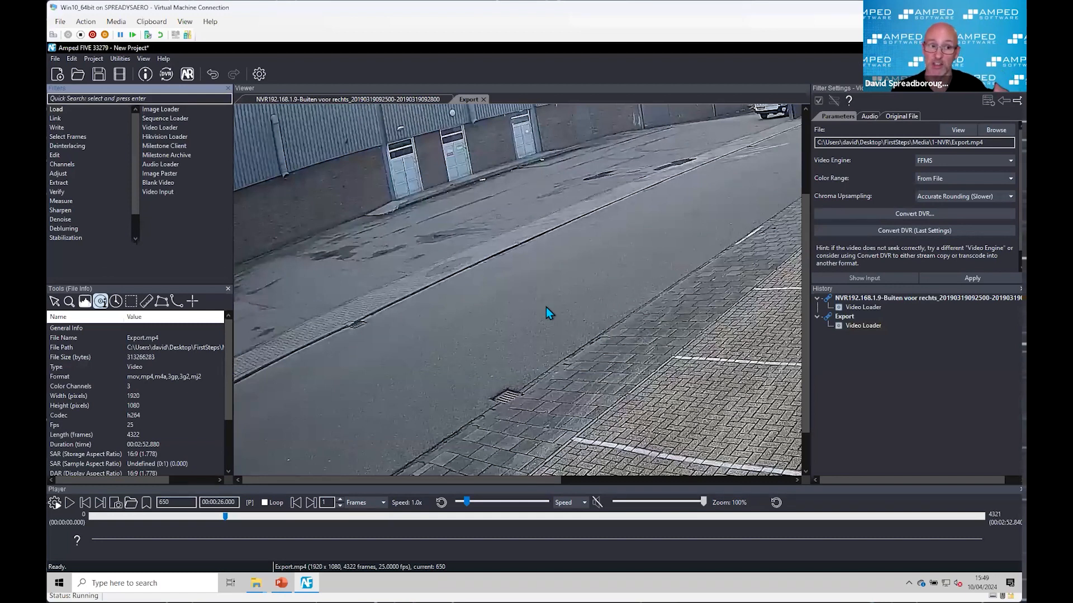
left_click(64, 77)
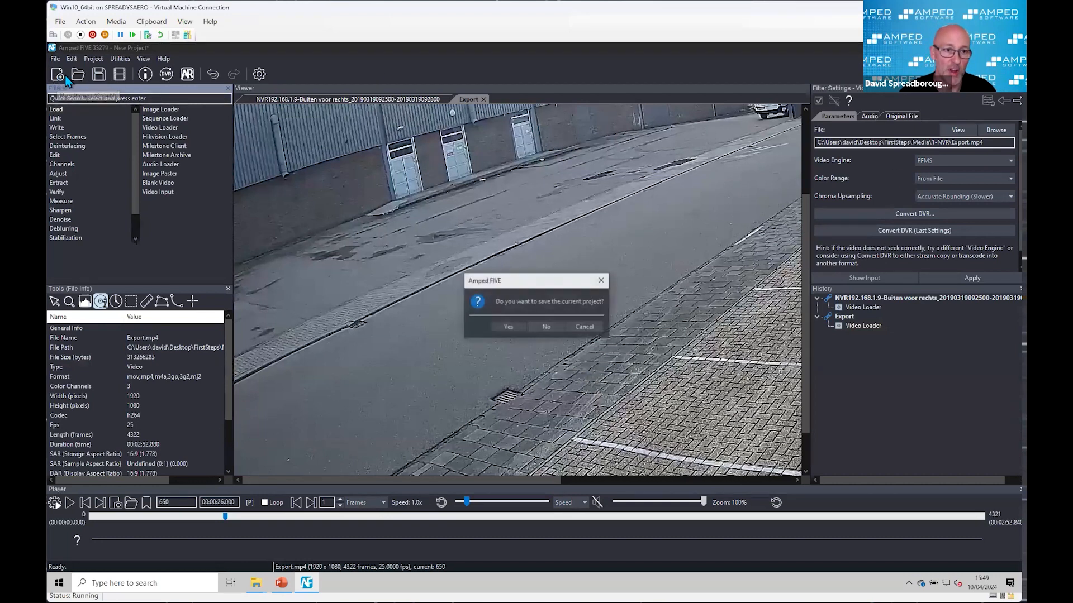
left_click(544, 327)
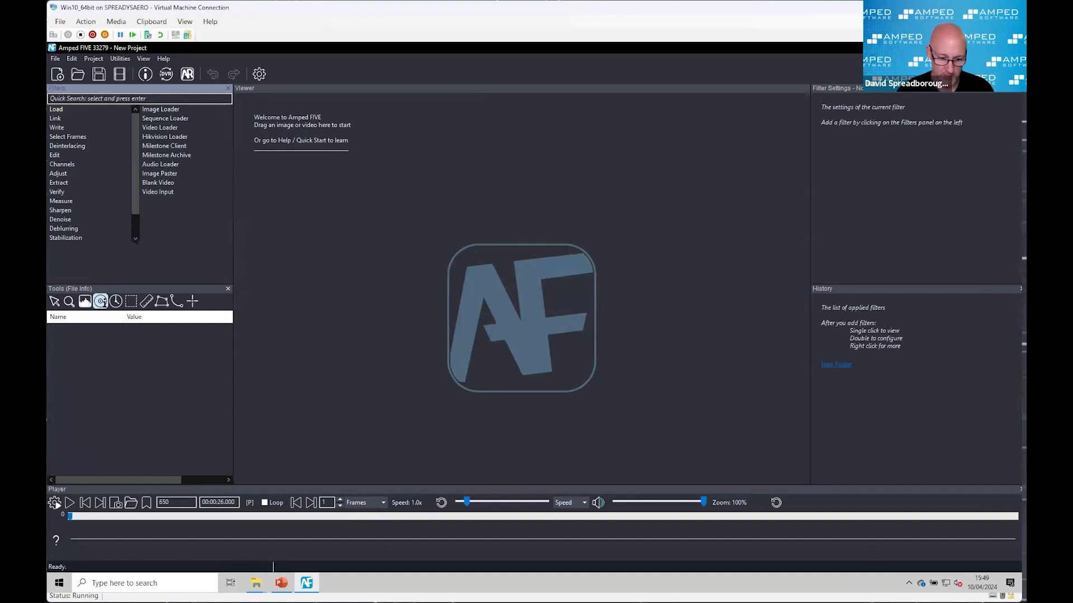
Step: Close the spare 1-NVR File Explorer window and open the 2-SingleFile folder under Media in the remaining one
mouse_move(256, 583)
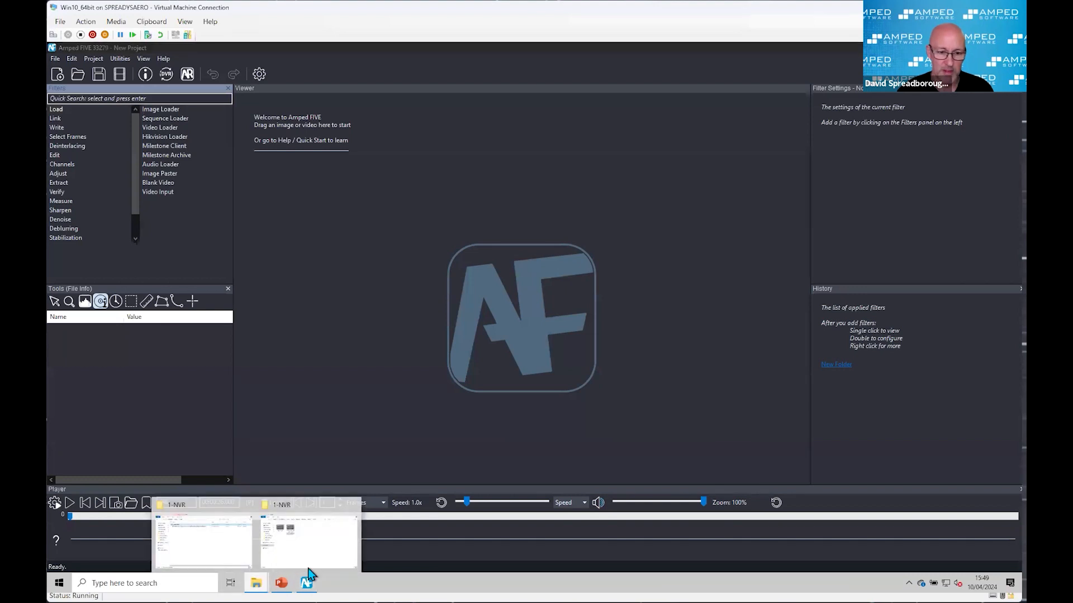
mouse_move(340, 522)
left_click(353, 505)
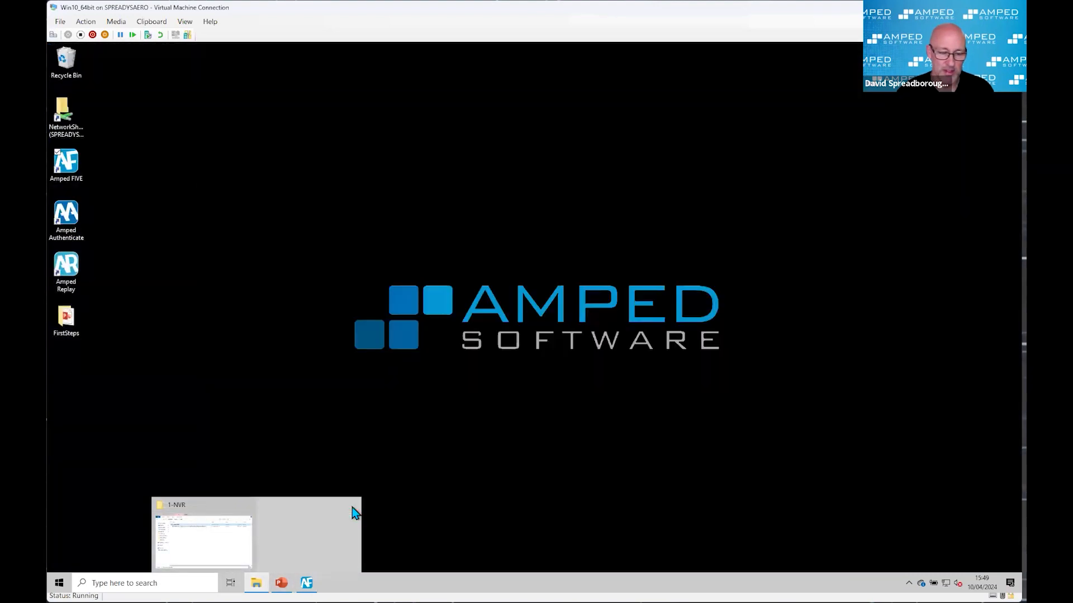
left_click(277, 541)
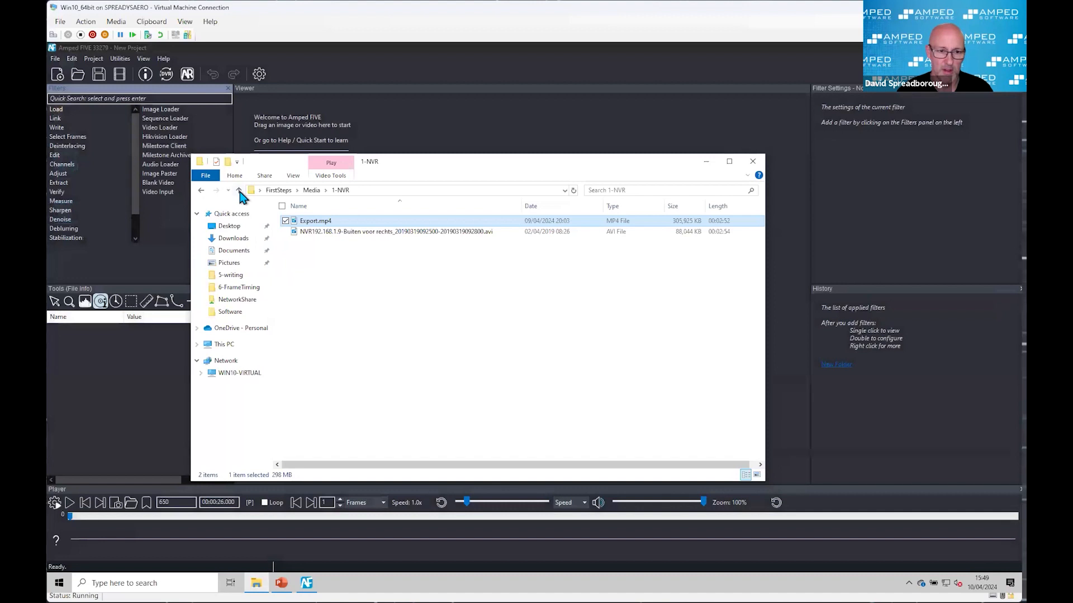
left_click(238, 190)
double_click(315, 232)
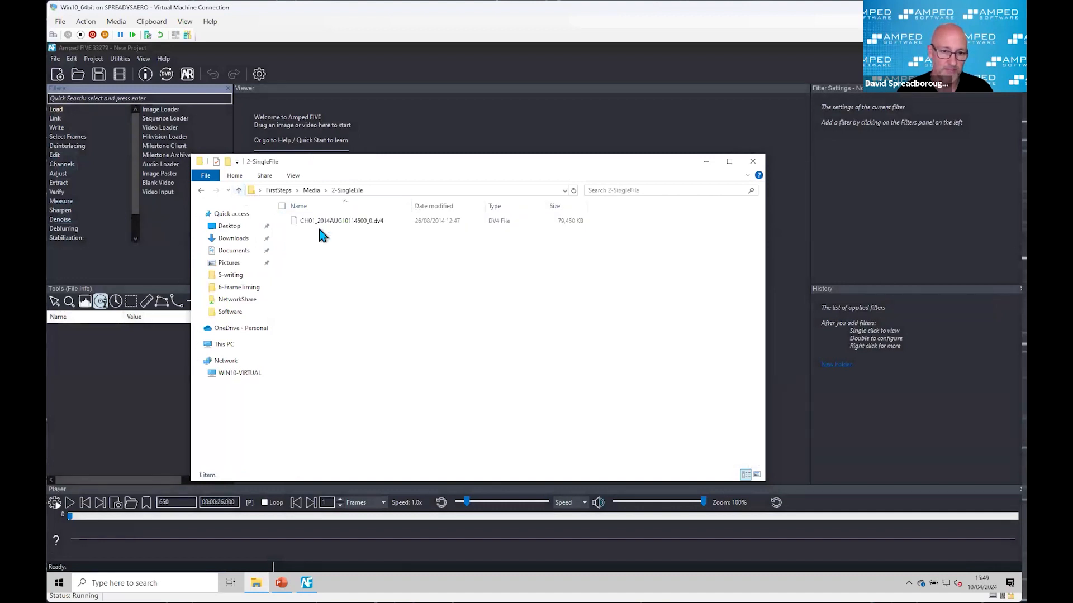
Step: Bring CH01_2014AUG10114500_0.dv4 into the empty project and choose to view its Advanced File Info
left_click_drag(400, 174, 531, 281)
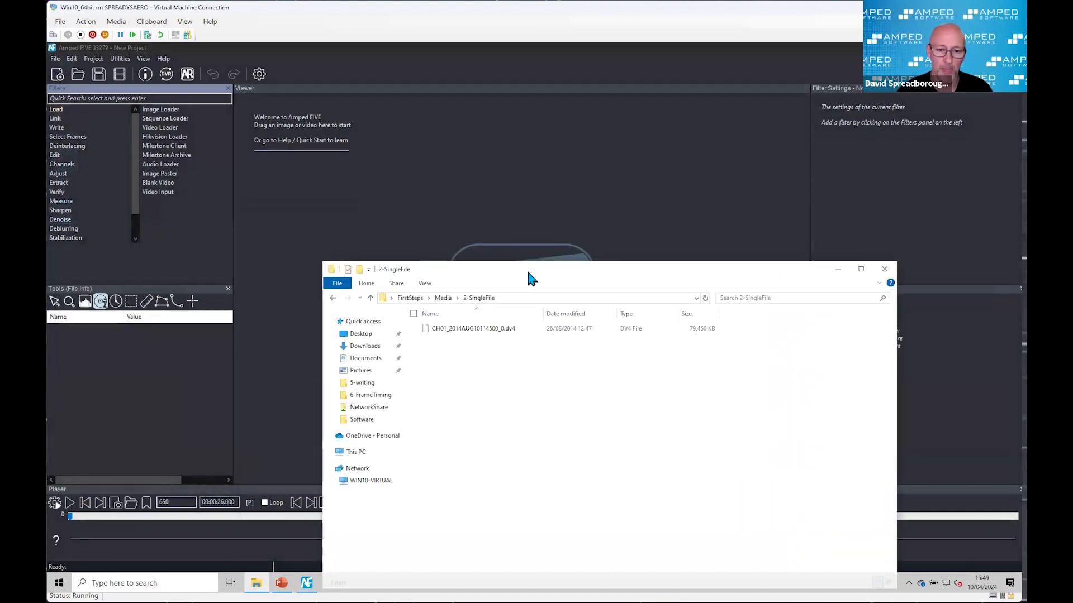
left_click(479, 327)
left_click_drag(479, 326, 477, 210)
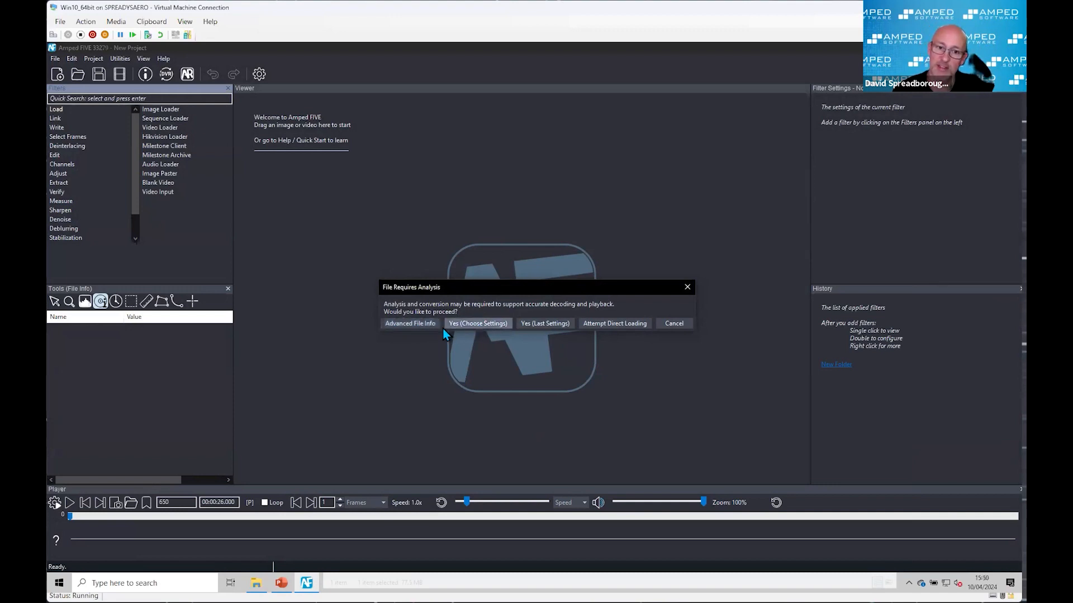
left_click(420, 324)
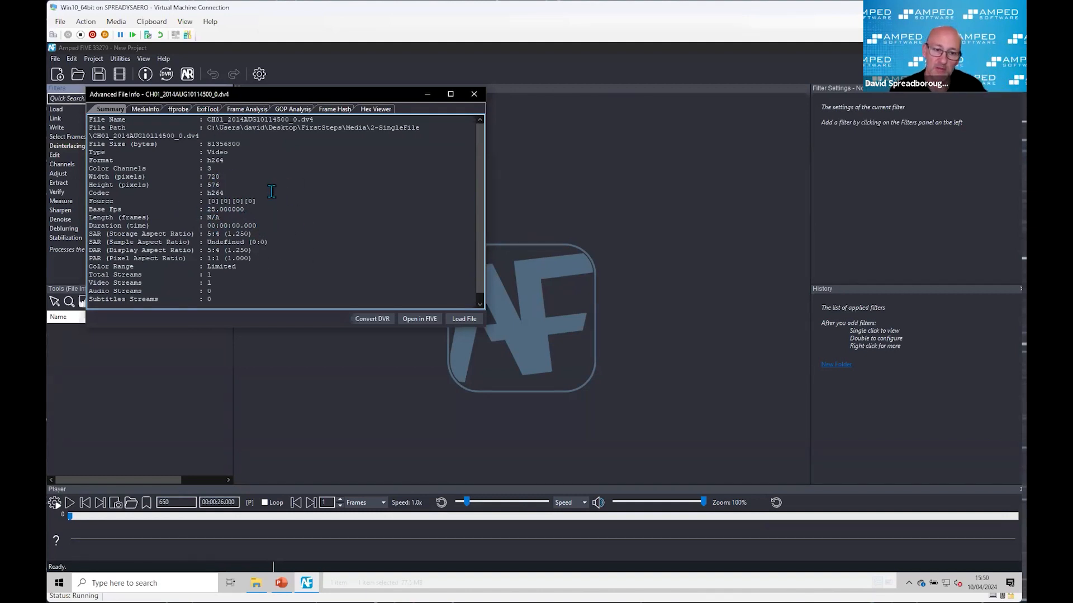
Step: Examine the ffprobe stream and format metadata of the DV4 file, including its codec, dimensions and duration
left_click(178, 109)
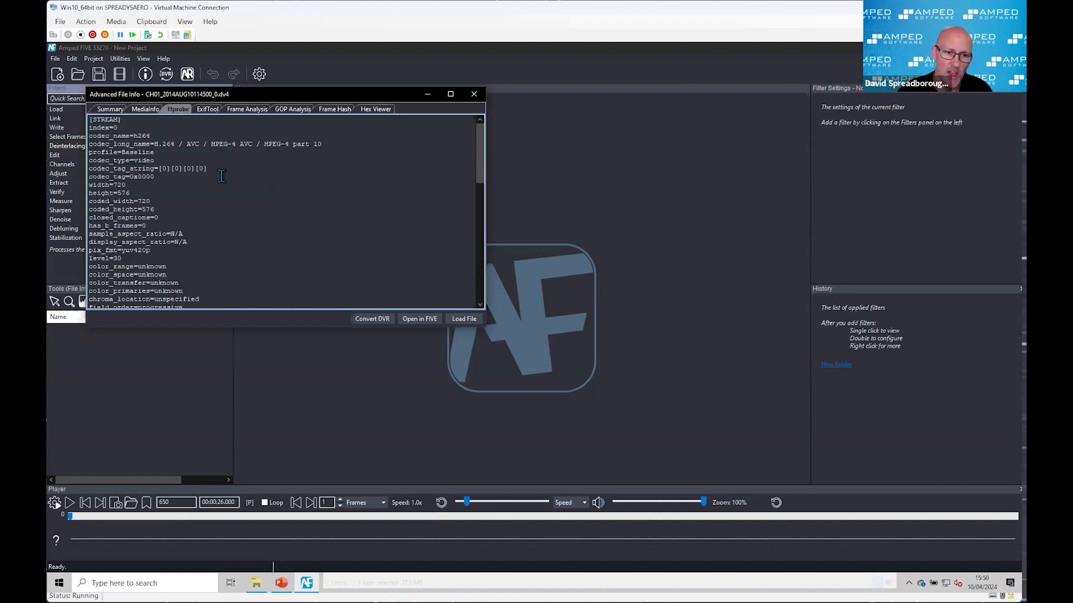
scroll(221, 177, "down", 1)
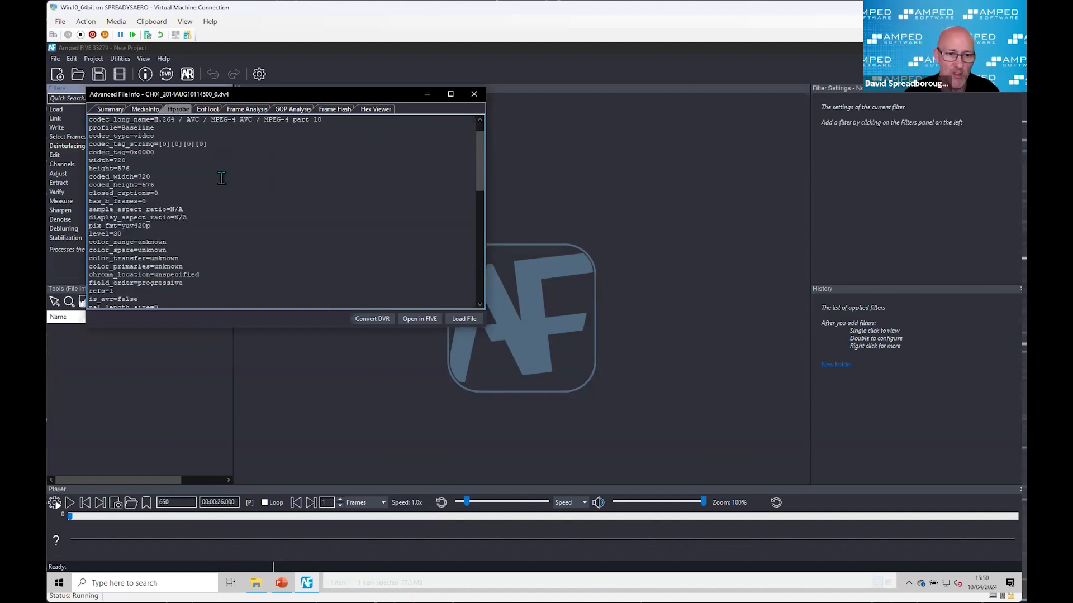
scroll(264, 213, "down", 2)
scroll(264, 212, "down", 9)
scroll(264, 213, "down", 1)
scroll(264, 213, "down", 2)
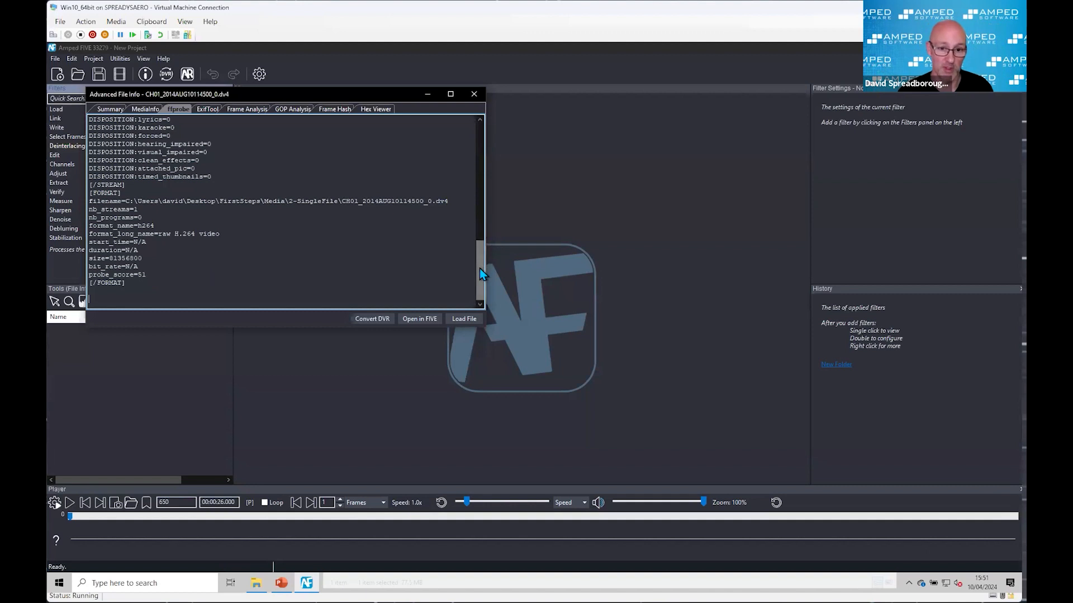
left_click_drag(479, 268, 485, 147)
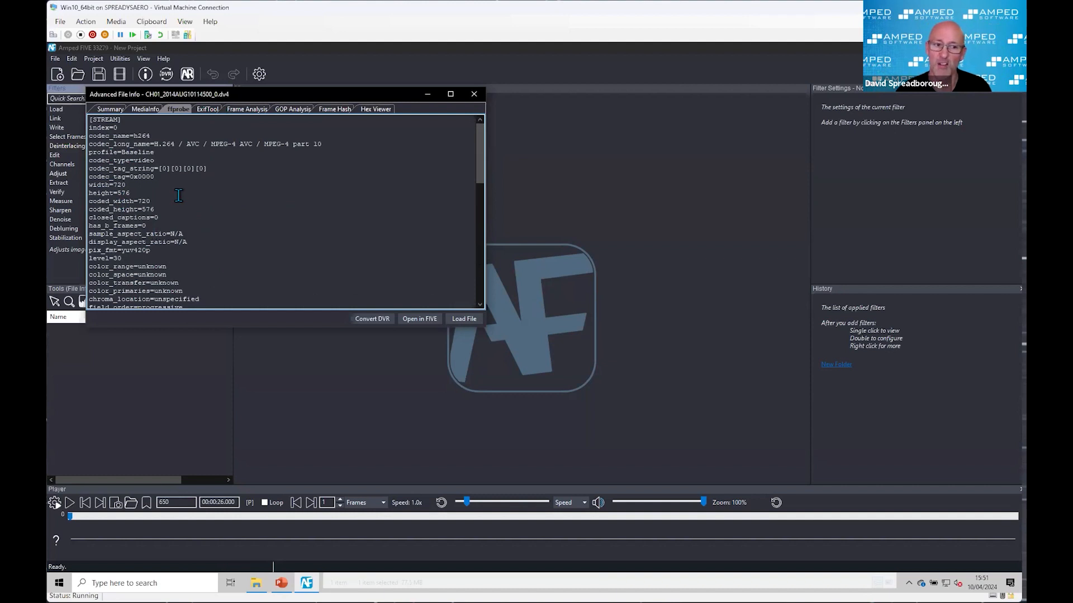
Step: Convert the DV4 file with MKV as the copy-stream output format, leaving the basic conversion settings at their defaults, and close its Advanced File Info
left_click(372, 319)
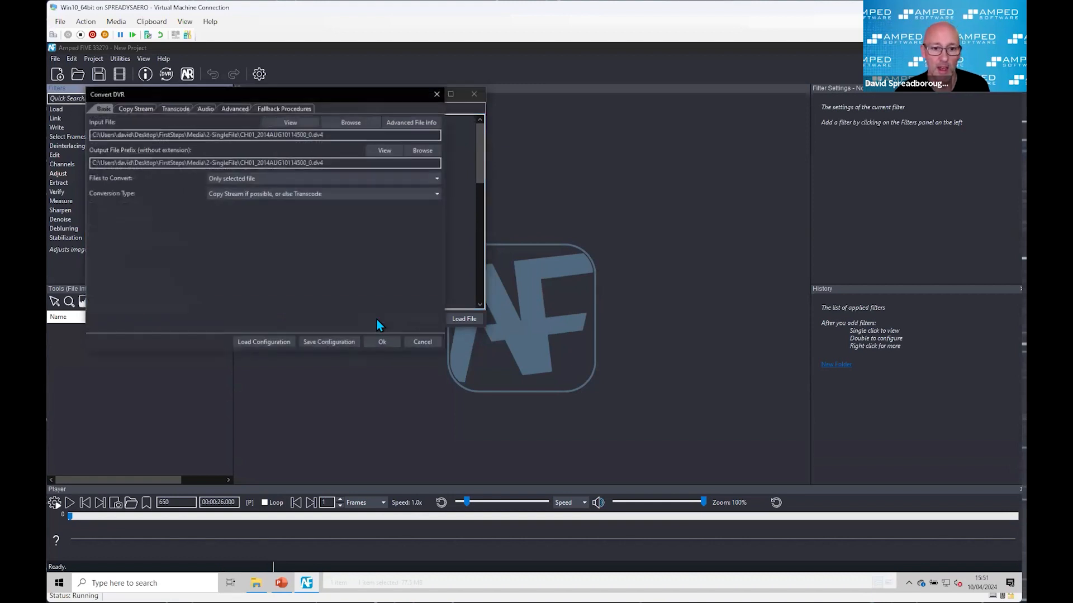
left_click_drag(307, 99, 325, 178)
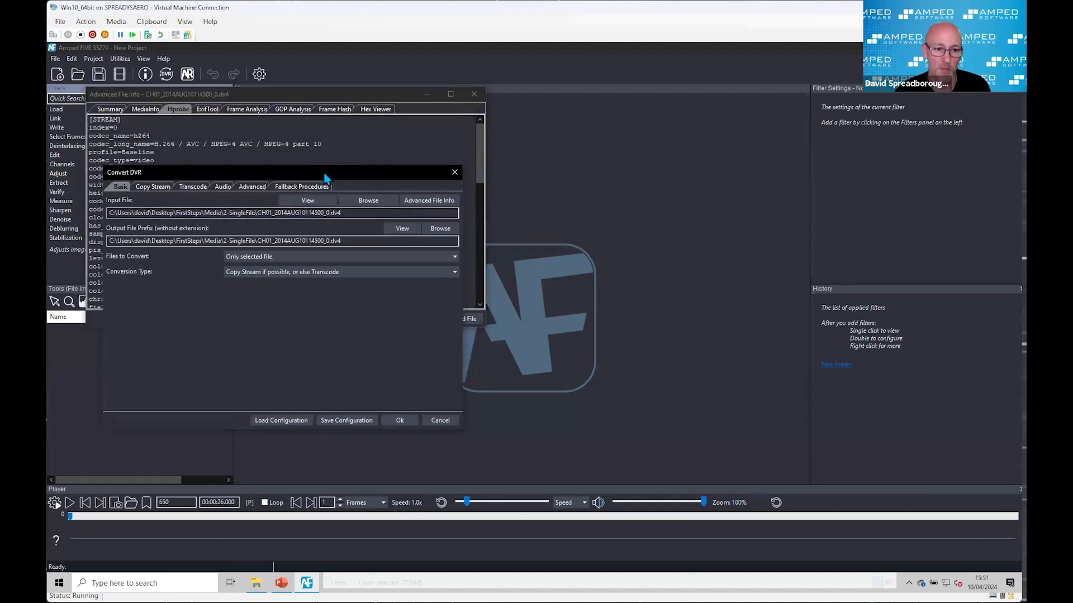
left_click(155, 187)
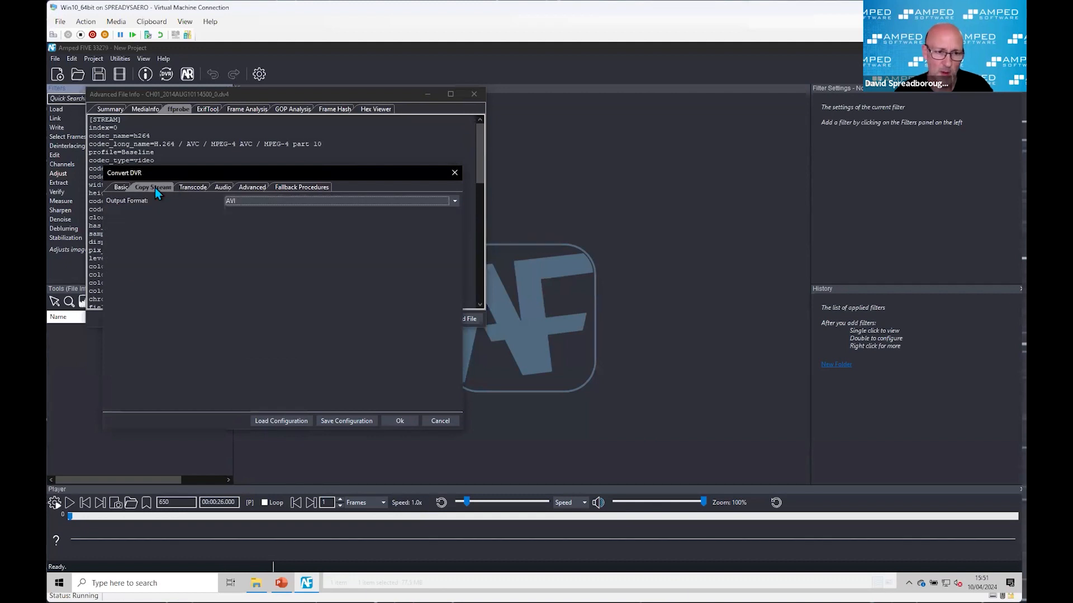
left_click(264, 199)
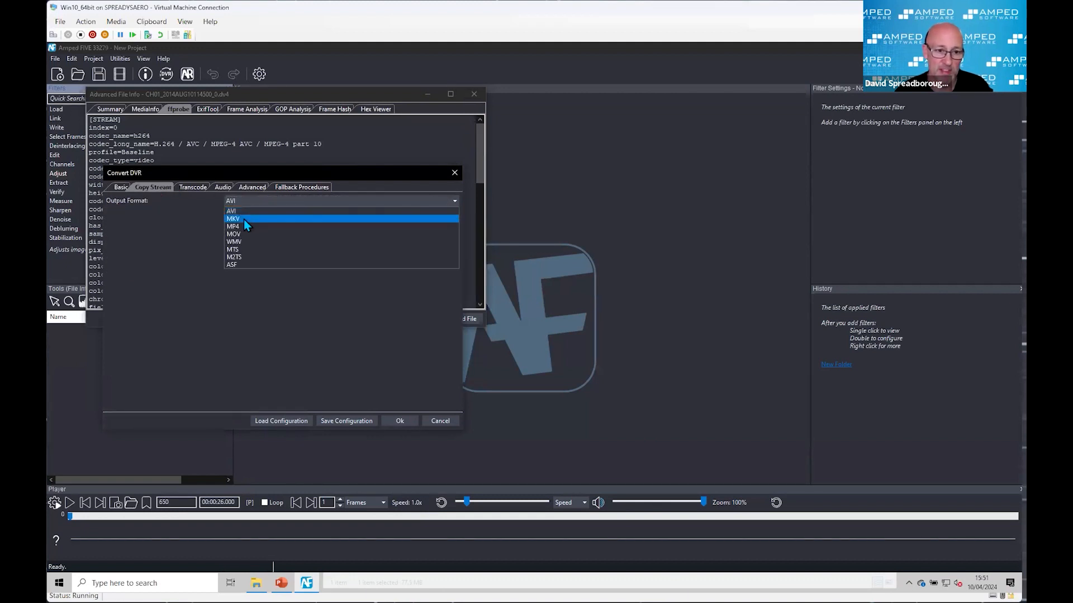
left_click(244, 219)
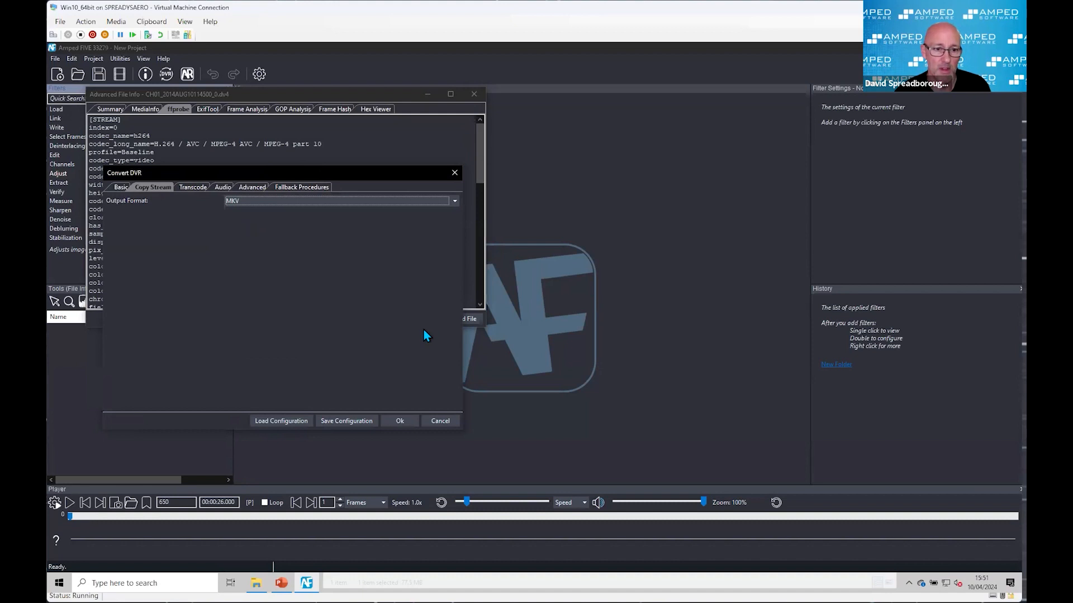
left_click(400, 421)
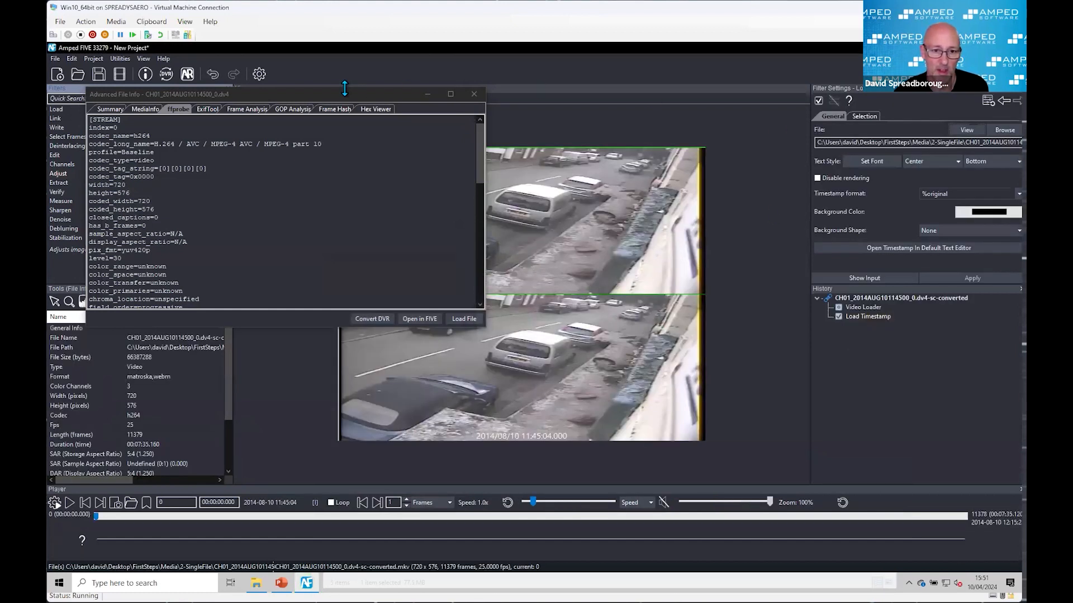
left_click_drag(339, 94, 316, 126)
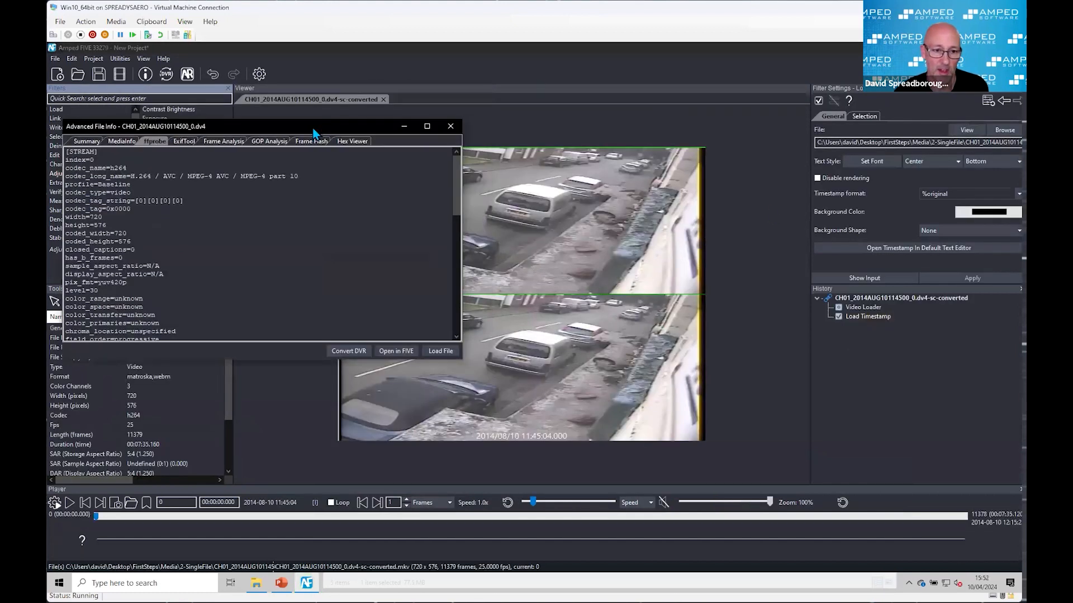
left_click(451, 127)
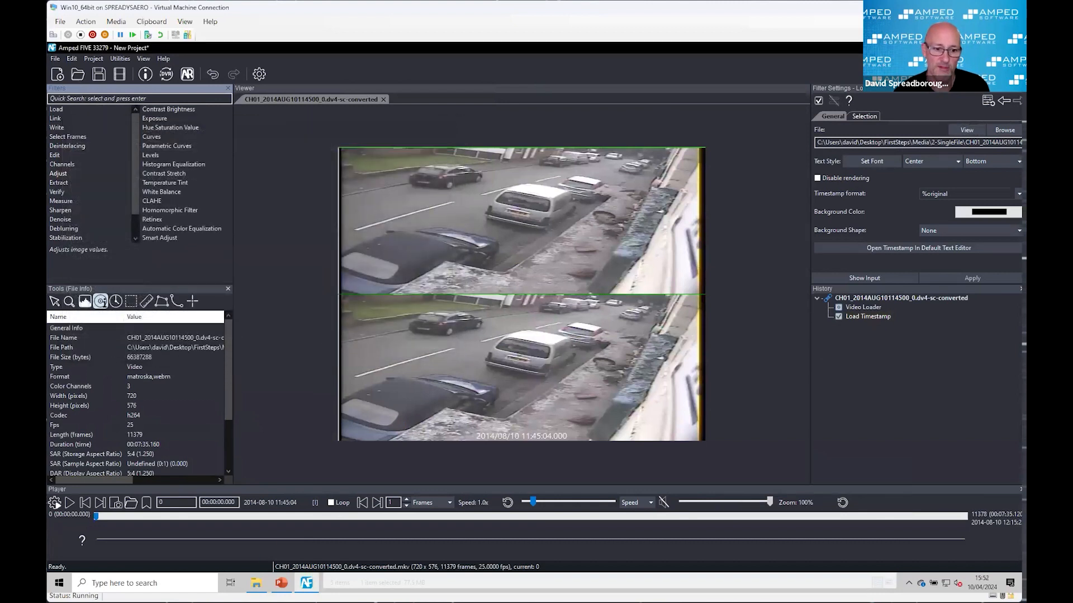
Step: Switch to File Explorer and inspect the .clean and .time files generated beside the original DV4 in the 2-SingleFile folder
left_click(256, 582)
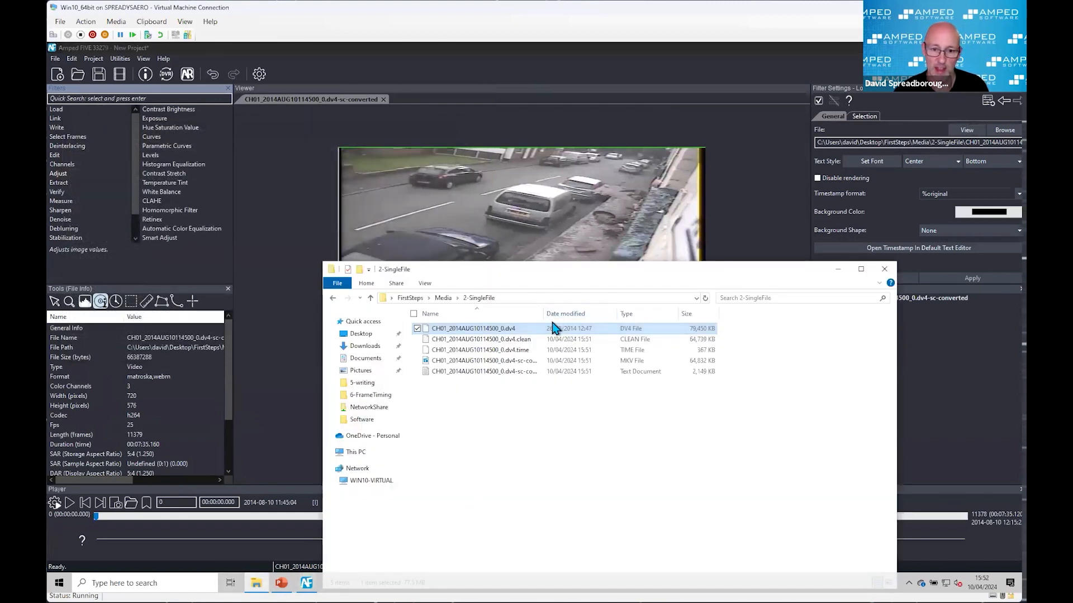
left_click_drag(543, 313, 611, 311)
left_click_drag(593, 270, 631, 217)
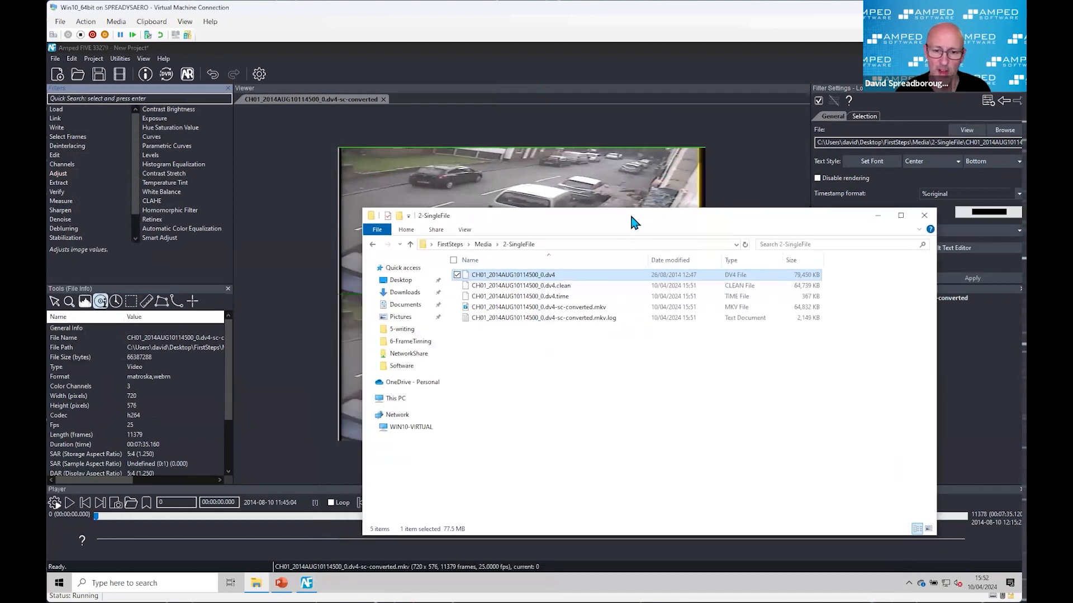
left_click(573, 291)
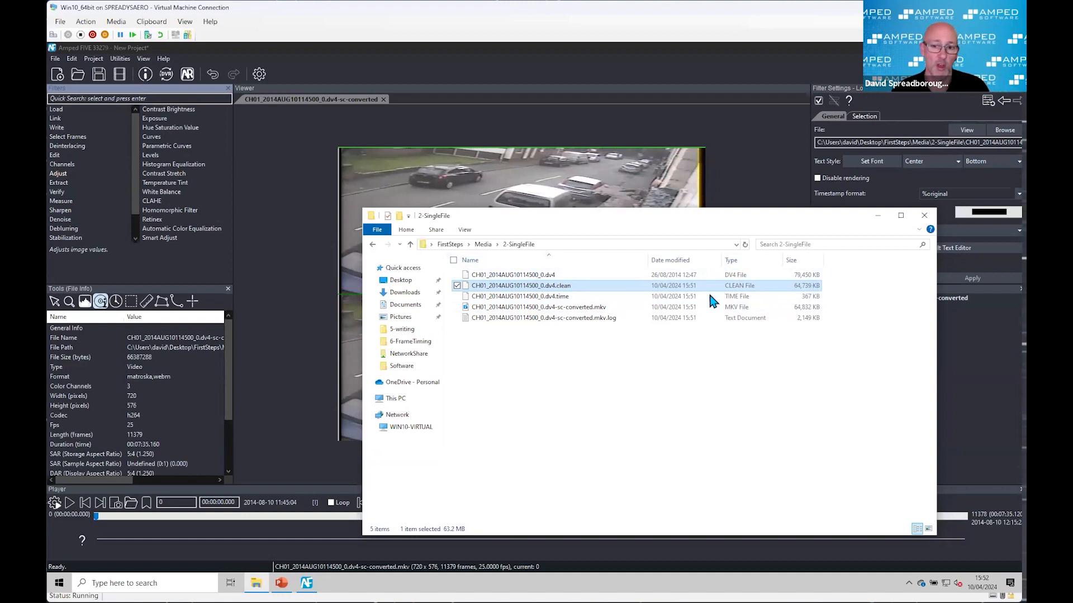
left_click(571, 299)
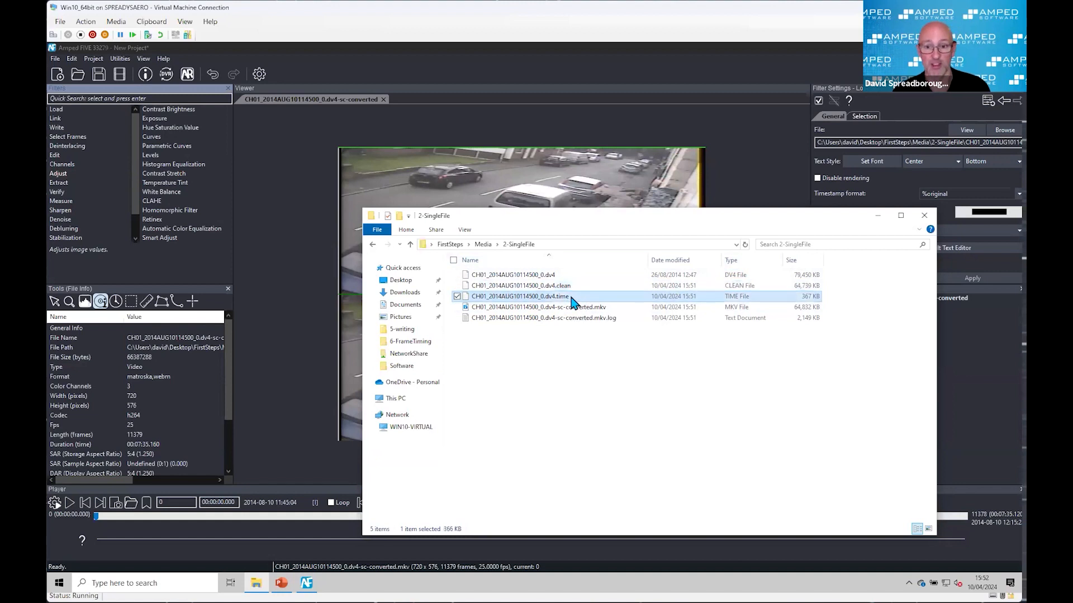
left_click_drag(725, 224, 599, 219)
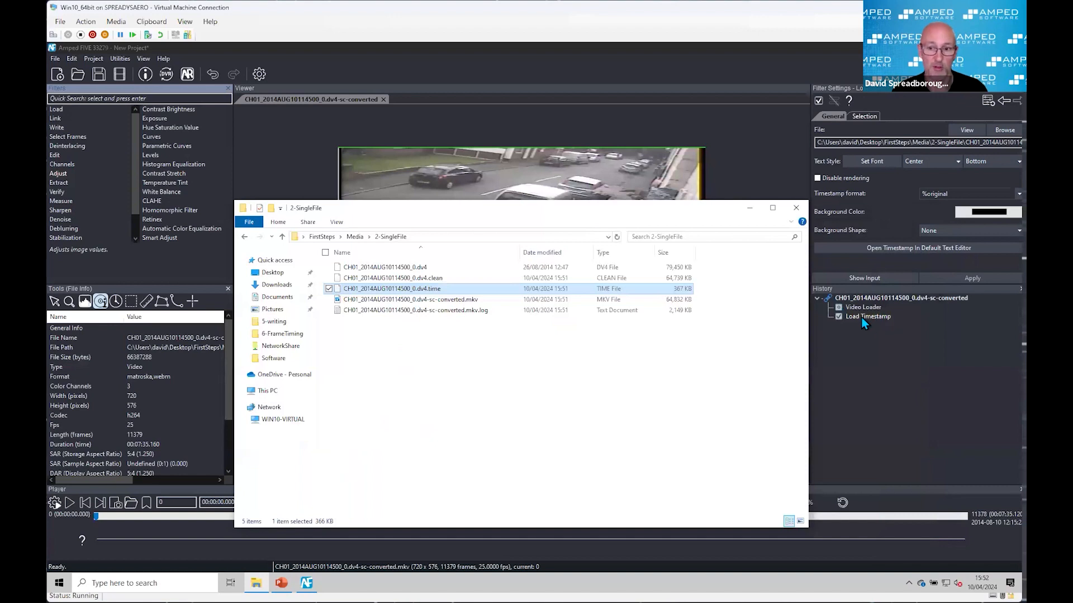
Step: Check the converted MKV file in the folder, read its .mkv.log conversion log in Notepad, and close the log
left_click(447, 302)
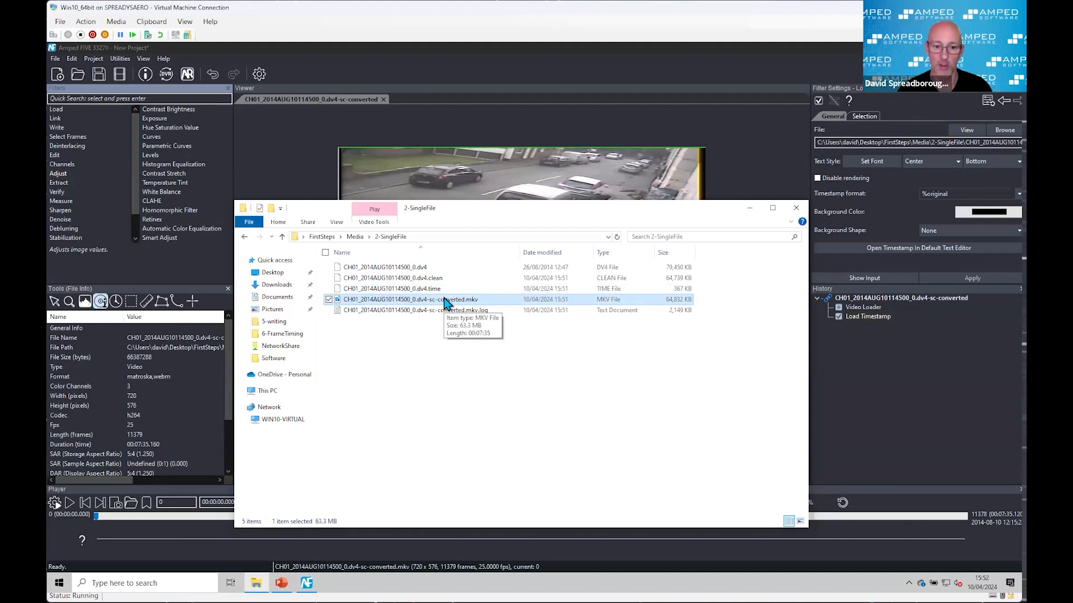
left_click(463, 316)
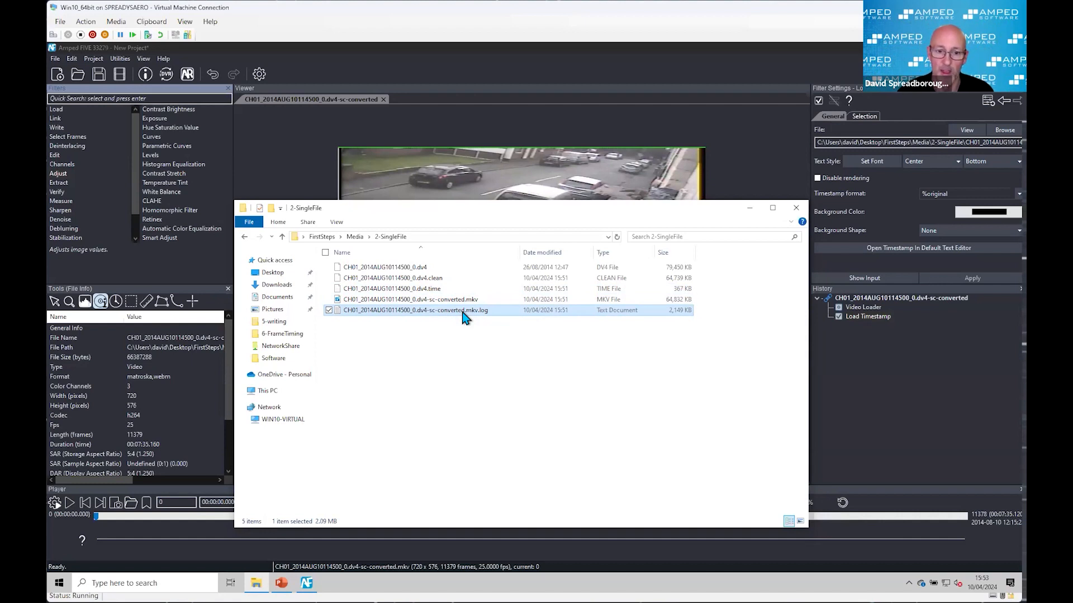
double_click(463, 313)
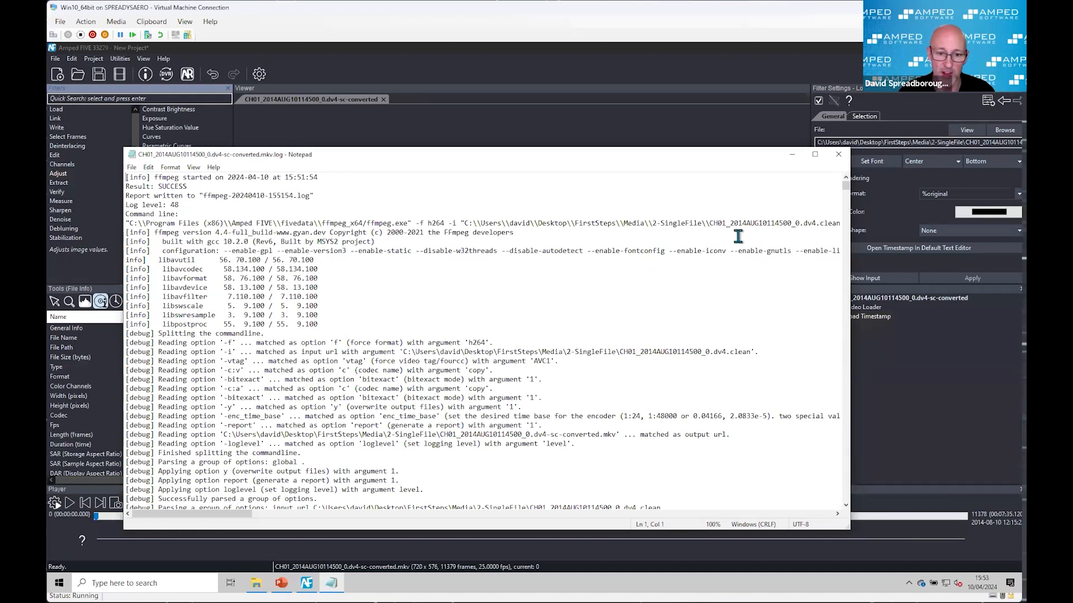
left_click(839, 158)
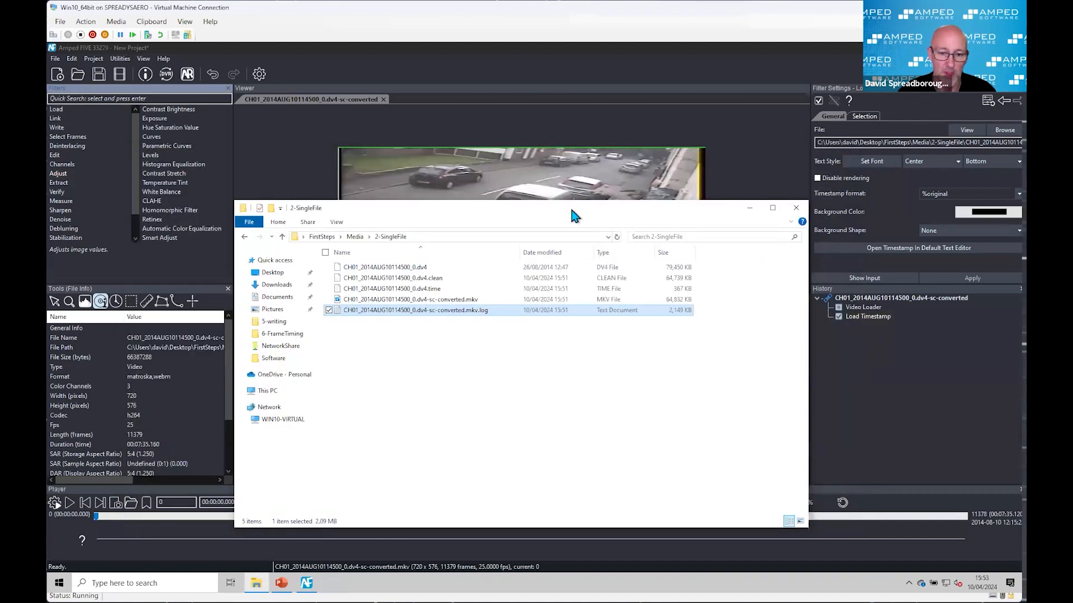
Step: Bring the original CH01_2014AUG10114500_0.dv4 from the folder into the Amped FIVE project and attempt direct loading without conversion
left_click_drag(498, 210, 361, 197)
left_click_drag(253, 256, 760, 411)
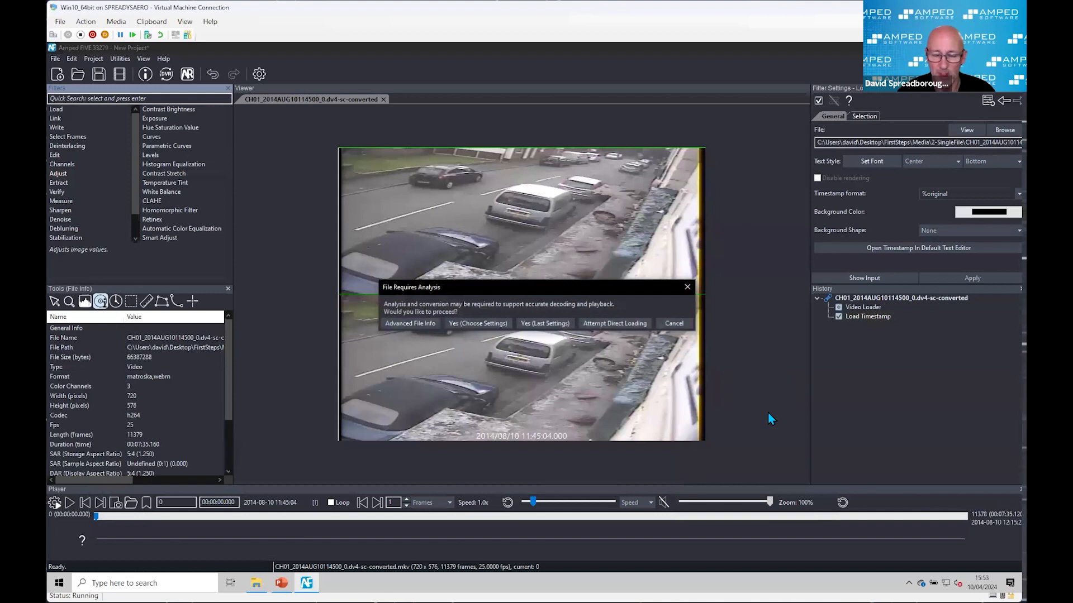
left_click(604, 330)
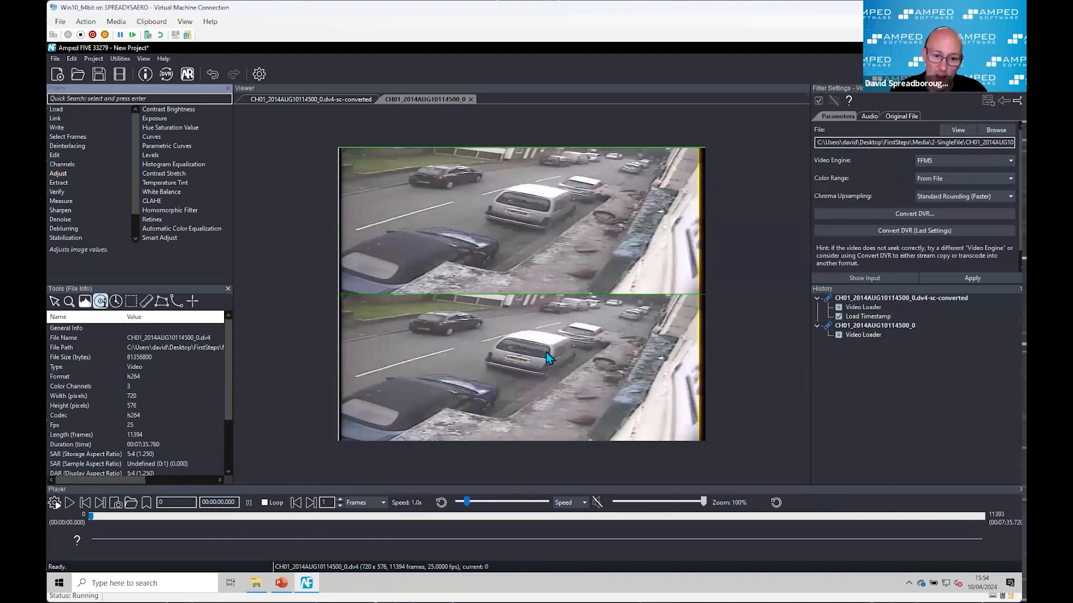
Step: Compare the frame count and duration of the directly loaded DV4 chain with those of the converted MKV chain
left_click(874, 336)
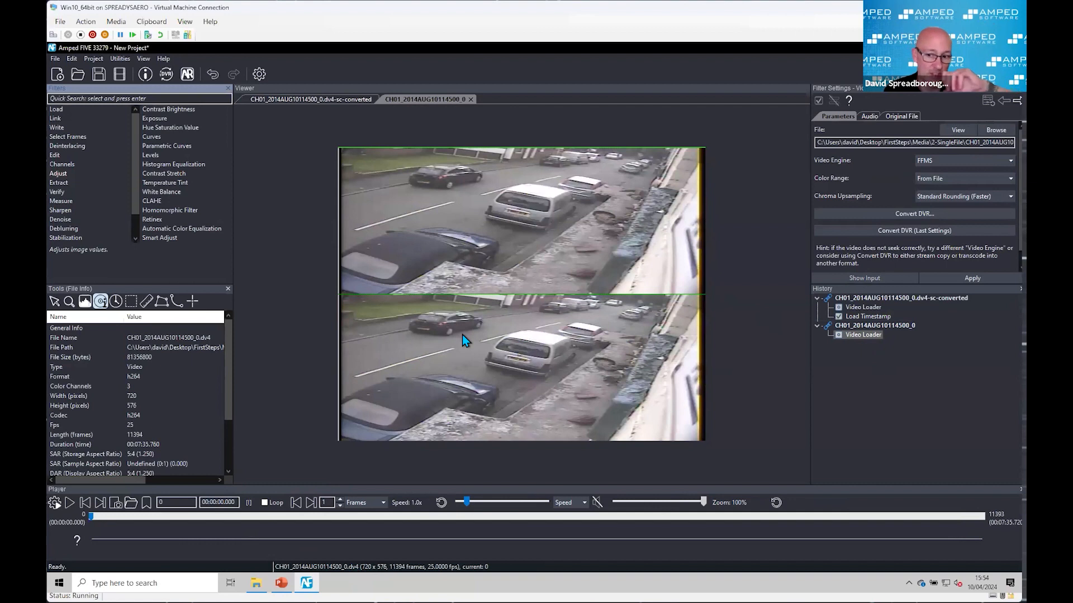
left_click(863, 315)
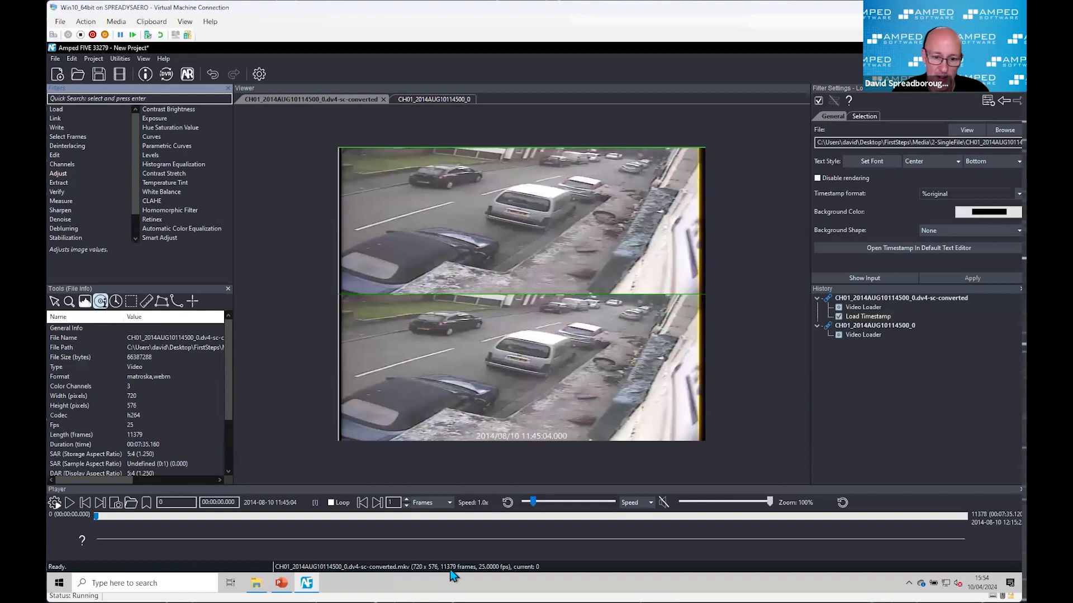
left_click(860, 334)
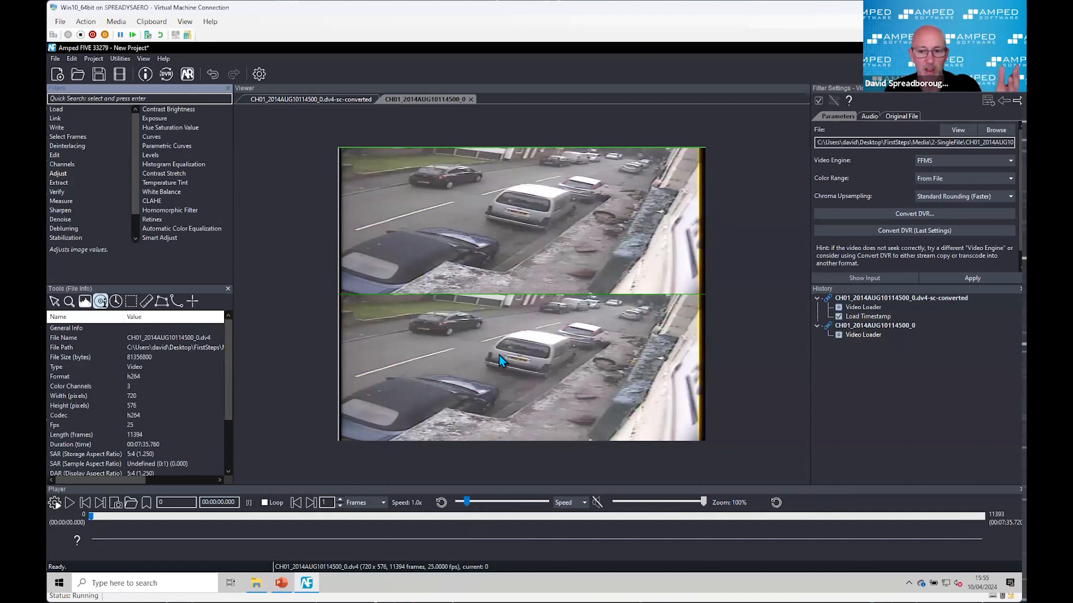
left_click(874, 307)
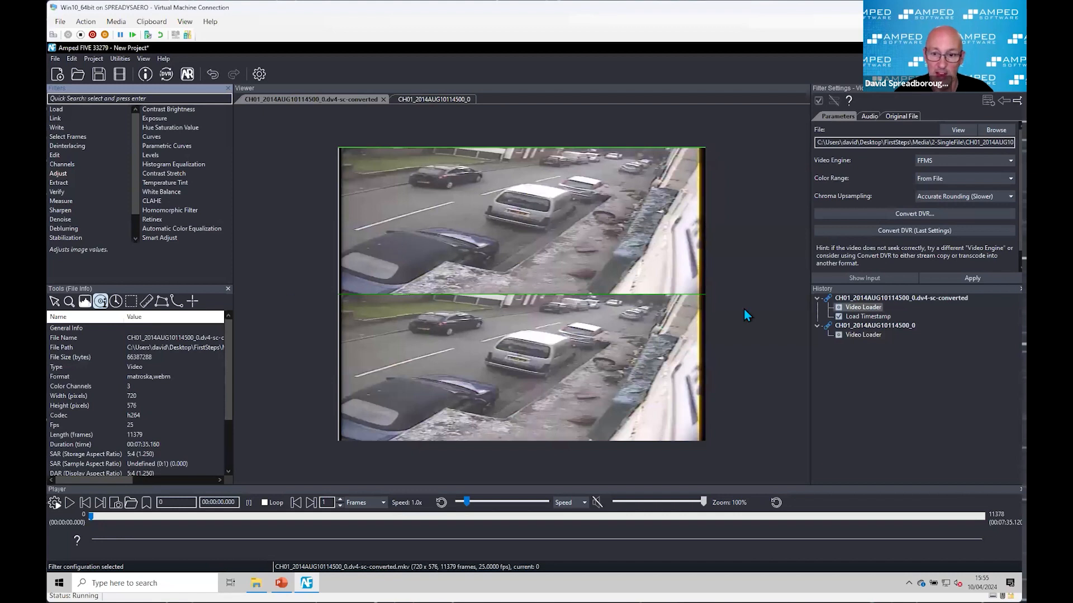
left_click(870, 334)
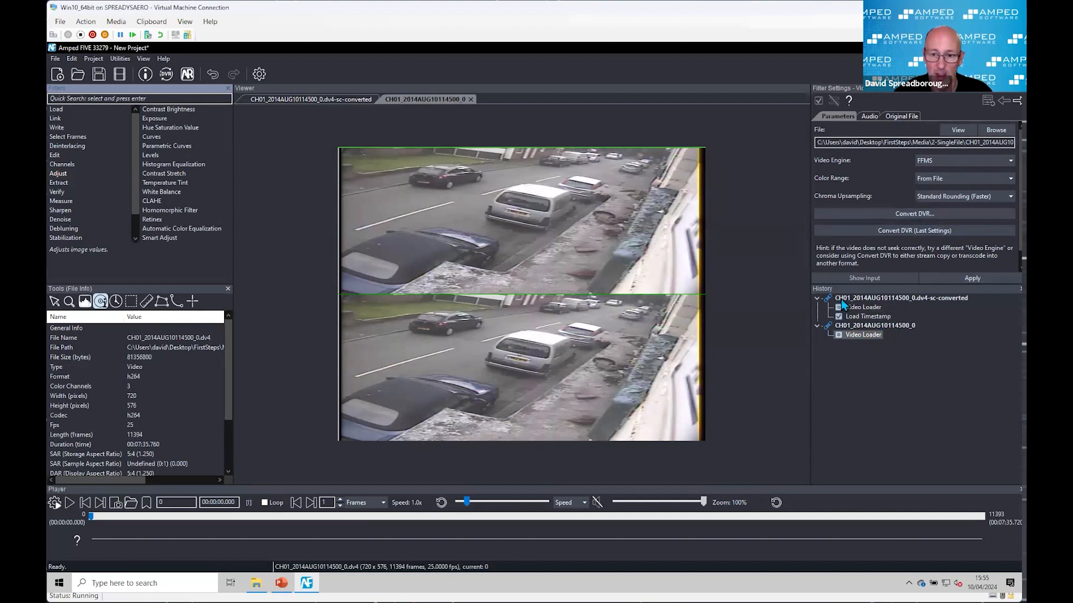
left_click(867, 308)
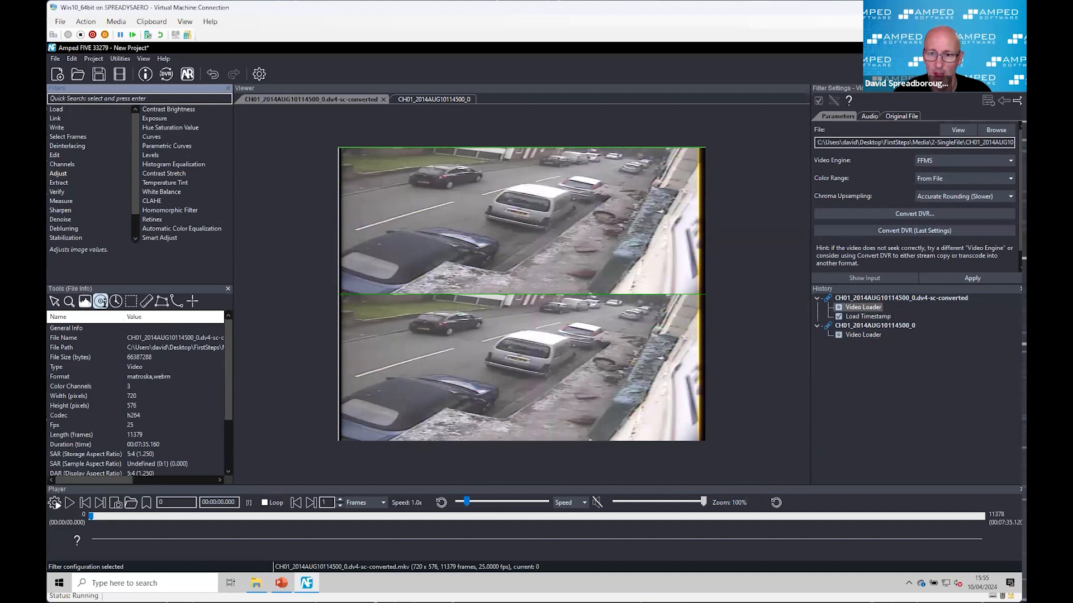
Step: Show the converted clip's Original File settings, then examine the converted MKV's Advanced File Info summary and hex data
left_click(906, 116)
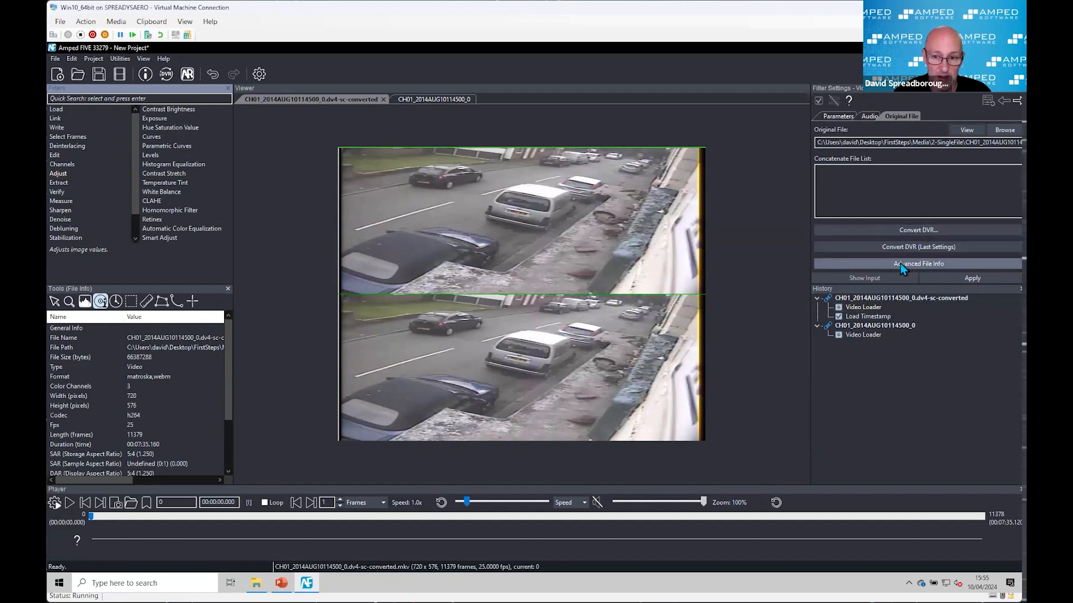
left_click(866, 308)
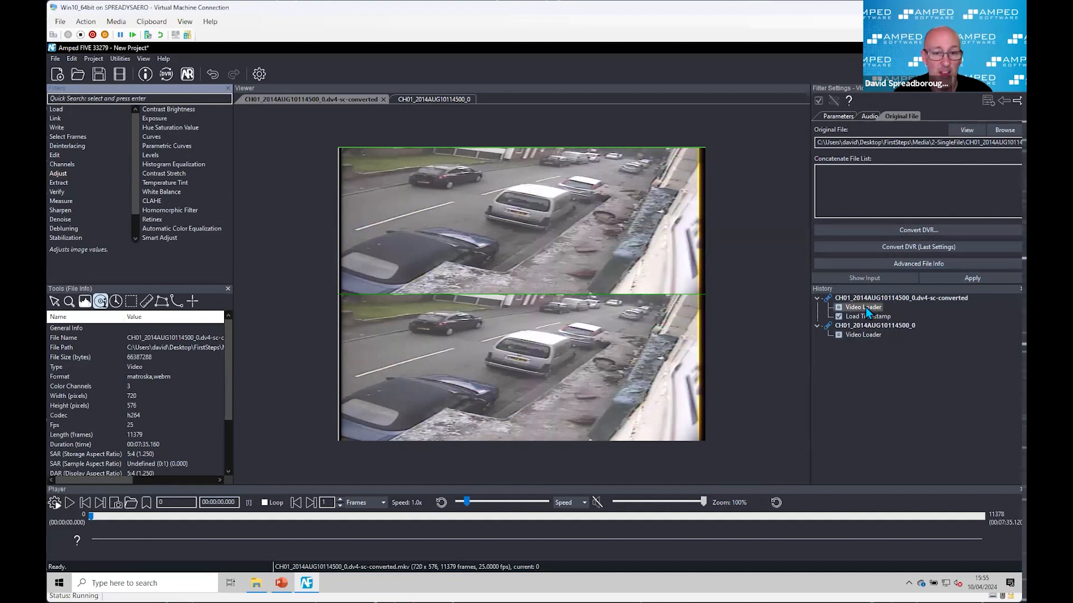
right_click(866, 307)
left_click(893, 402)
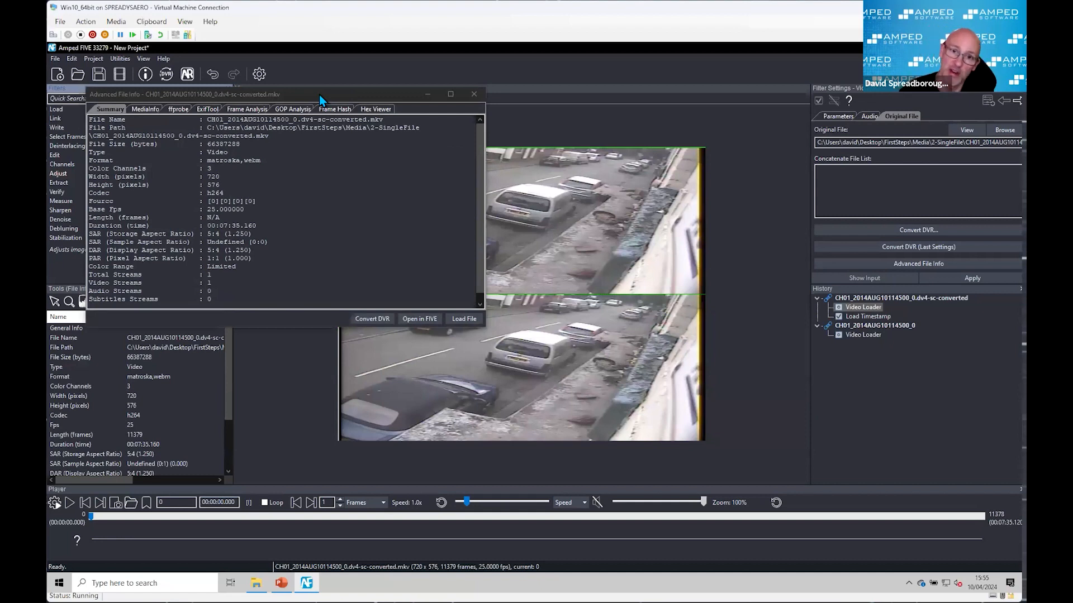
left_click_drag(320, 95, 312, 82)
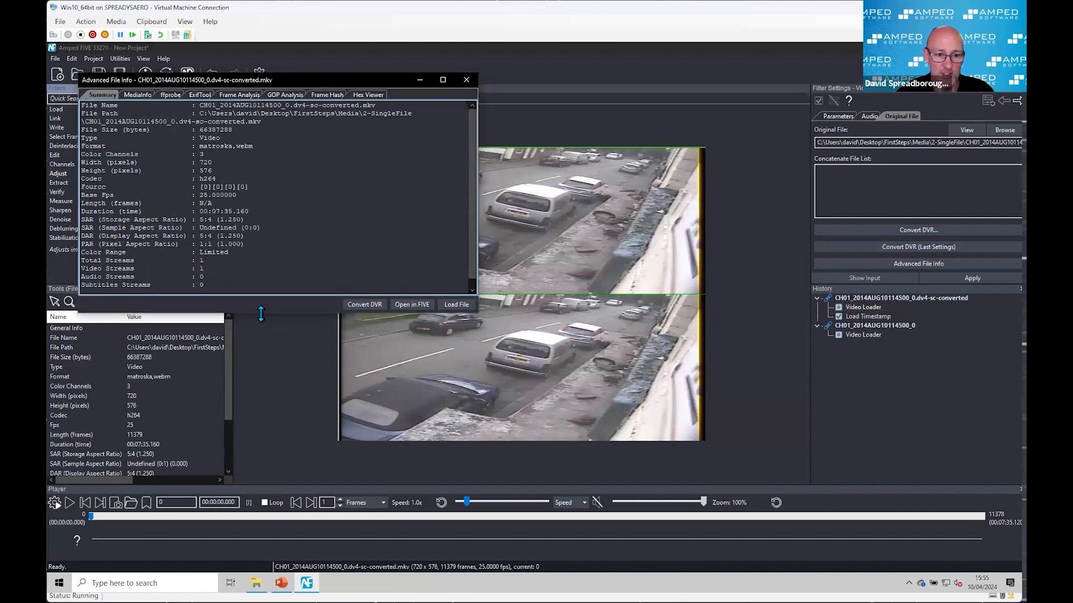
left_click_drag(253, 312, 253, 365)
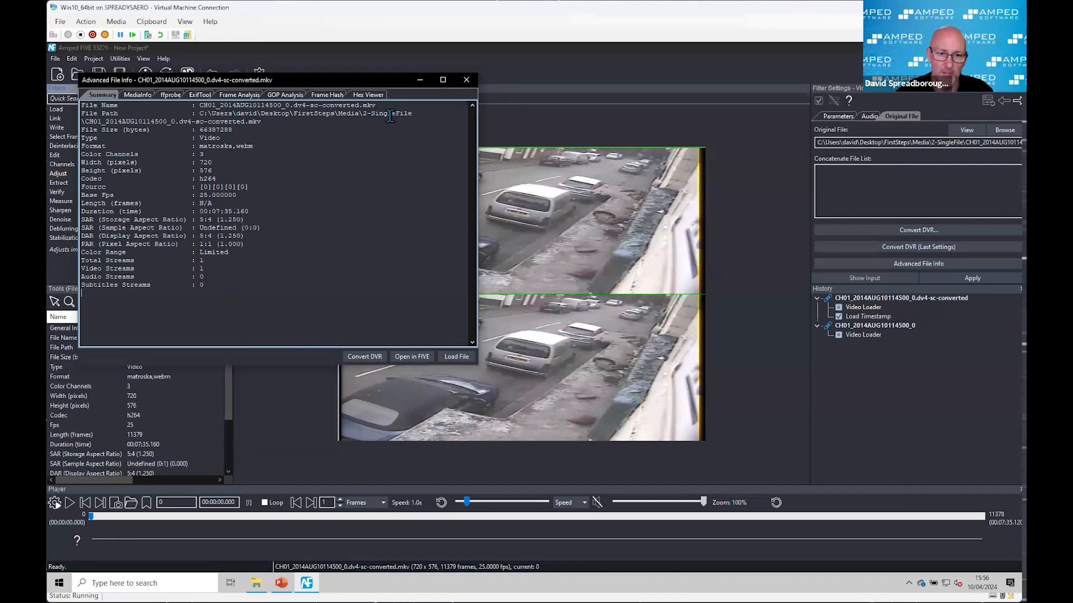
left_click(374, 96)
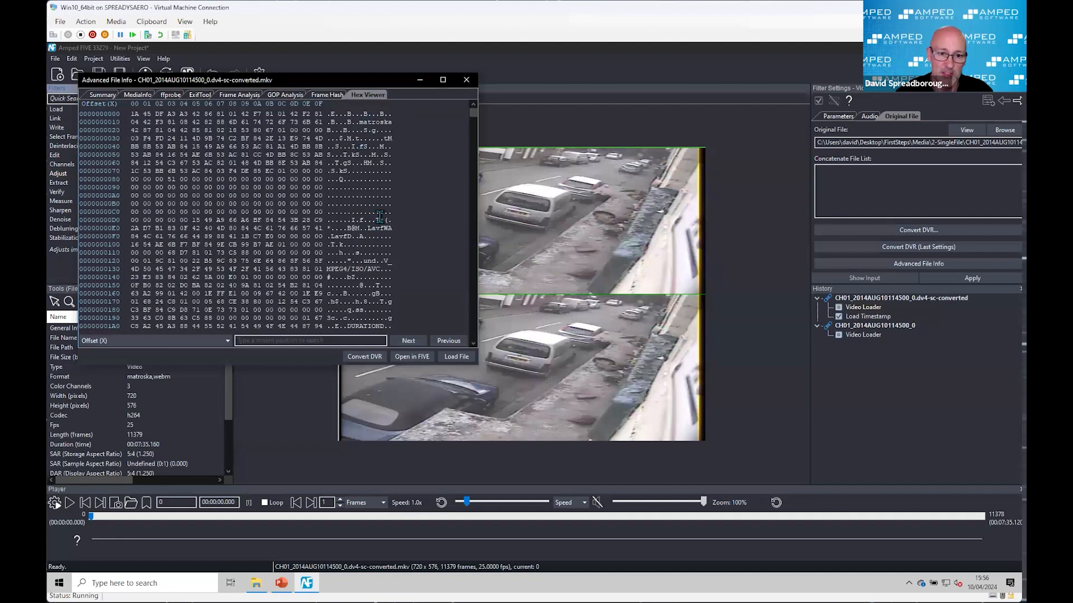
mouse_move(471, 112)
left_mouse_down()
mouse_move(477, 126)
mouse_move(479, 111)
left_mouse_up()
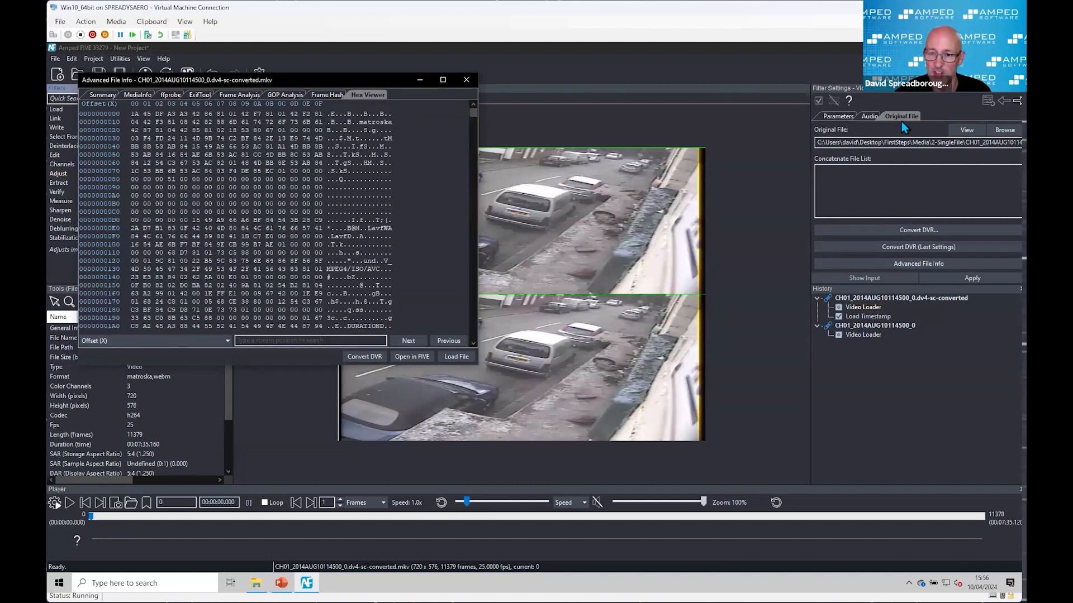
Step: Open the original DV4's Advanced File Info from the converted clip's settings, place it beside the MKV's, and show its hex data
left_click(901, 266)
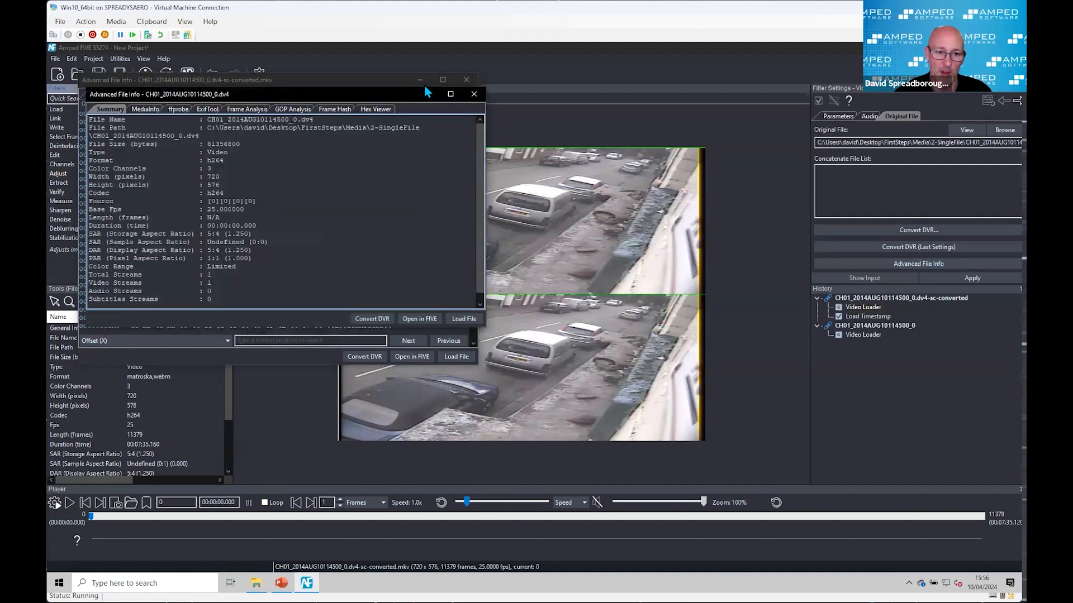
left_click_drag(347, 98, 771, 82)
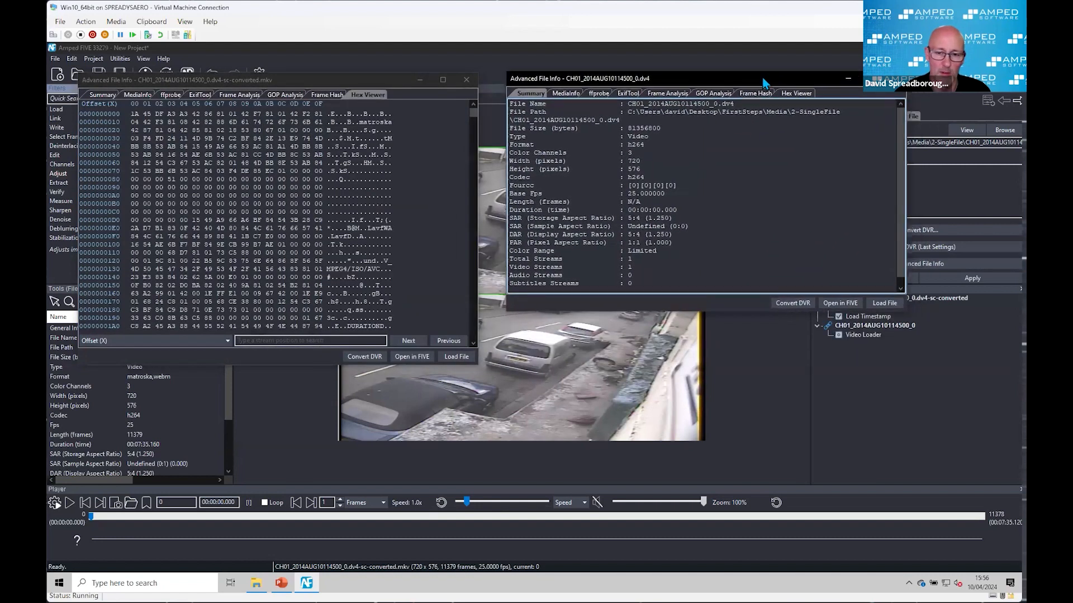
left_click(794, 91)
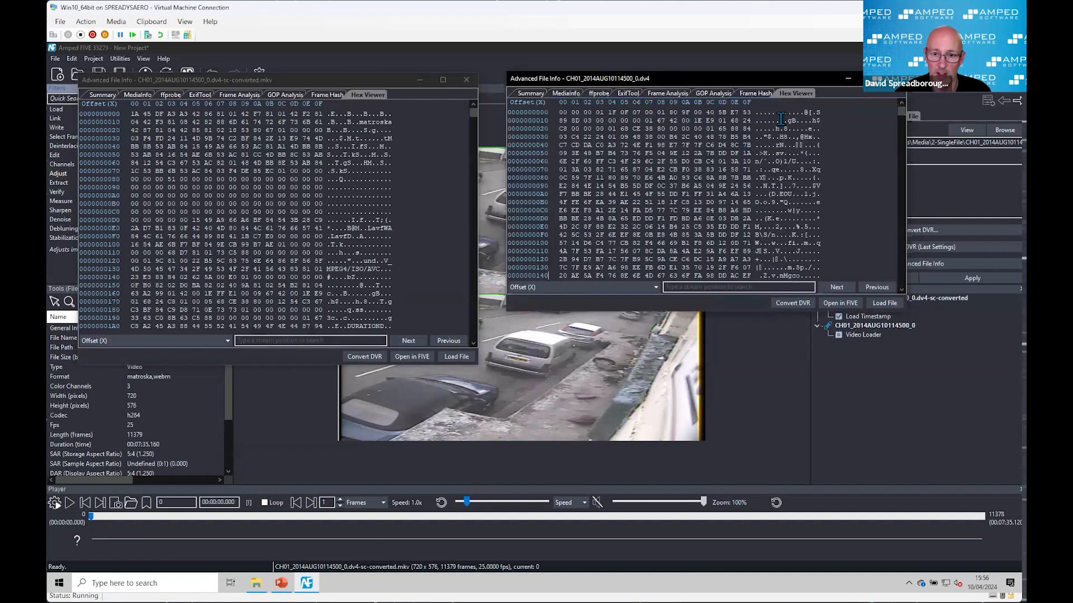
Step: Examine the opening section of the original DV4's hex data
scroll(813, 180, "down", 1)
scroll(813, 180, "down", 20)
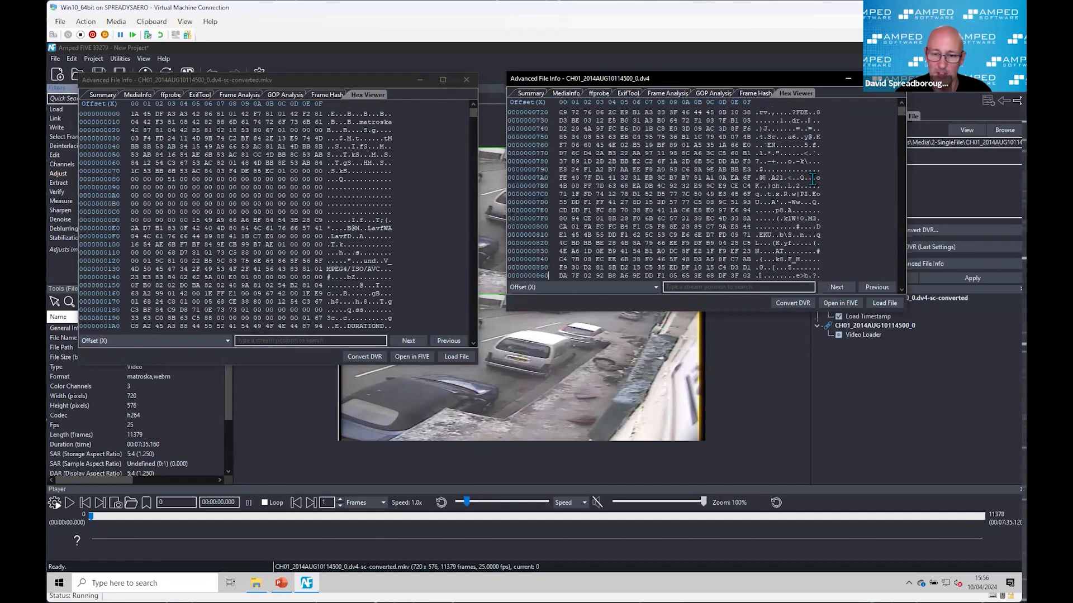
scroll(812, 180, "down", 20)
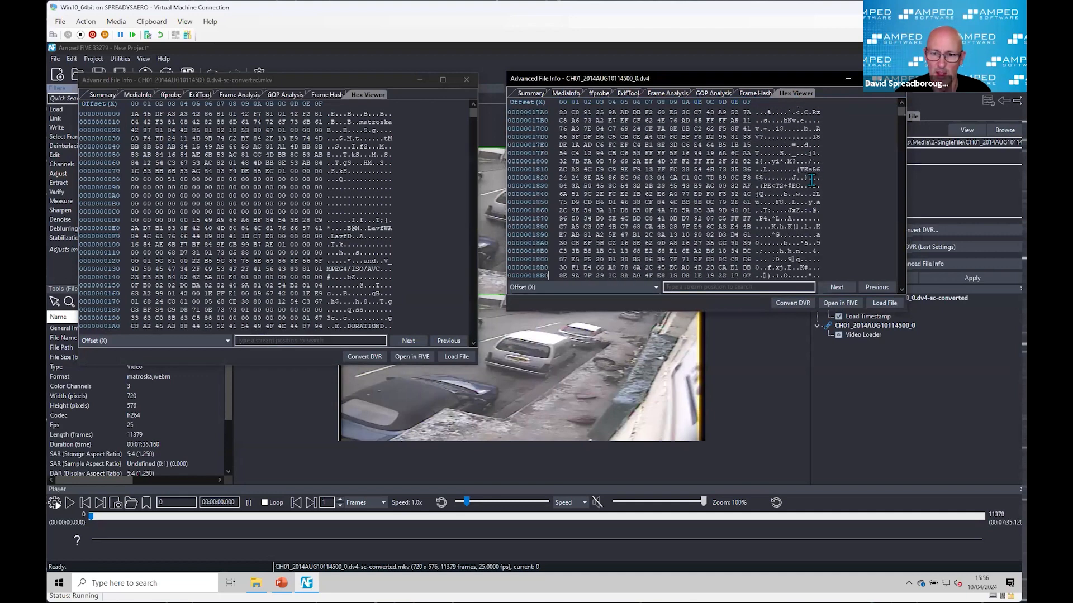
scroll(811, 180, "up", 20)
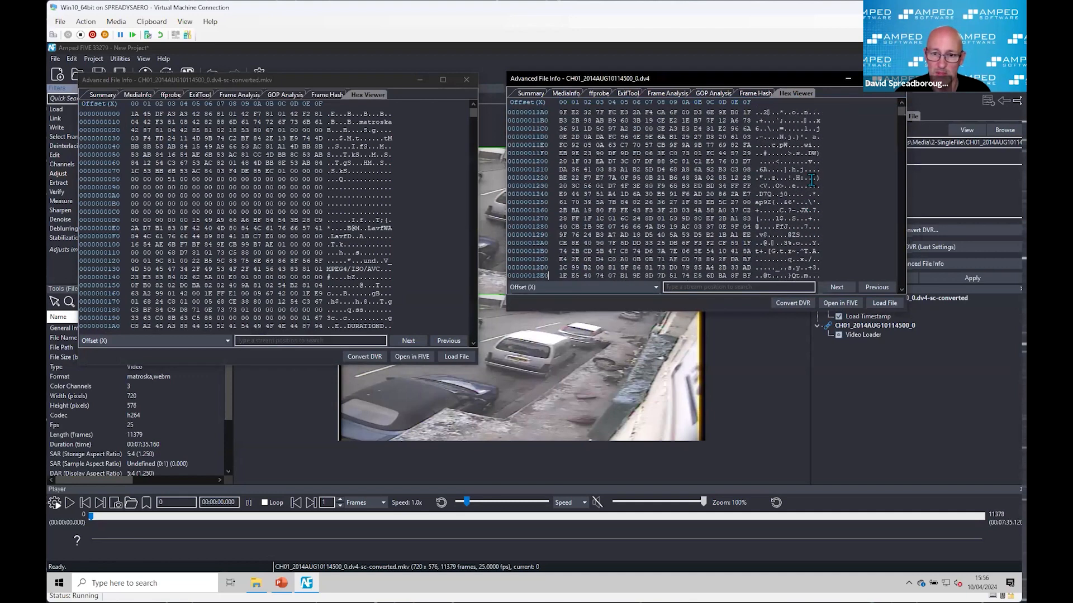
scroll(811, 180, "down", 20)
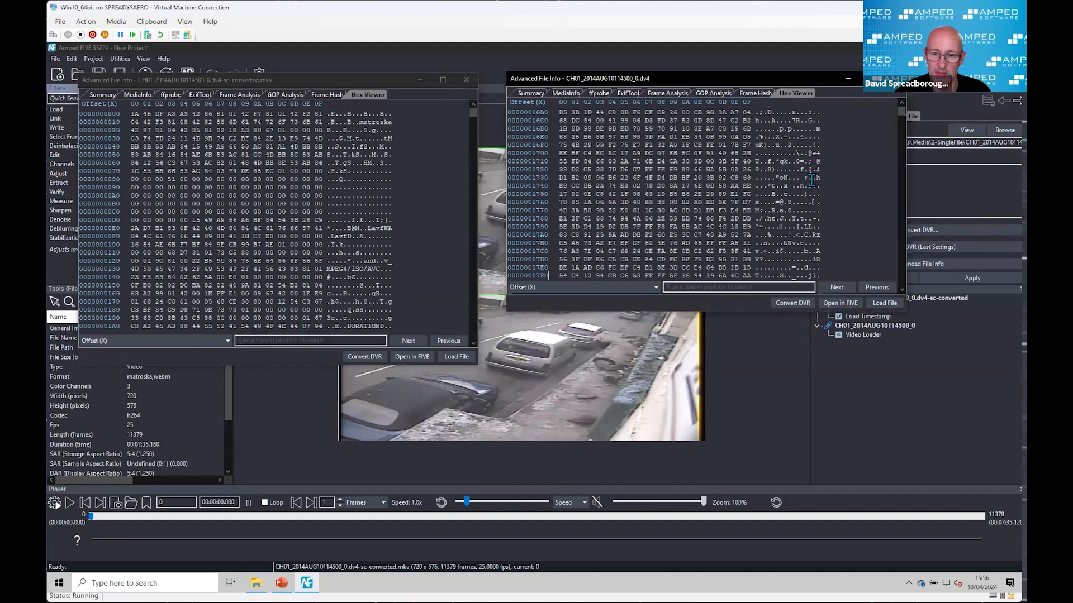
scroll(811, 180, "down", 20)
scroll(811, 179, "up", 20)
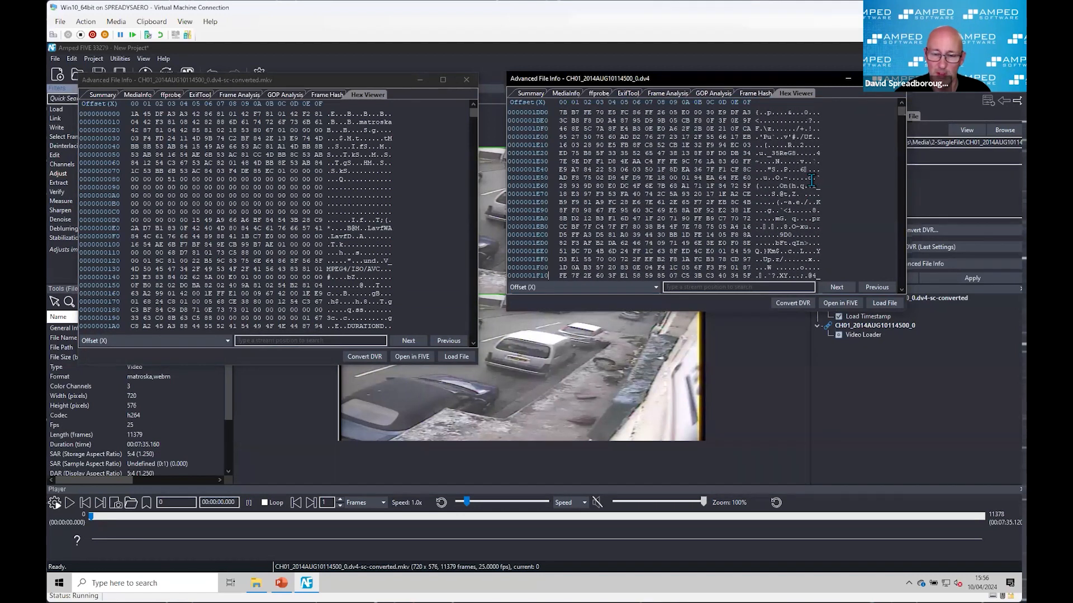
scroll(812, 179, "up", 8)
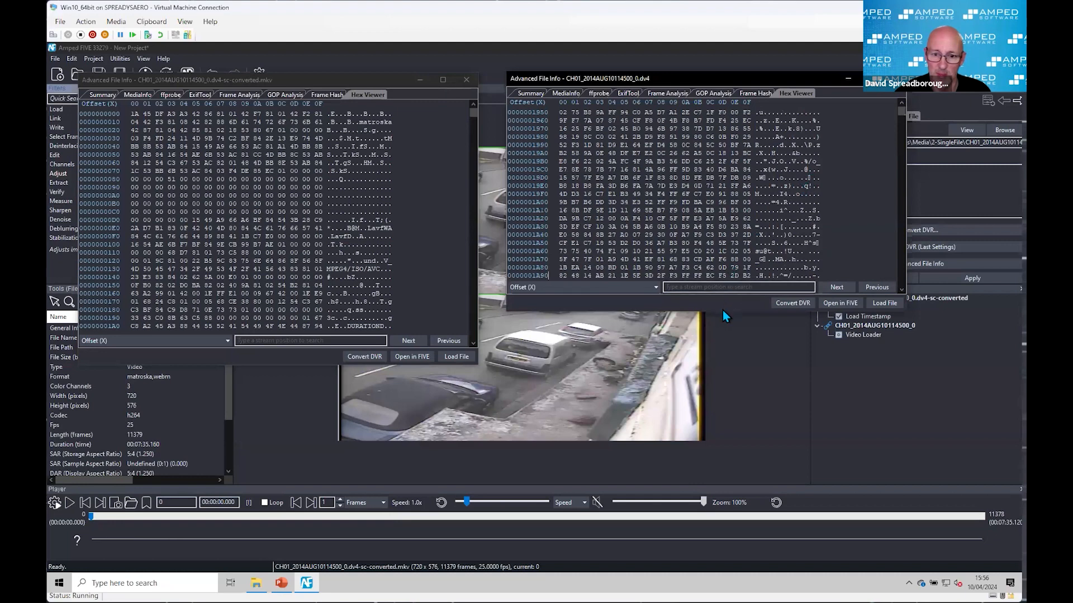
Step: Enlarge the DV4's hex view vertically and jump deeper into the data to the block of repeated 7B bytes just past offset 571000
left_click_drag(722, 311, 713, 564)
scroll(737, 252, "down", 20)
scroll(737, 252, "down", 20)
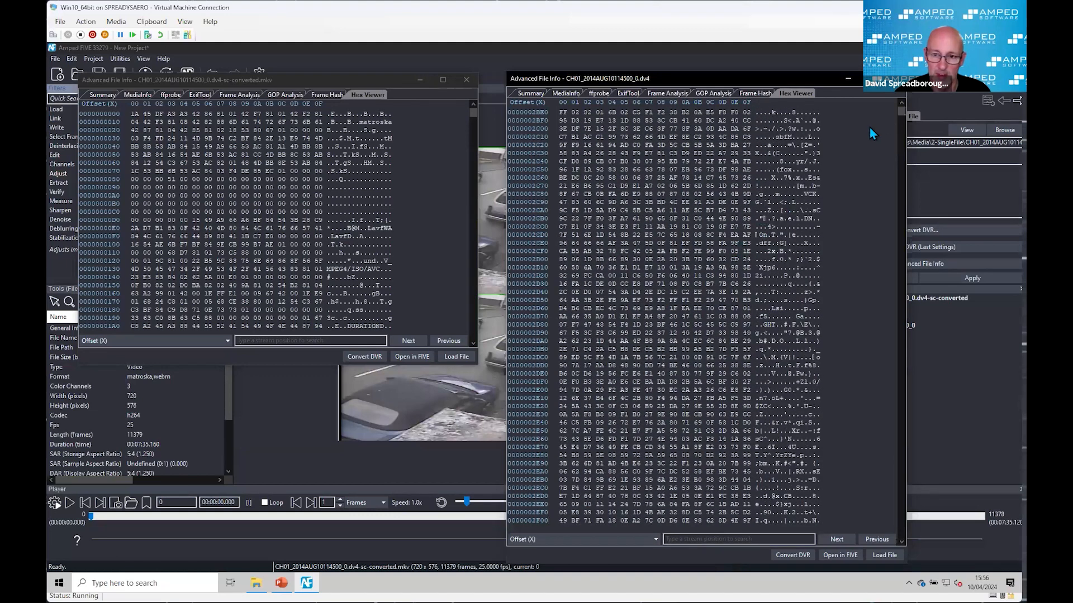
left_click_drag(899, 112, 900, 139)
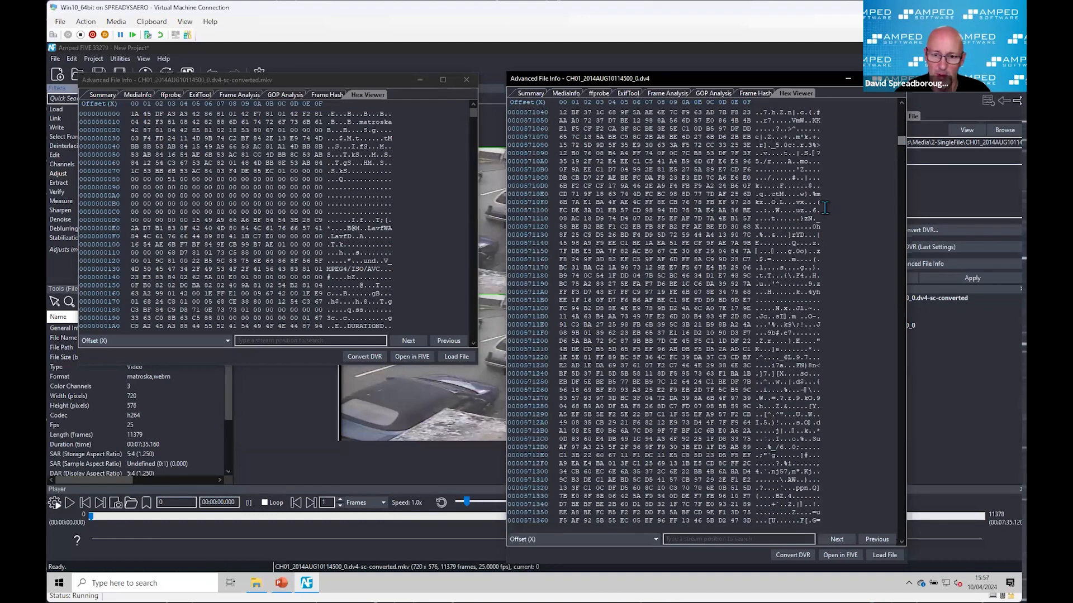
scroll(771, 279, "down", 11)
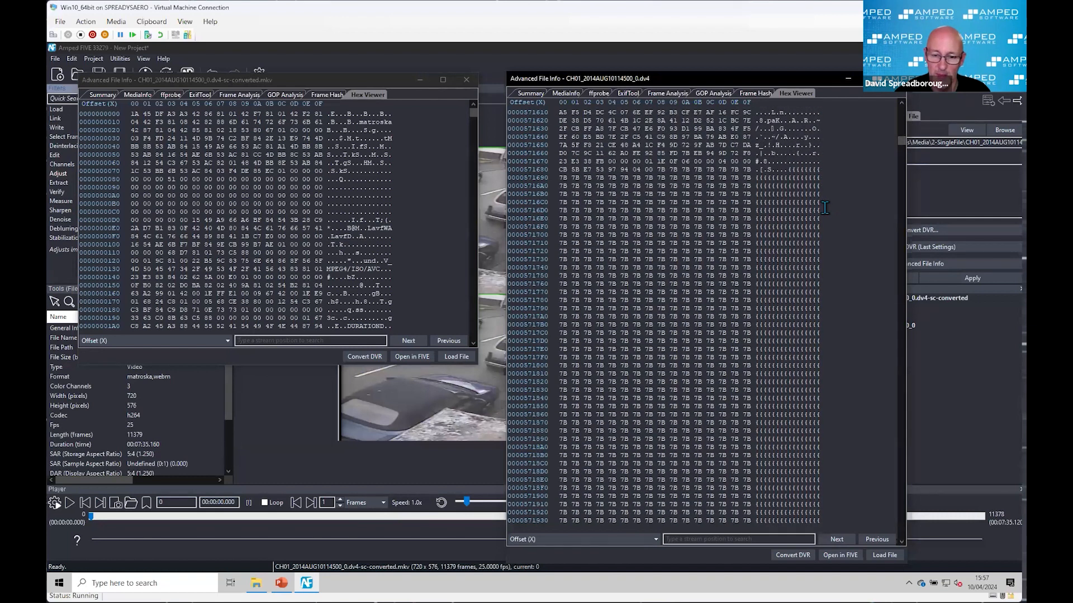
scroll(683, 214, "down", 5)
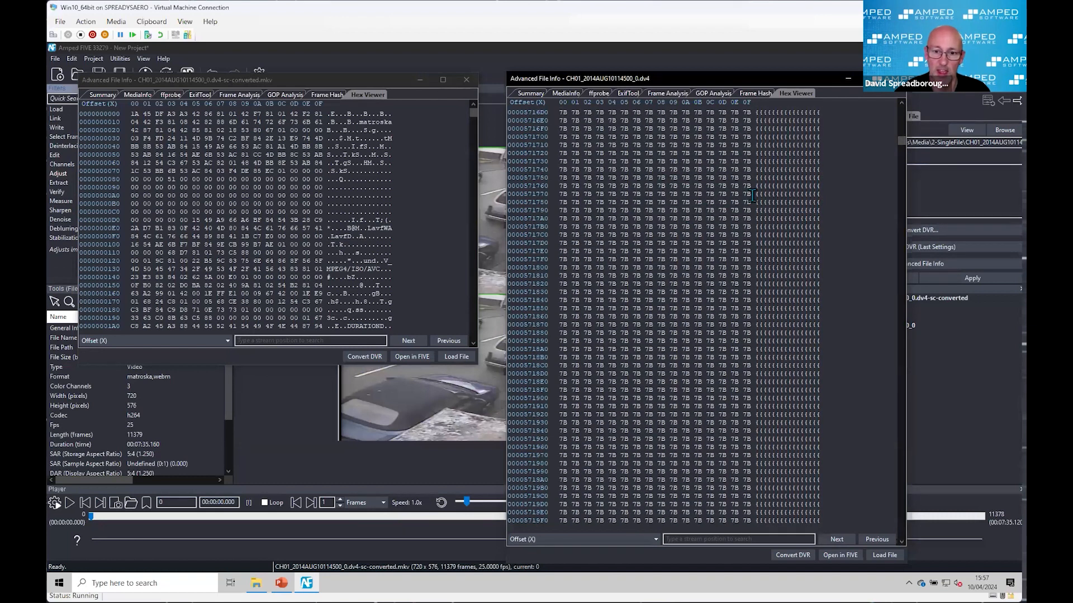
Step: Inspect the extent of the repeated 7B padding block and the bytes where the video data resumes
scroll(696, 430, "down", 4)
scroll(696, 428, "down", 2)
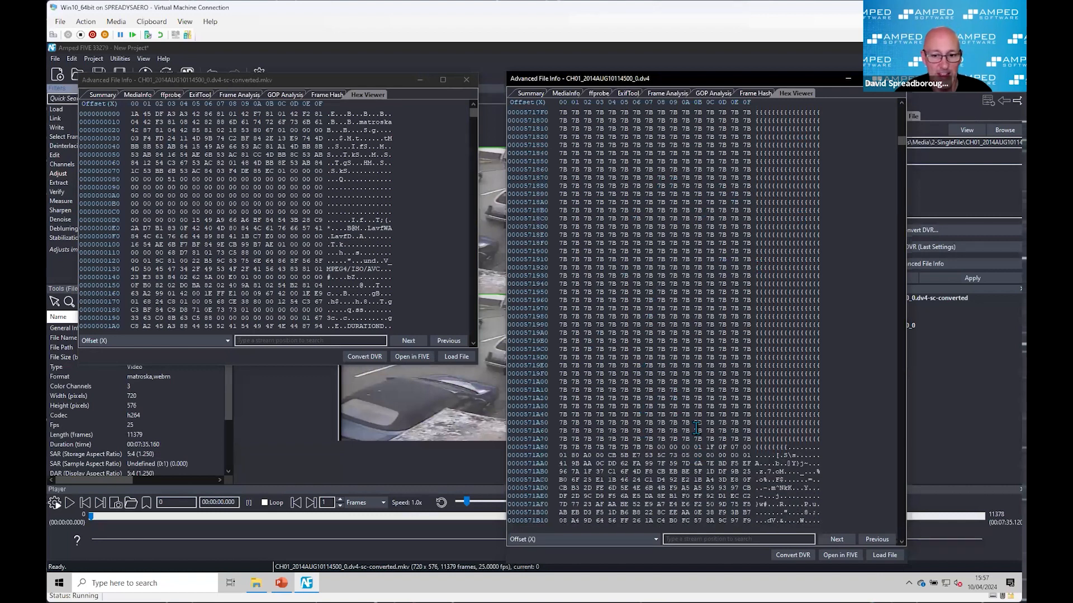
scroll(696, 428, "up", 1)
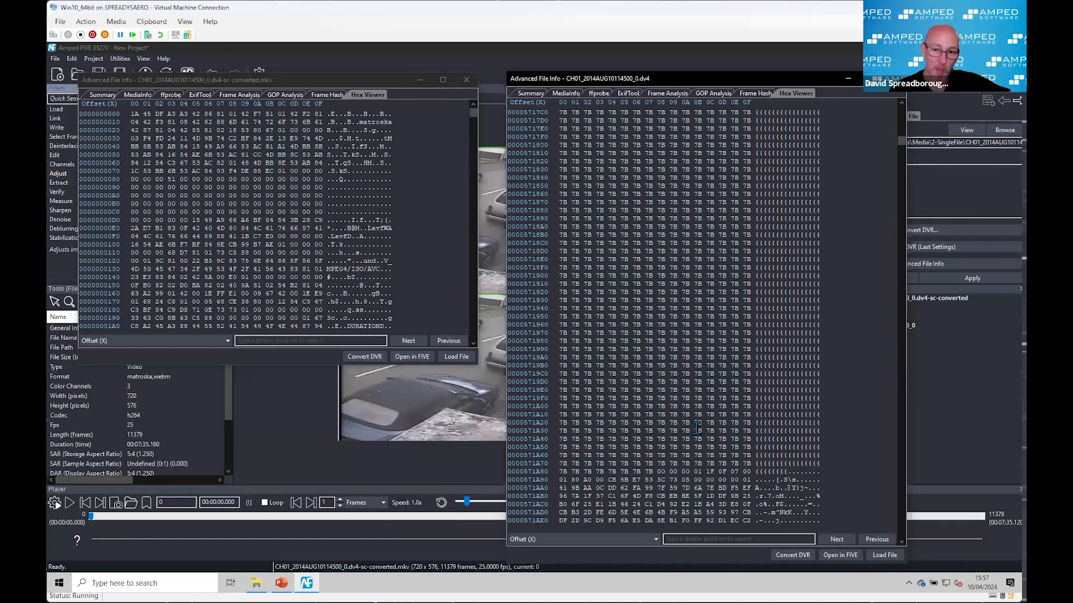
scroll(696, 428, "down", 2)
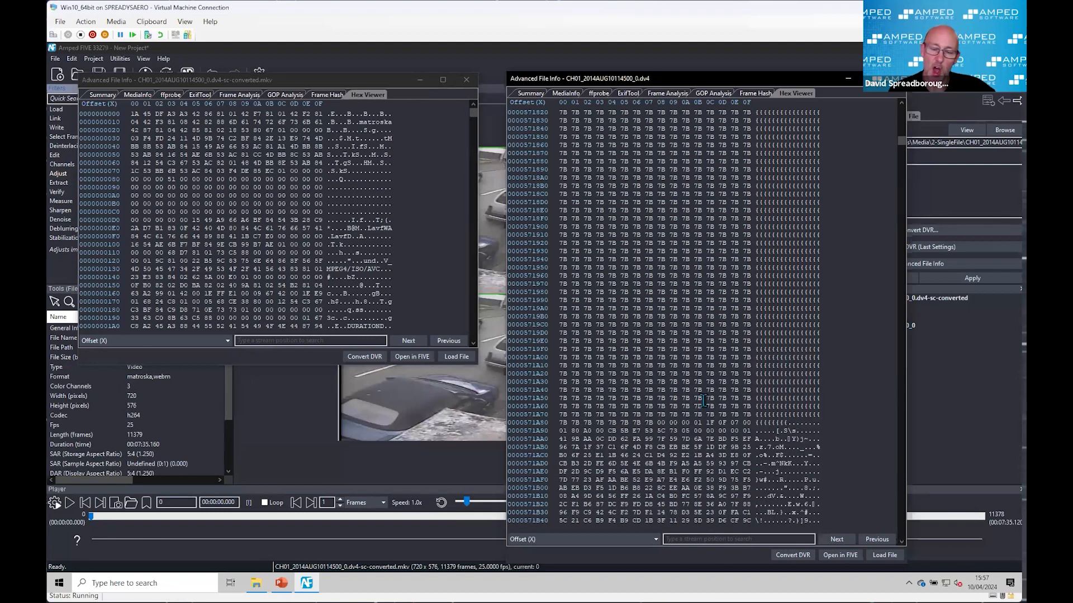
scroll(702, 400, "up", 6)
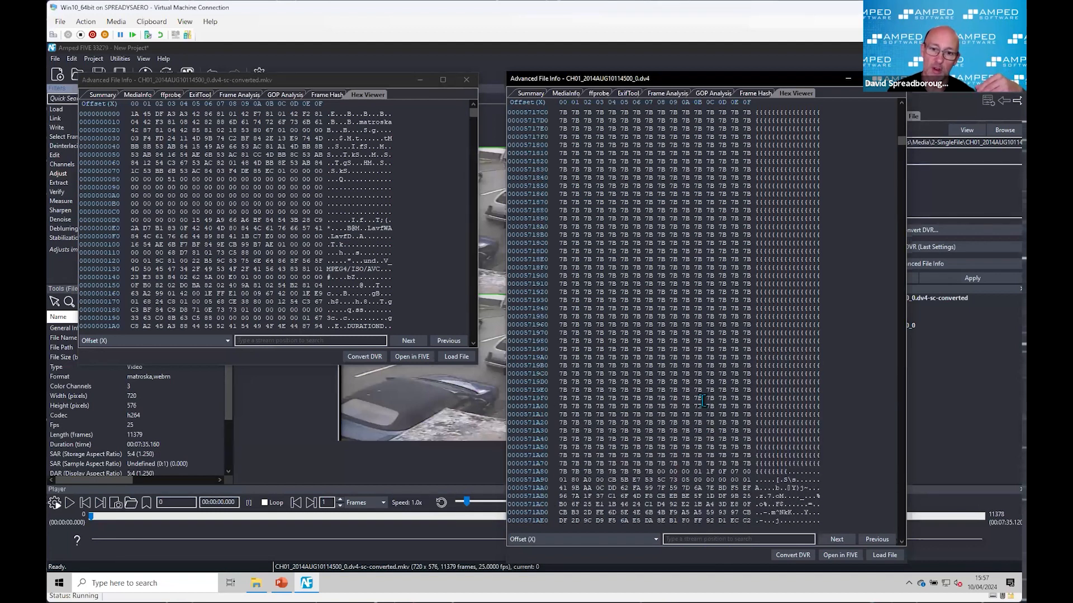
scroll(703, 400, "up", 11)
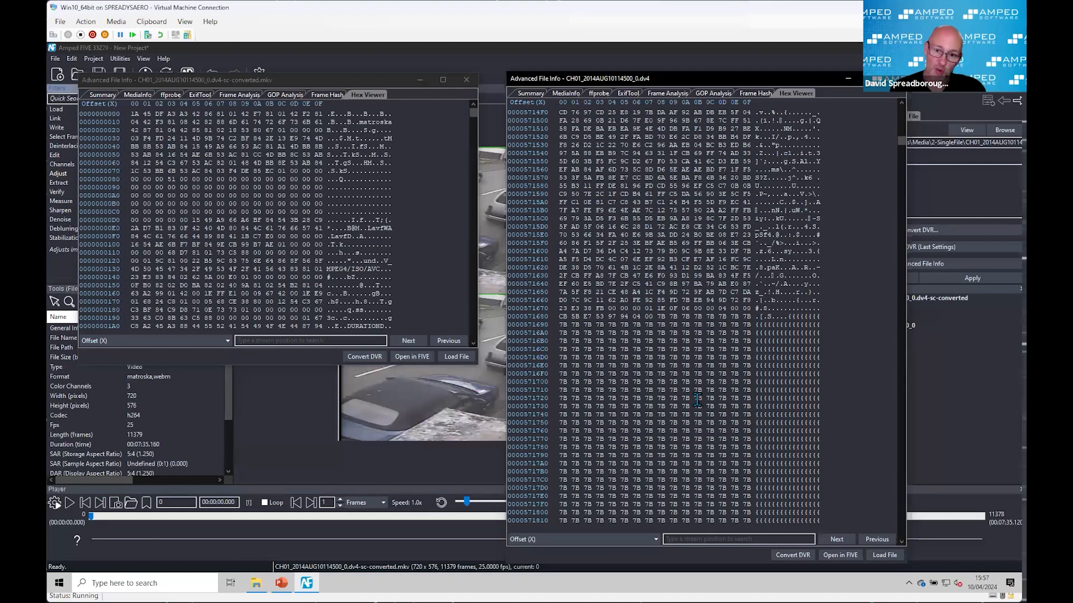
scroll(762, 399, "down", 20)
scroll(793, 290, "up", 15)
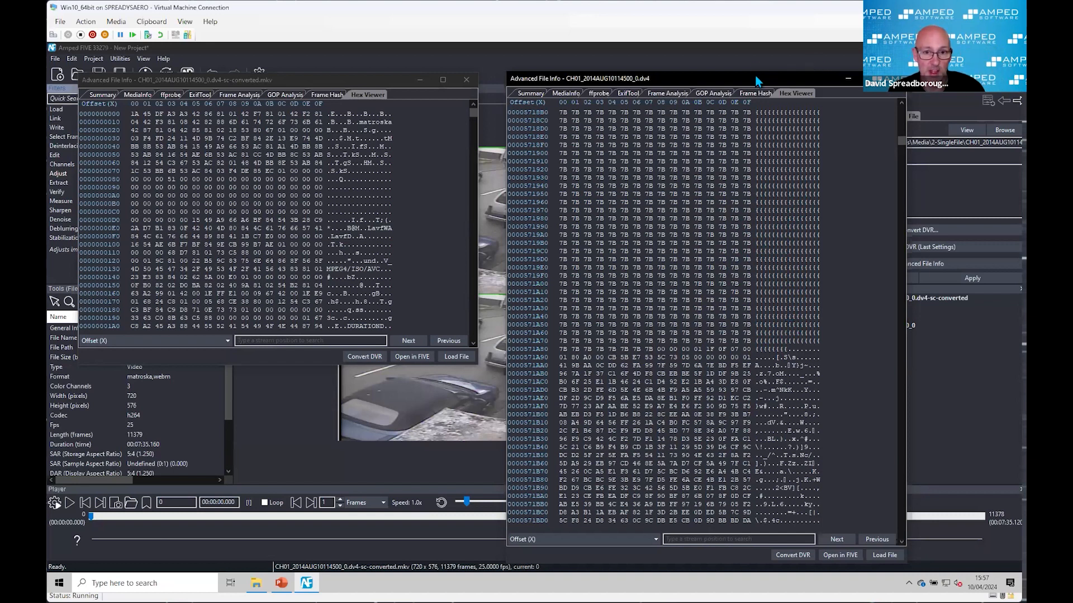
Step: Close the DV4's and the MKV's Advanced File Info windows, sampling the MKV's hex data deeper in the file before closing it
left_click_drag(756, 82, 714, 84)
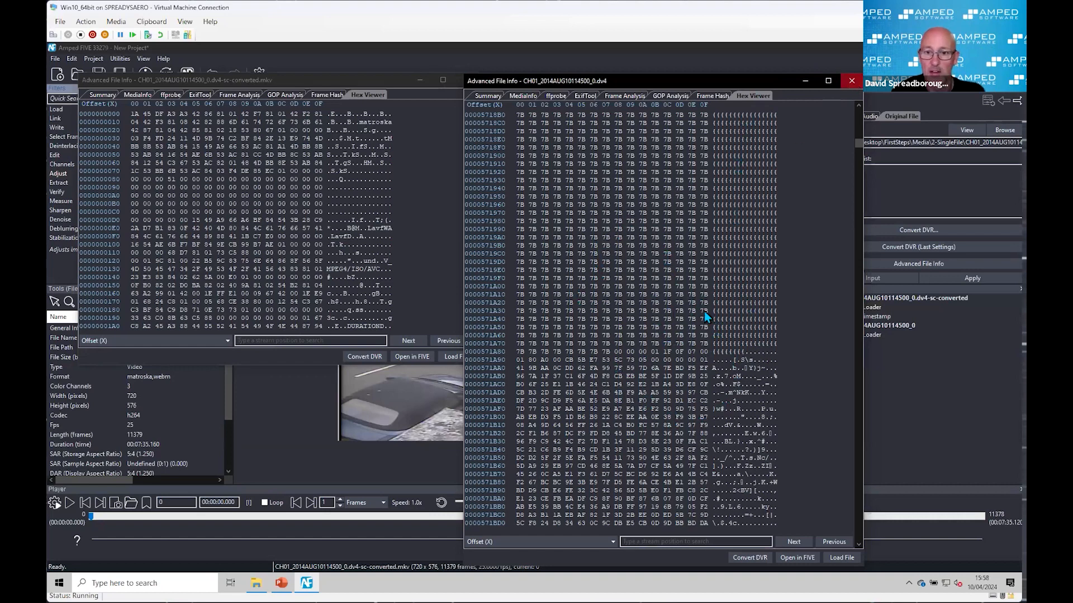
left_click(852, 81)
left_click(474, 129)
left_click(474, 129)
left_click(473, 130)
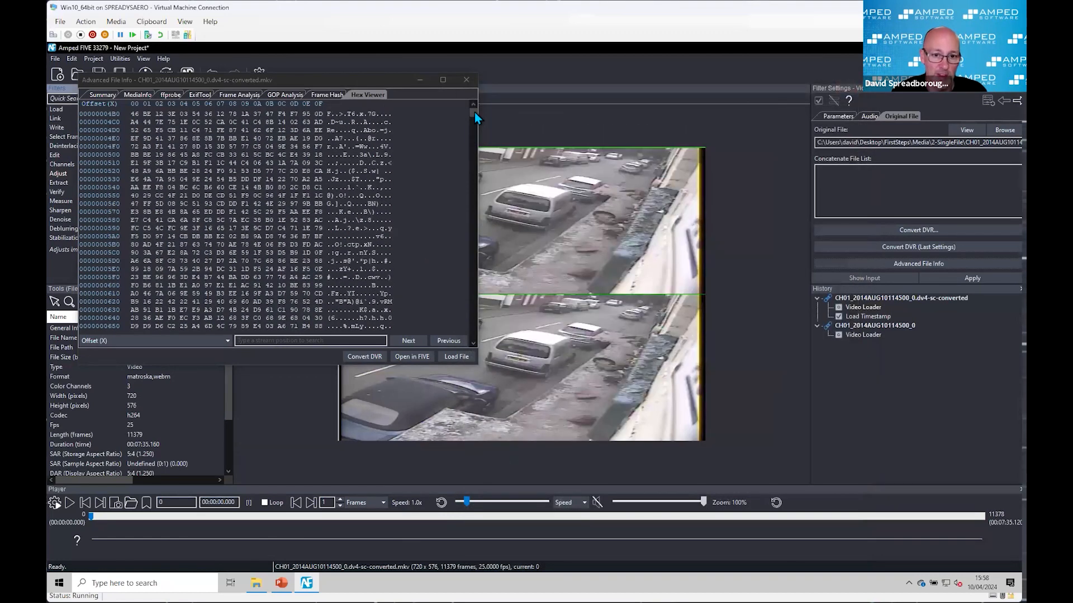
left_click_drag(474, 114, 474, 167)
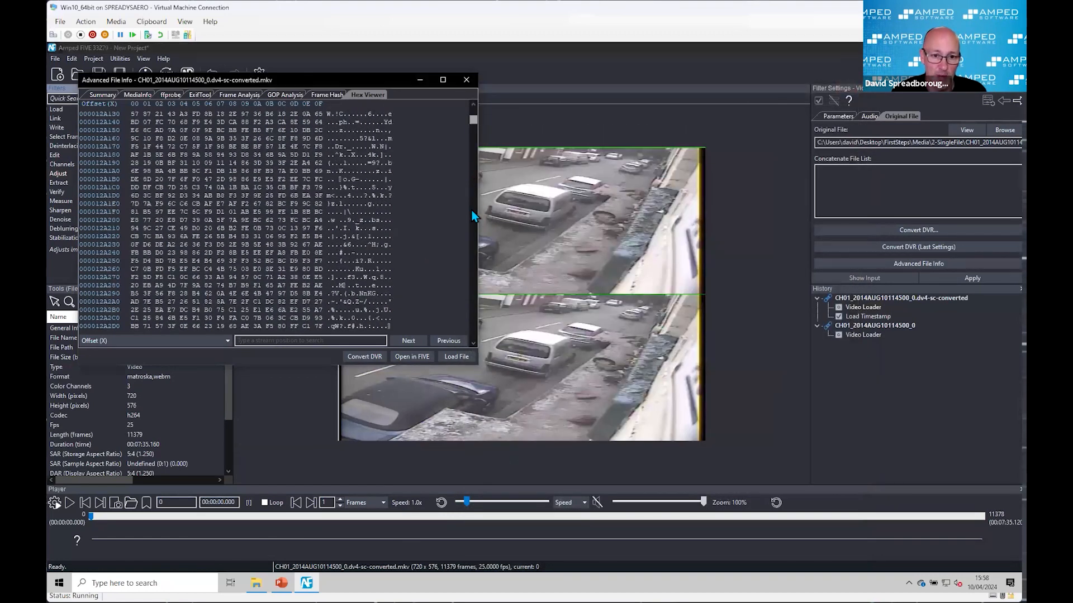
left_click(467, 80)
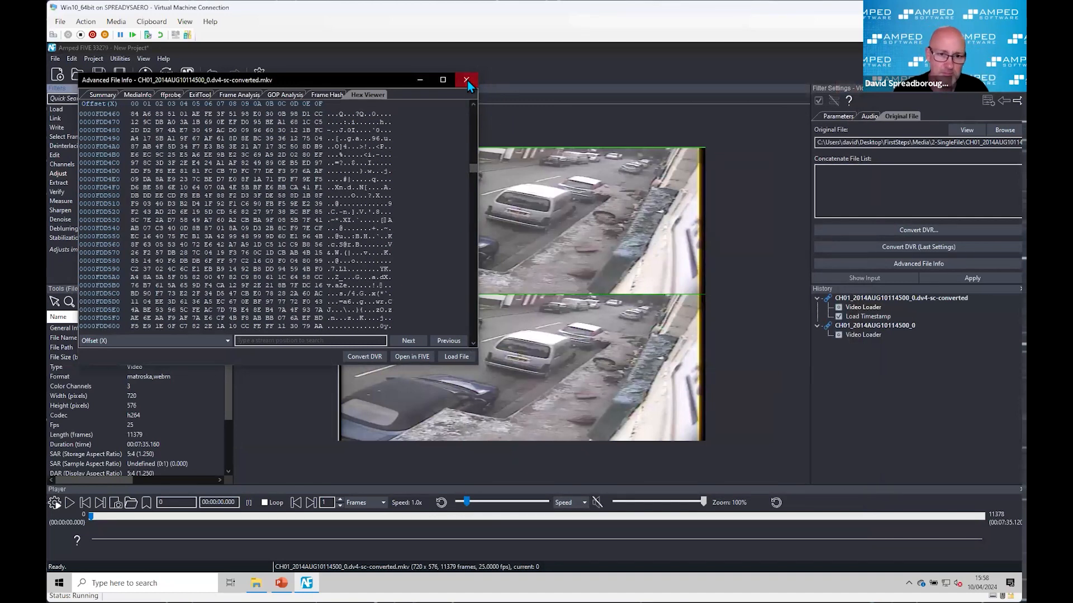
Step: Display the directly loaded DV4 chain, seek to frame 9238, and step through the neighbouring frames to inspect the green block artefacts
left_click(868, 336)
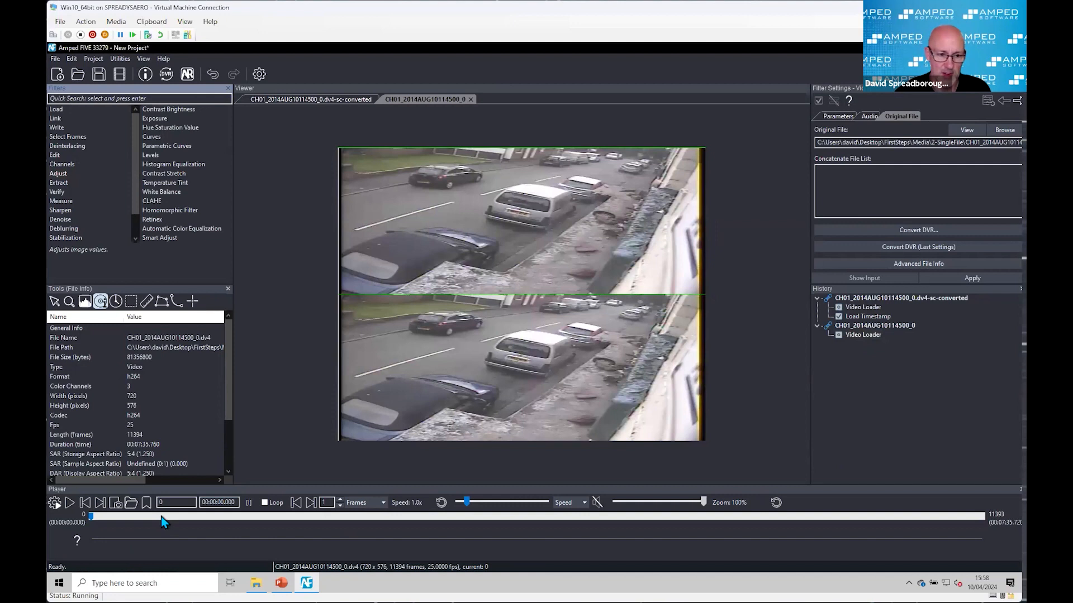
left_click_drag(161, 517, 813, 531)
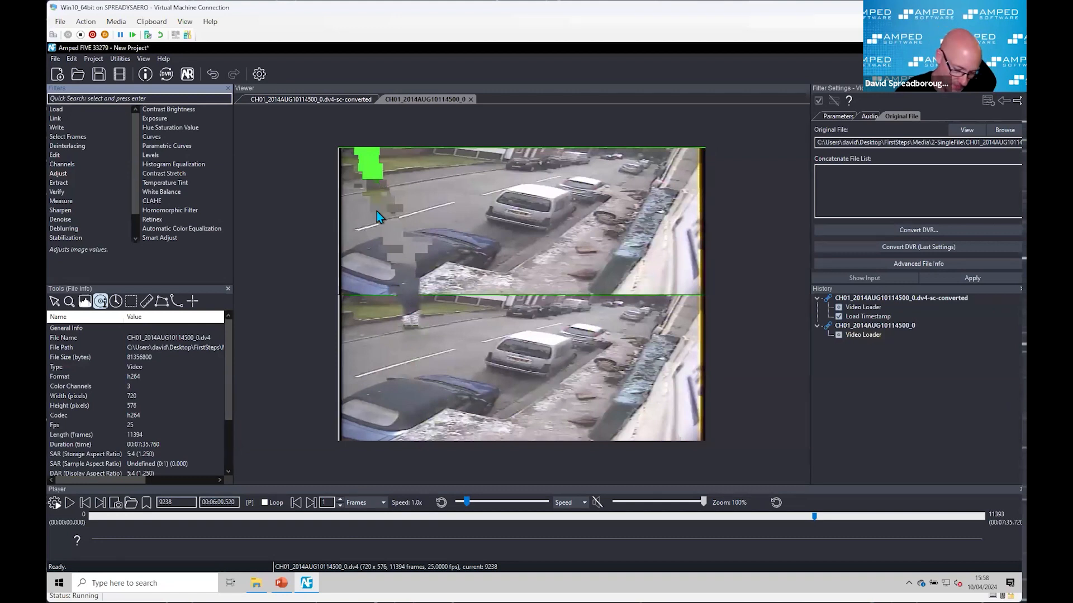
key("Left")
key("Left")
key("Left")
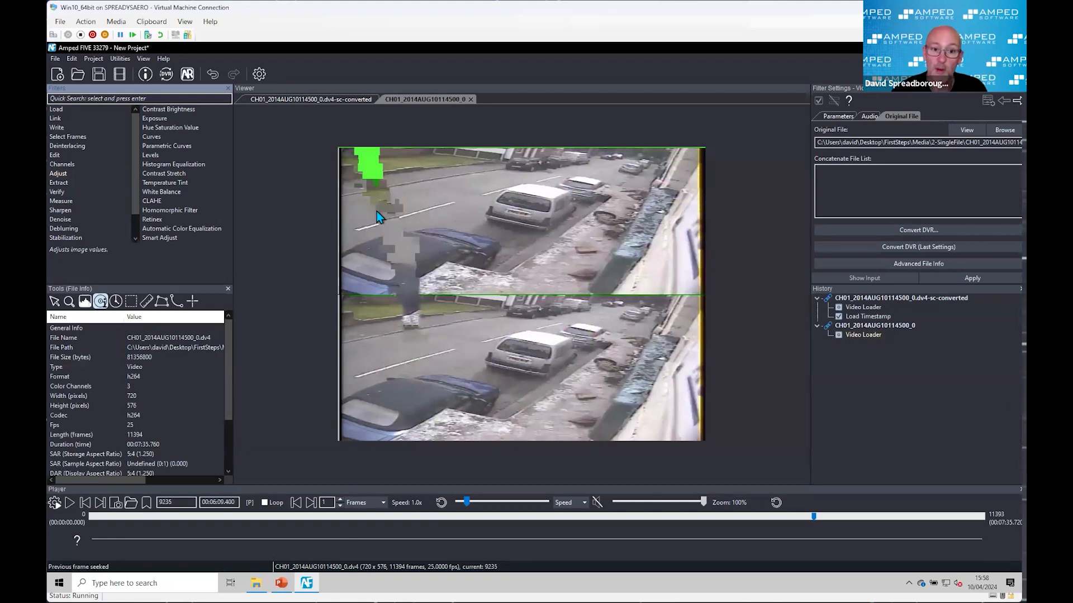
key("Right")
key("Right")
key("Right")
key("Right")
key("Right")
key("Right")
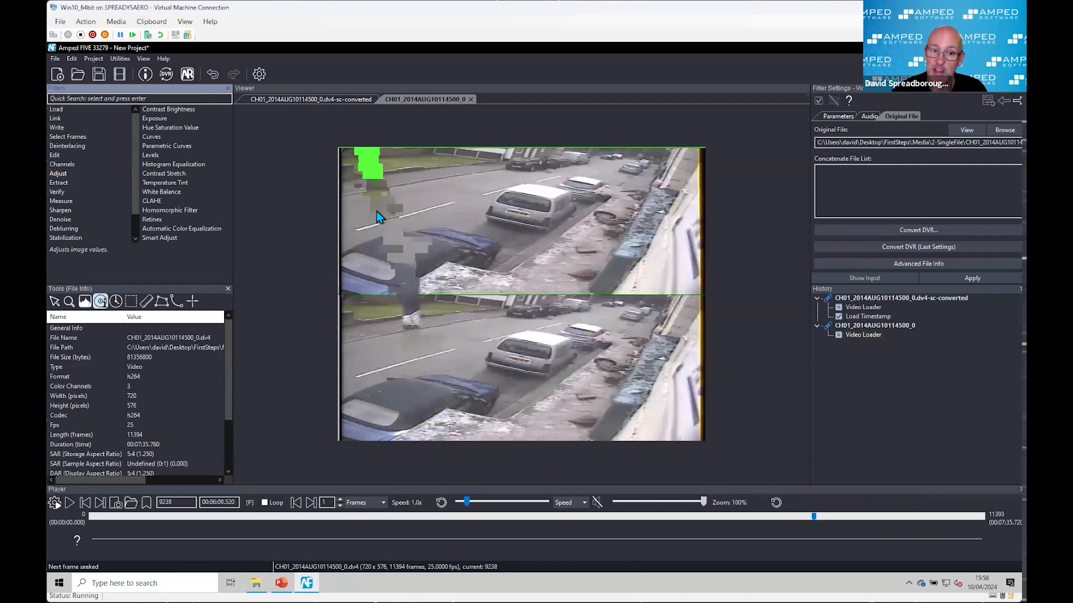
key("Right")
key("Right")
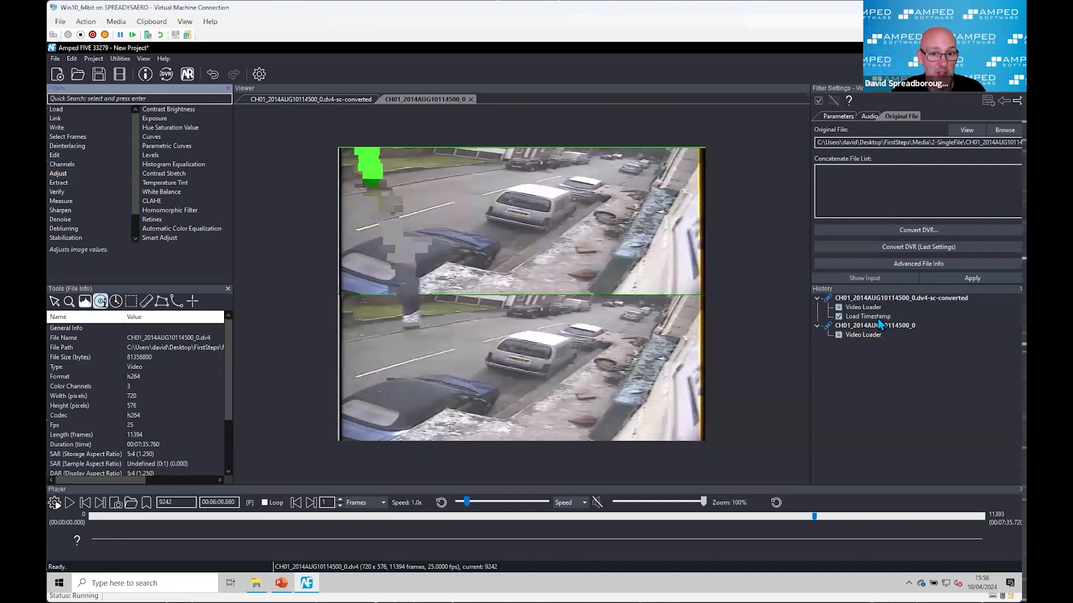
Step: Step the directly loaded DV4 forward a few frames past 9242, and back to frame 9230, to examine the corrupted image area
key("Right")
key("Right")
key("Right")
key("Right")
key("Right")
key("Right")
key("Left")
key("Left")
key("Left")
key("Left")
key("Left")
key("Left")
key("Left")
key("Left")
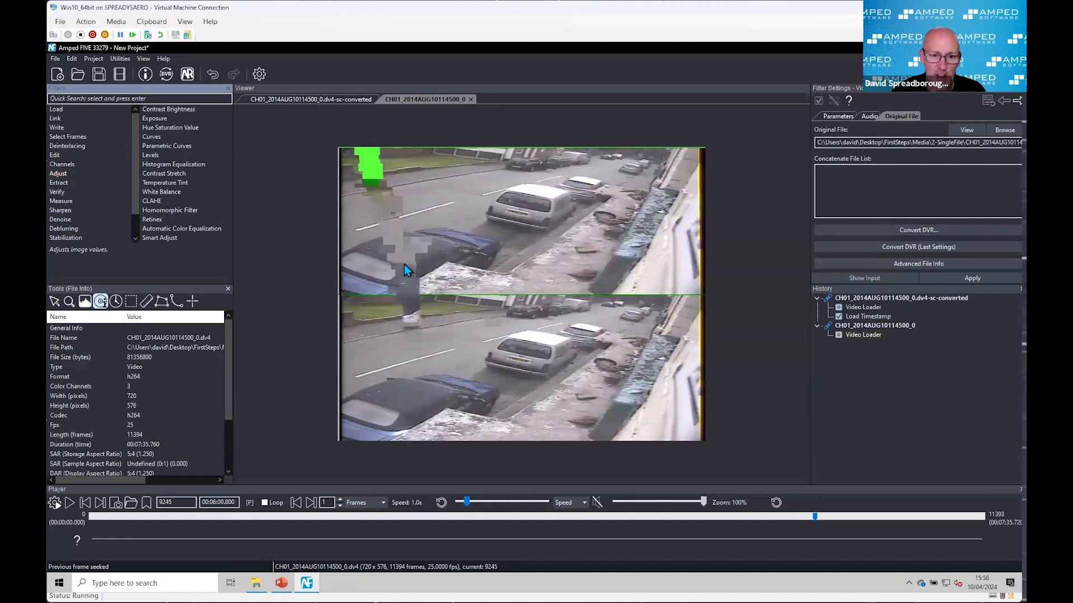
key("Left")
key("Left")
key("Left")
key("Left")
key("Left")
key("Left")
key("Left")
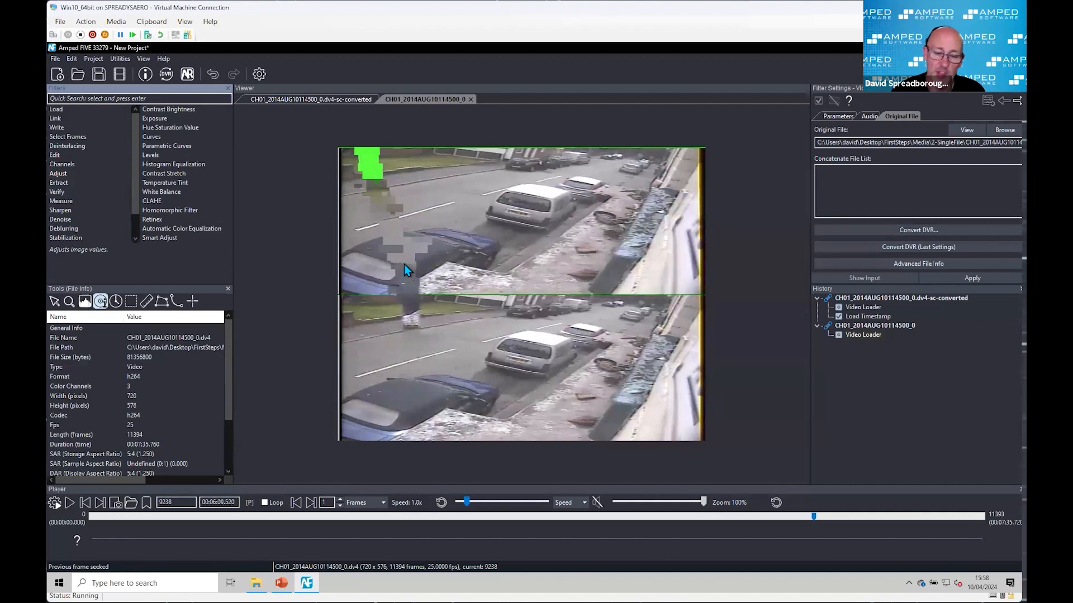
key("Left")
key("Left")
key("Left")
key("Left")
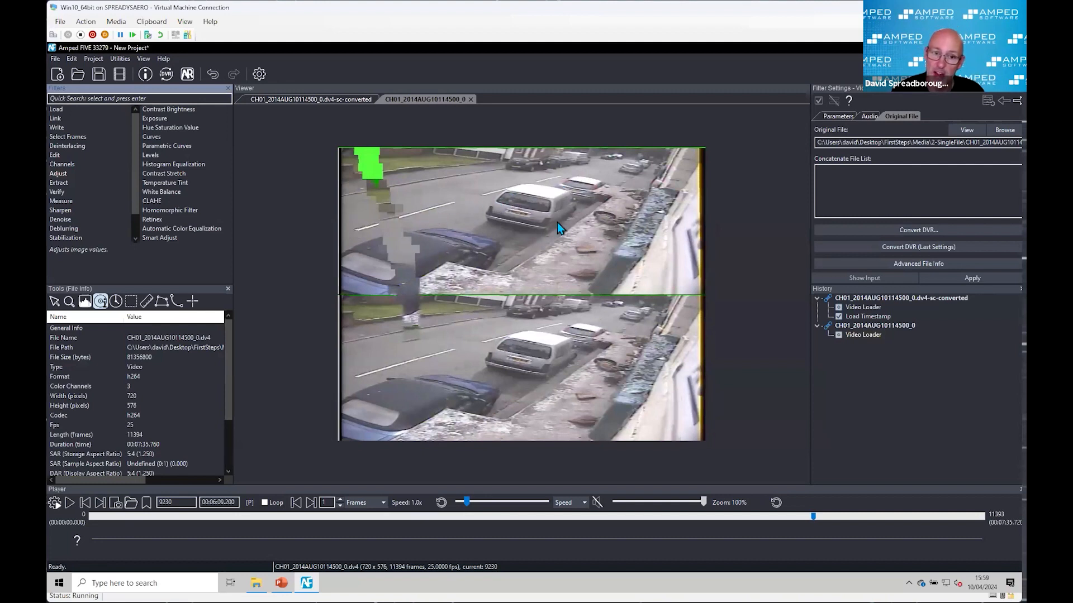
Step: Step the directly loaded DV4 forward from frame 9230 to frame 9244 while checking the corruption
key("Right")
key("Right")
key("Right")
key("Right")
key("Right")
key("Right")
key("Right")
key("Right")
key("Right")
key("Right")
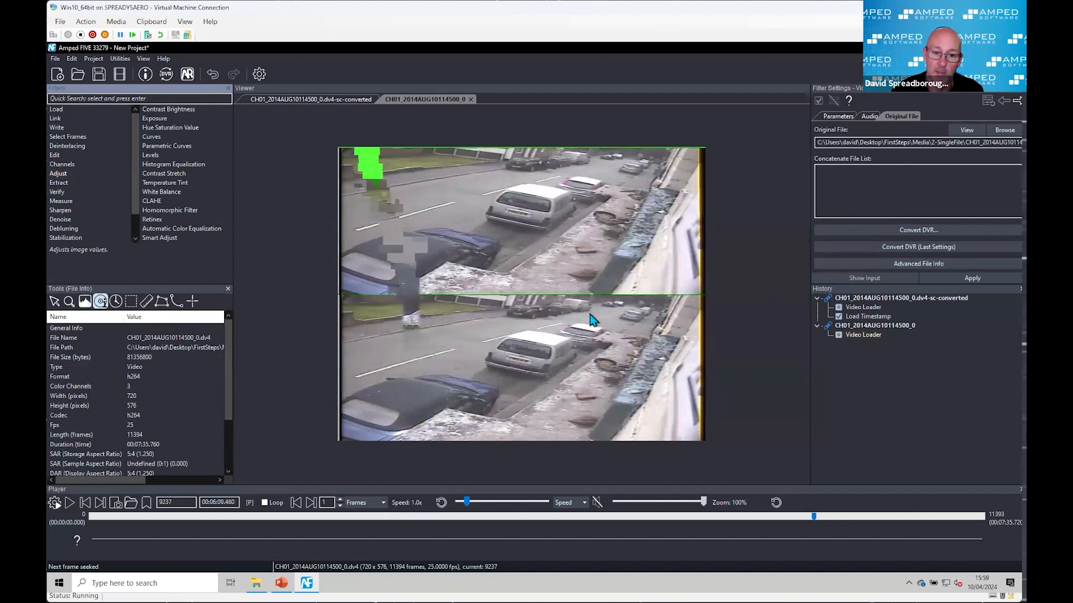
key("Right")
key("Right")
key("Right")
key("Right")
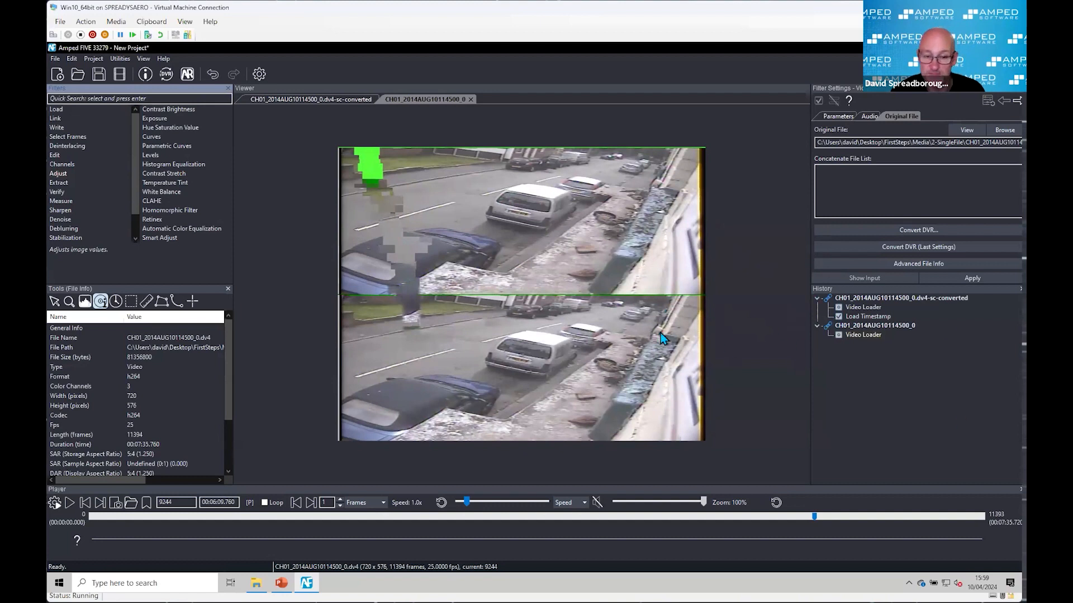
Step: Compare the converted clip's Load Timestamp output with the directly loaded DV4's corrupted frames, finishing on the converted clip
left_click(864, 318)
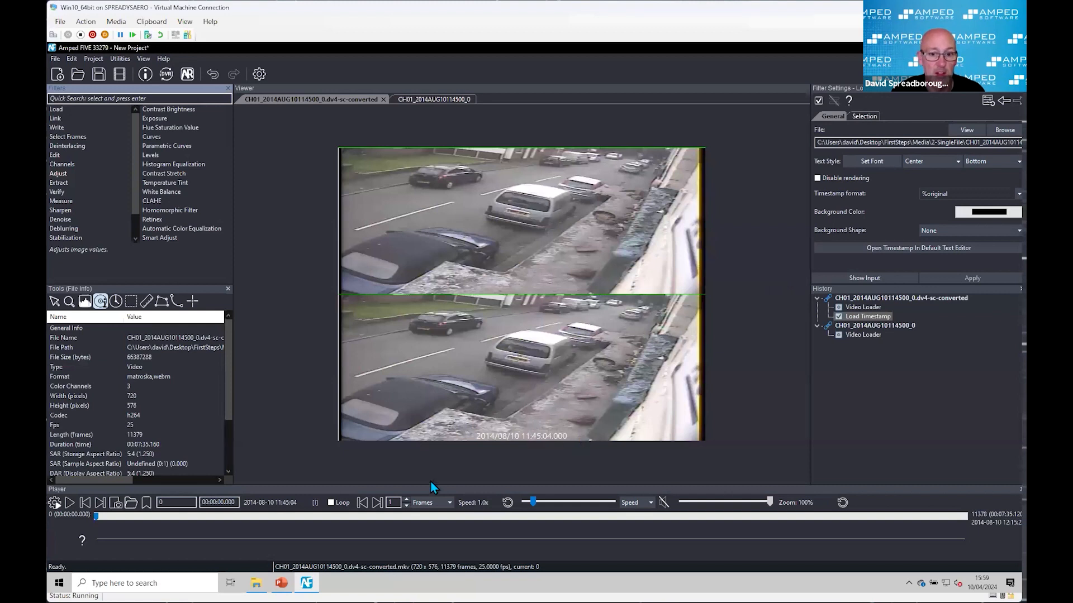
left_click(854, 335)
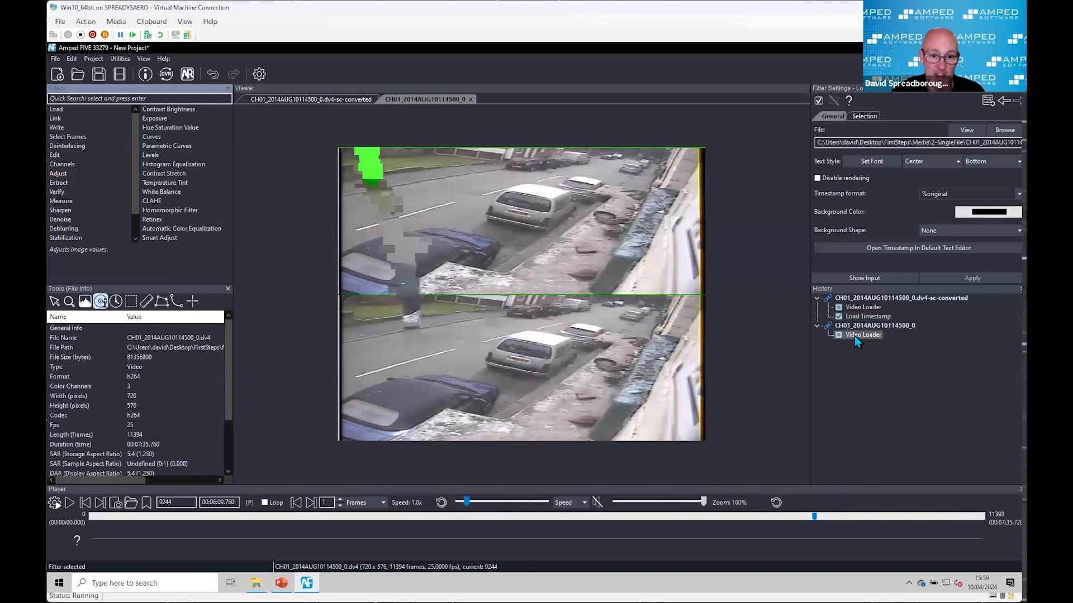
key("Right")
key("Right")
key("Right")
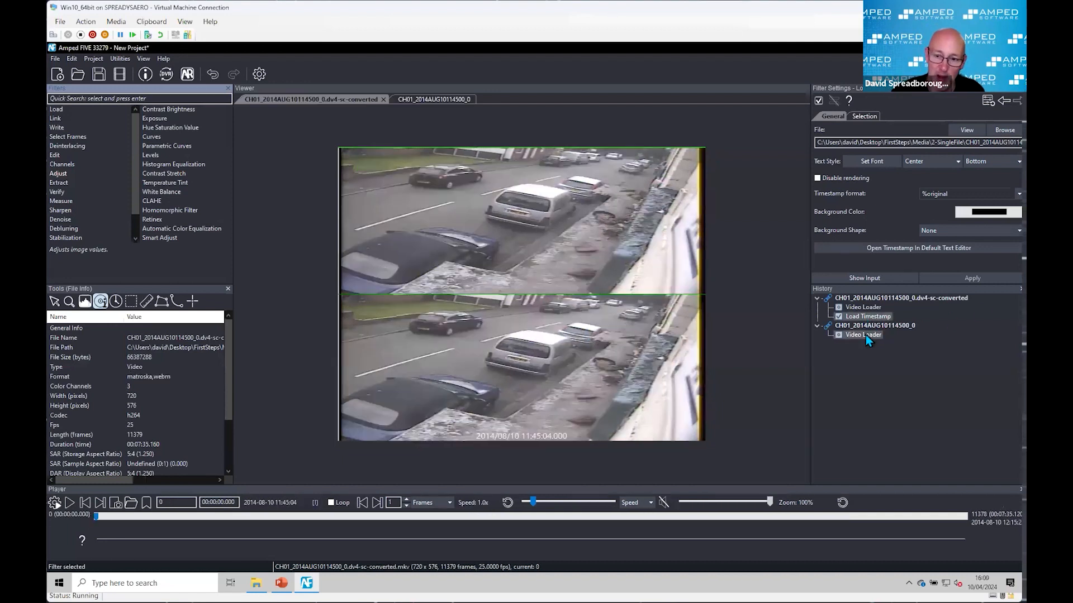
left_click(866, 335)
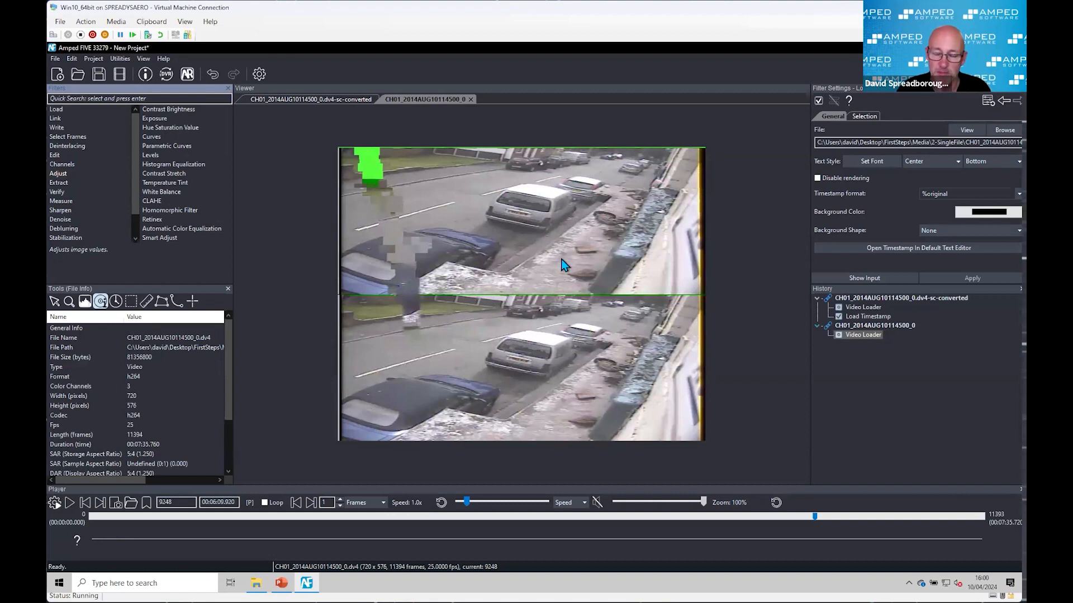
left_click(882, 316)
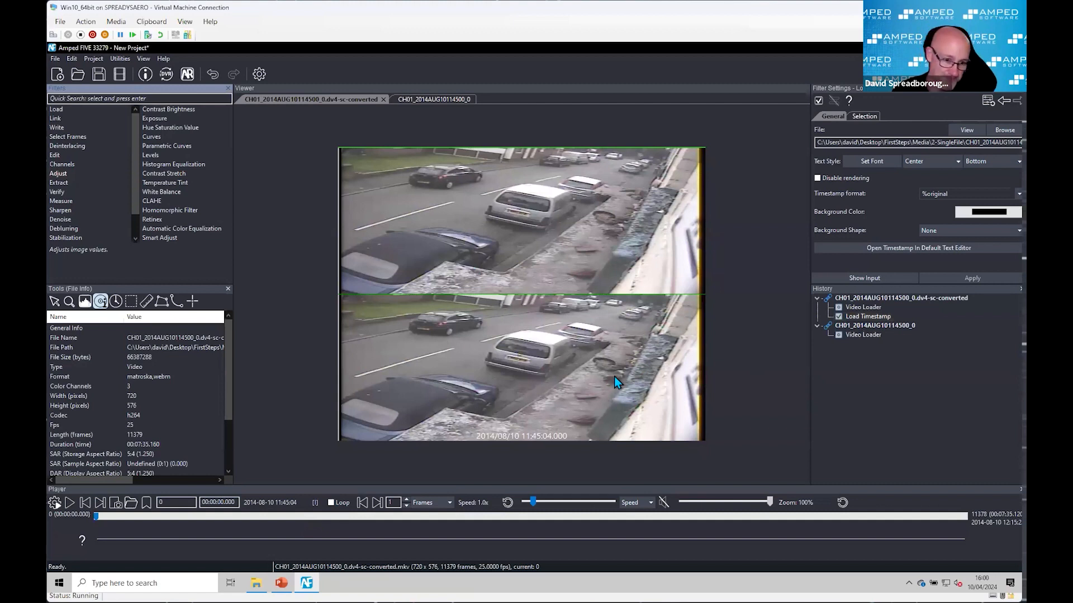
Step: Start a new, empty project without saving the current one
mouse_move(281, 583)
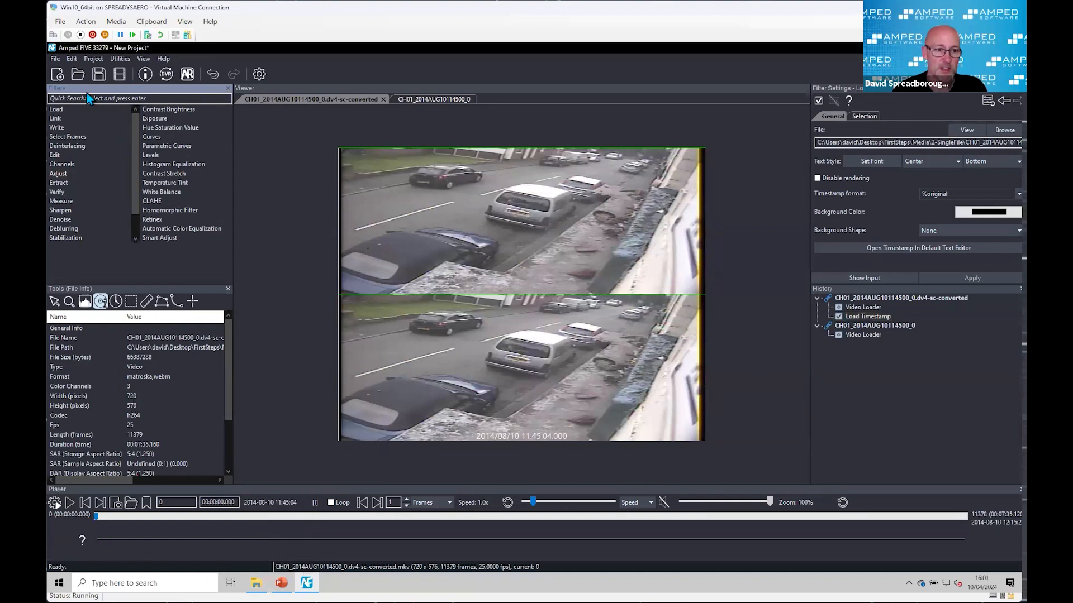
left_click(57, 74)
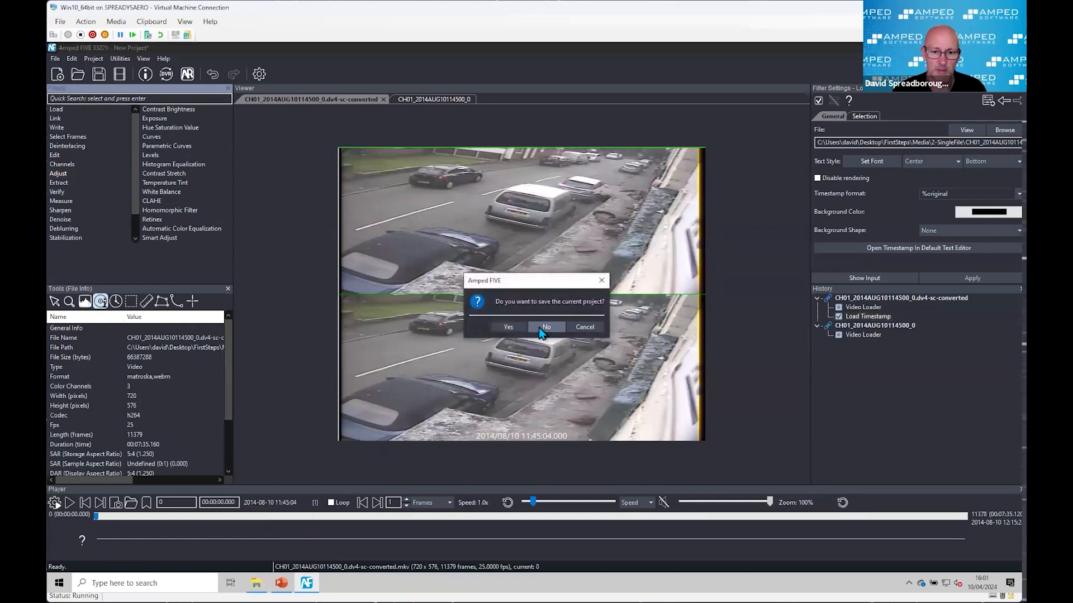
left_click(542, 330)
Step: Switch to File Explorer, go up to the Media folder and open its 3-EXE subfolder
left_click(256, 582)
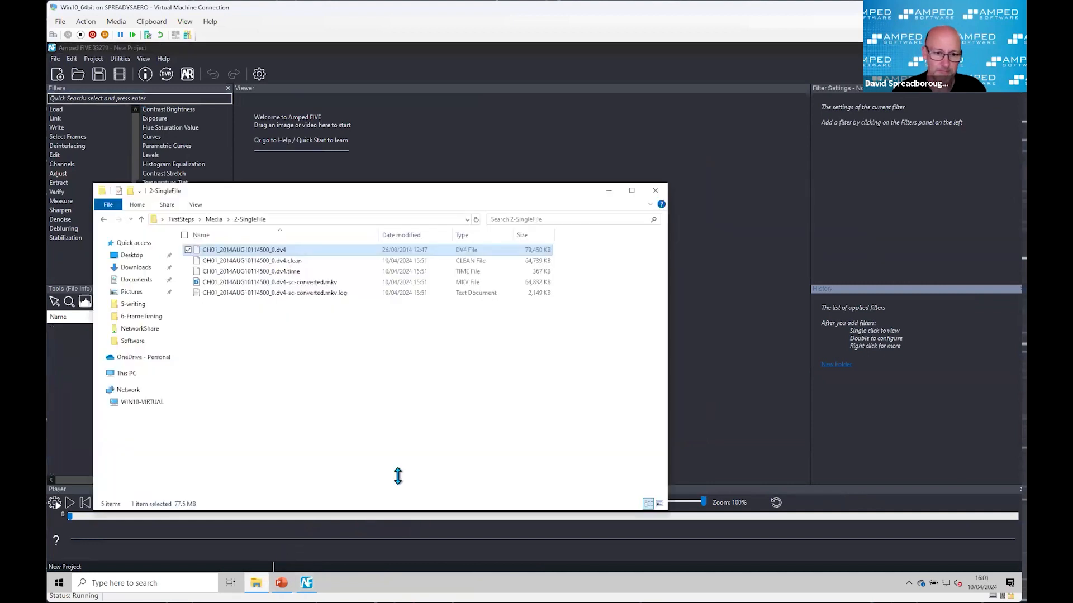
left_click(145, 220)
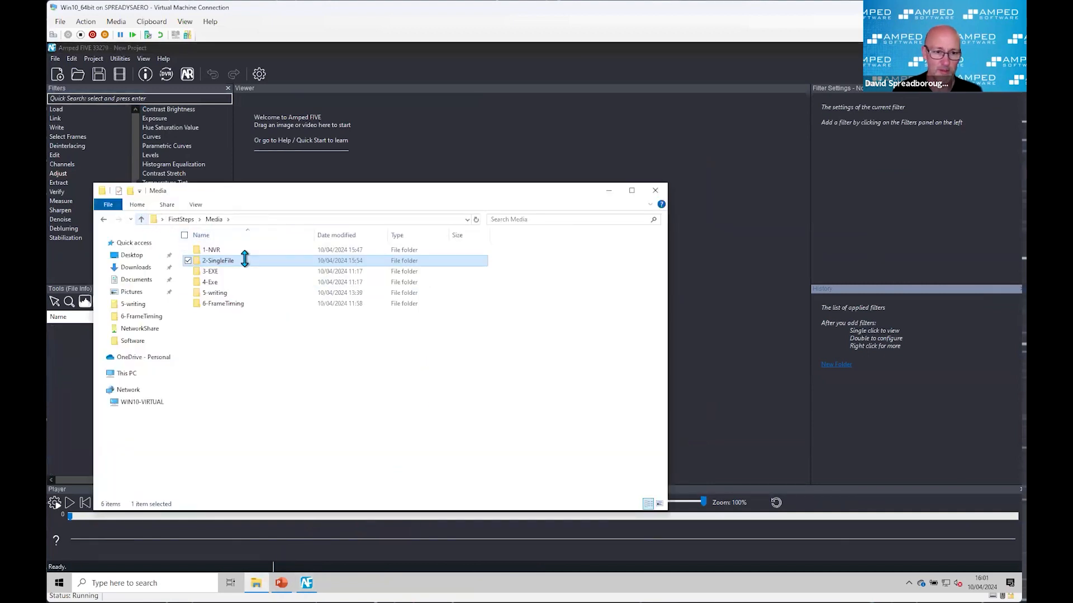
double_click(231, 271)
left_click_drag(307, 193, 434, 226)
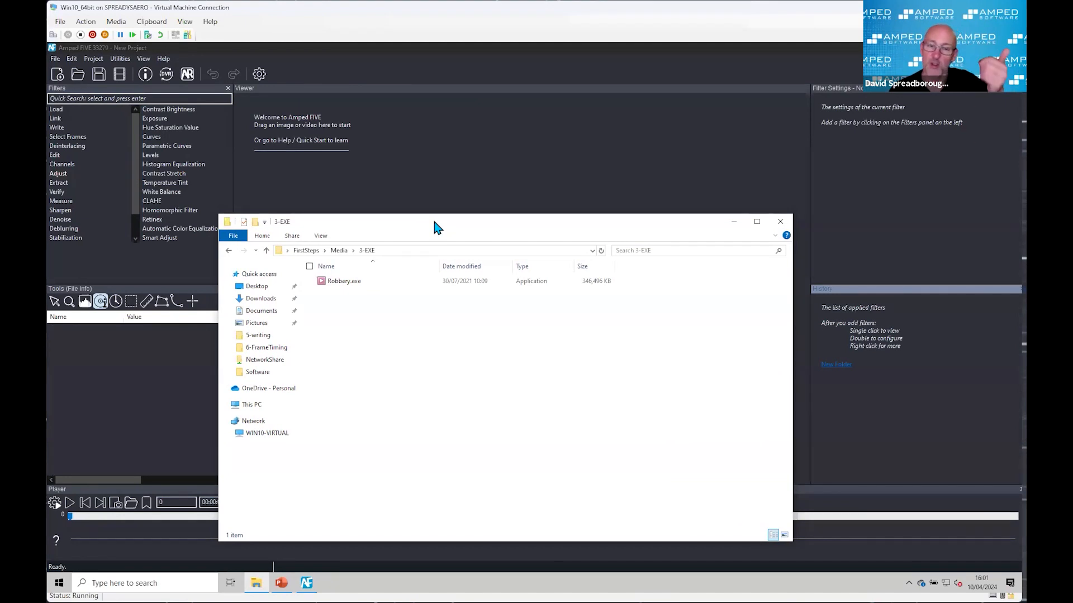
Step: Run Robbery.exe to view the footage in its built-in REVO Backup player, and close the player
double_click(359, 282)
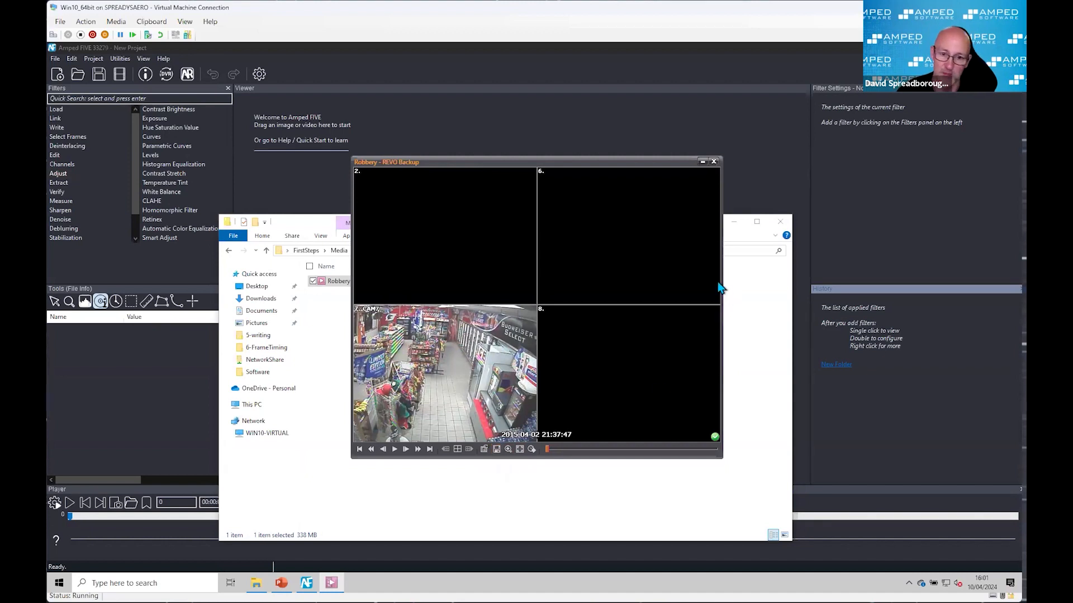
left_click(714, 164)
left_click(419, 342)
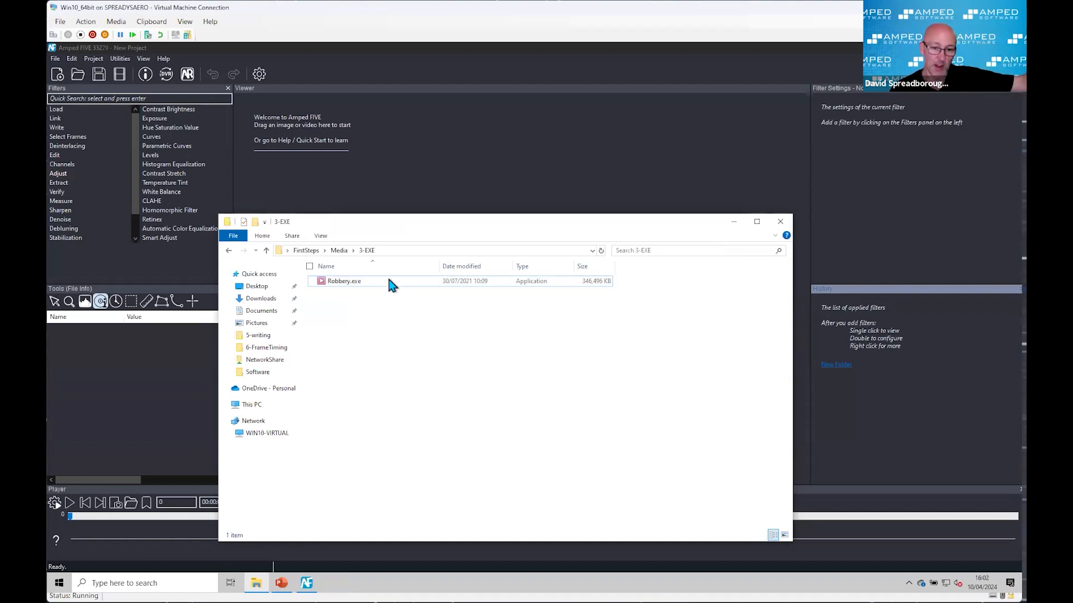
Step: Load Robbery.exe into Amped FIVE and convert it with chosen settings, using MKV as the Copy Stream output format
mouse_move(351, 285)
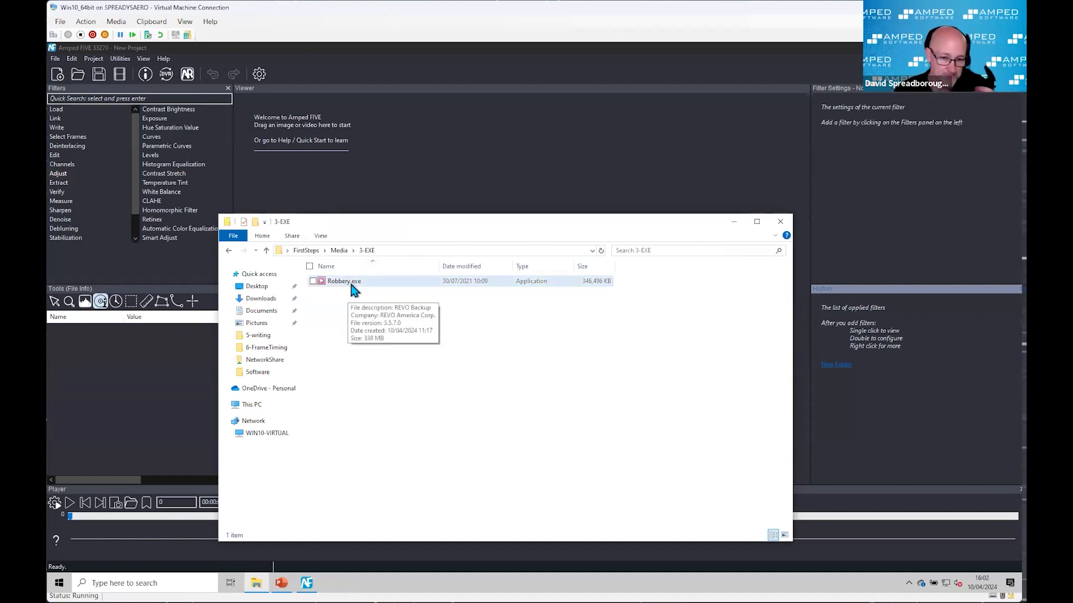
left_click_drag(352, 286, 438, 179)
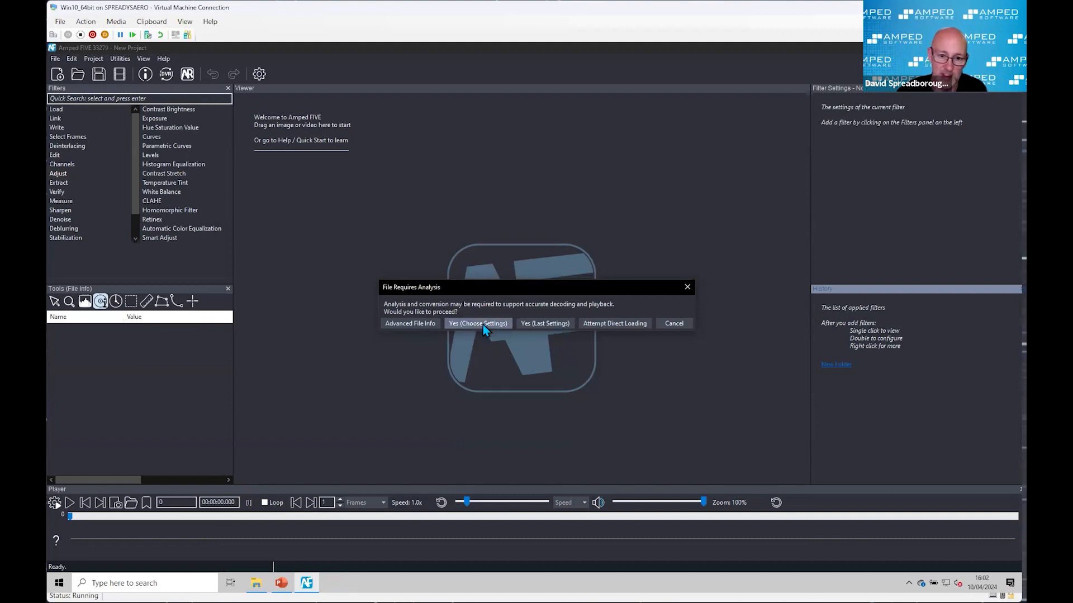
left_click(482, 324)
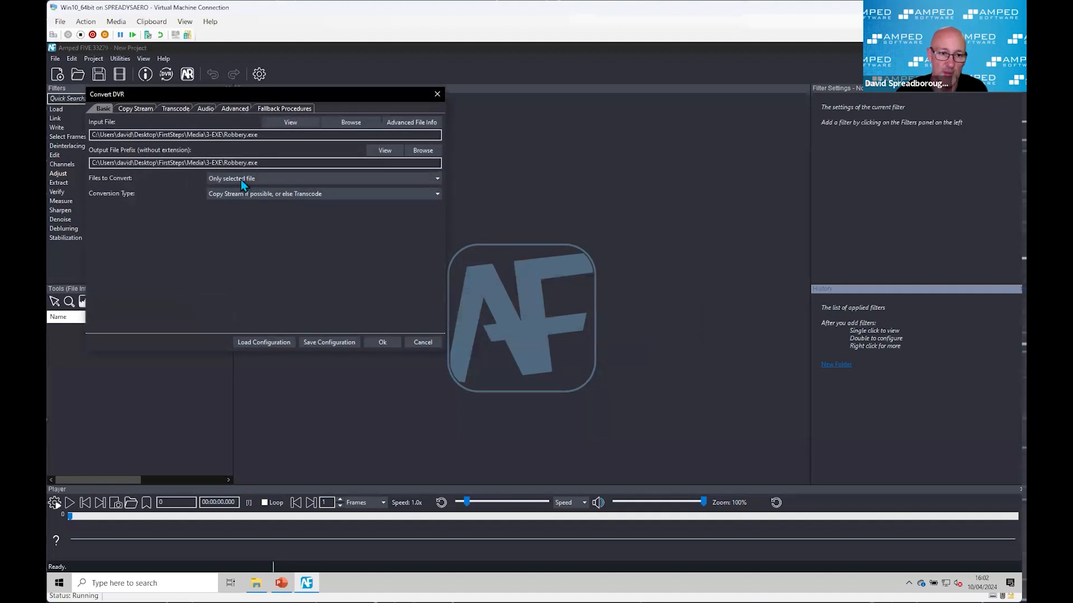
left_click(135, 109)
left_click(222, 123)
left_click(219, 139)
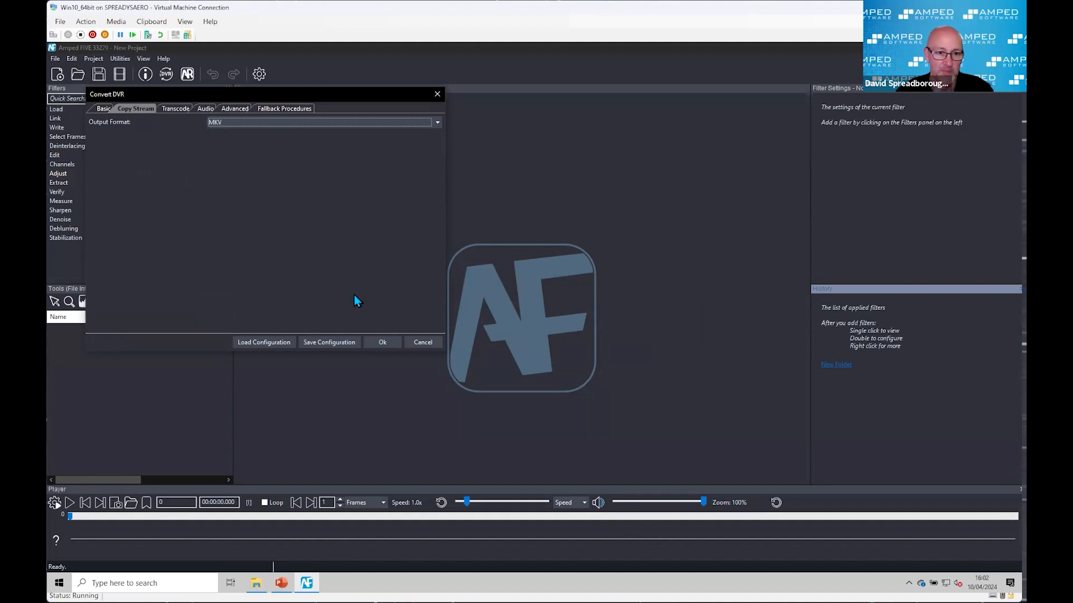
left_click(381, 343)
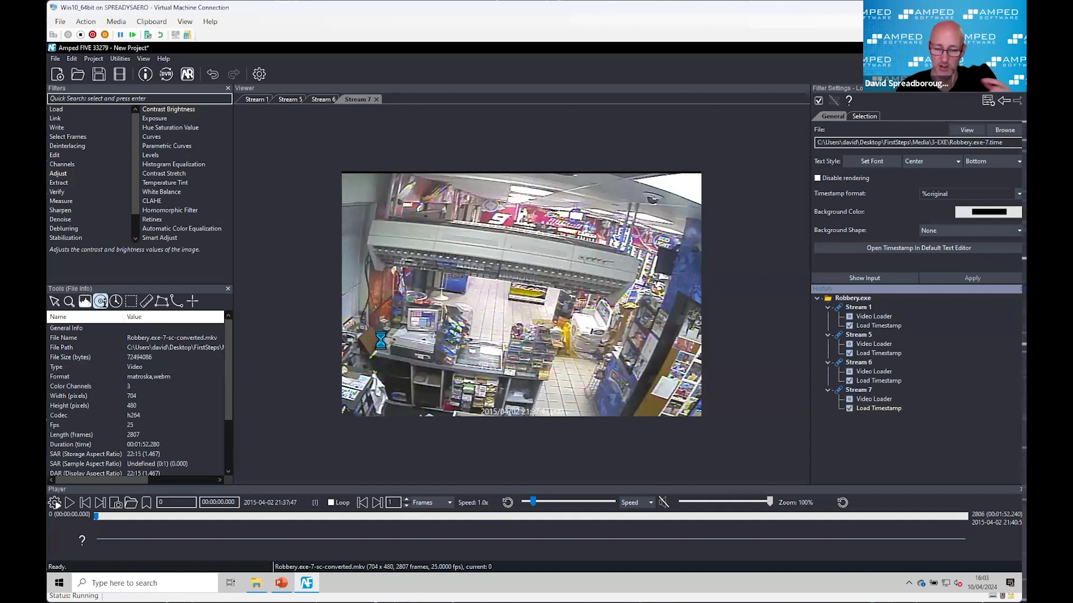
Step: View the Load Timestamp output of Streams 1, 5, 6 and 7 in turn
left_click(874, 326)
left_click(874, 353)
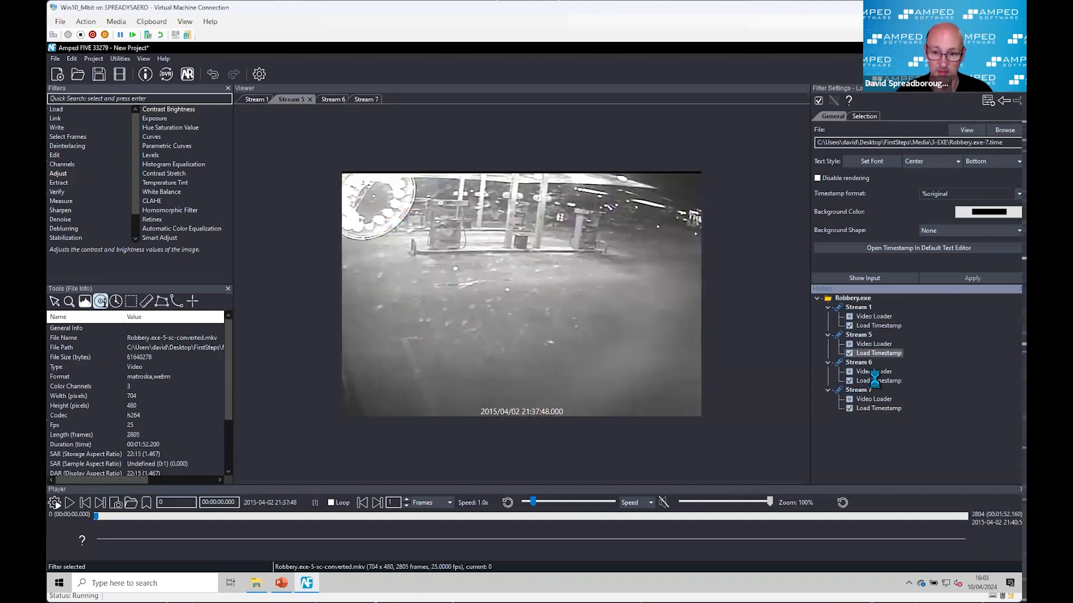
left_click(874, 380)
left_click(877, 407)
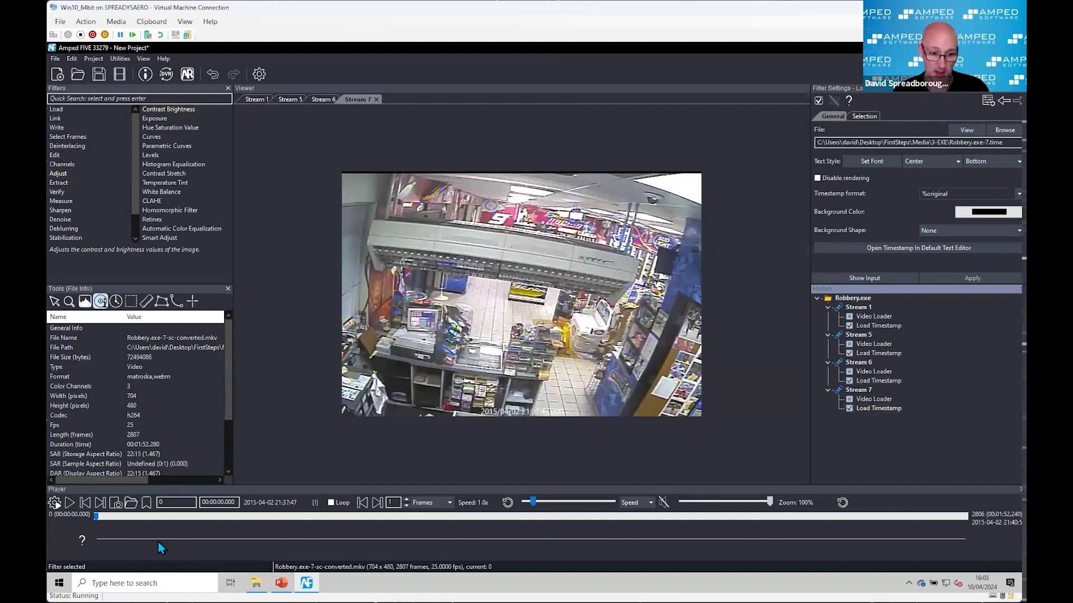
Step: Switch to File Explorer and examine the converted stream, timestamp and log files beside Robbery.exe, widening the Name column
left_click(256, 582)
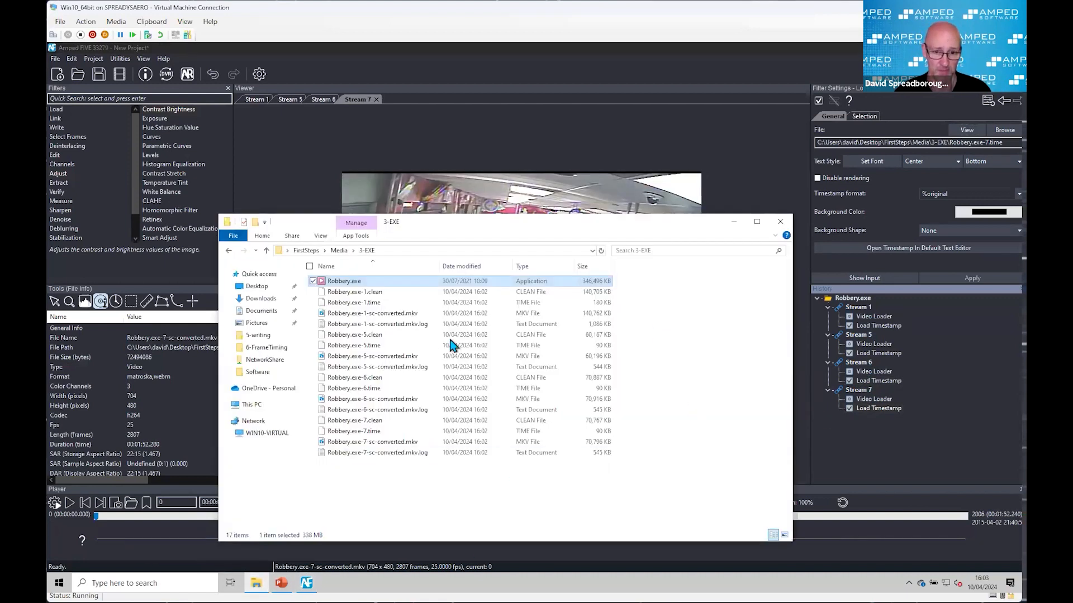
mouse_move(532, 278)
left_mouse_down()
mouse_move(551, 280)
mouse_move(542, 283)
left_mouse_up()
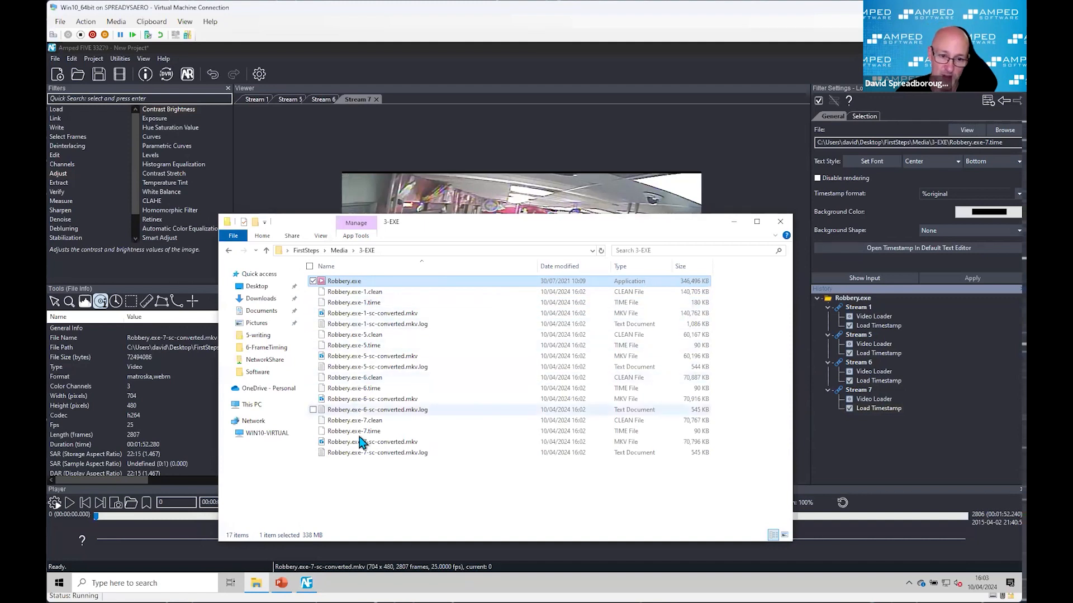
left_click_drag(464, 225, 526, 211)
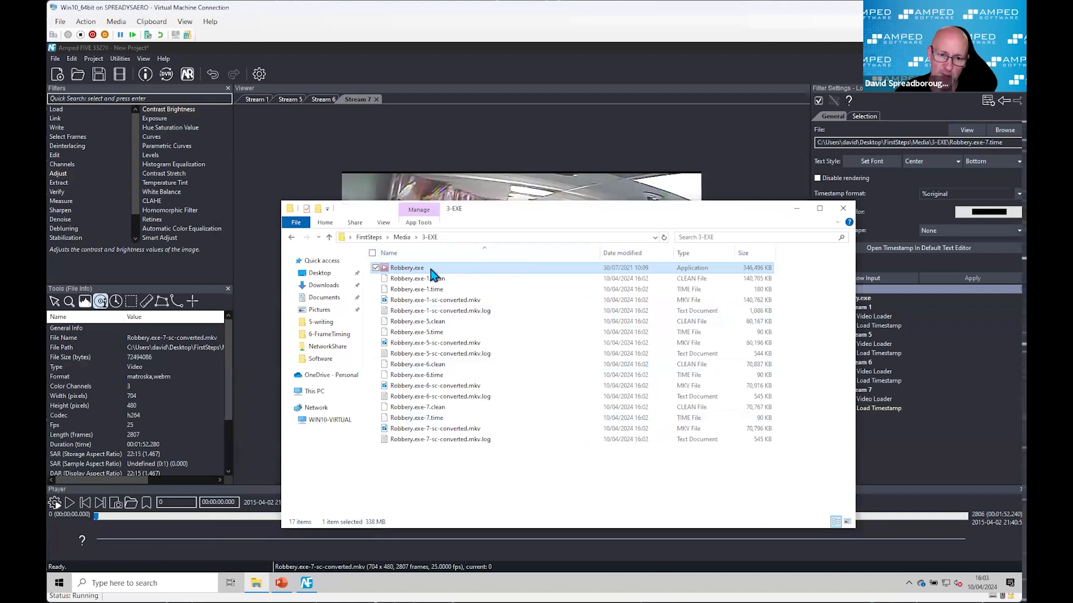
mouse_move(430, 272)
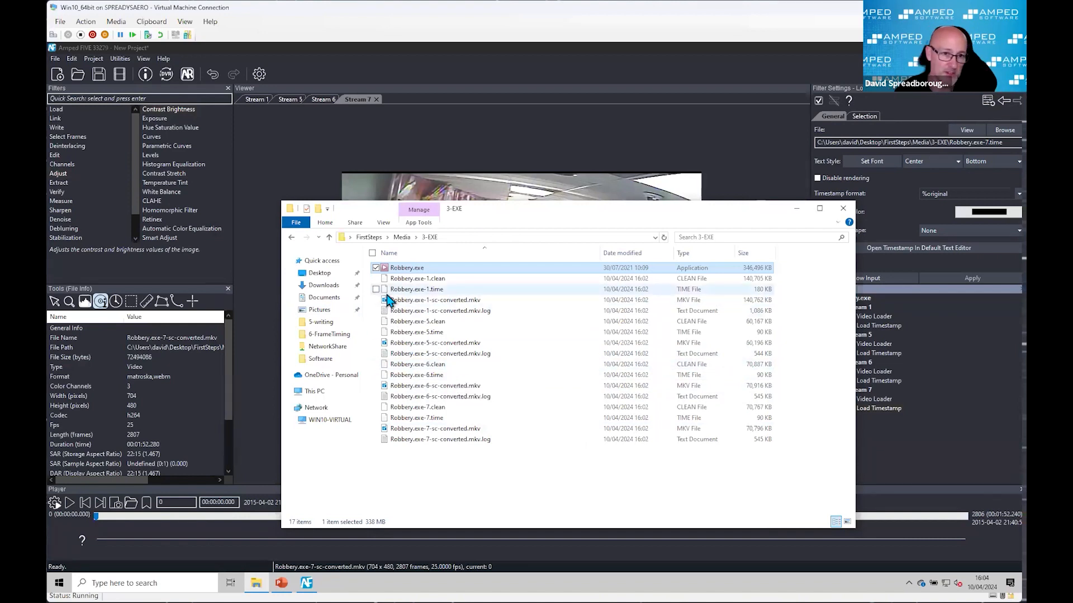
Step: Open Amped FIVE's Copy and Verify utility, review its hash type and target options, and close it
left_click(124, 60)
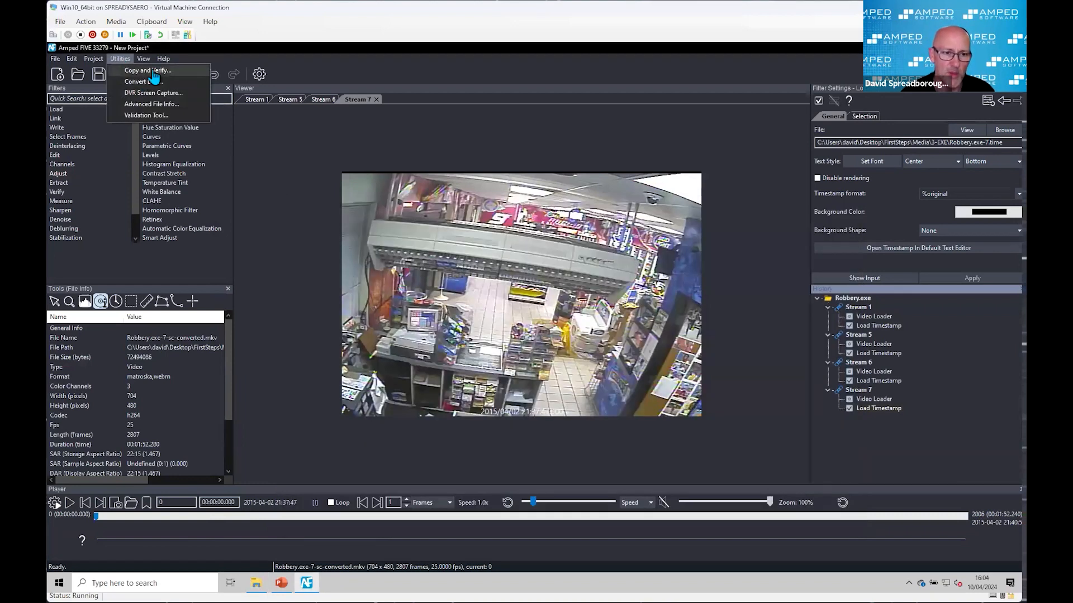
left_click(144, 71)
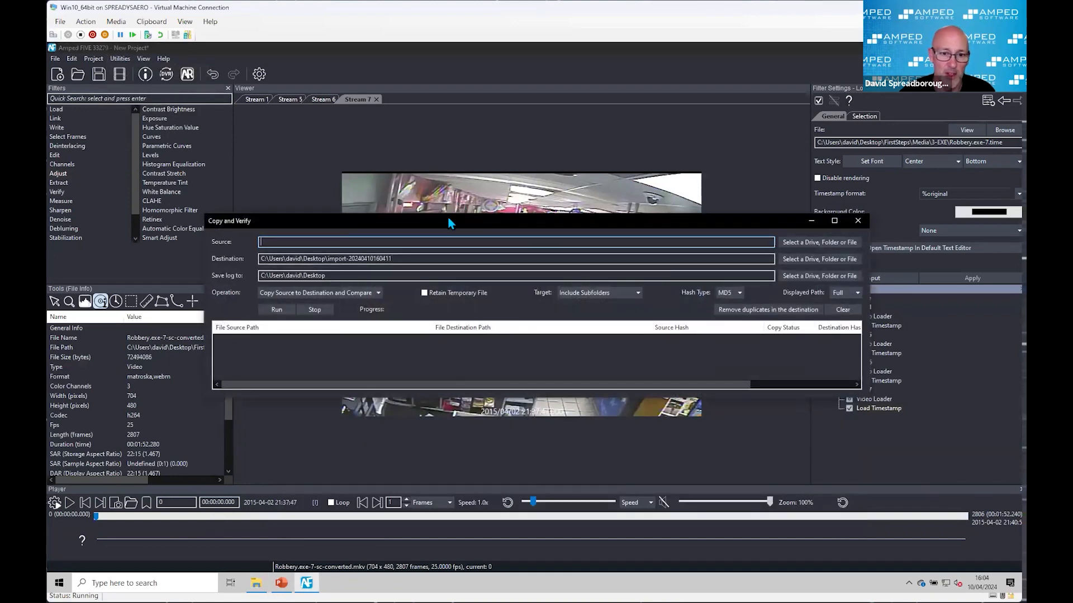
left_click_drag(448, 217, 424, 212)
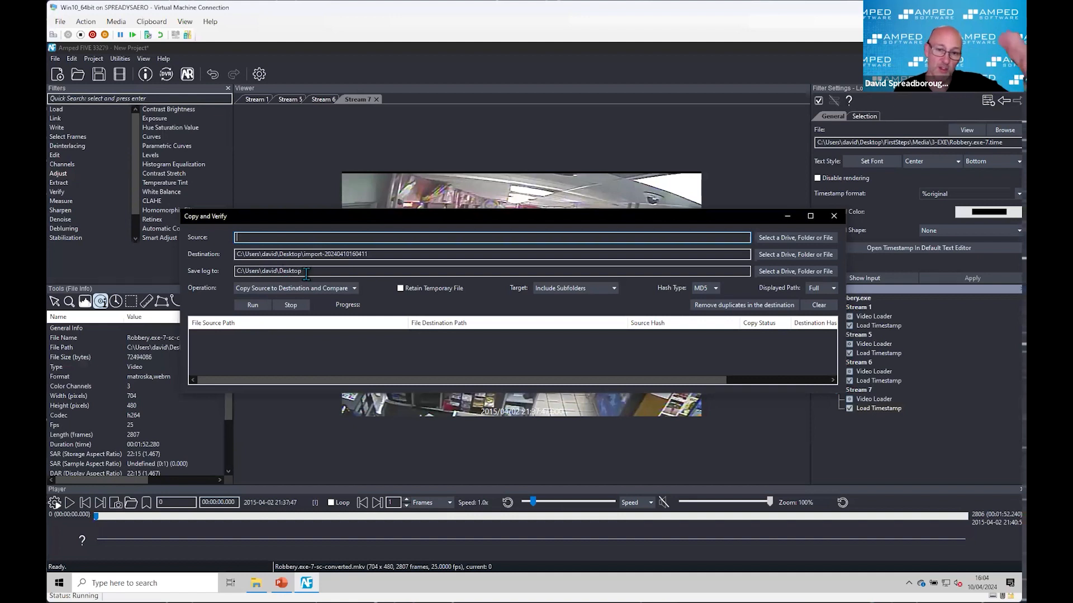
left_click(714, 288)
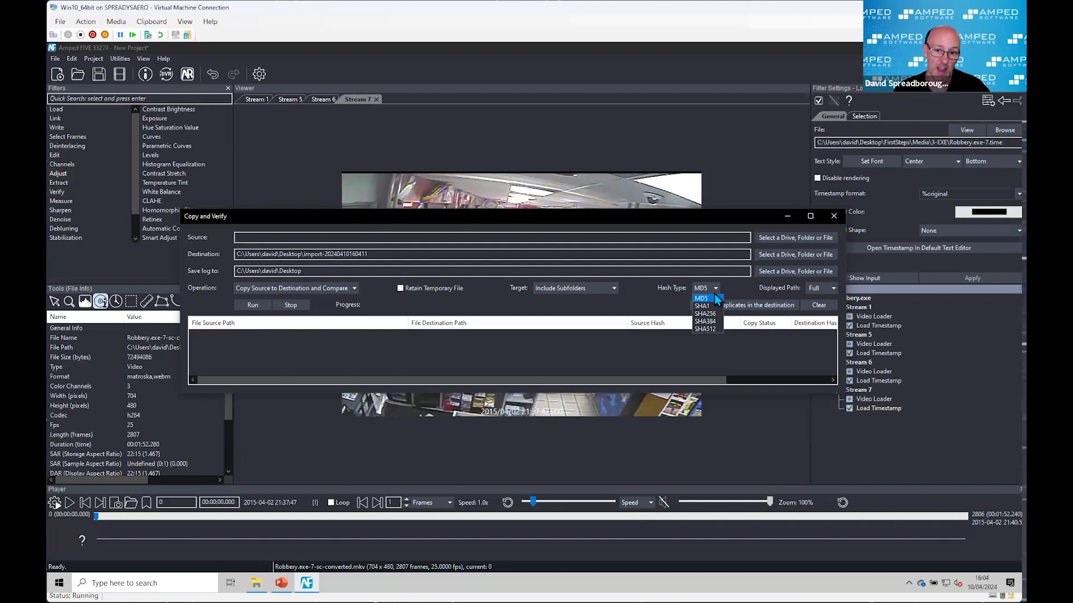
left_click(712, 287)
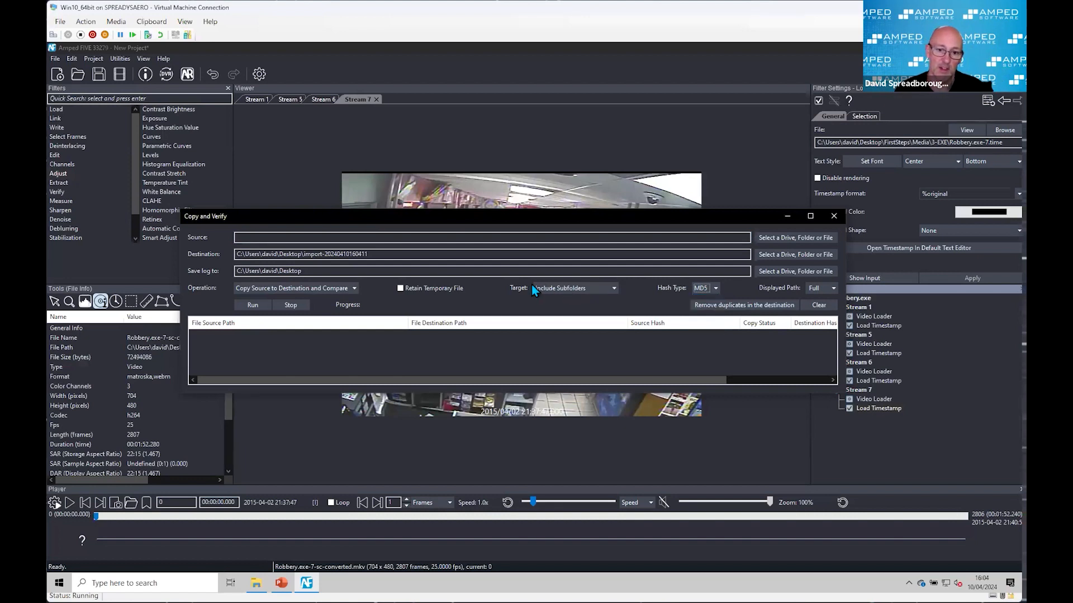
left_click(581, 292)
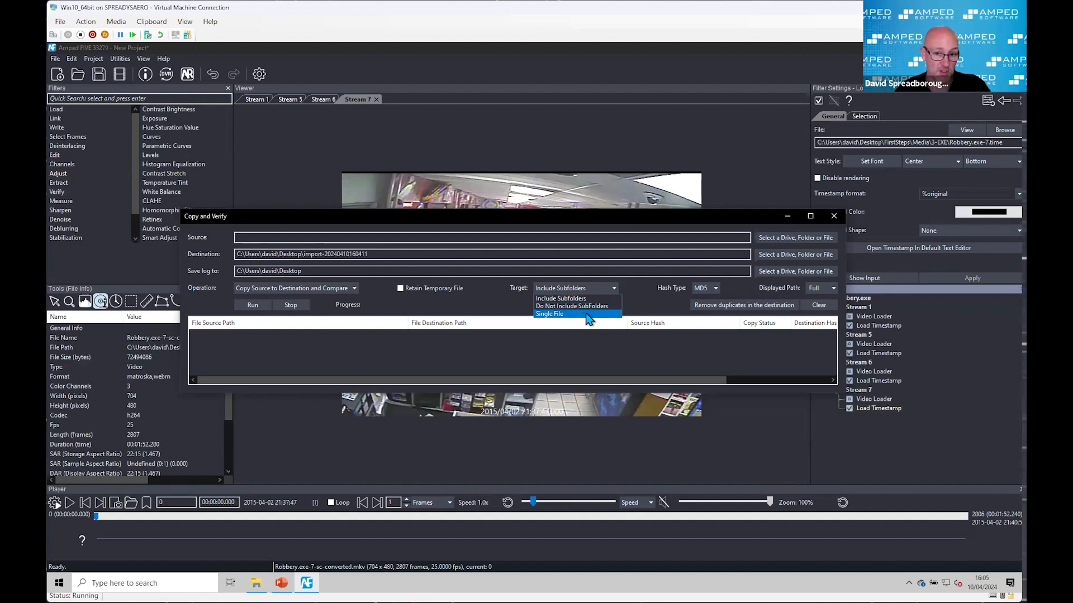
left_click(655, 314)
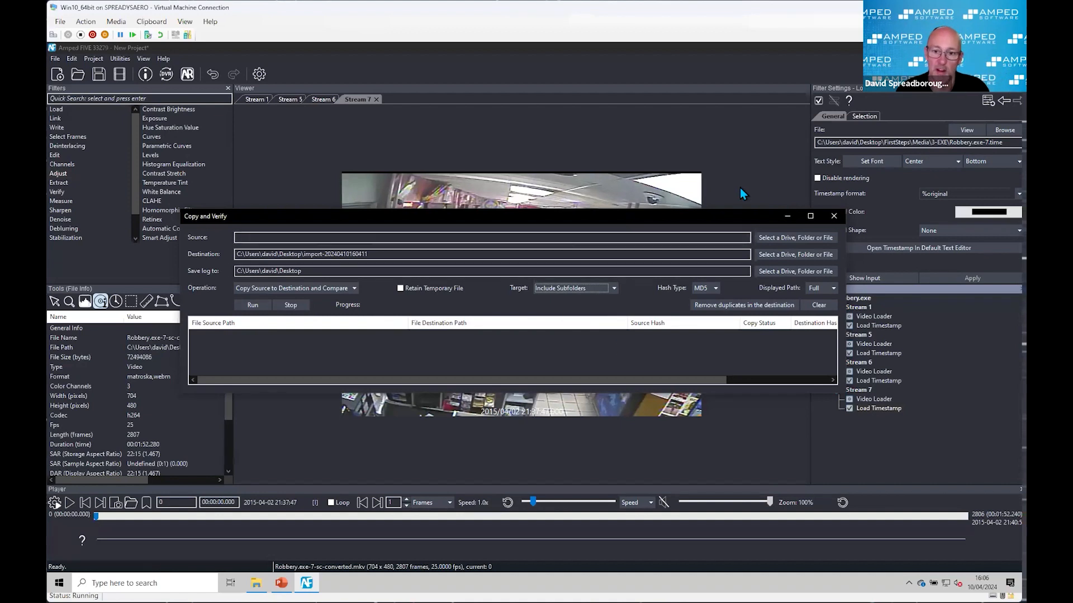
left_click(834, 216)
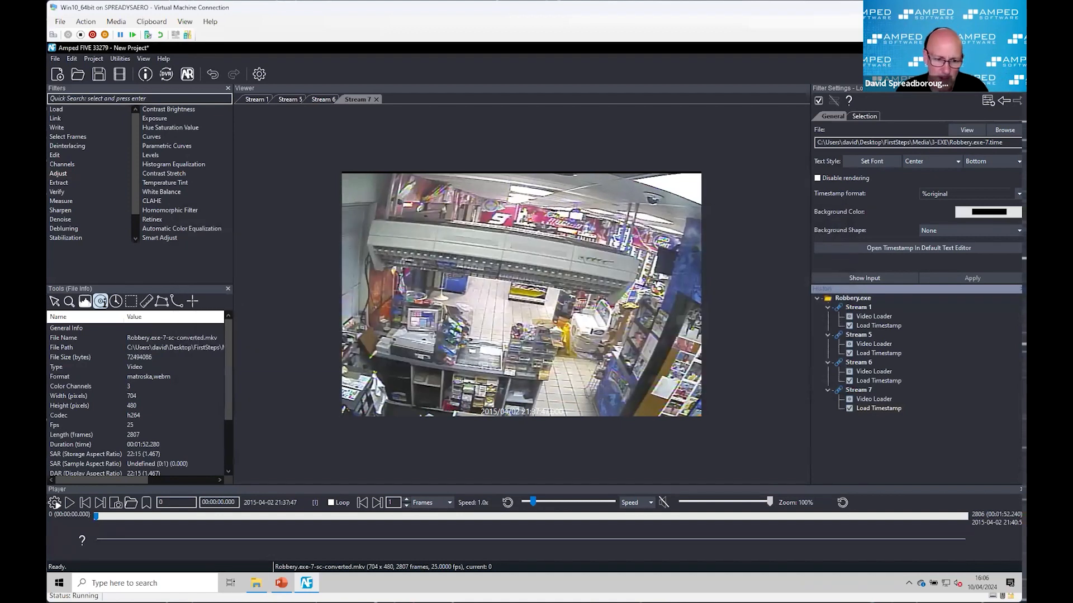
Step: Return to the 3-EXE folder in File Explorer
left_click(256, 582)
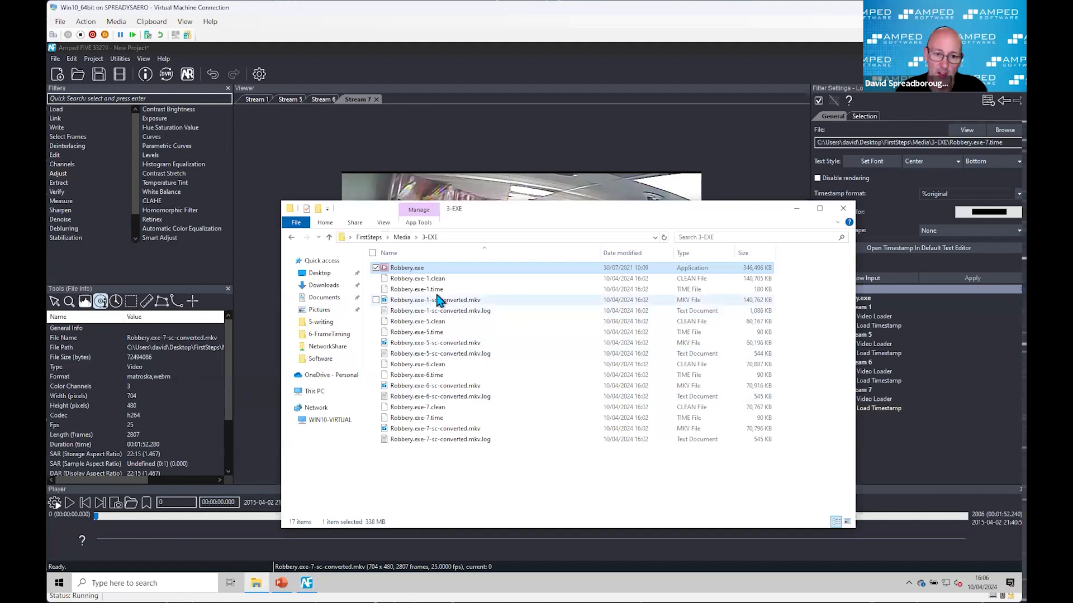
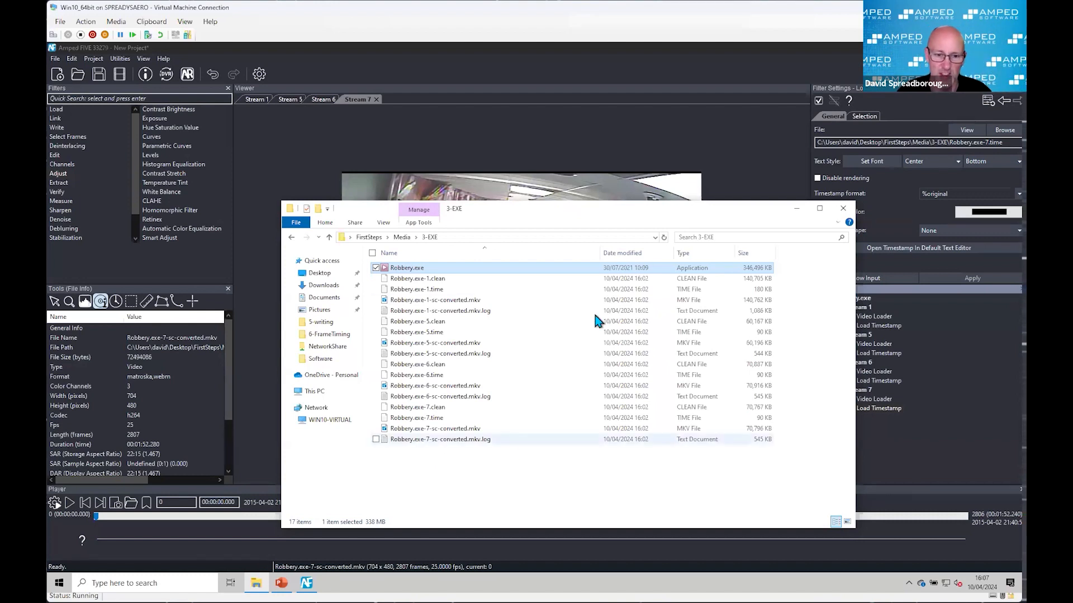
Step: Return to Amped FIVE, seek Stream 7 to frame 758 and examine the hooded man at higher magnification
left_click_drag(722, 207, 669, 209)
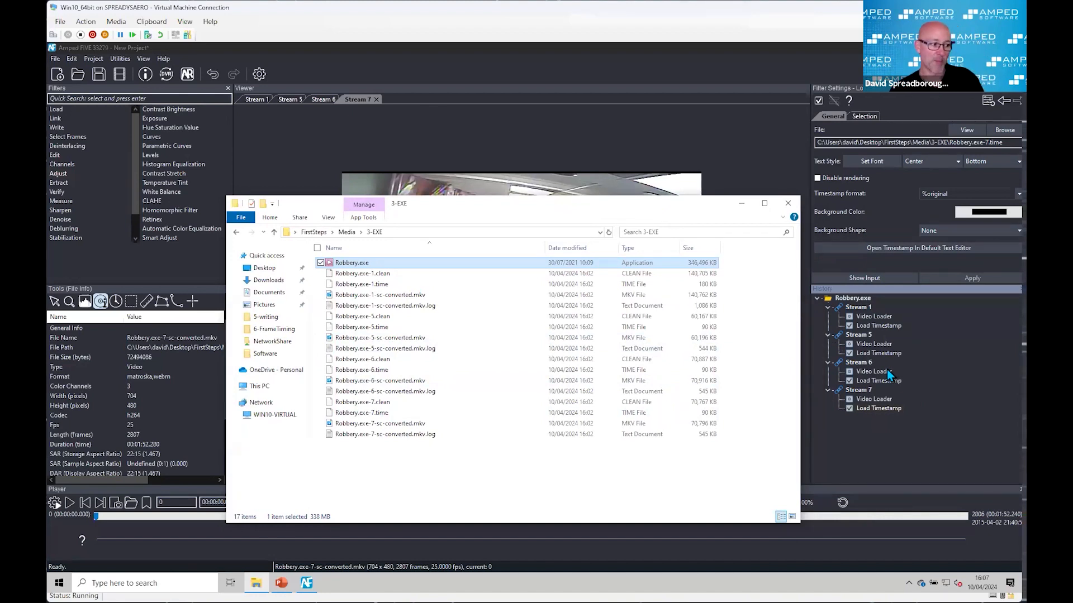
left_click(742, 204)
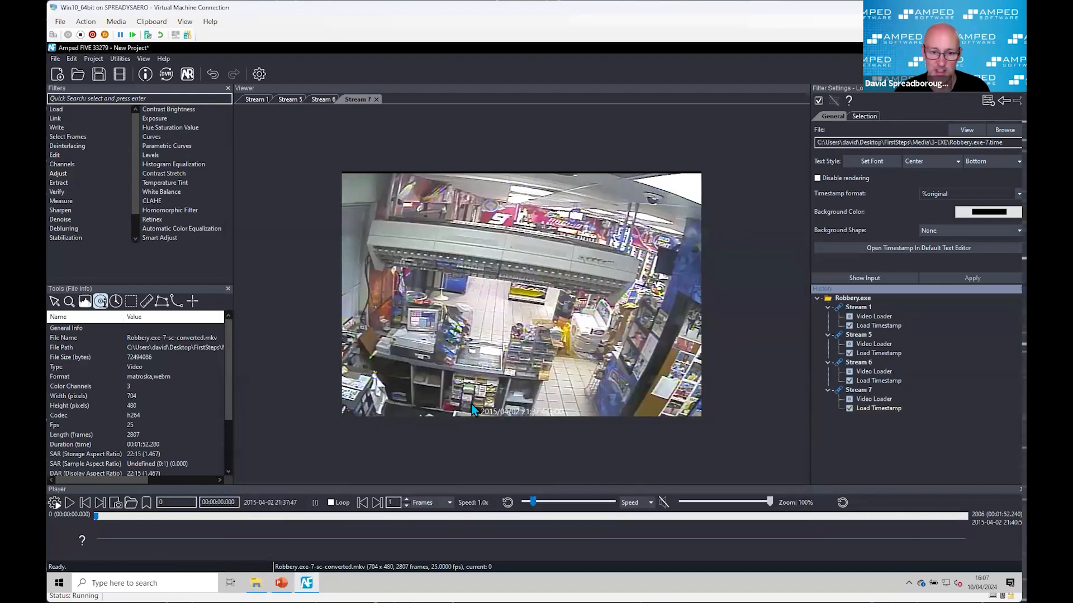
left_click_drag(96, 516, 332, 571)
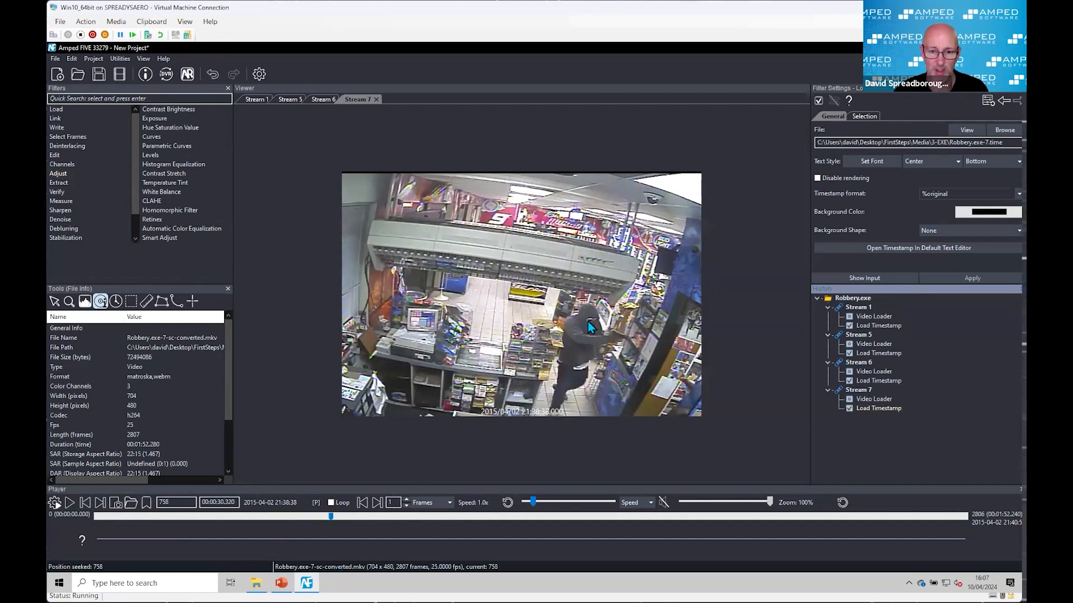
scroll(588, 321, "up", 2)
scroll(649, 363, "down", 3)
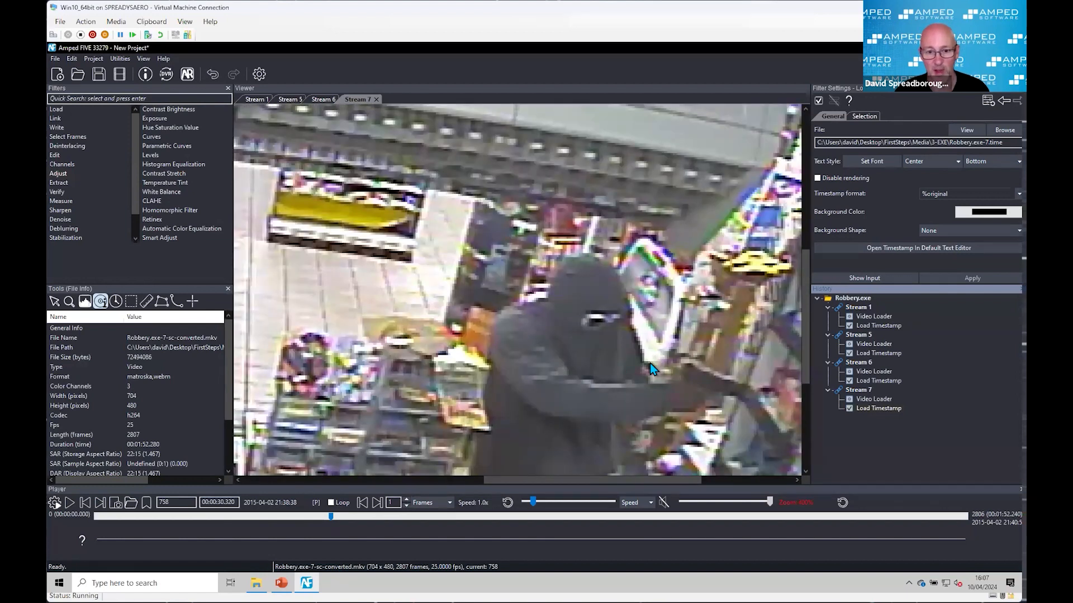
scroll(634, 361, "down", 2)
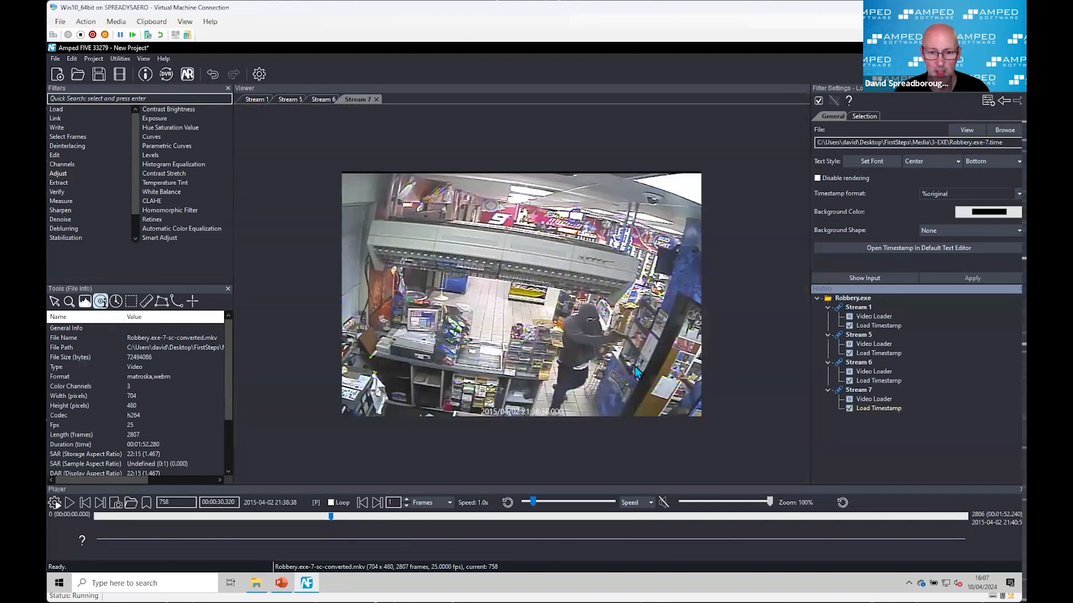
scroll(635, 367, "up", 1)
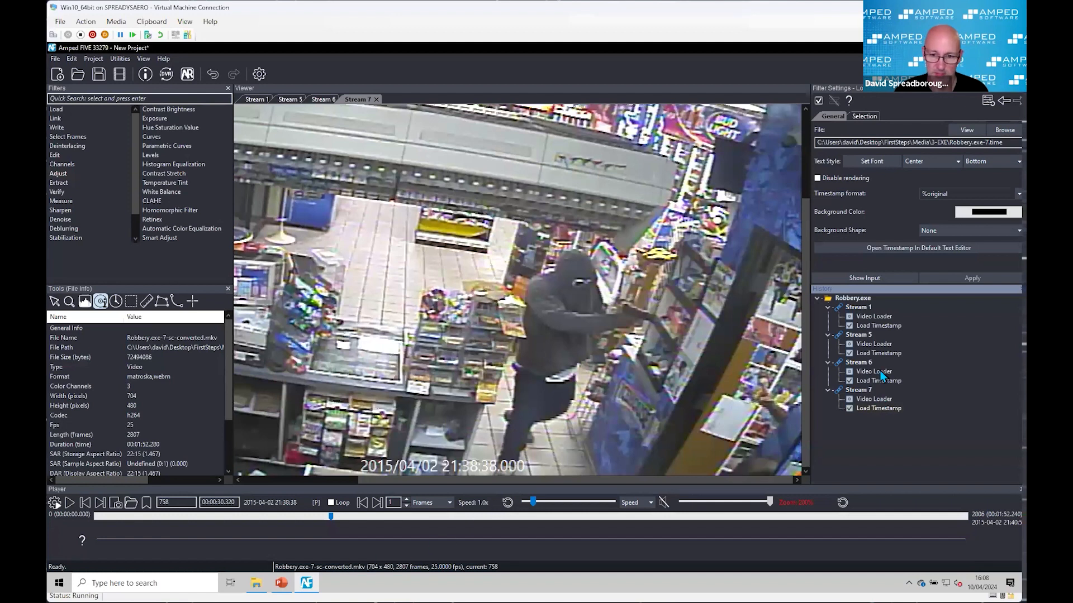
Step: Copy Stream 7's Video Loader into a new auto-named chain and rename that chain Robbery.exe-7-sc-converted-Wanted
left_click_drag(871, 399, 830, 435)
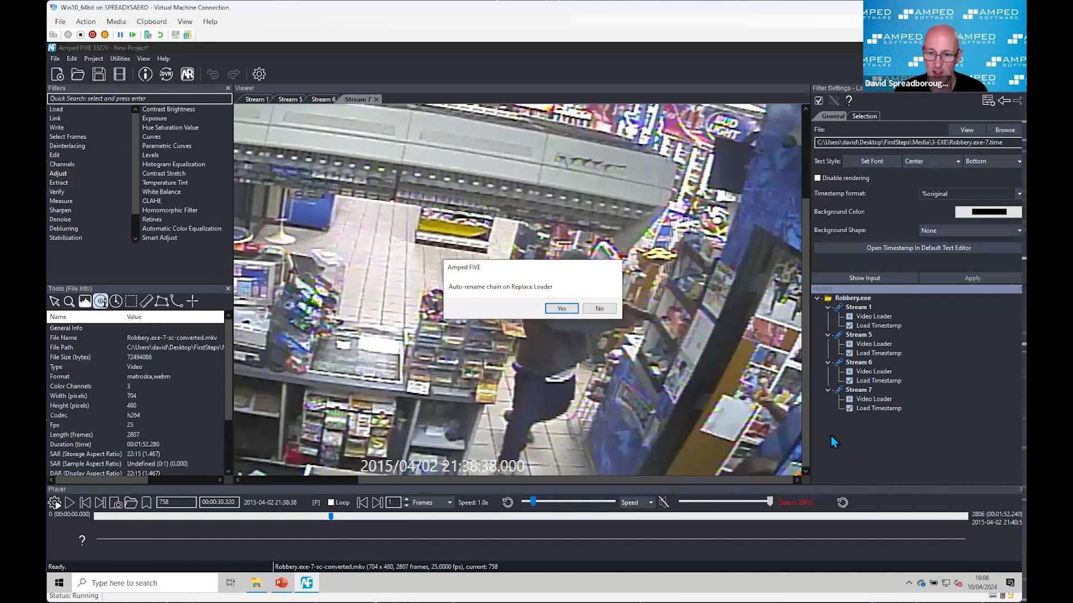
left_click(568, 310)
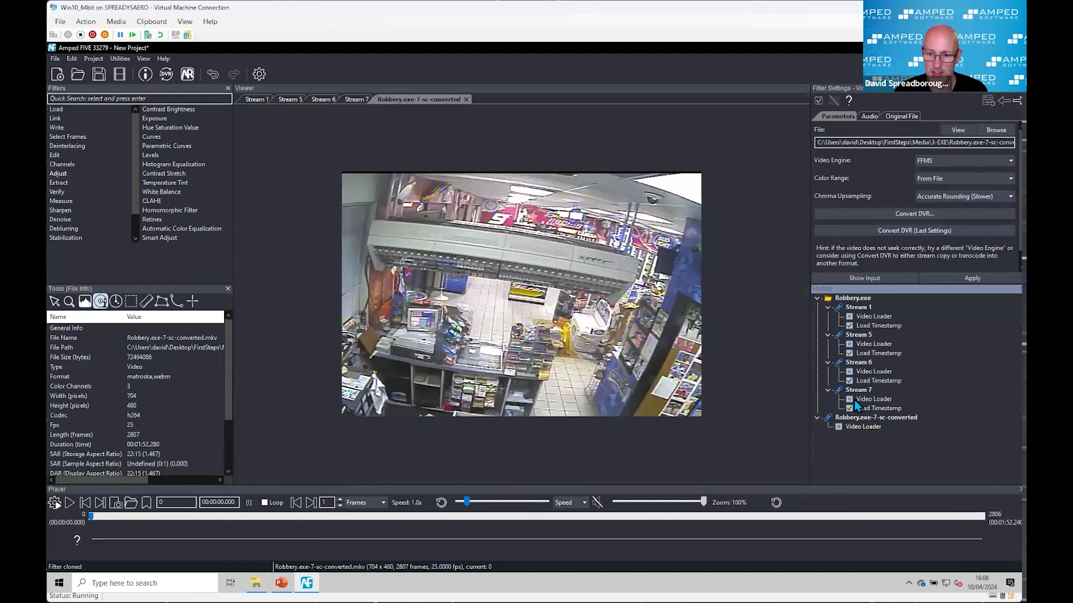
left_click(896, 418)
left_click(922, 418)
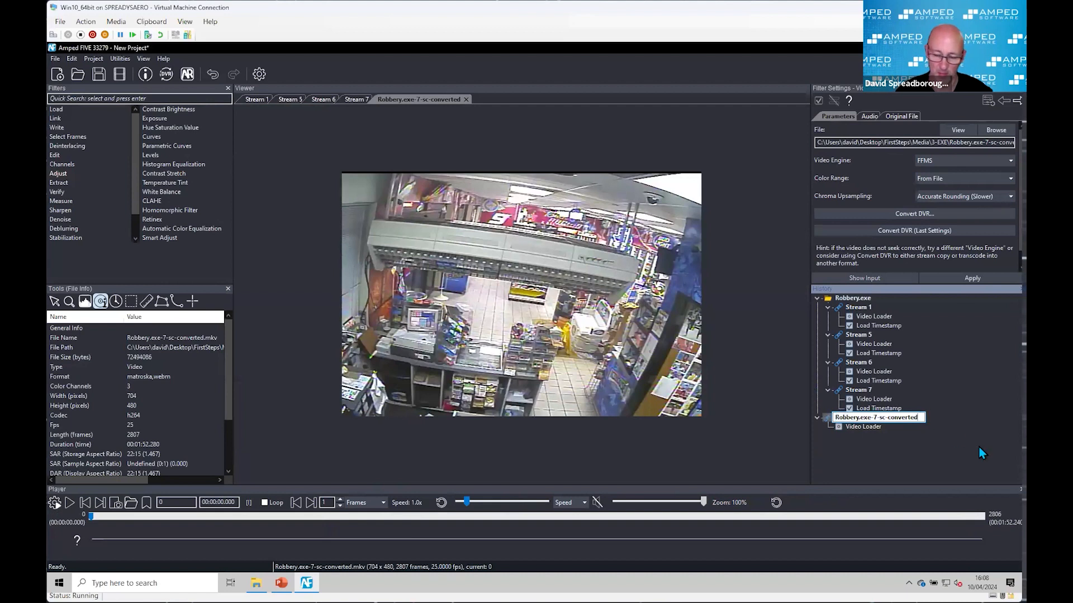
type("-Wa")
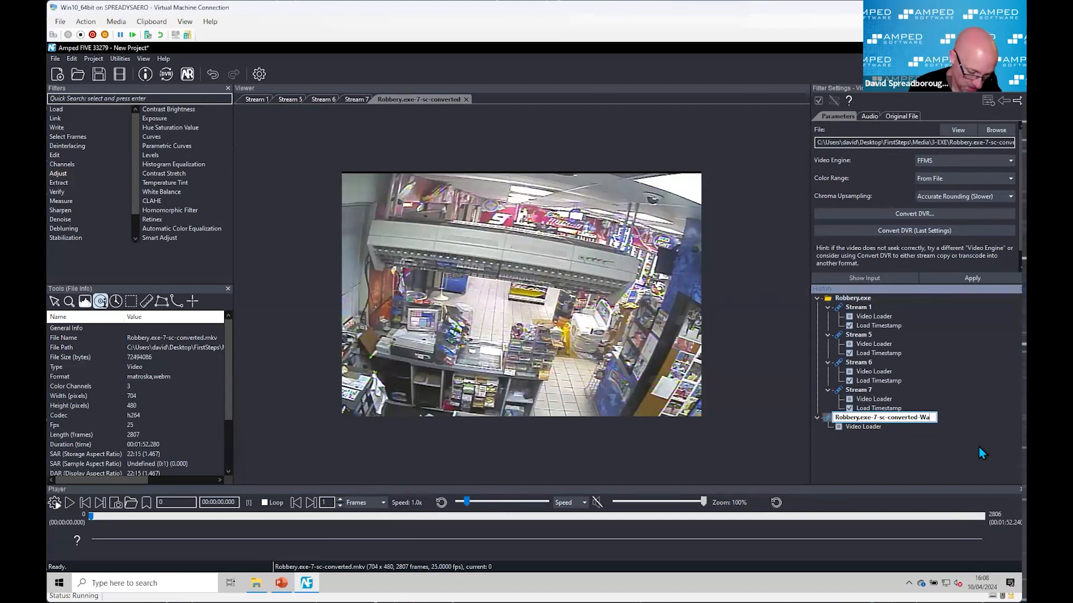
type("nyed")
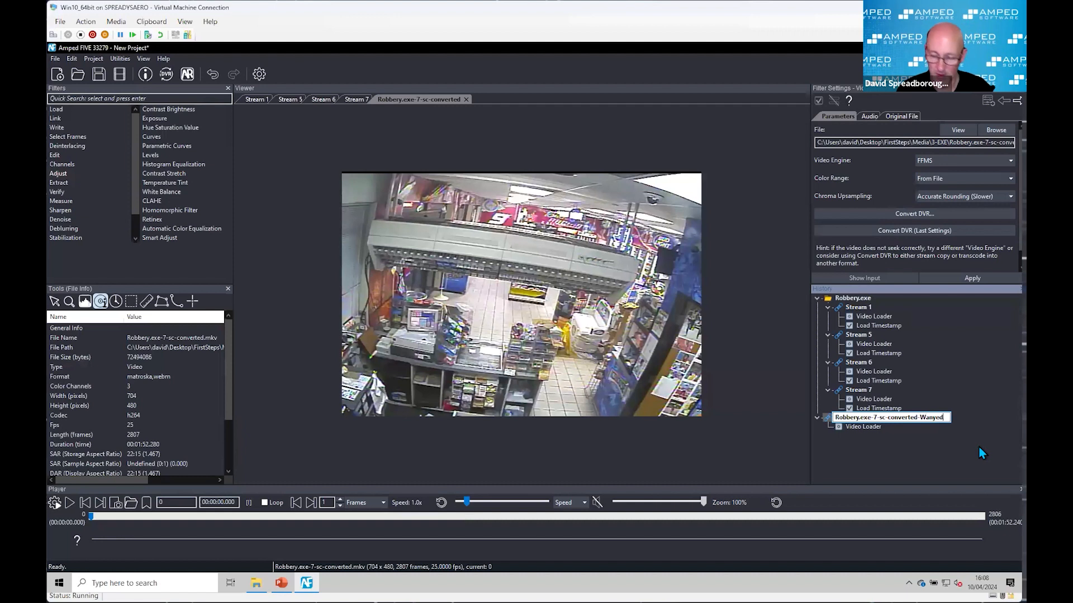
key("BackSpace")
key("BackSpace")
key("BackSpace")
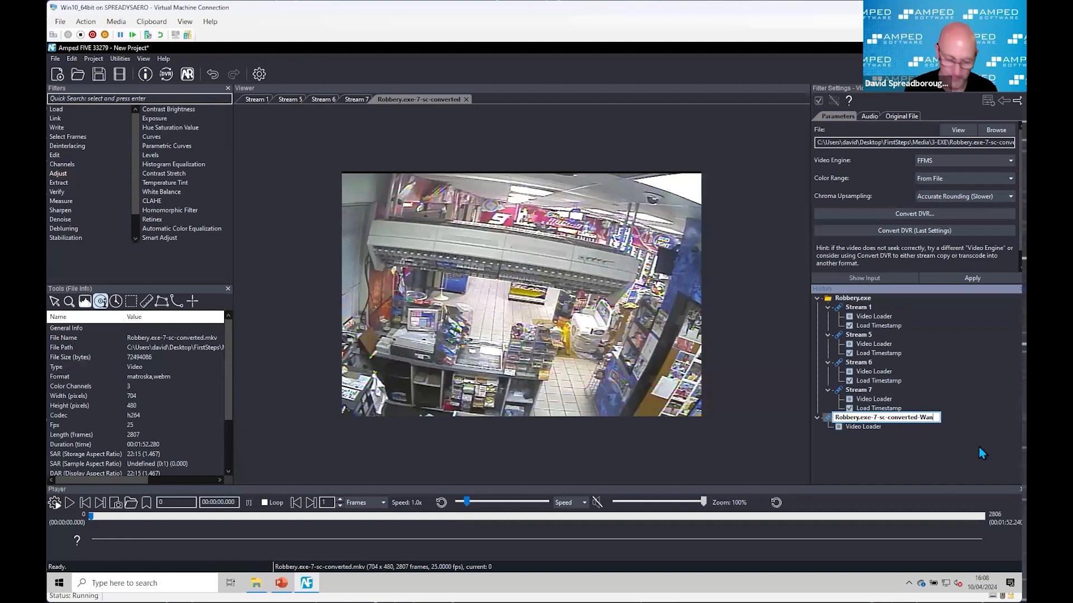
type("ted")
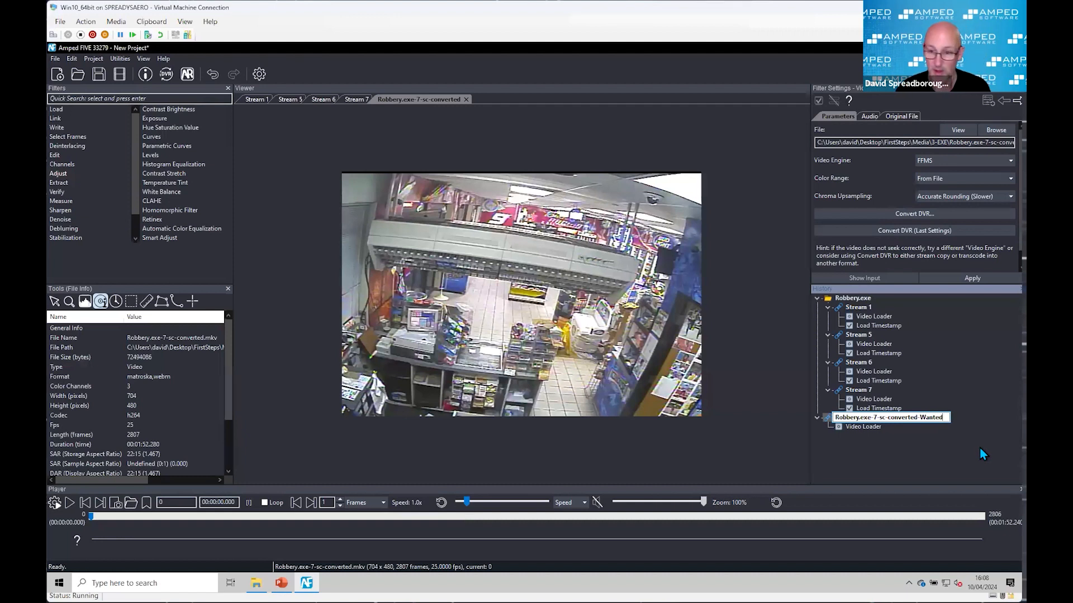
key("Return")
Step: Go to frame 758 in the Robbery.exe-7-sc-converted-Wanted chain
left_click(195, 506)
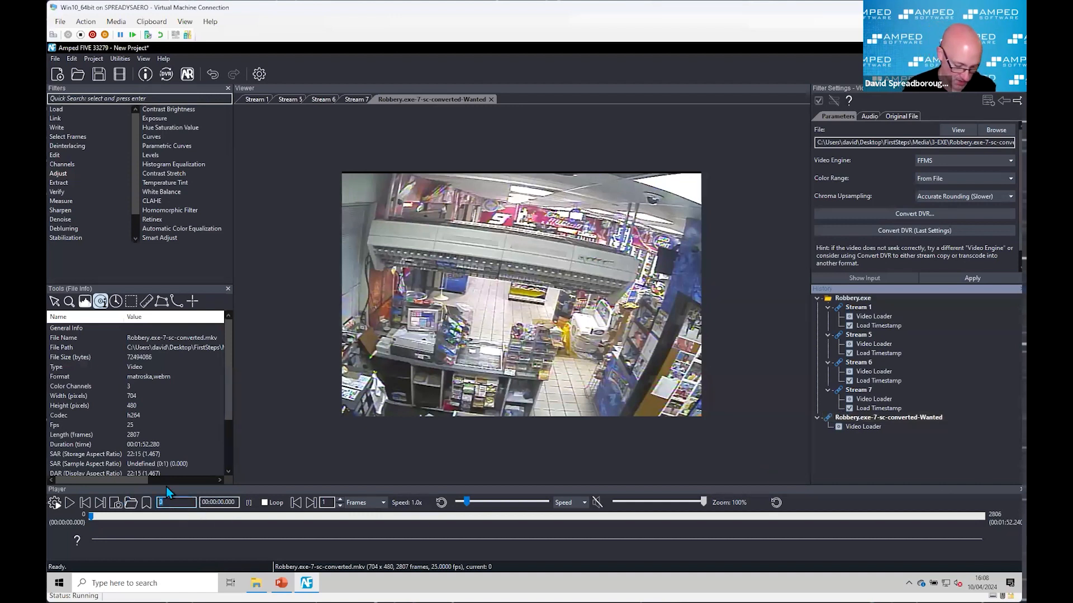
type("758")
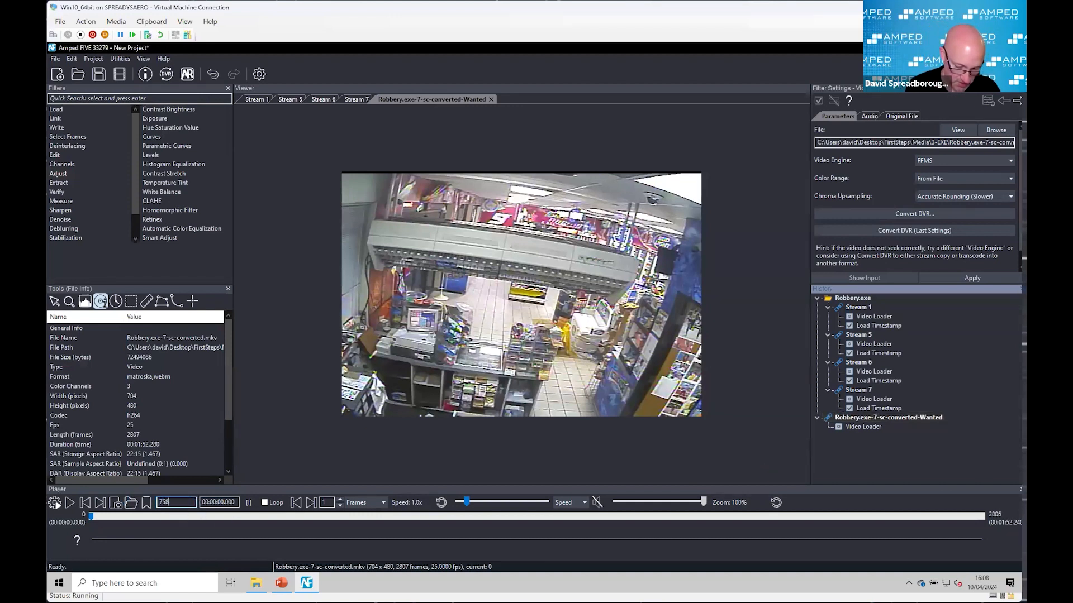
key("Return")
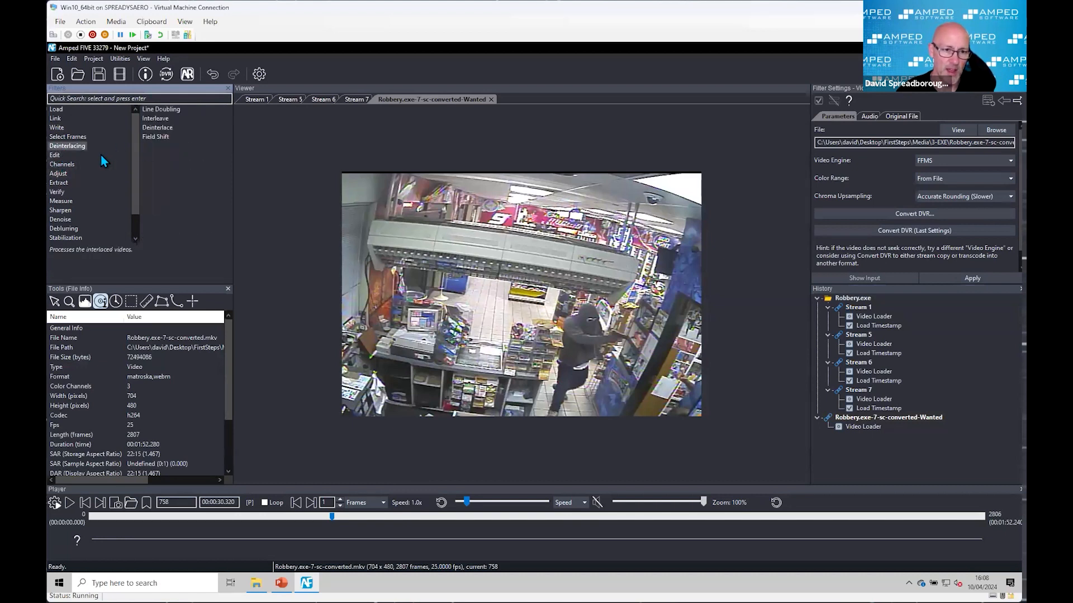
Step: Add a Rotate filter to the Wanted chain with an angle of 18 and inspect the hooded man
double_click(155, 129)
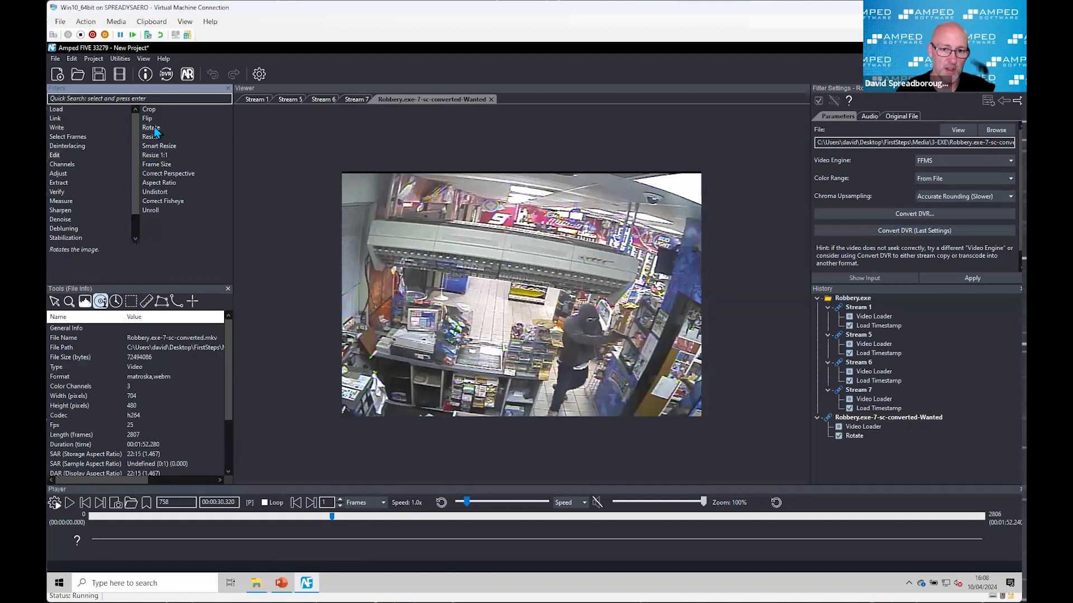
left_click_drag(917, 150, 920, 152)
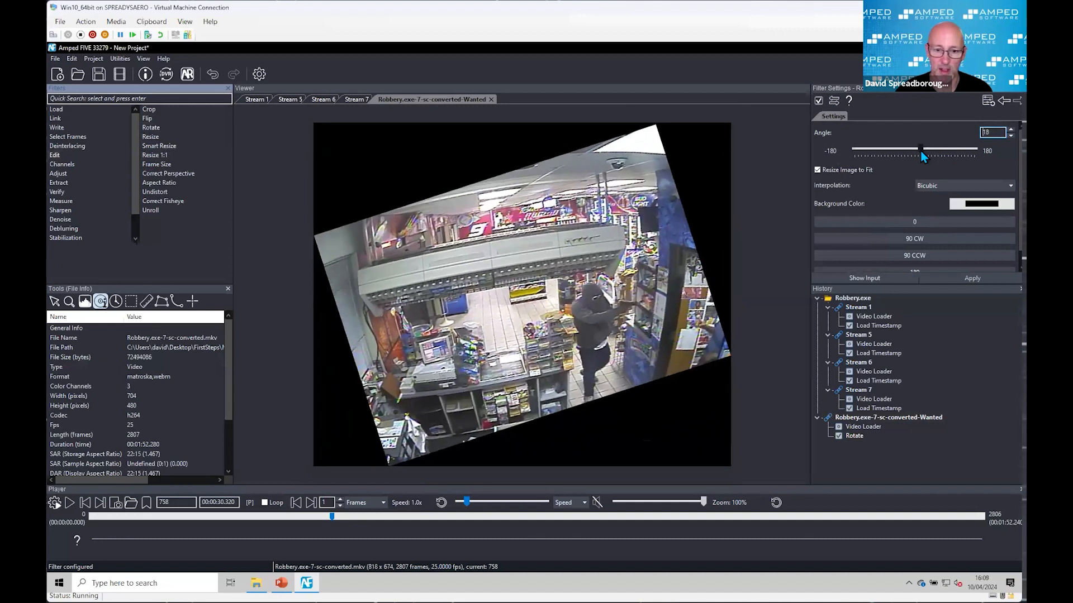
scroll(662, 333, "up", 2)
scroll(587, 359, "up", 1)
scroll(587, 359, "down", 1)
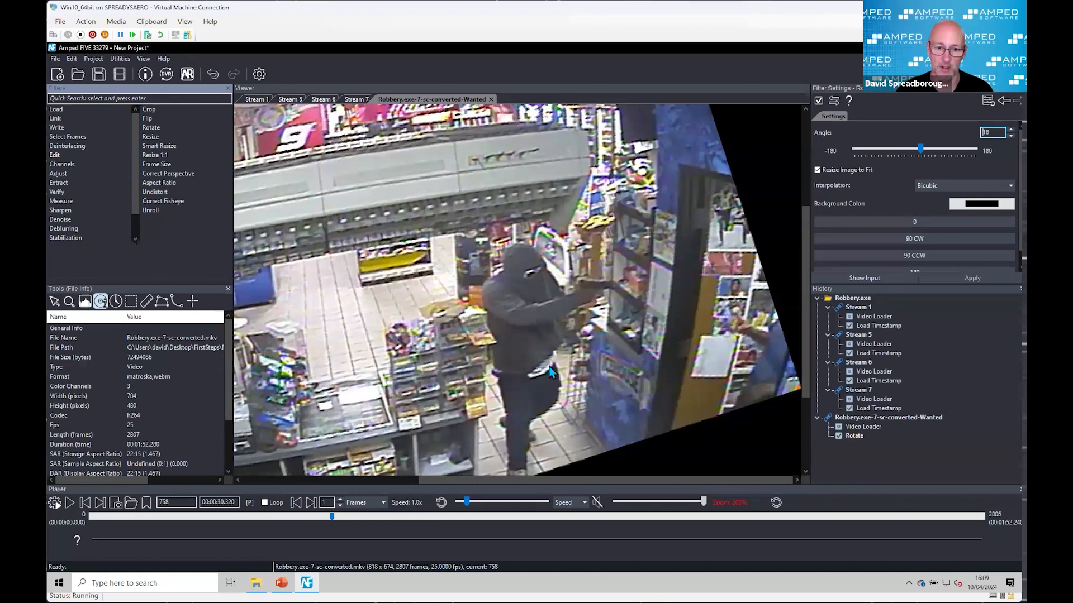
Step: Crop the rotated image around the hooded man to a 186 by 254 region at x 452, y 291
double_click(148, 110)
left_click_drag(489, 319, 619, 475)
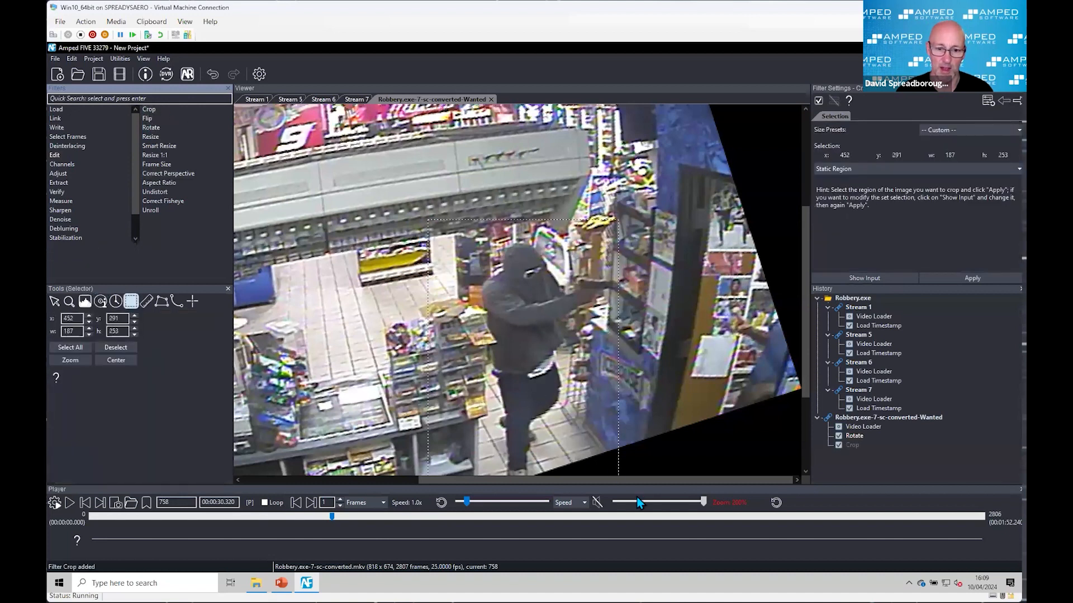
left_click(89, 334)
left_click(135, 328)
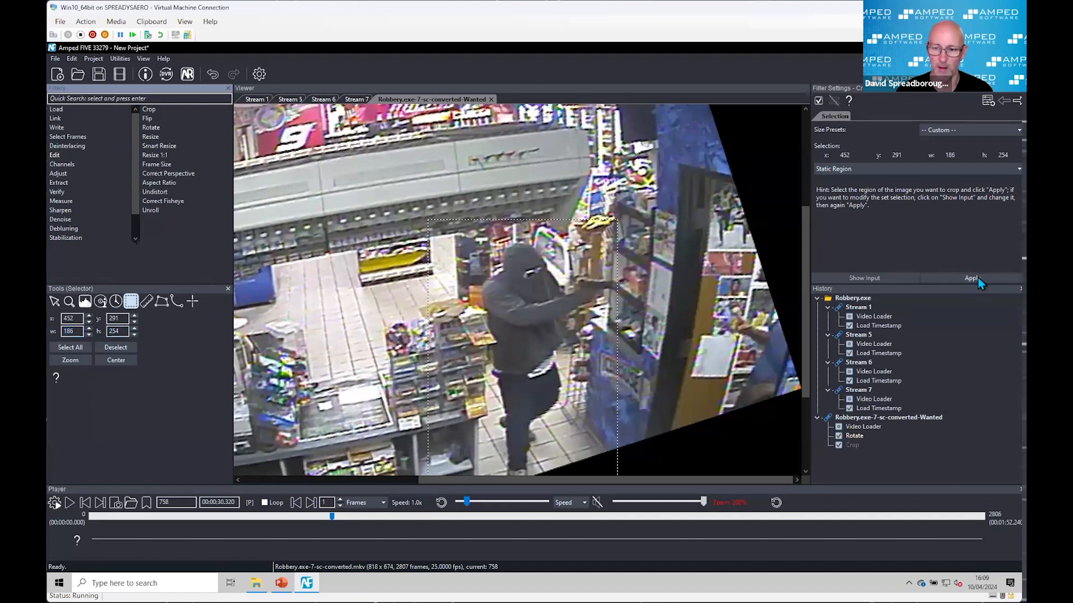
left_click(977, 277)
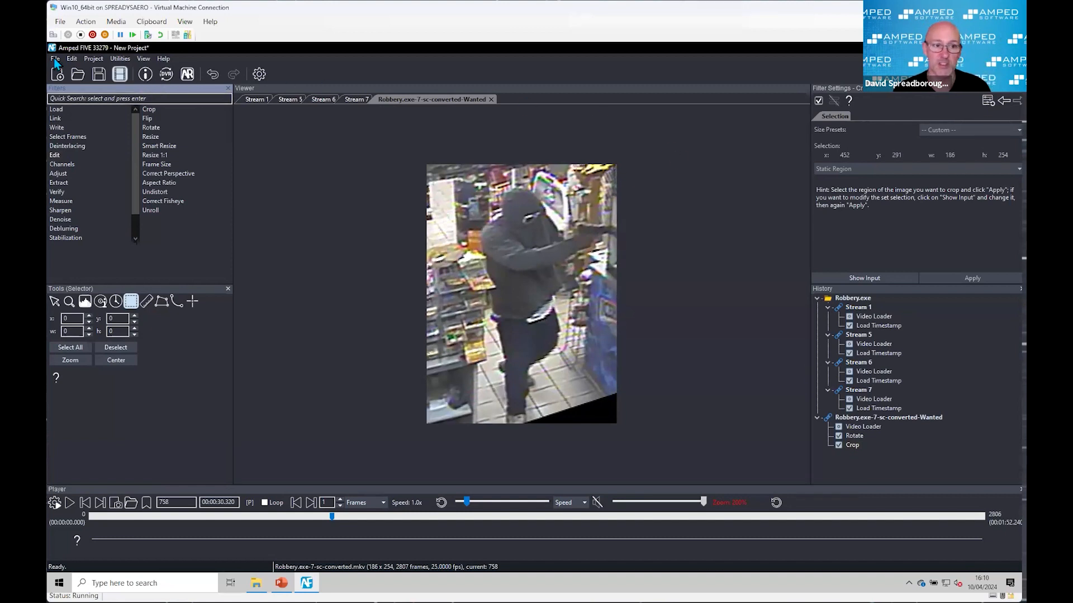
Step: Start a new project without saving the current one, and open Presentation.afp from the 4-Exe folder
left_click(59, 75)
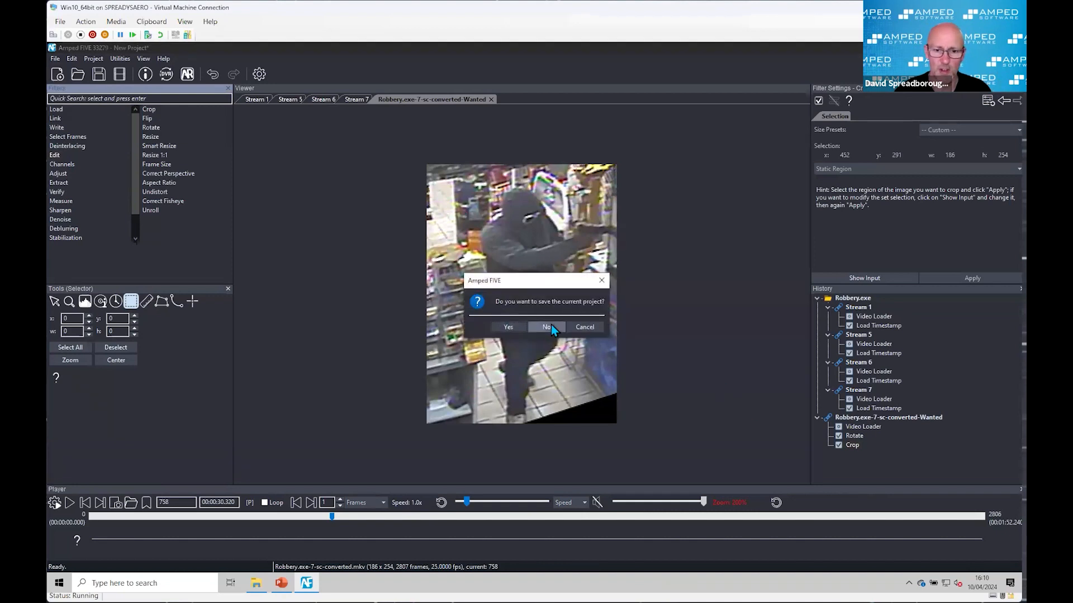
left_click(547, 327)
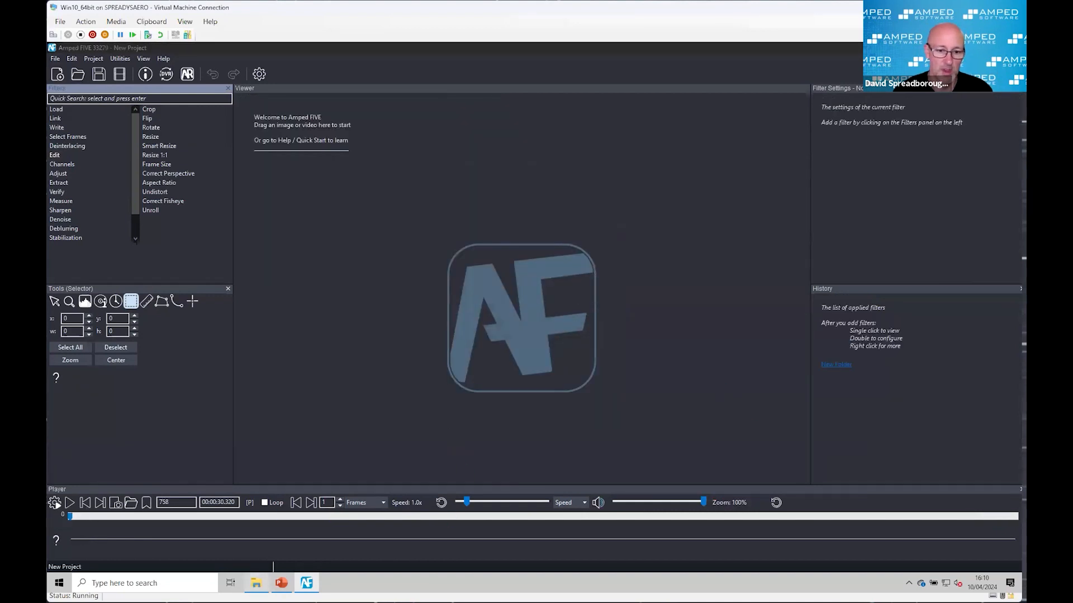
left_click(256, 582)
left_click(274, 233)
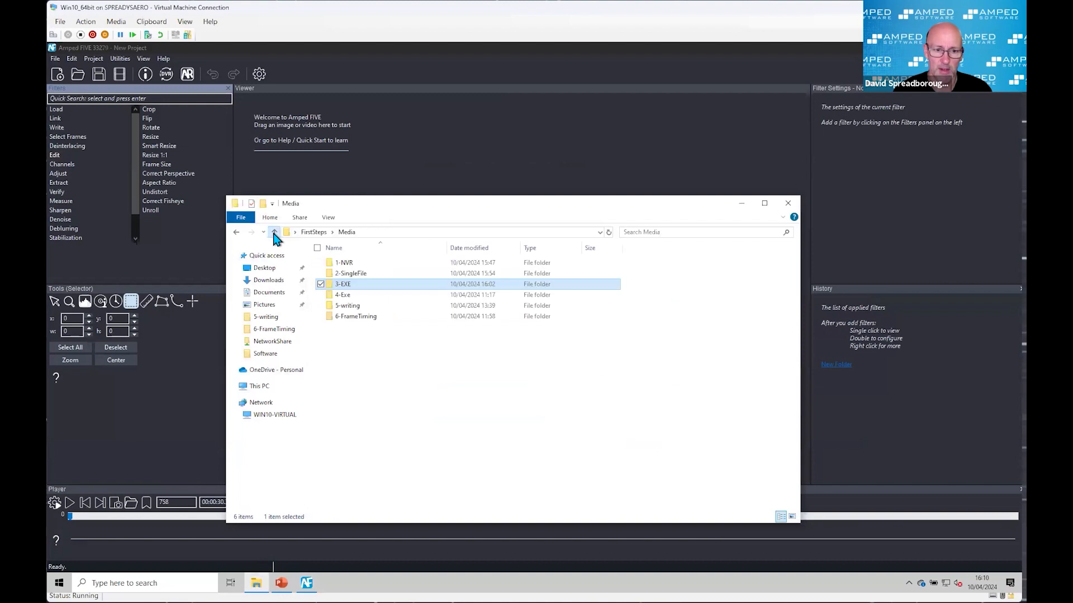
double_click(351, 295)
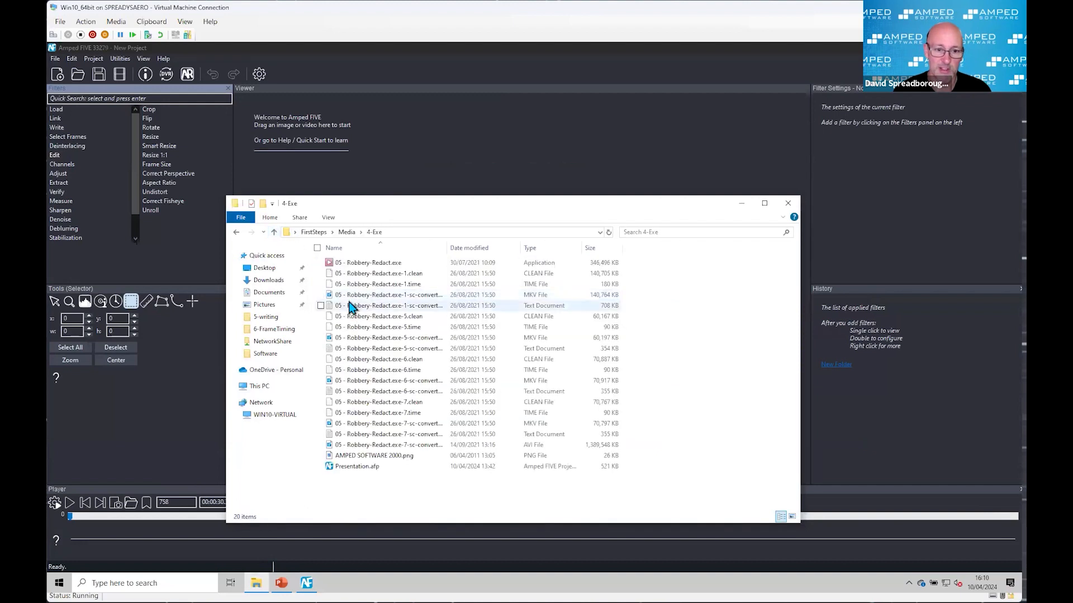
double_click(366, 467)
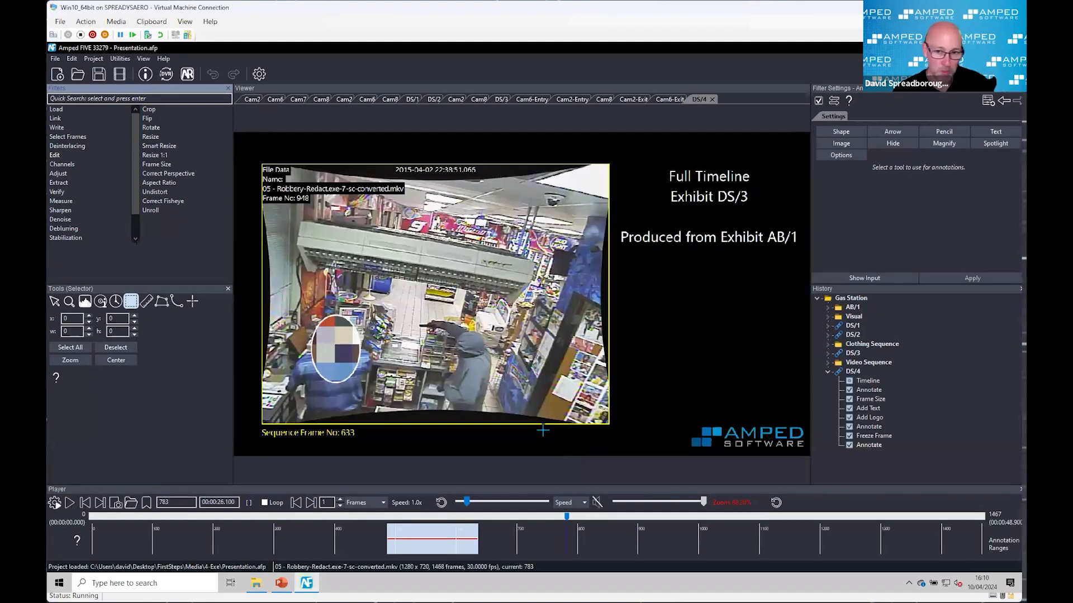
Step: Examine the DS/4 presentation frame and the AB/1 folder's camera chains, leaving the folder expanded with Cam2 collapsed
scroll(515, 427, "up", 1)
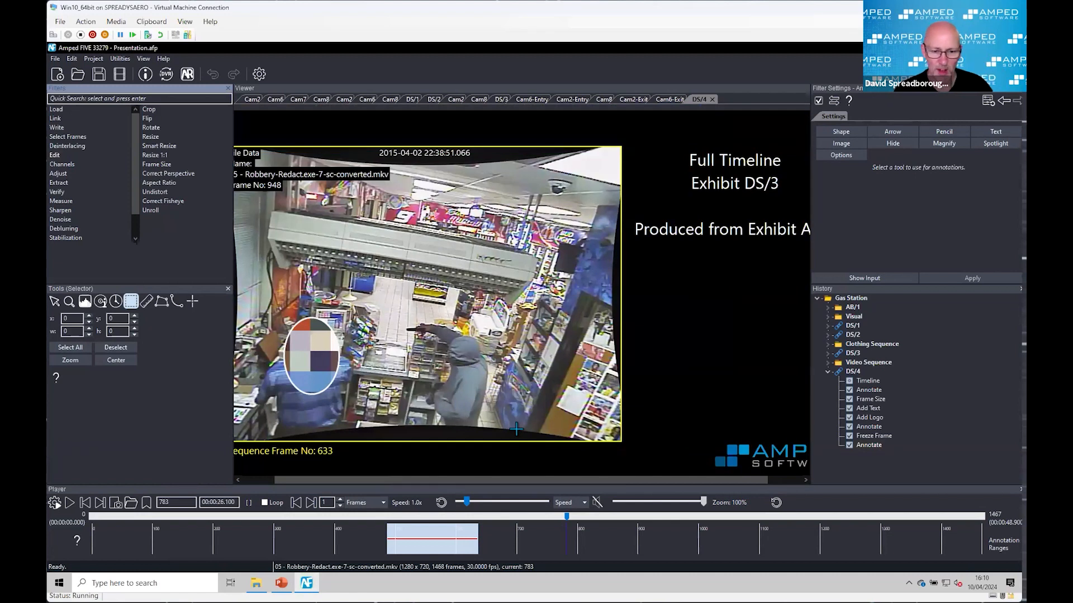
scroll(516, 428, "down", 2)
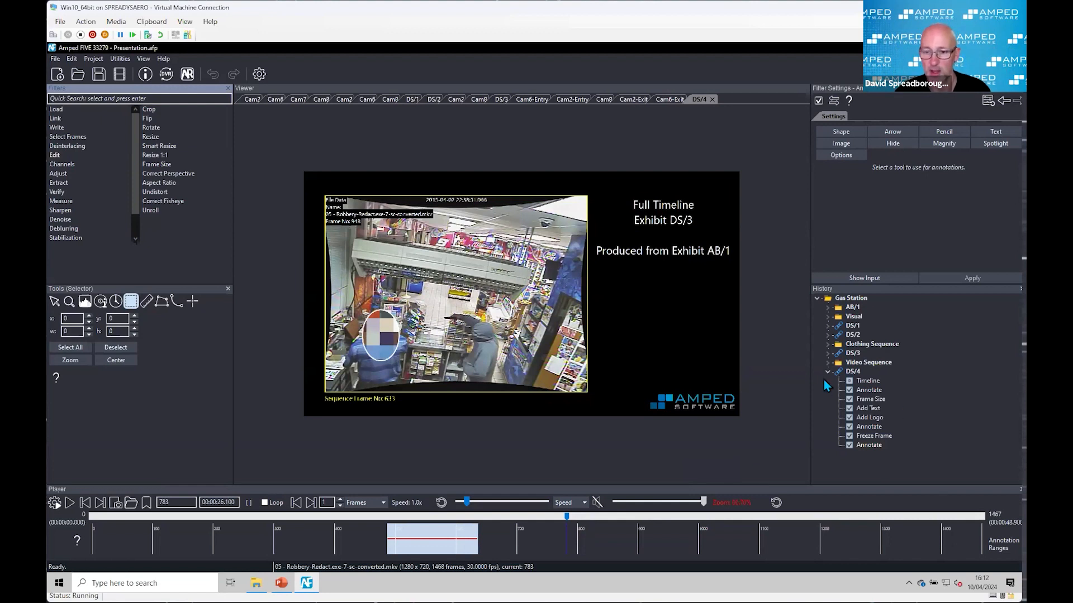
left_click(828, 308)
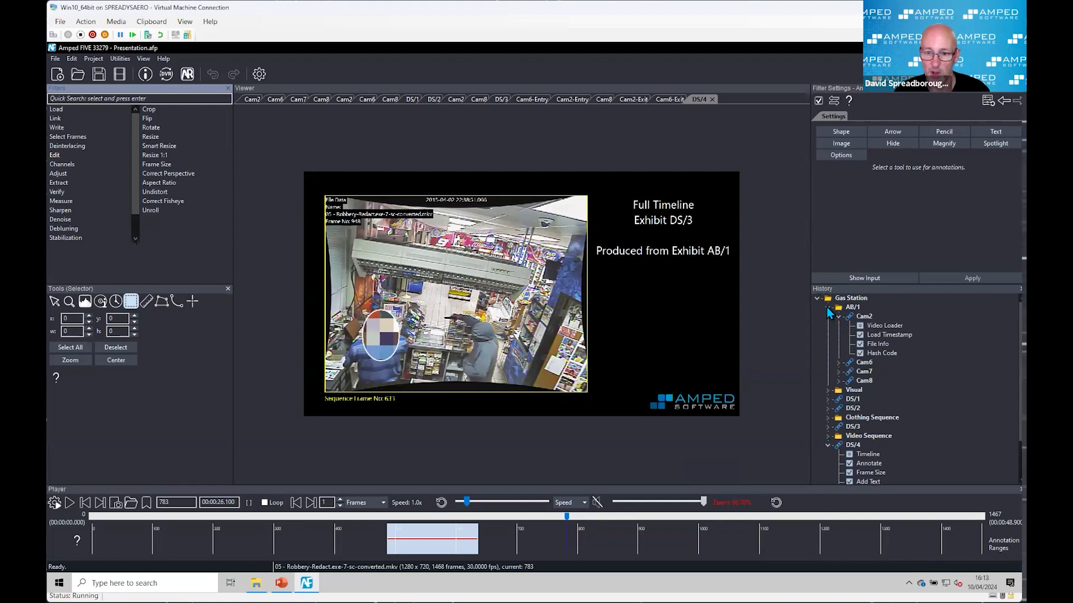
left_click(827, 307)
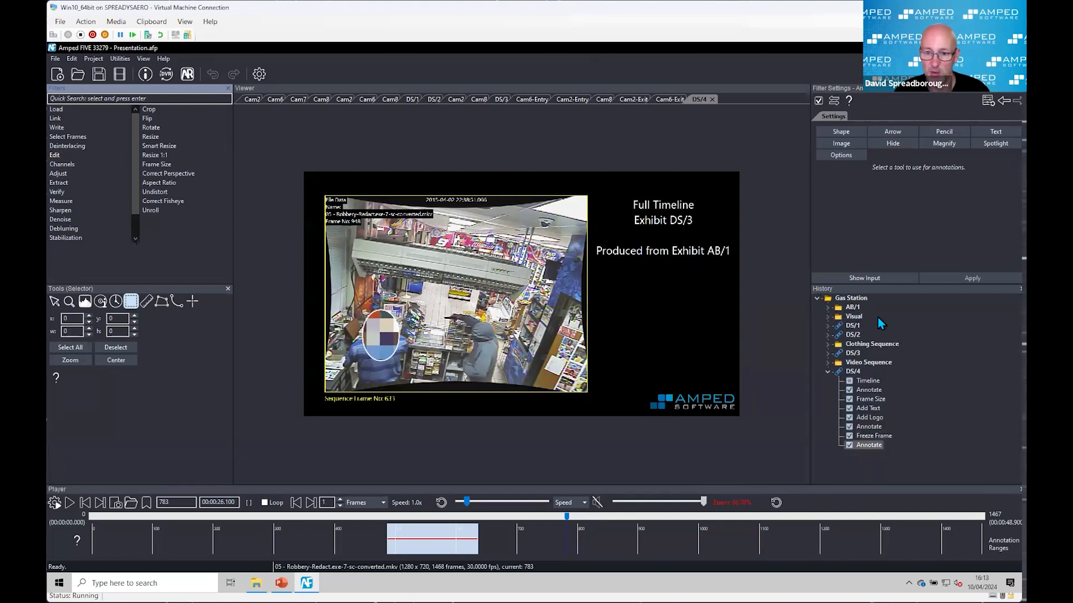
left_click(827, 308)
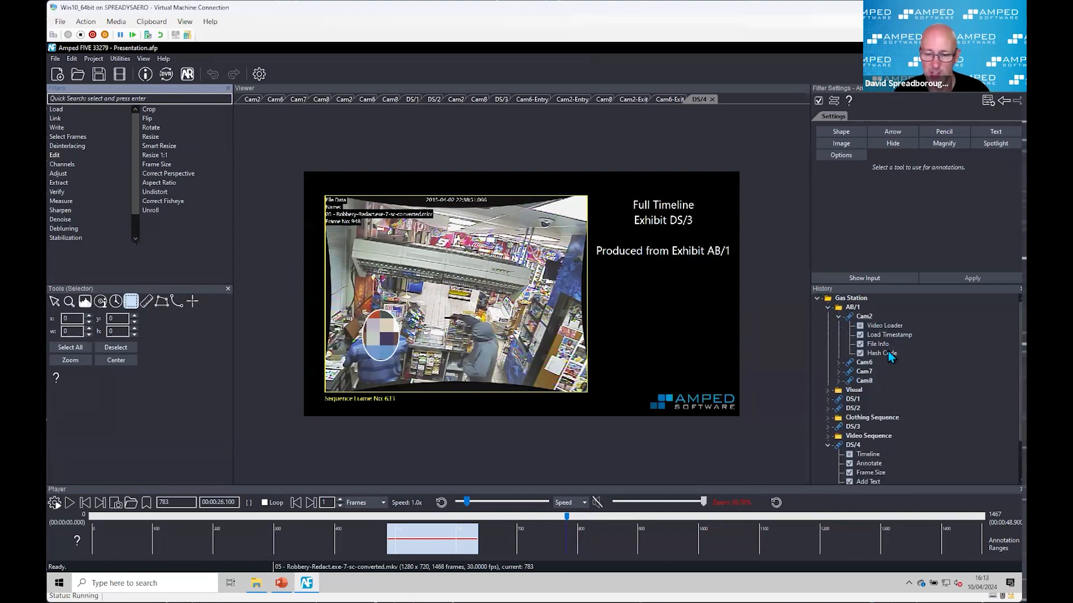
left_click(837, 317)
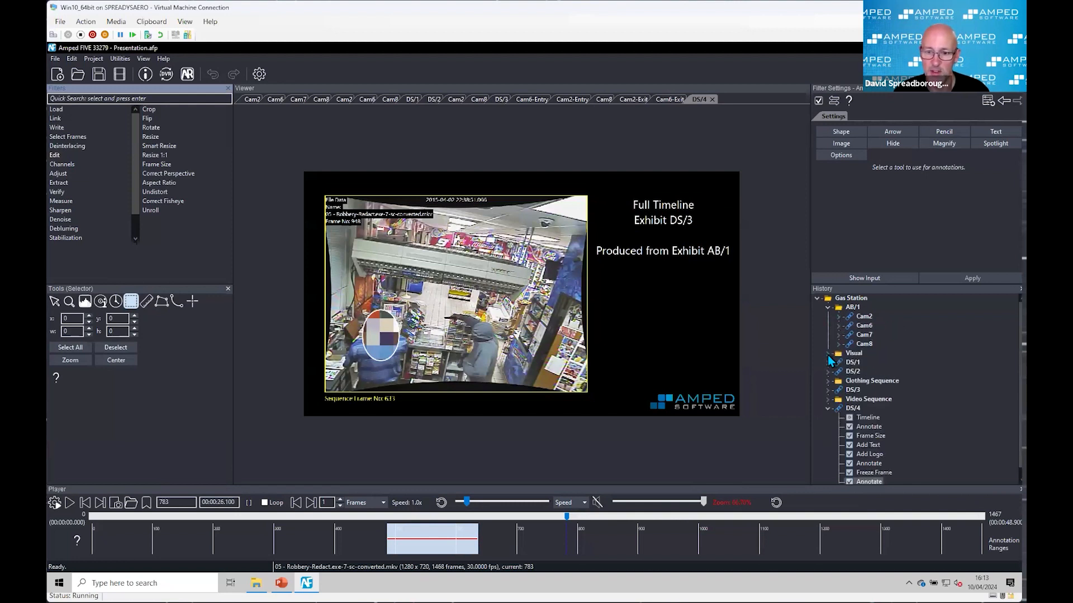
Step: Expand the Visual folder and examine Cam2's Aspect Ratio, Undistort, Resize, Automatic Color Equalization, Load Timestamp and Convert Frame Rate filters
left_click(828, 354)
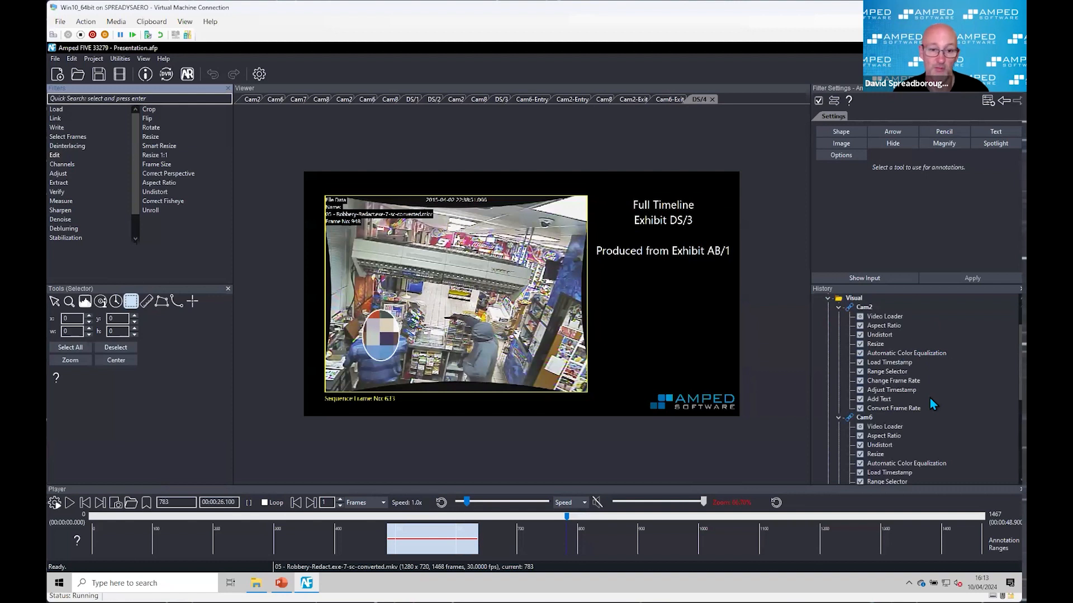
left_click(895, 326)
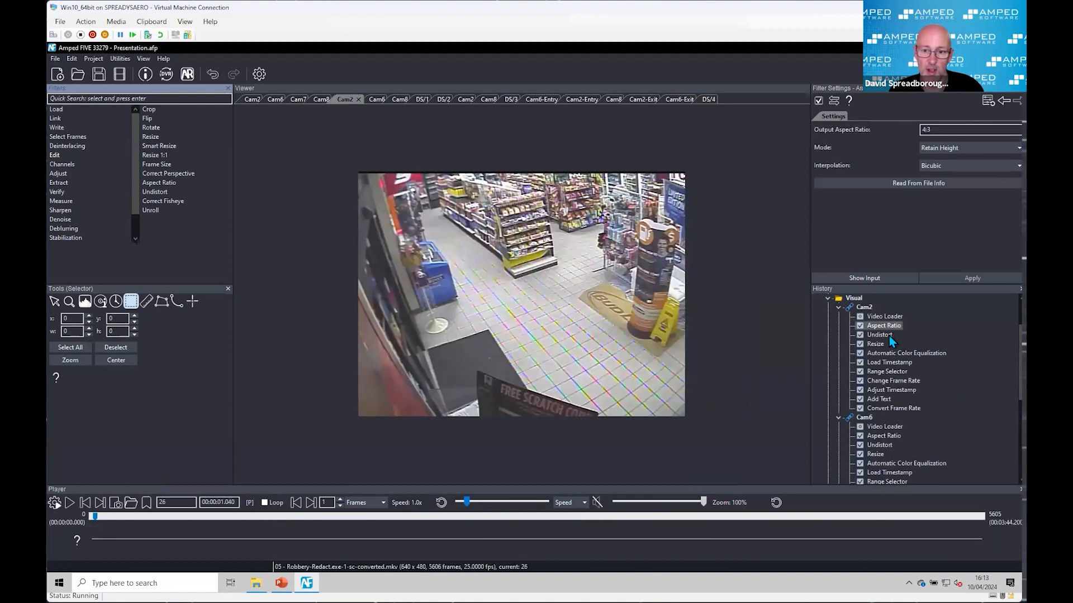
left_click(889, 335)
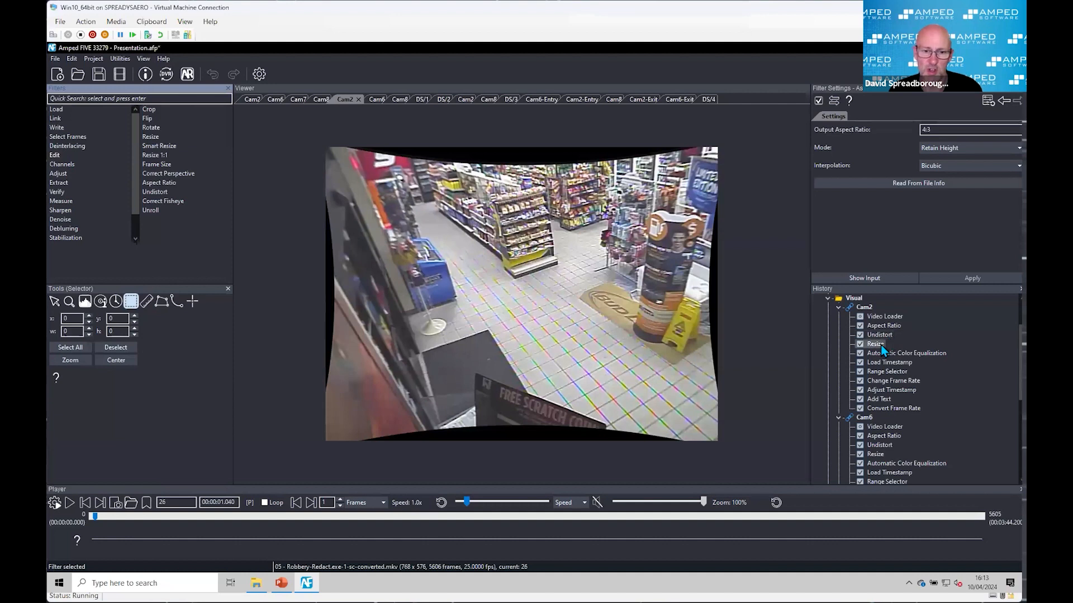
left_click(880, 345)
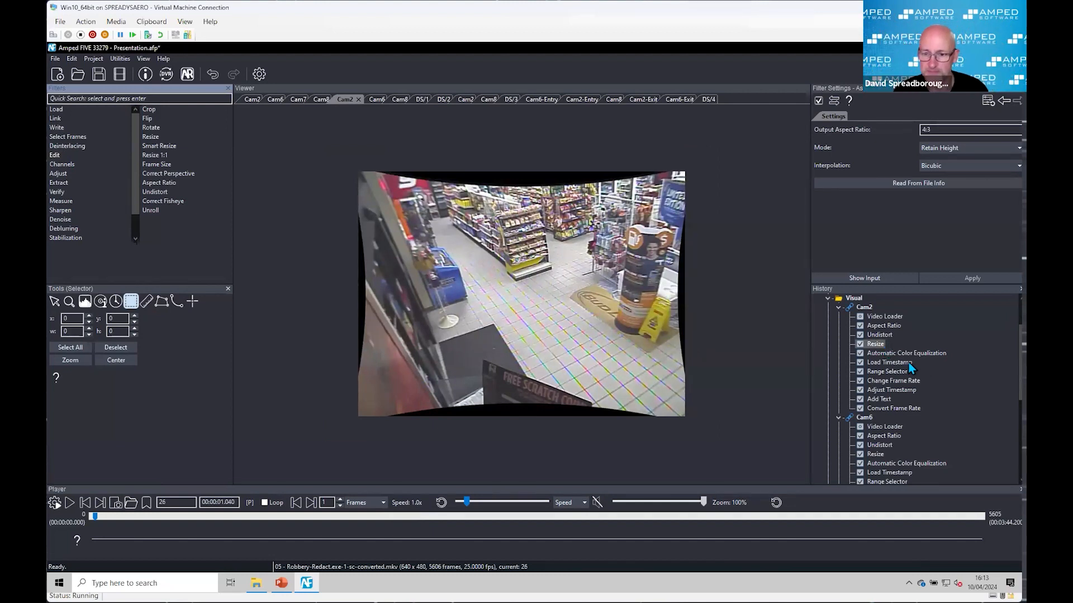
left_click(934, 353)
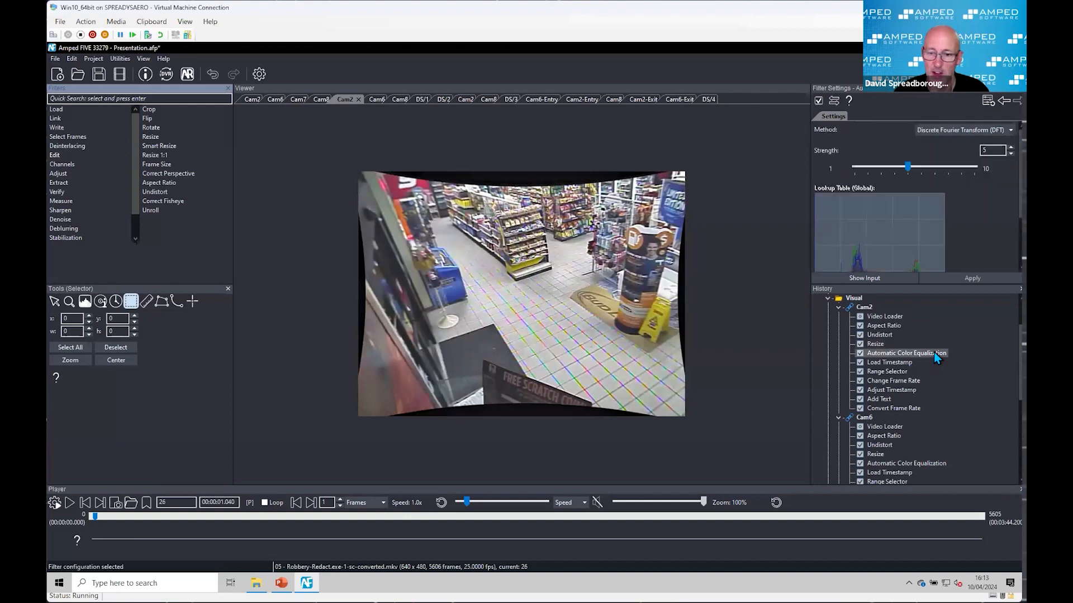
left_click(893, 364)
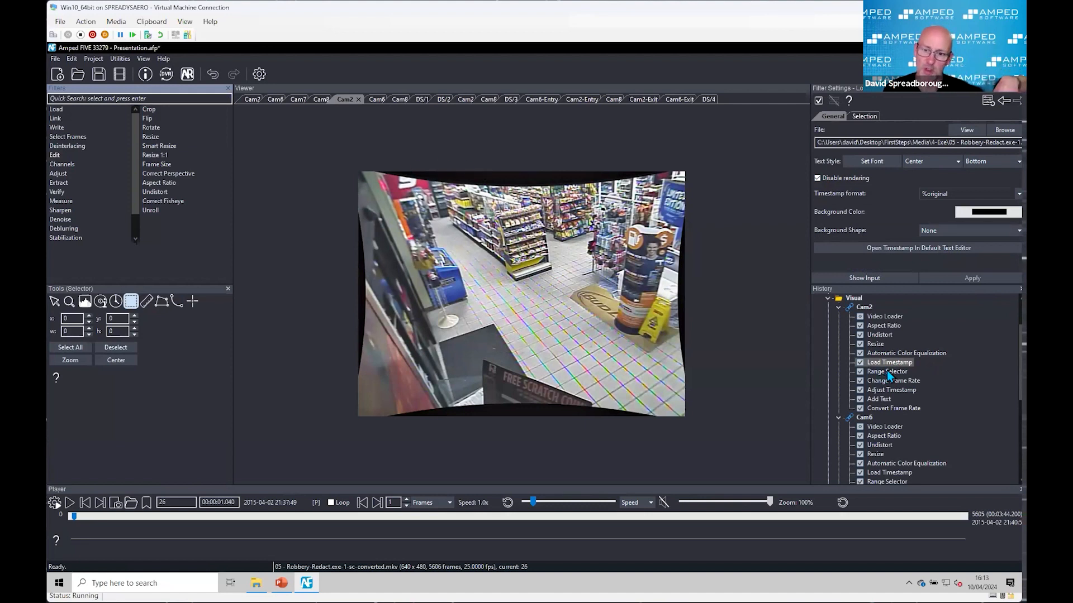
left_click(886, 409)
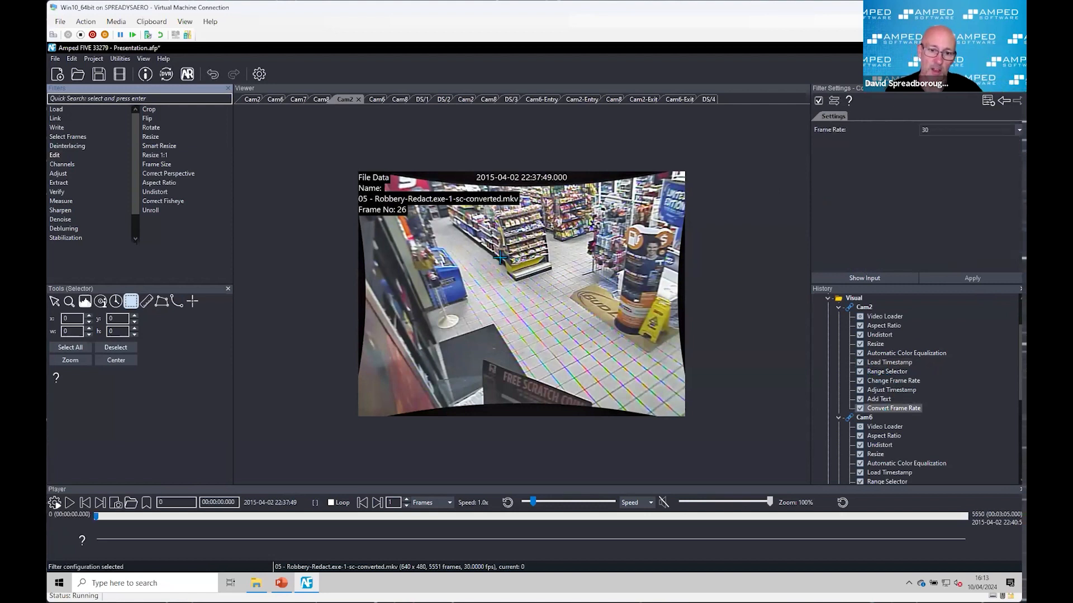
Step: Play a short stretch of the Cam2 chain's converted output and pause it at frame 46
scroll(501, 258, "up", 2)
scroll(490, 199, "down", 2)
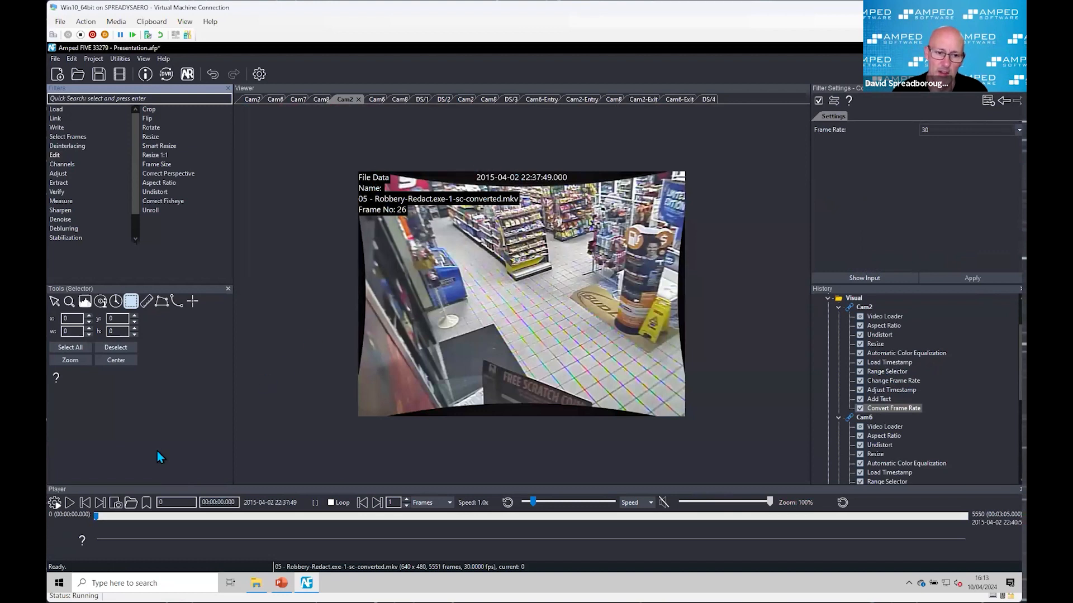
left_click(69, 502)
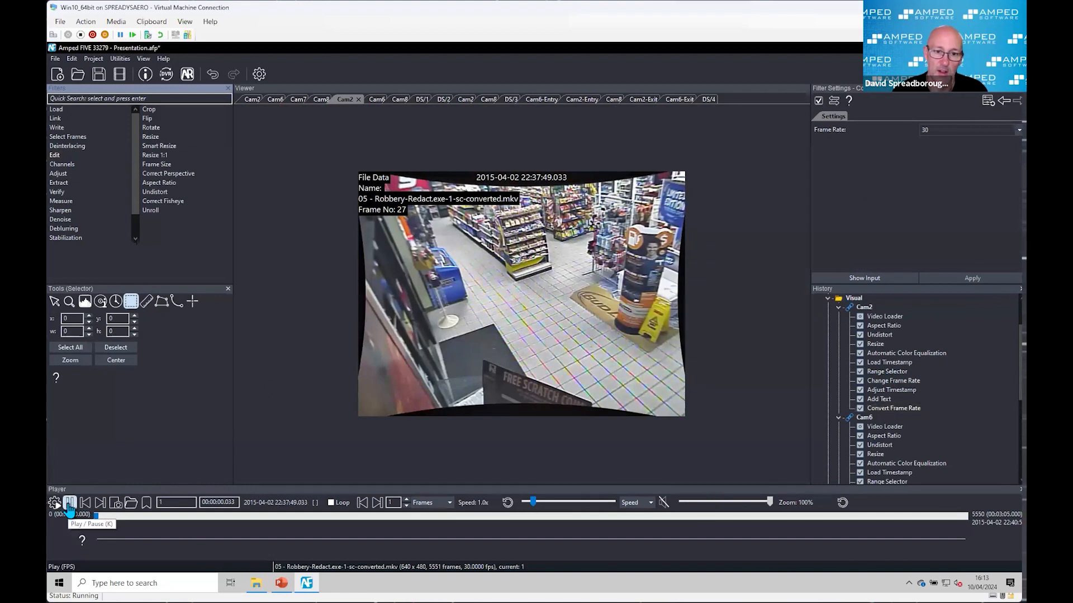
key("k")
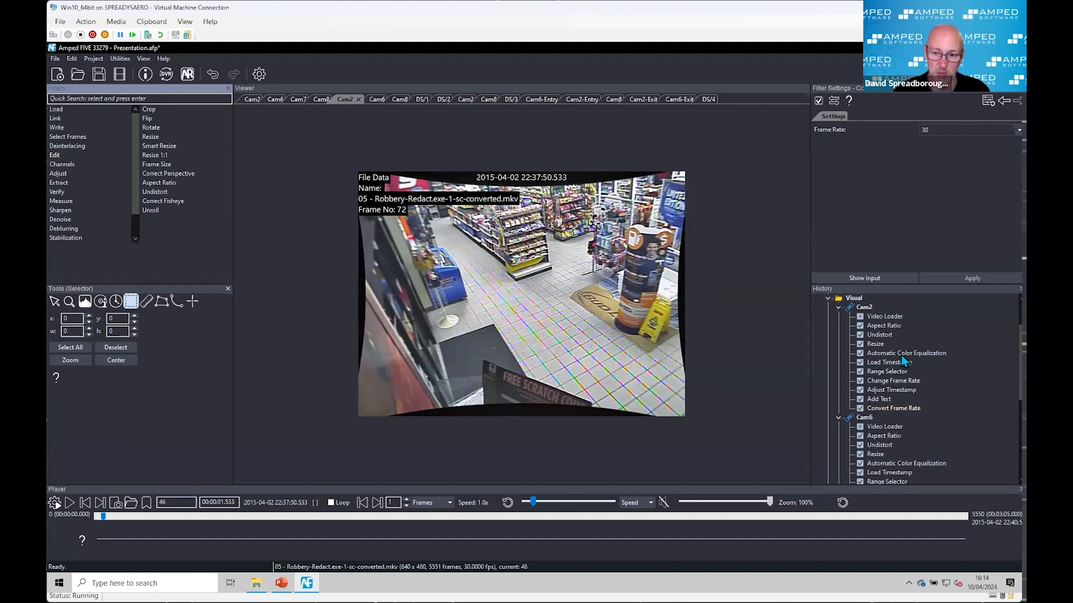
Step: Collapse the AB/1 folder and the Visual folder's Cam2 and Cam6 chains in the project history
scroll(903, 359, "down", 2)
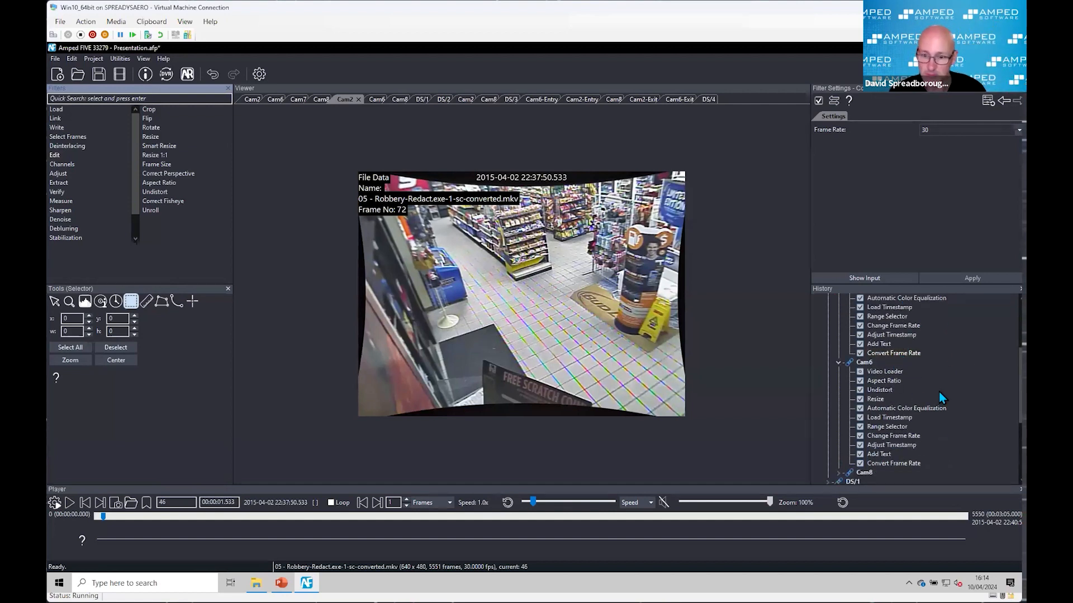
scroll(938, 391, "up", 4)
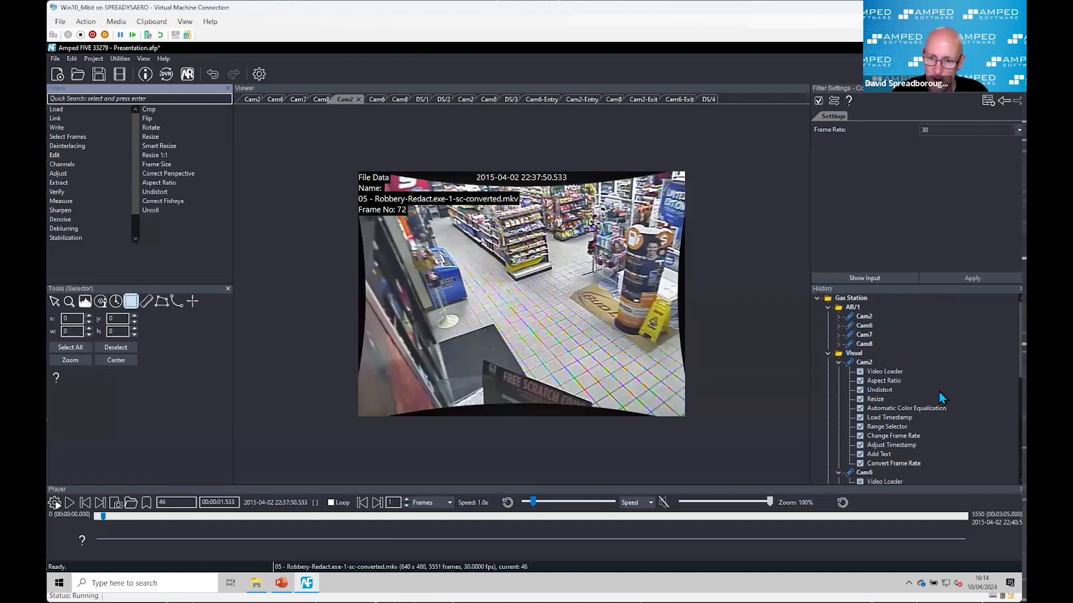
left_click(827, 308)
scroll(893, 357, "down", 2)
scroll(923, 382, "up", 2)
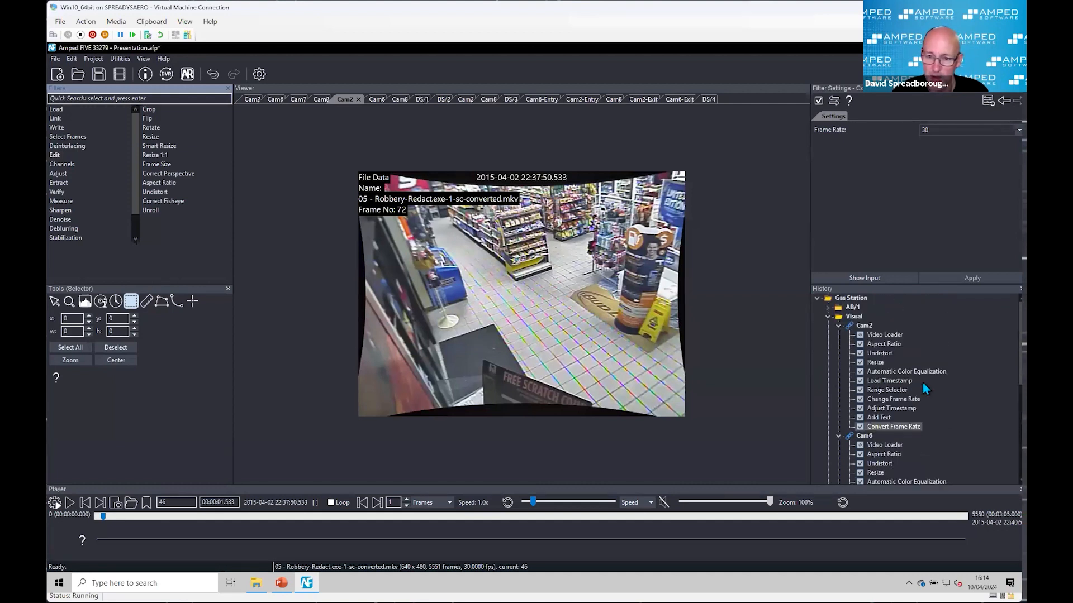
left_click(837, 326)
left_click(838, 335)
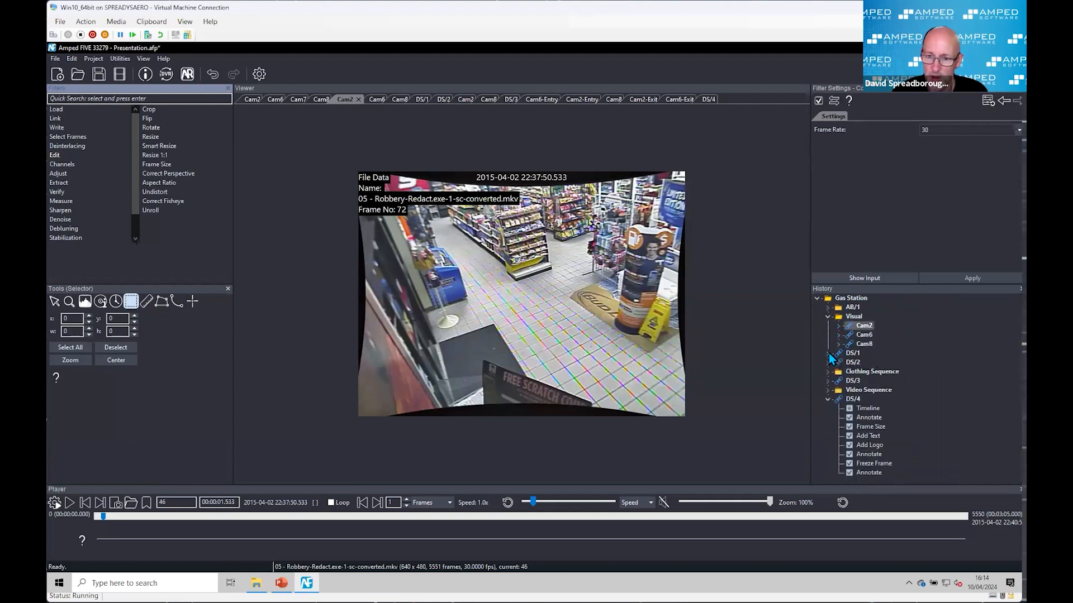
Step: Expand the DS/1 chain, view its Add Logo result, and play the multiview up to a pause at frame 1426
left_click(828, 353)
left_click(868, 389)
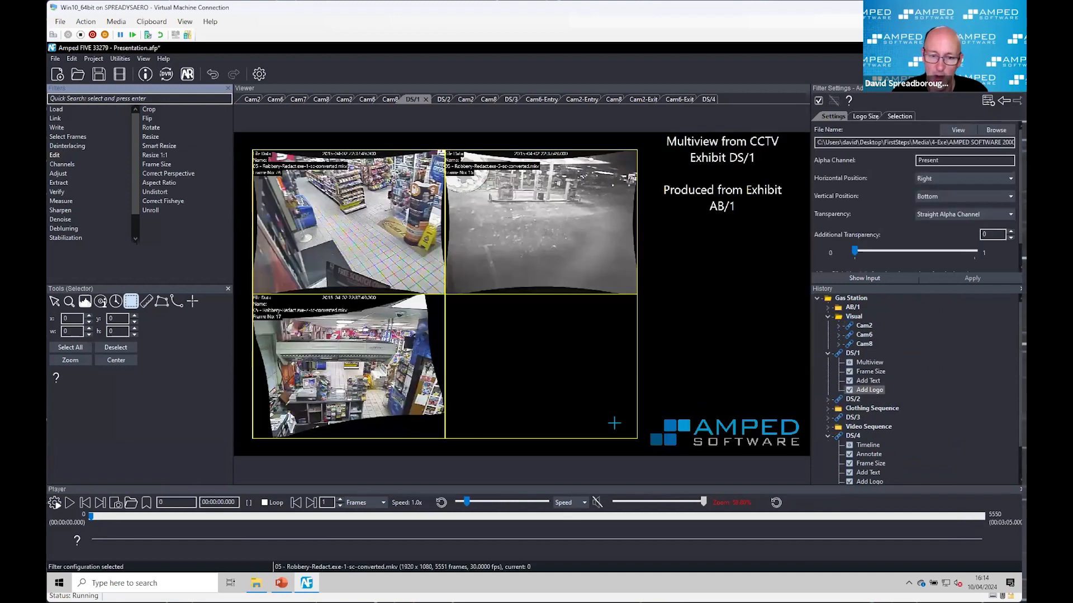
left_click(69, 502)
left_click(69, 502)
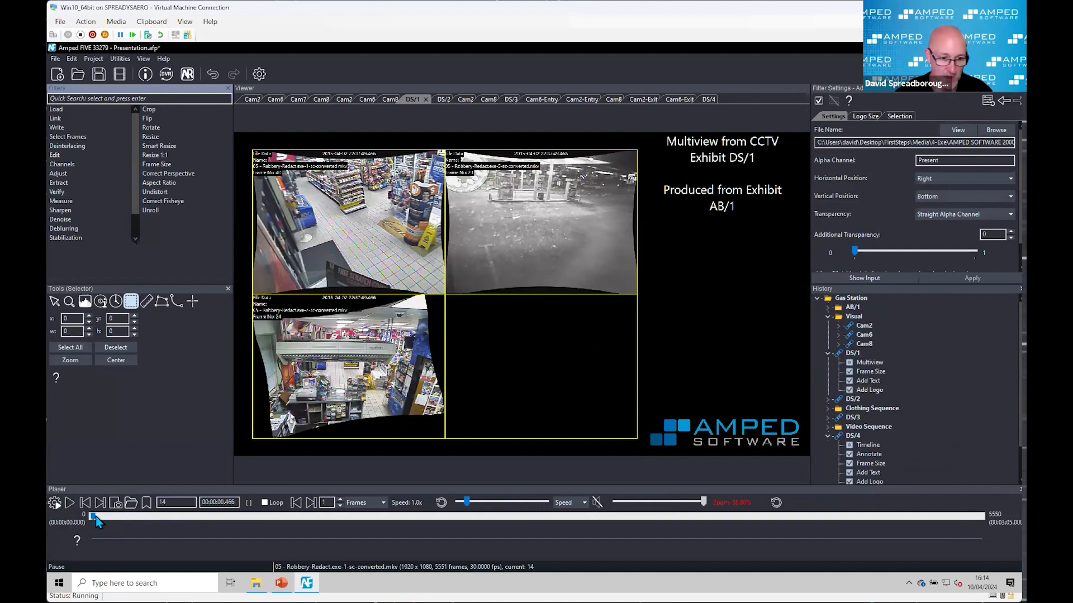
left_click_drag(94, 518, 310, 544)
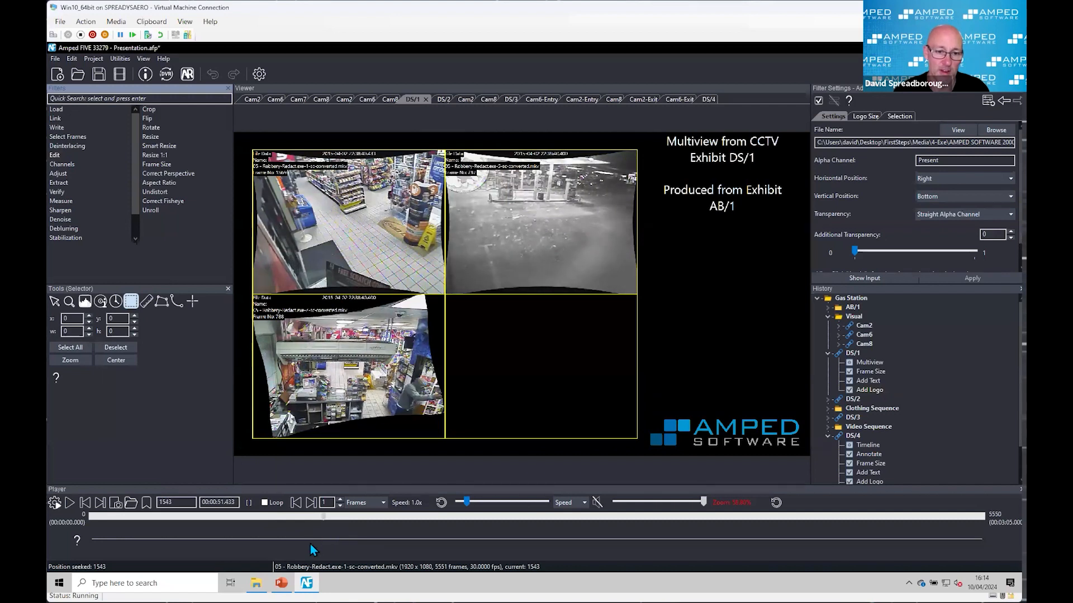
key("space")
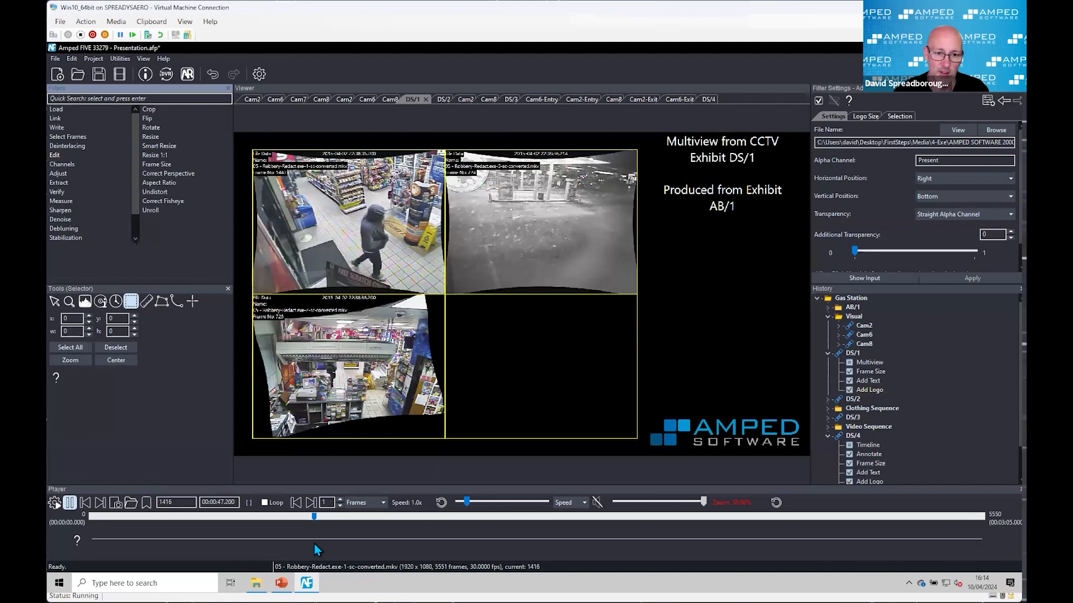
key("space")
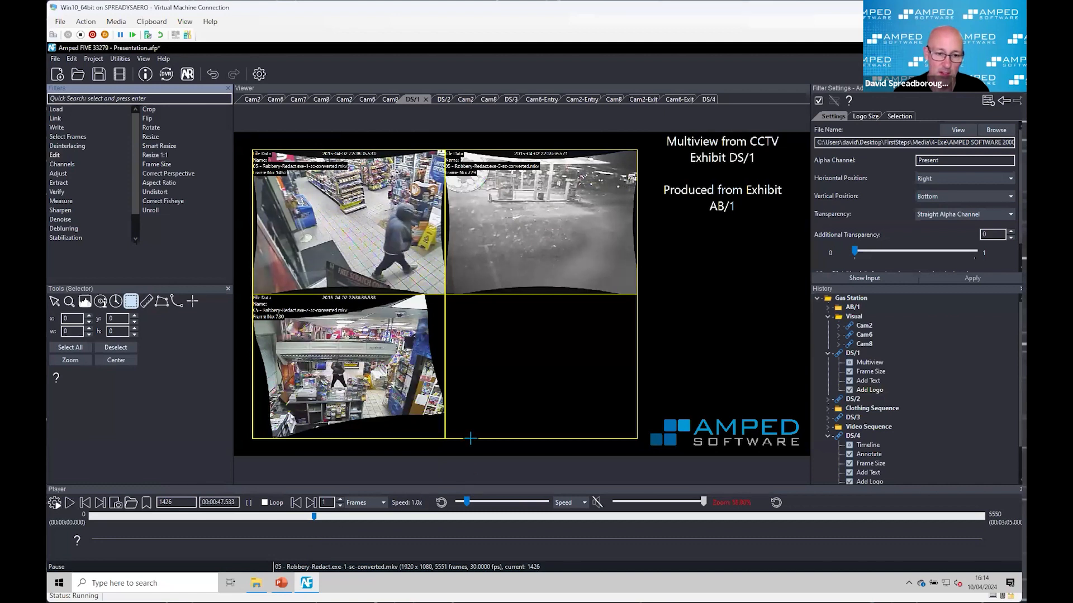
Step: Examine the hooded man and the file name, timestamp and frame number overlays across the three cameras in the DS/1 multiview
scroll(327, 194, "up", 3)
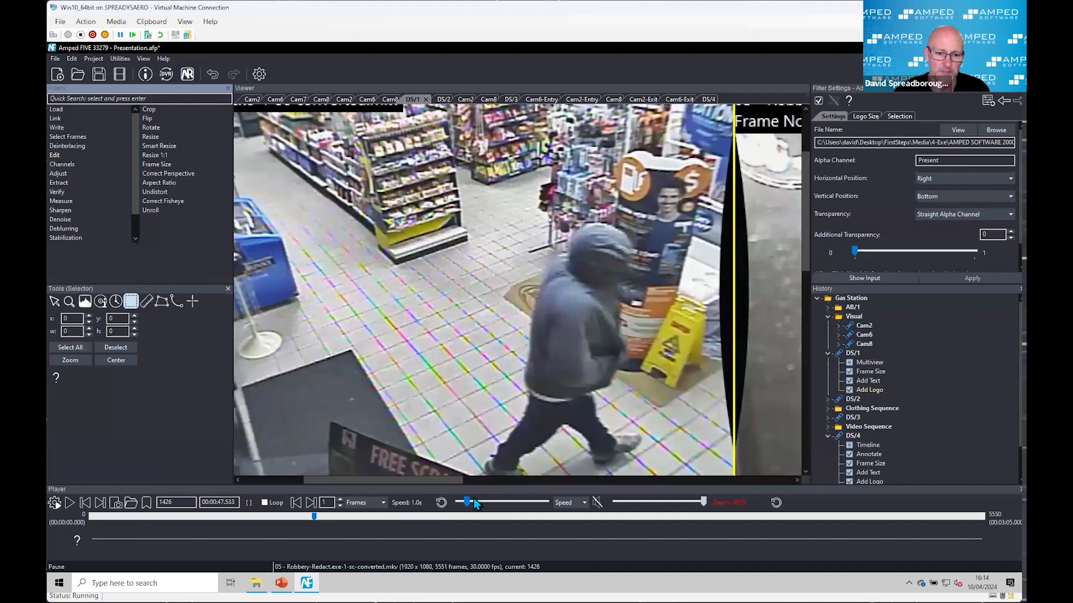
left_click_drag(435, 482, 374, 480)
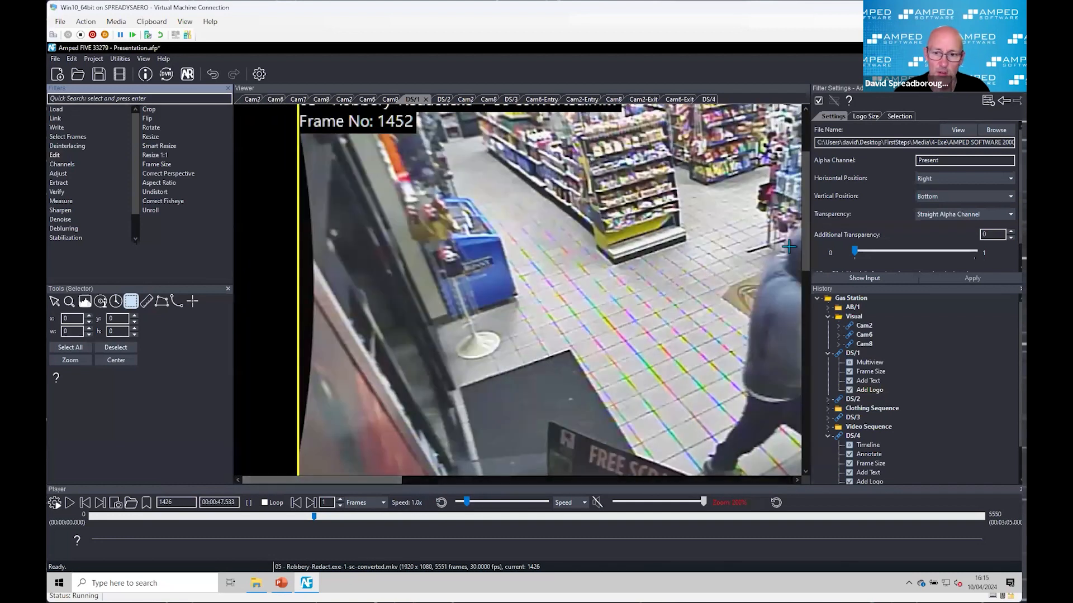
left_click_drag(803, 255, 803, 213)
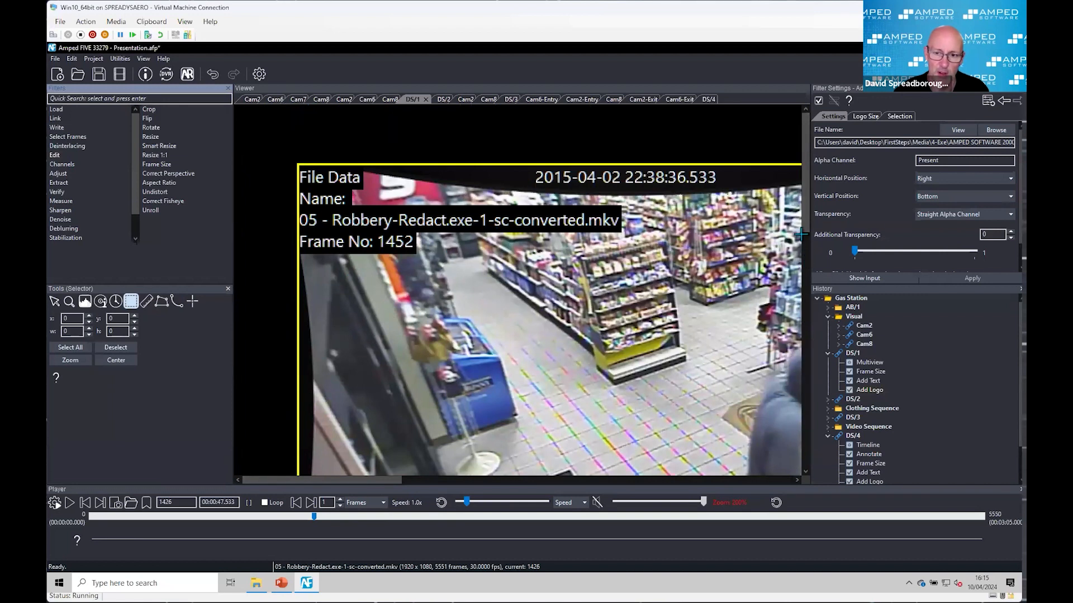
left_click_drag(805, 221, 800, 349)
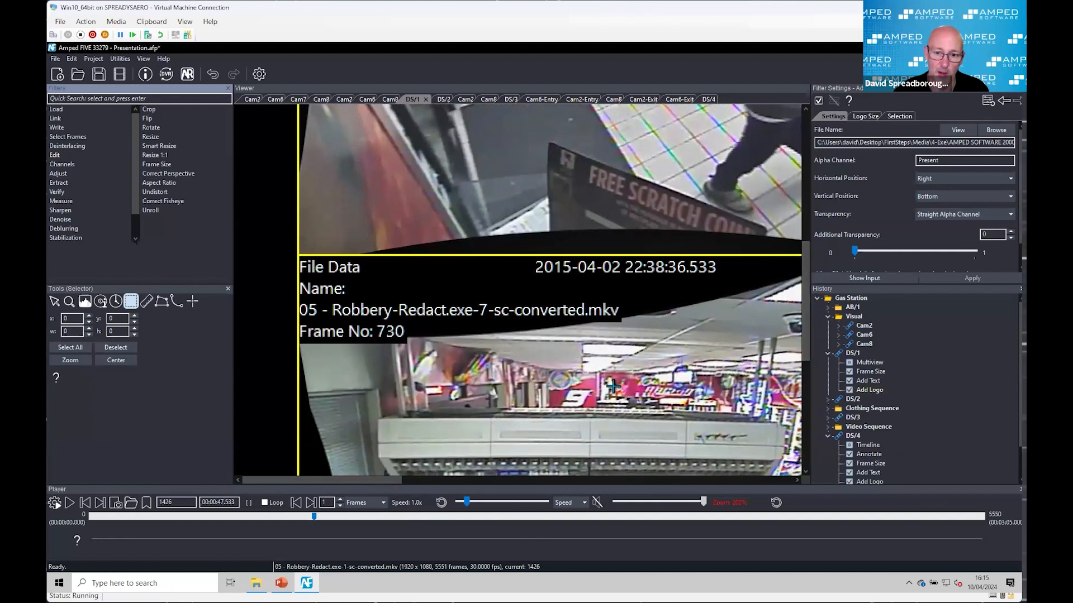
scroll(613, 385, "down", 3)
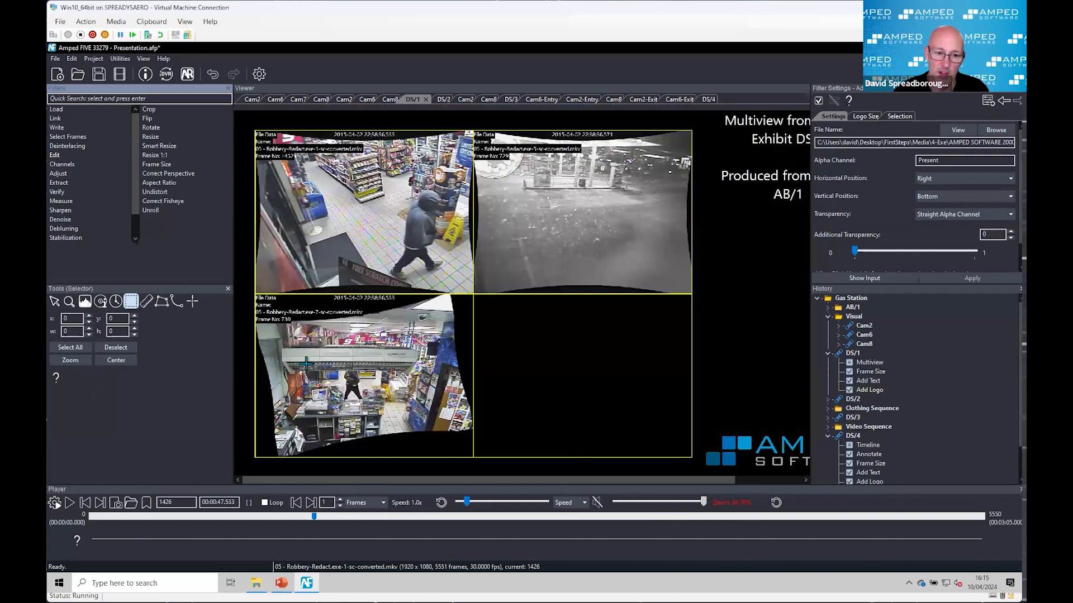
scroll(306, 364, "up", 1)
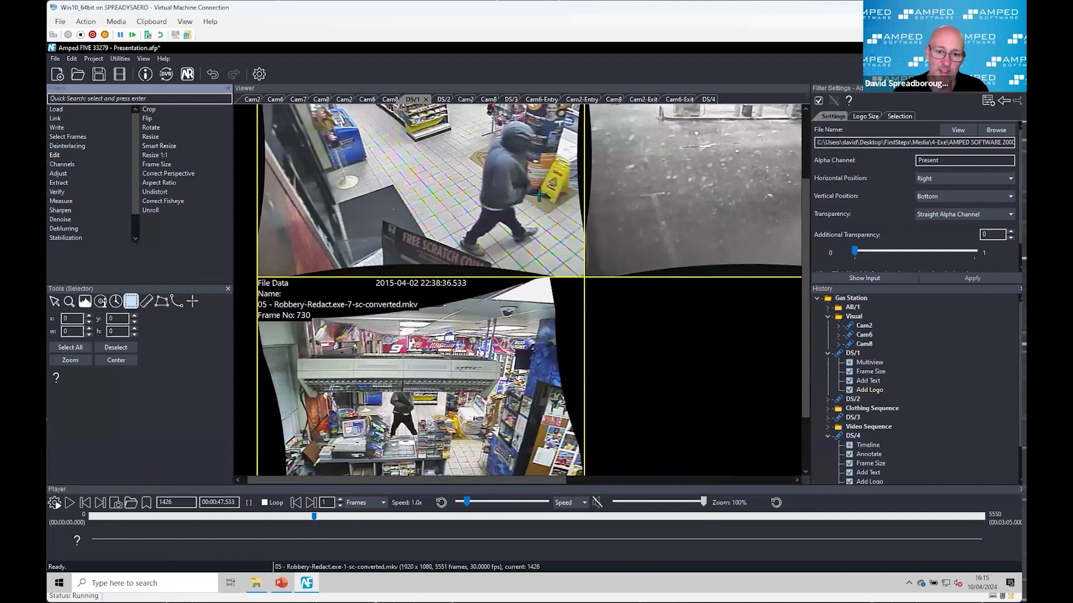
scroll(496, 224, "down", 1)
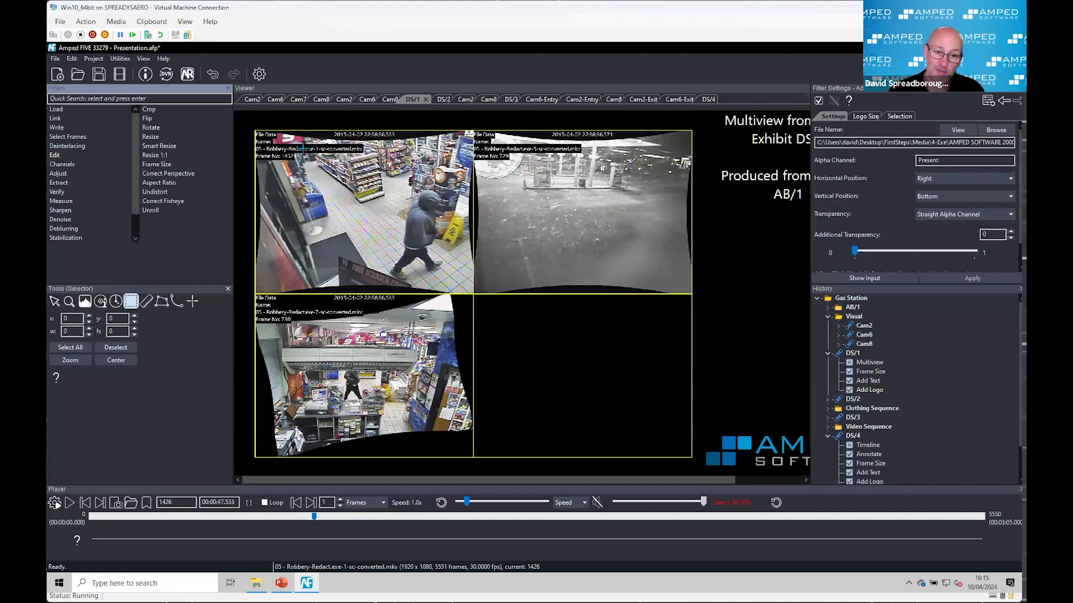
scroll(287, 158, "up", 1)
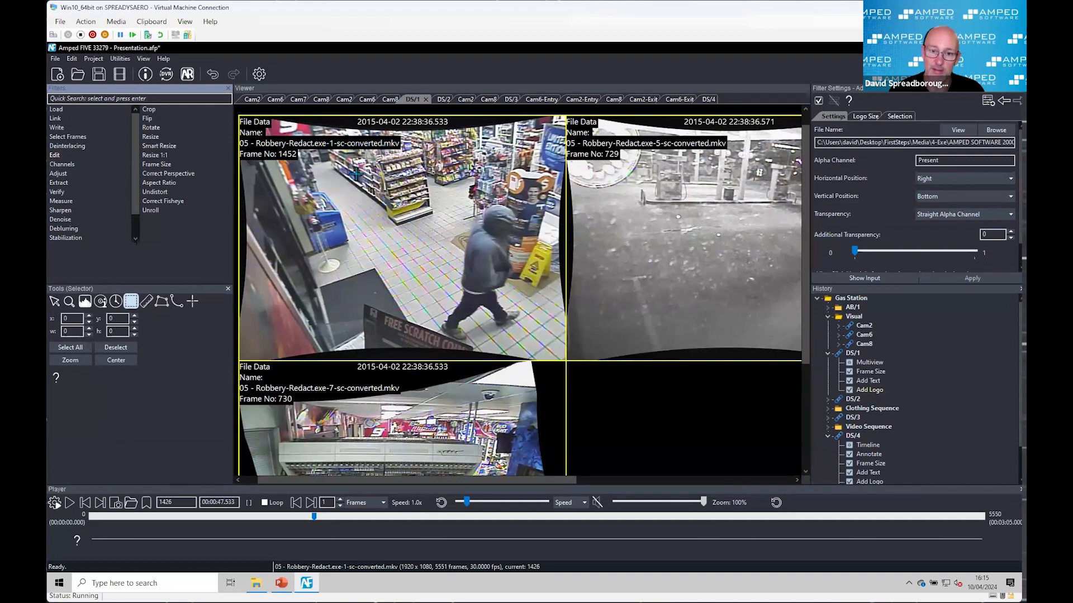
scroll(538, 229, "down", 1)
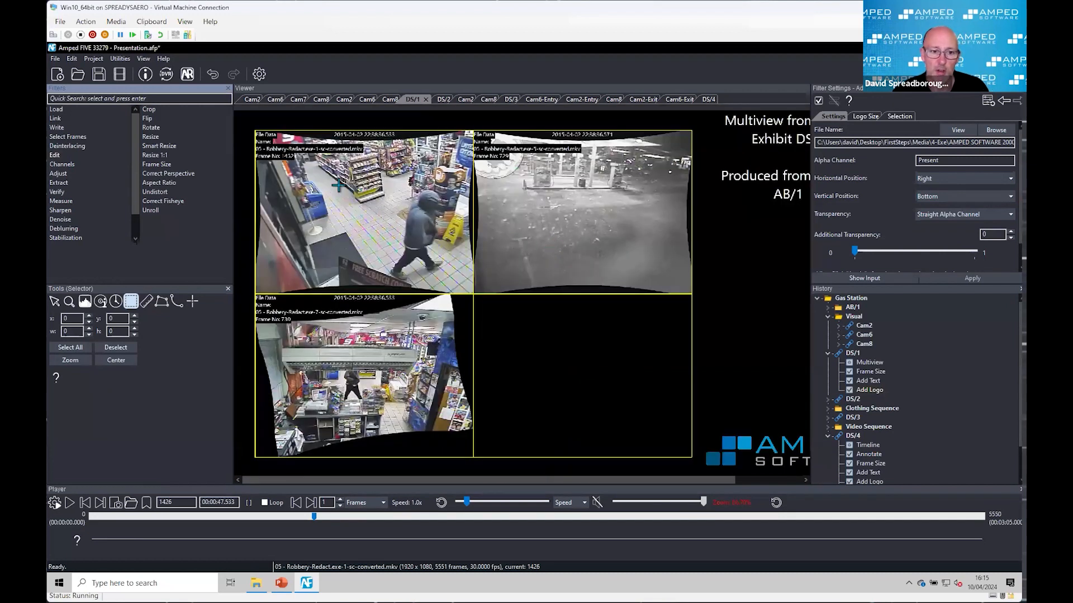
scroll(297, 171, "up", 1)
scroll(494, 308, "down", 1)
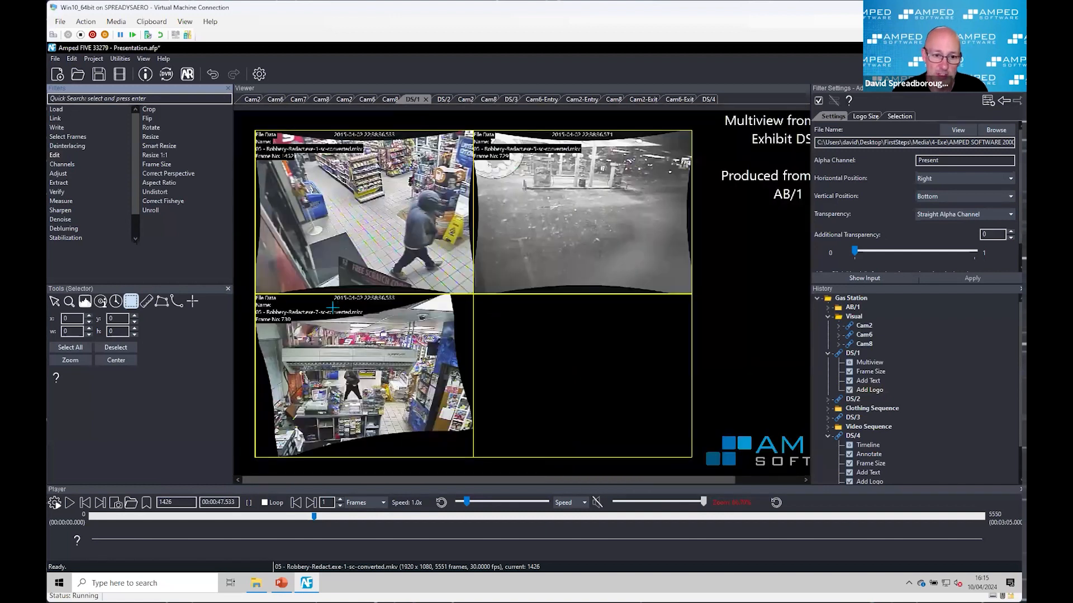
scroll(298, 304, "up", 1)
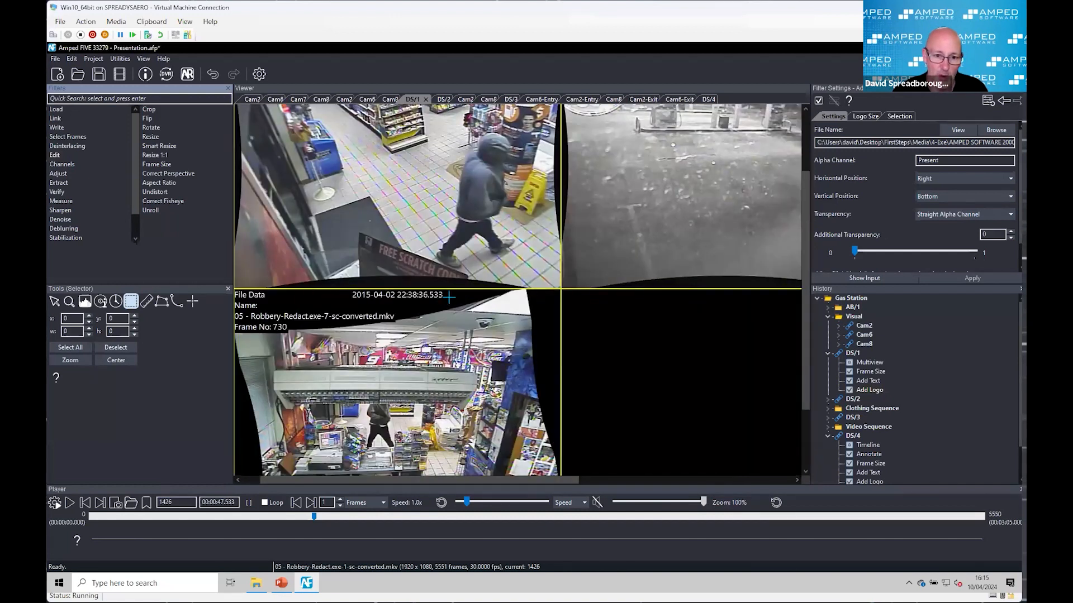
scroll(449, 288, "down", 1)
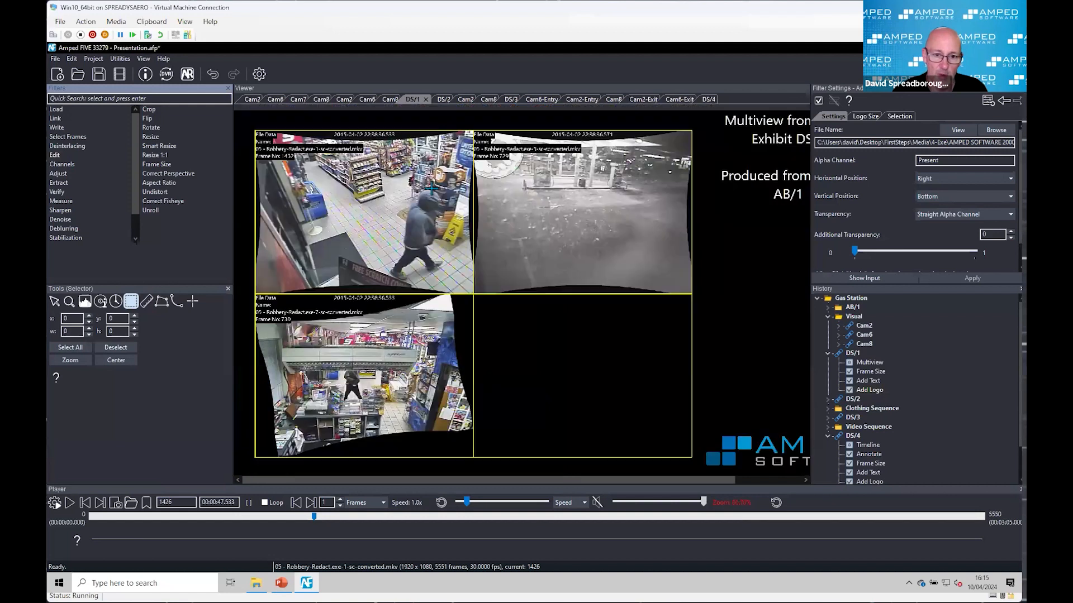
scroll(409, 153, "up", 1)
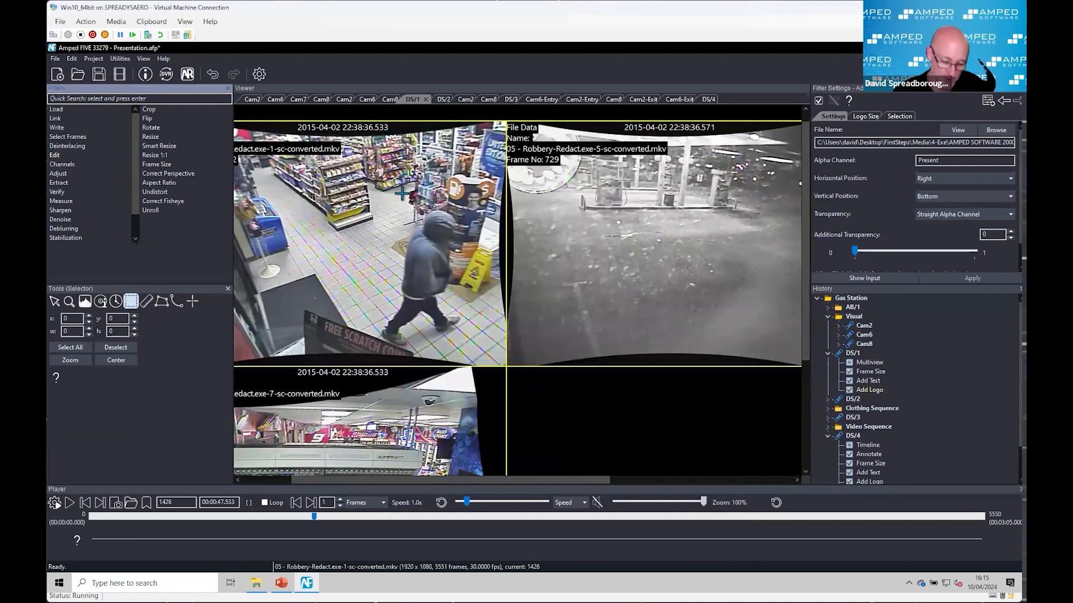
Step: Advance the DS/1 multiview frame by frame to frame 1428, comparing the timestamps of the cameras
key("Right")
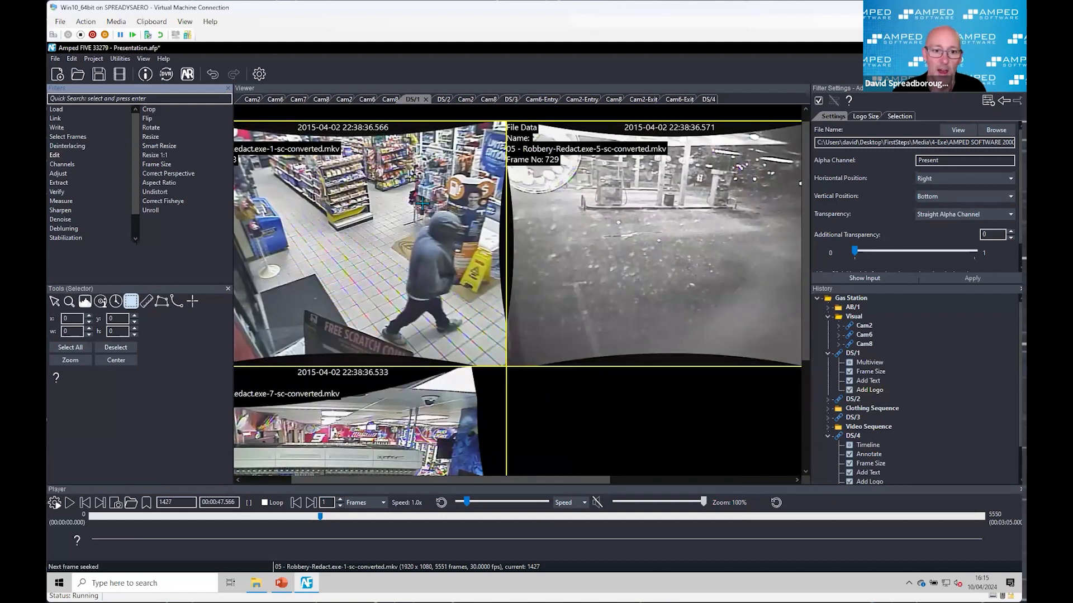
scroll(424, 301, "down", 1)
scroll(419, 310, "up", 1)
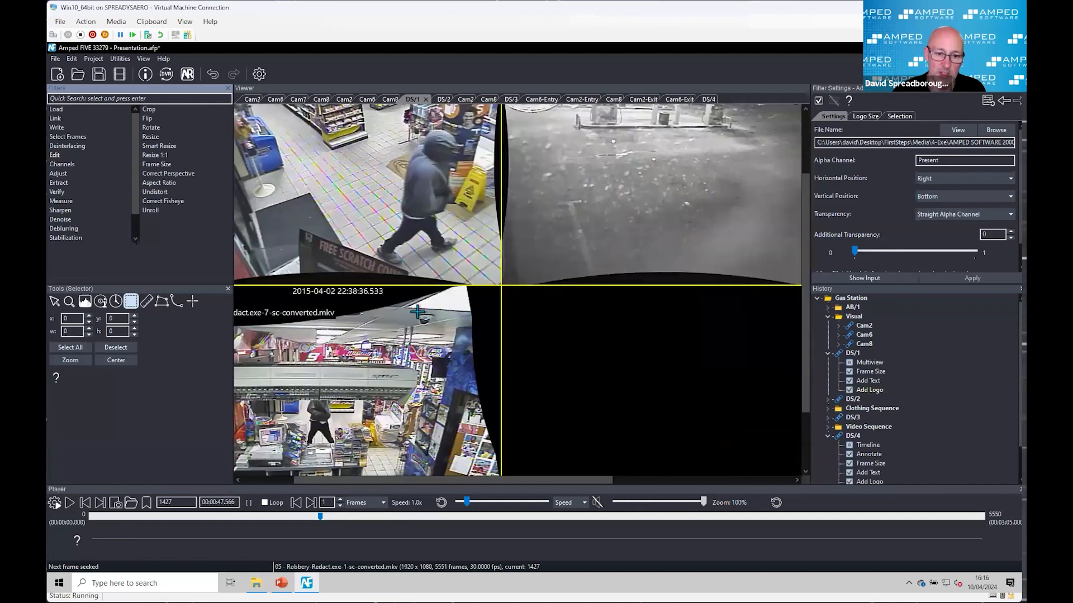
key("Right")
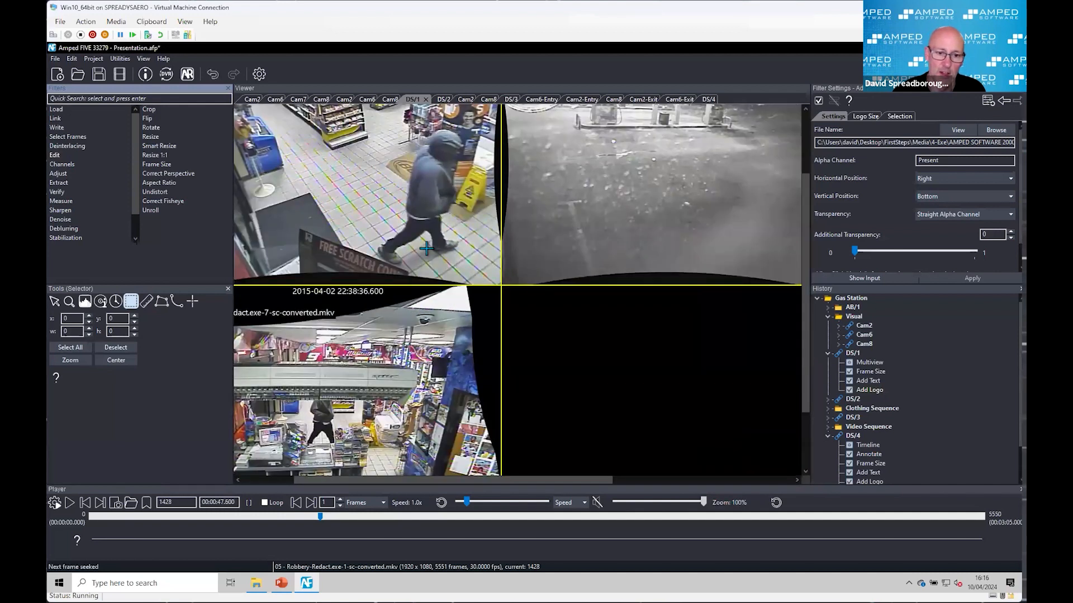
Step: Close the Presentation project without saving it and start a new empty project
scroll(428, 249, "down", 1)
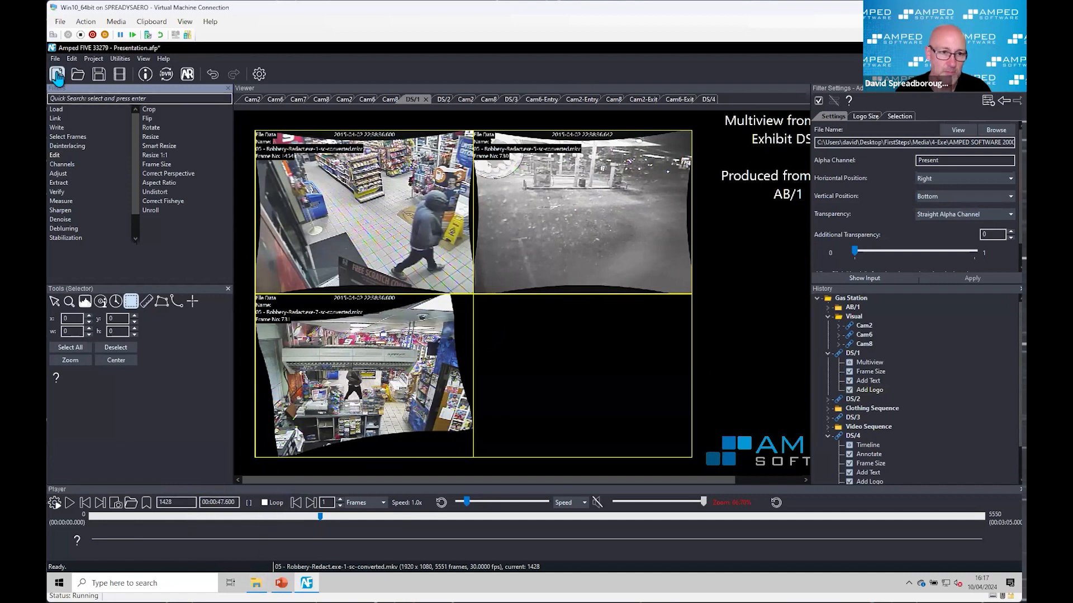
left_click(76, 77)
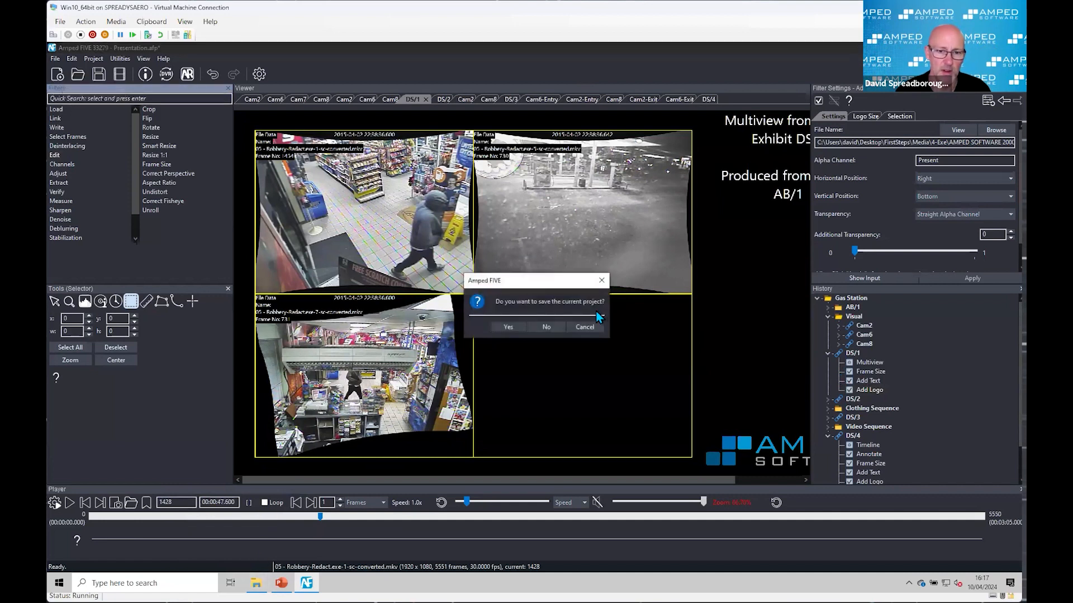
left_click(544, 332)
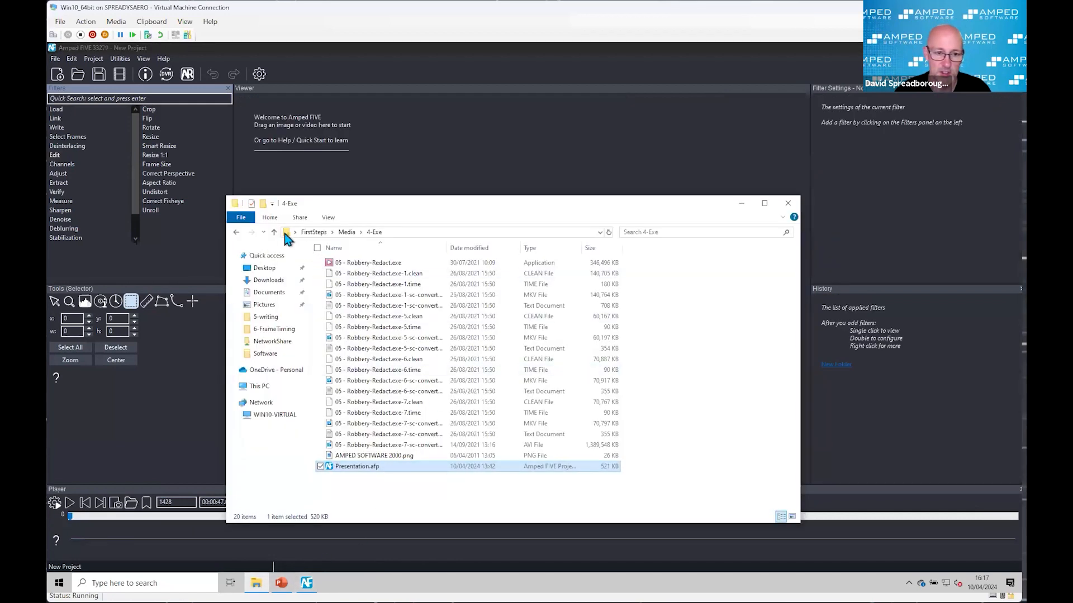
Step: Open the FIVE_TestCard_001.afp project from the 5-writing folder inside Media
left_click(274, 232)
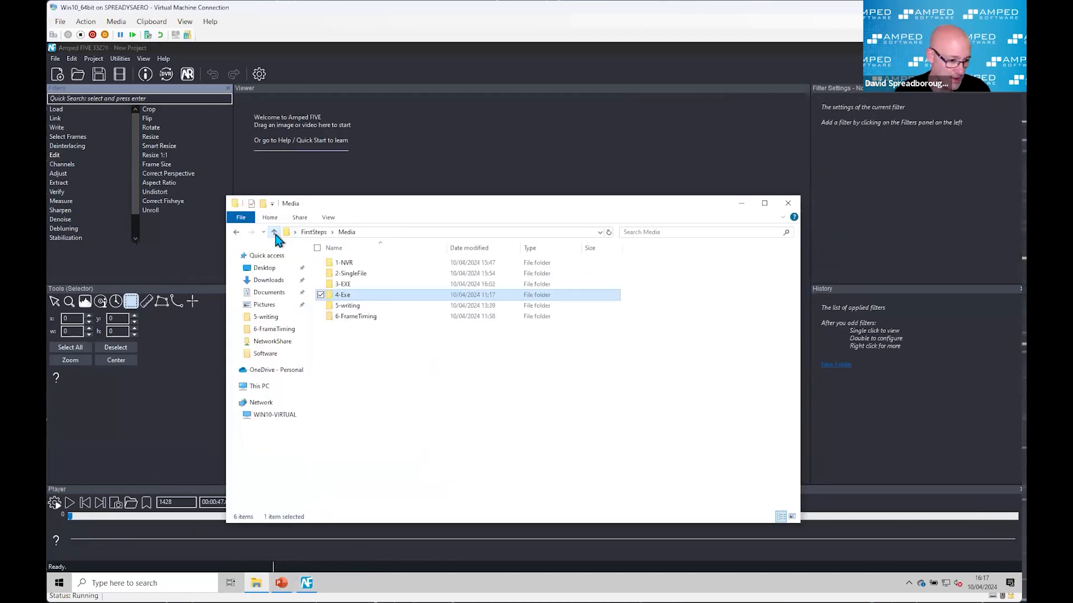
double_click(372, 306)
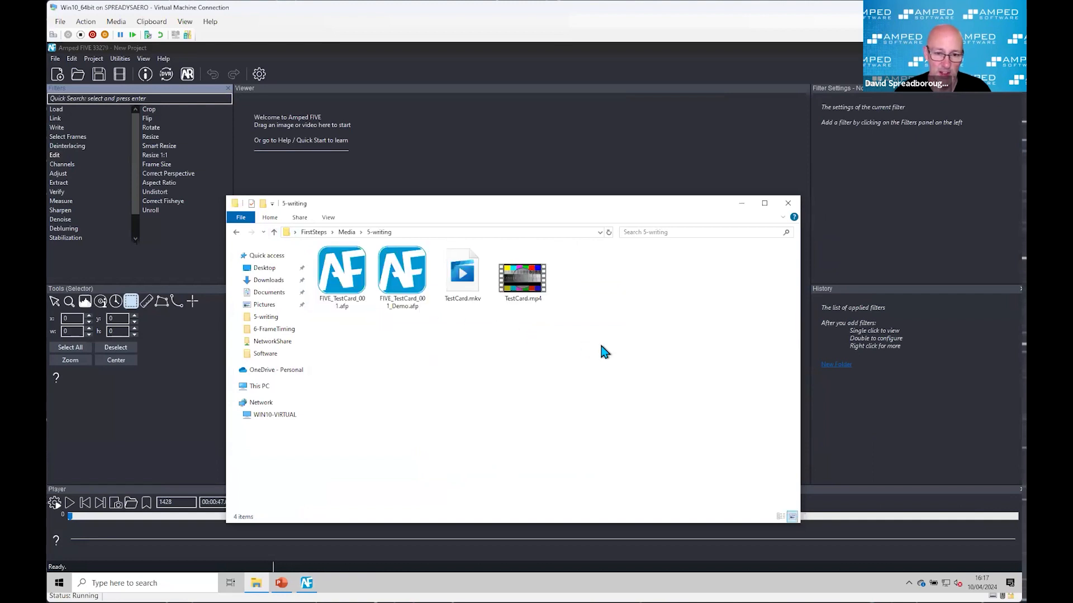
left_click_drag(538, 206, 504, 161)
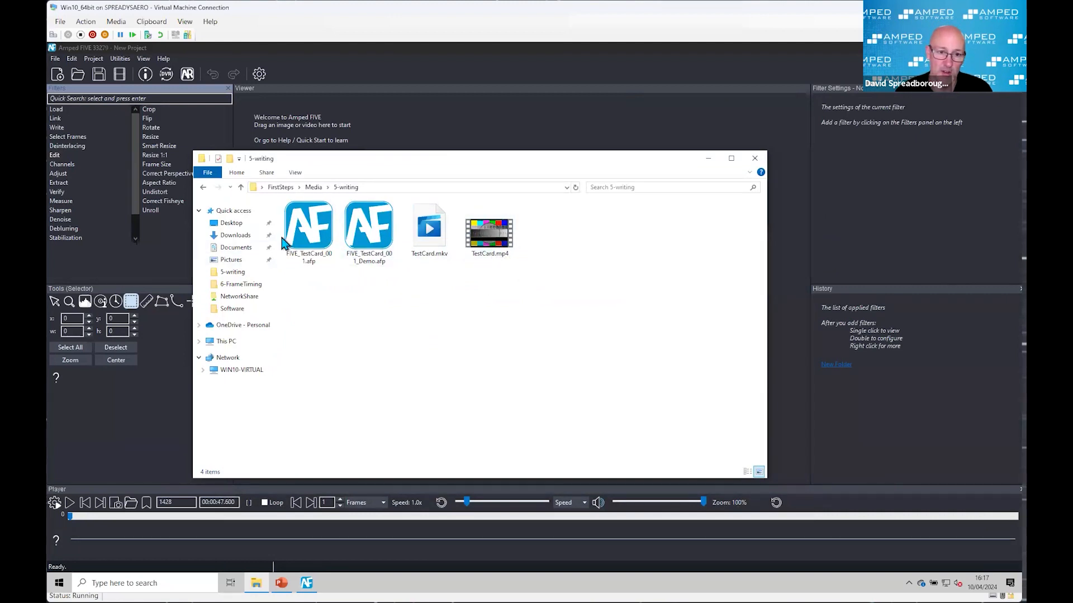
left_click(299, 233)
double_click(299, 232)
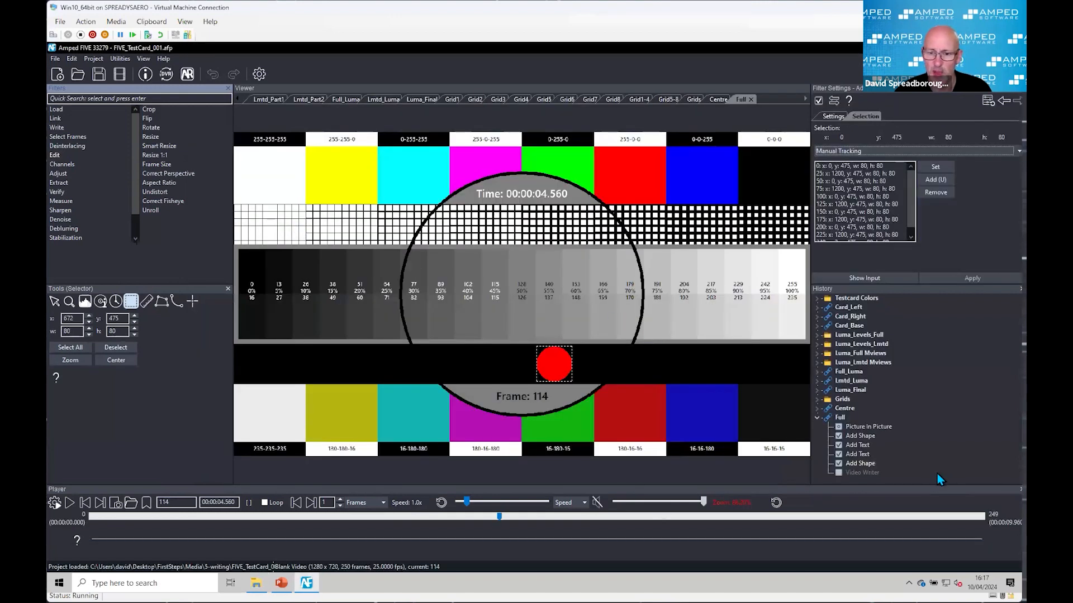
Step: Clear the selection around the red ball and play the Full test card from frame 5 to a pause at frame 116
left_click(117, 349)
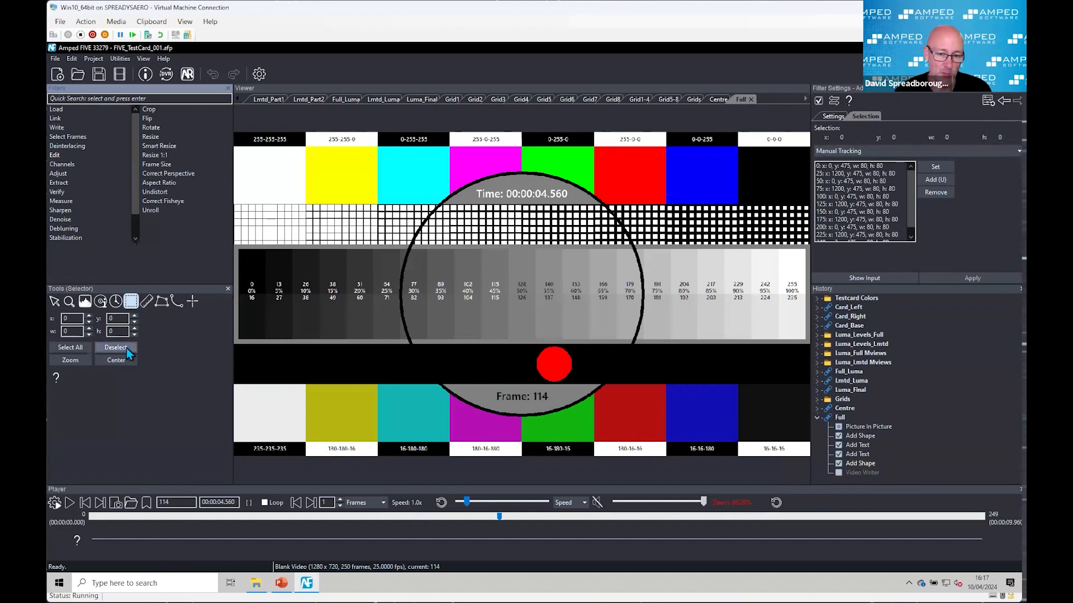
left_click(109, 516)
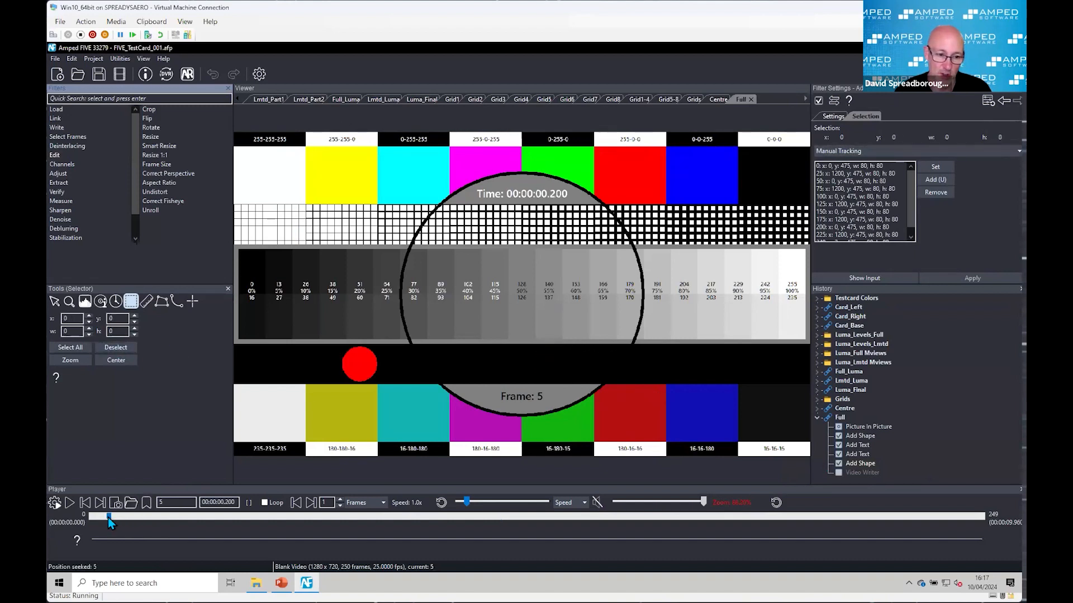
left_click(69, 505)
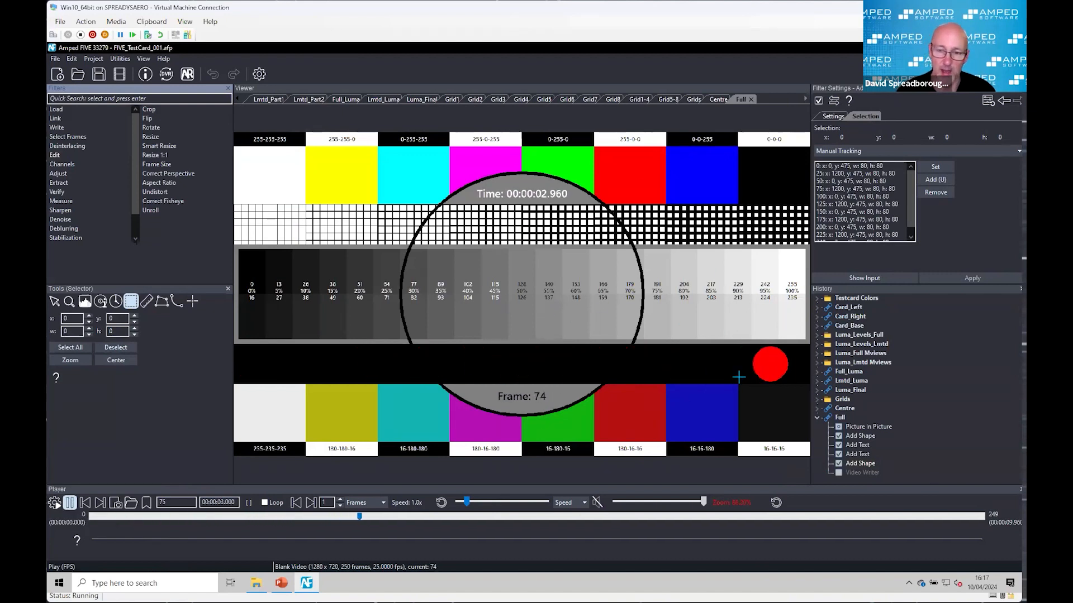
key("space")
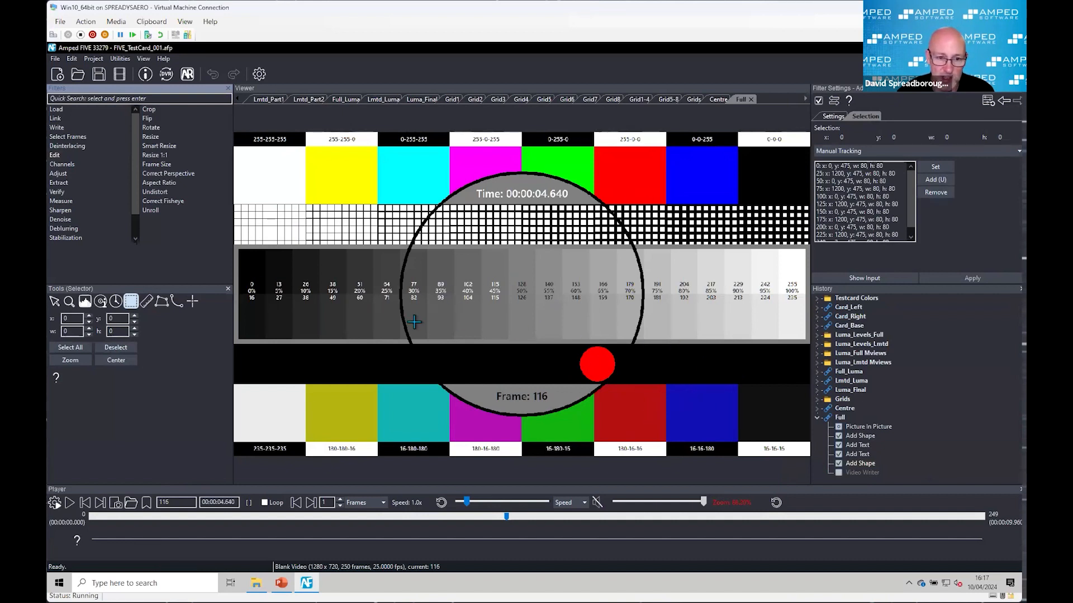
Step: Examine the test card's grayscale steps up close and check their pixel values with the Inspector tool
scroll(394, 324, "up", 3)
scroll(391, 325, "down", 1)
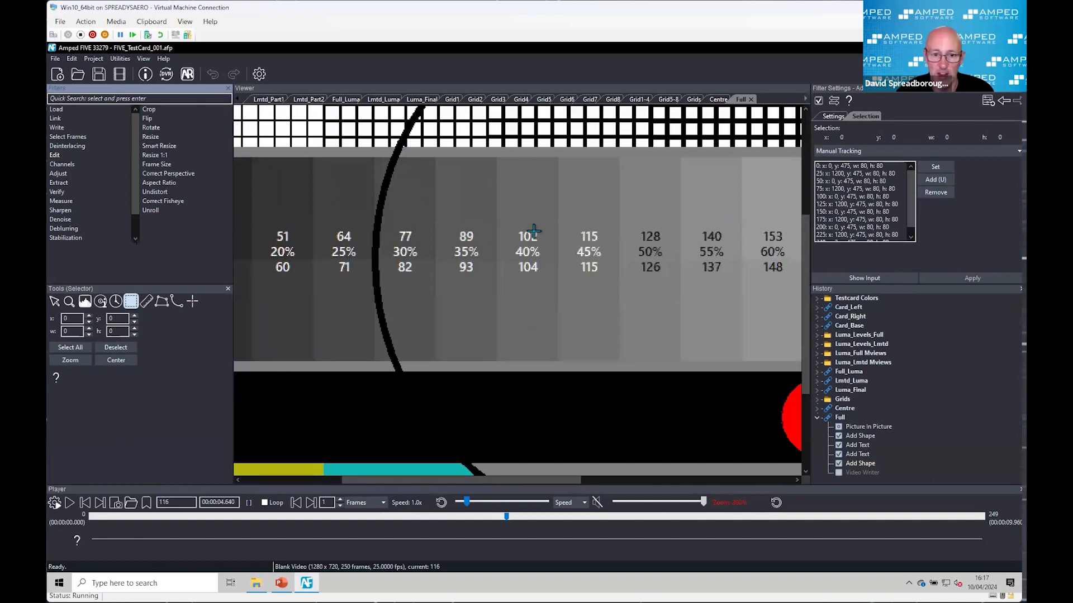
scroll(532, 229, "down", 1)
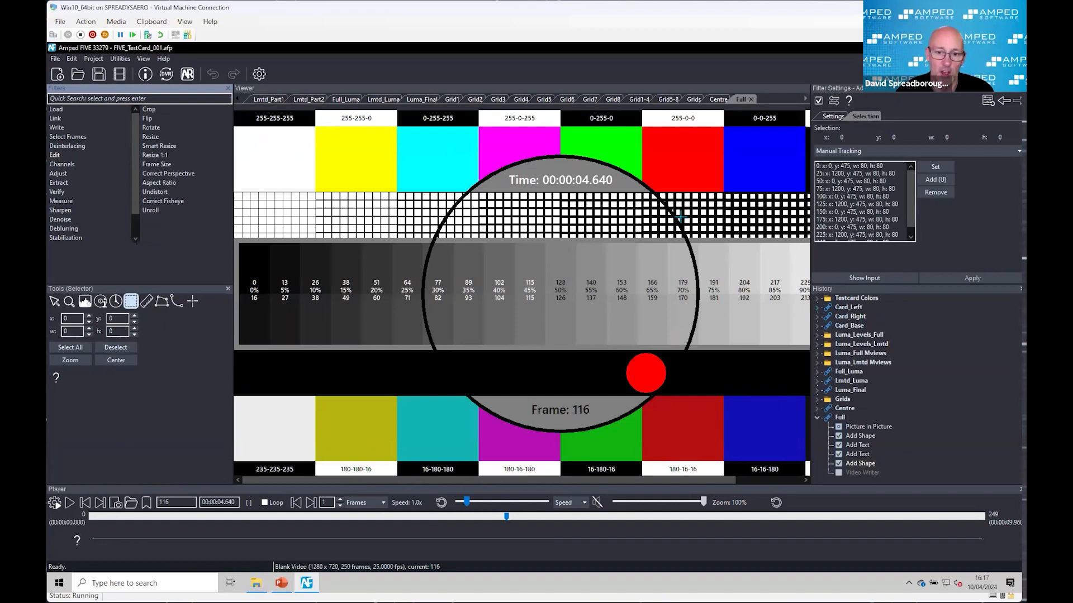
left_click(55, 302)
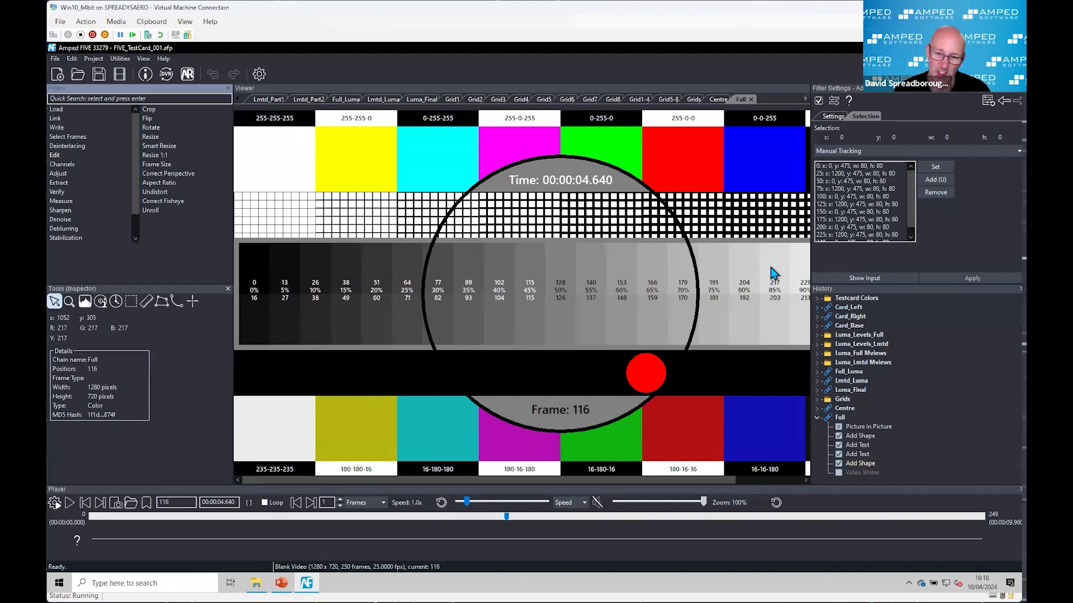
scroll(716, 380, "down", 1)
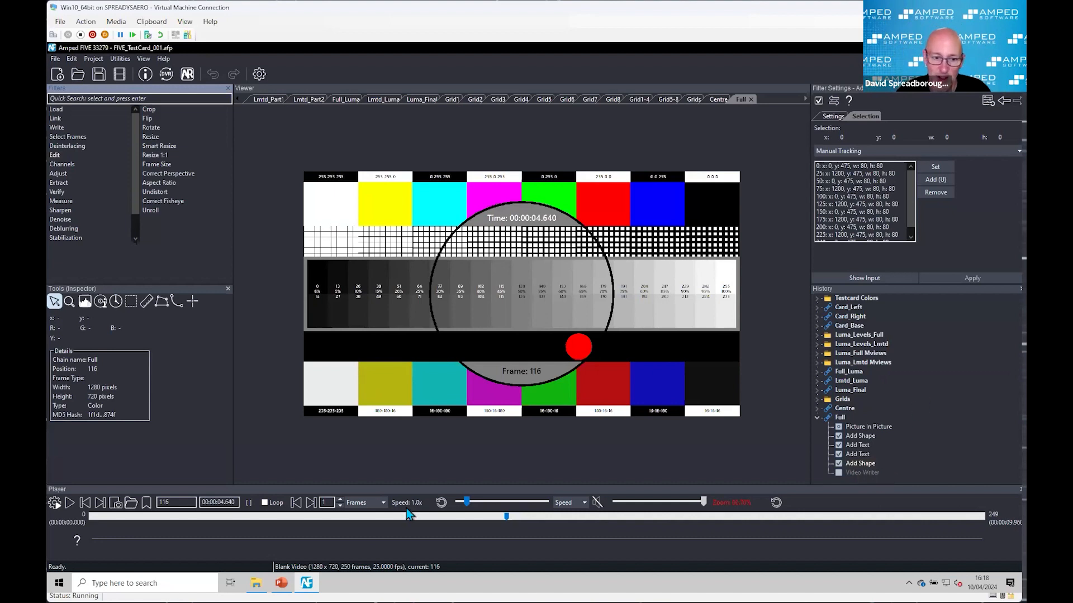
Step: Collapse the Full chain and load TestCard.mp4 from the 5-writing folder into the project as a new chain
left_click(816, 417)
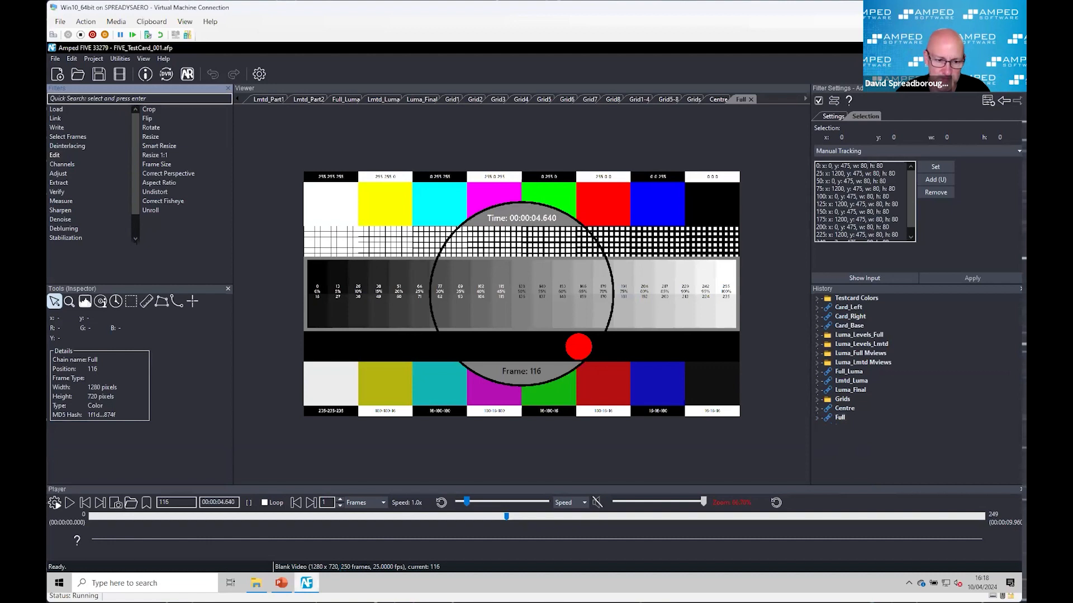
left_click(256, 583)
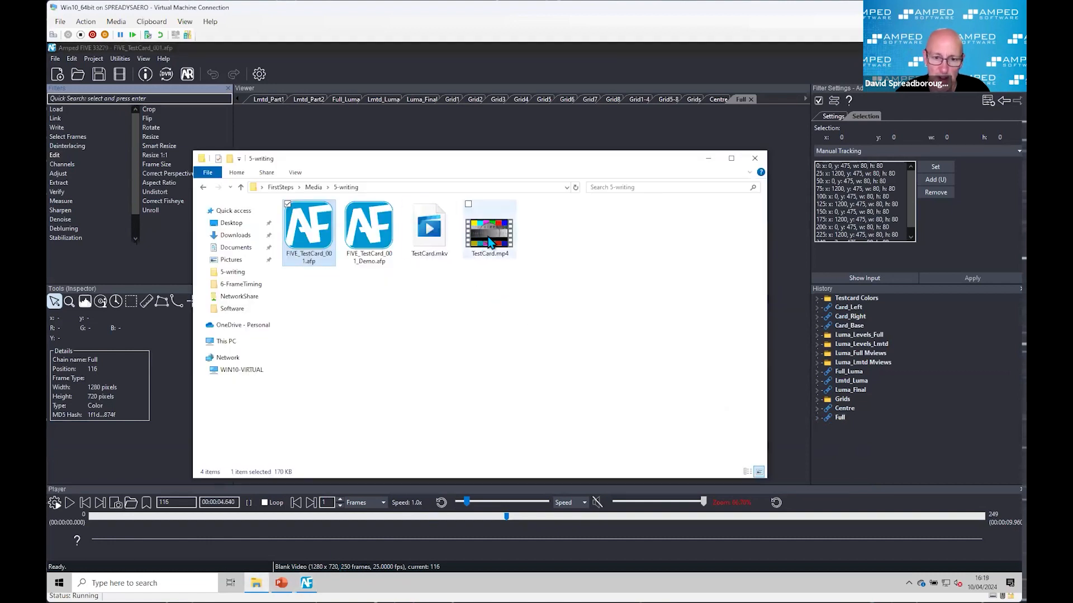
left_click_drag(489, 229, 897, 460)
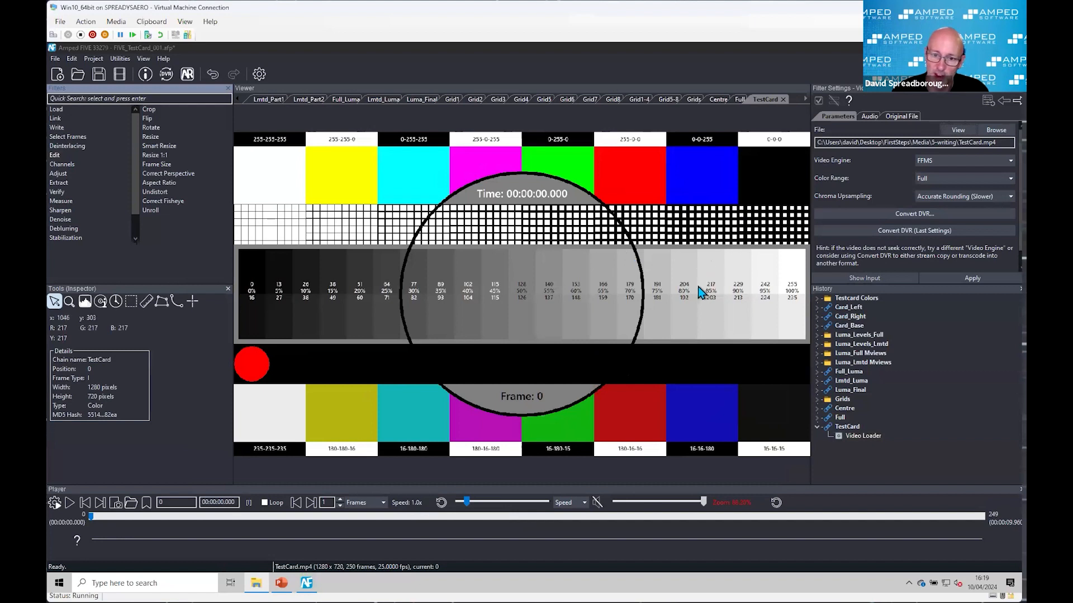
Step: Compare the pixel values of the grayscale steps in the written TestCard video with their printed levels, and display the Link filters
scroll(701, 297, "up", 5)
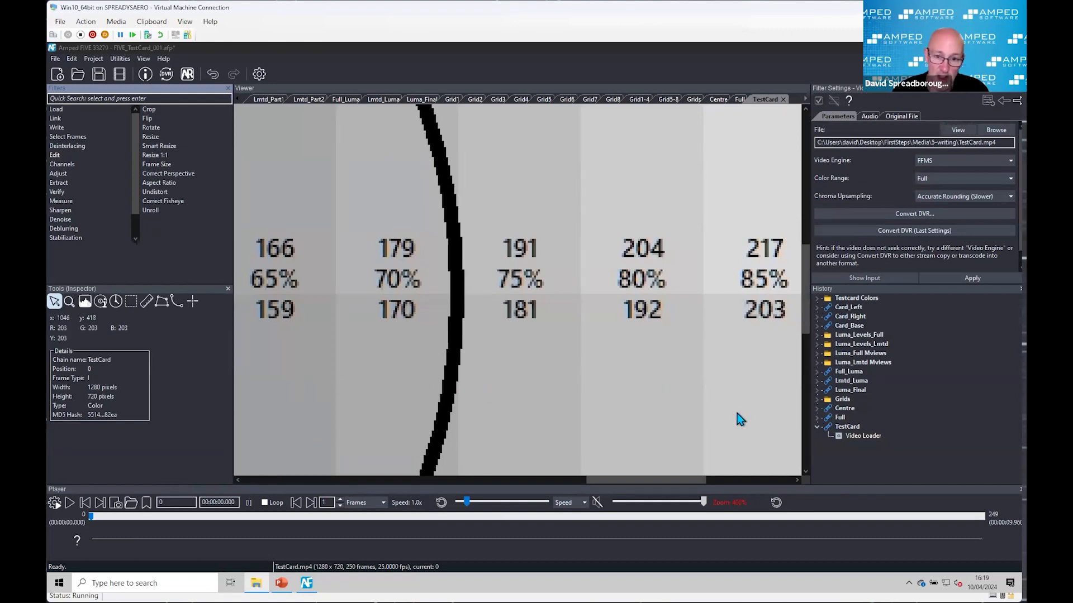
scroll(737, 414, "down", 1)
scroll(736, 413, "down", 2)
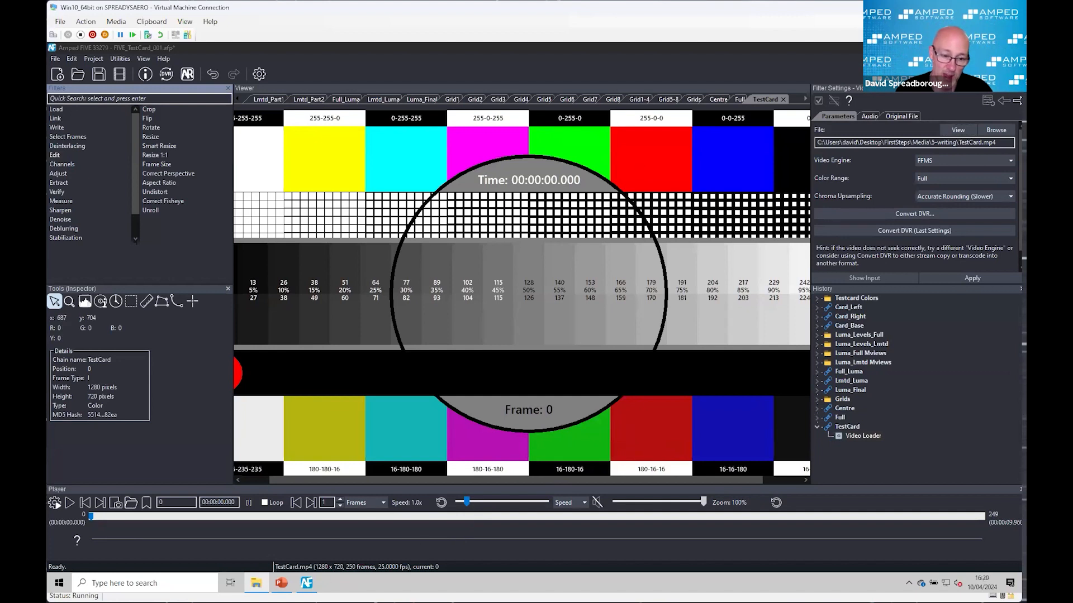
left_click(58, 119)
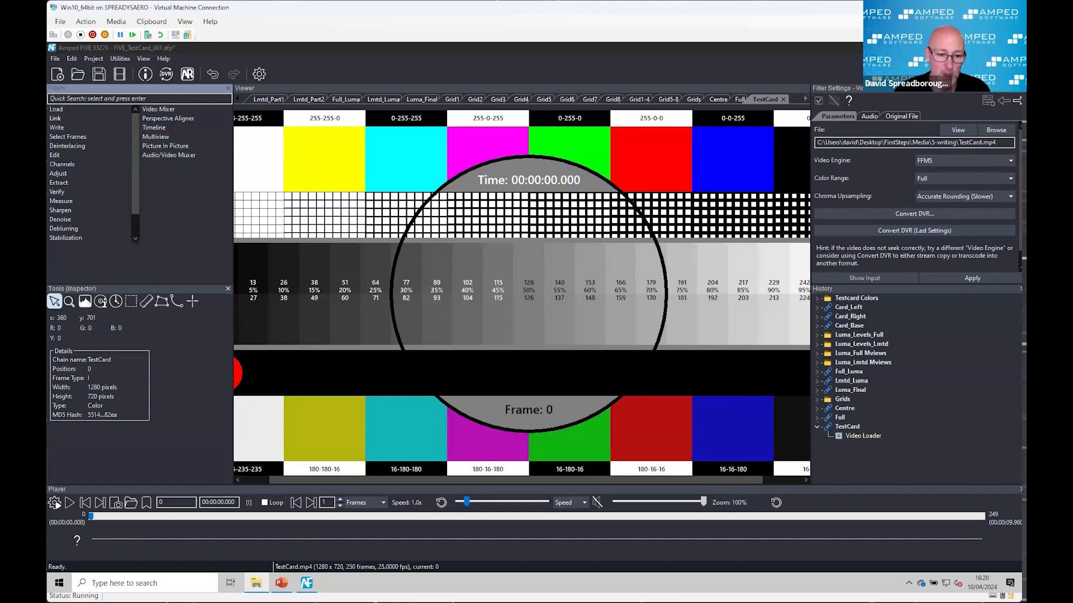
Step: Switch to File Explorer and open the 6-FrameTiming folder inside Media
left_click(256, 583)
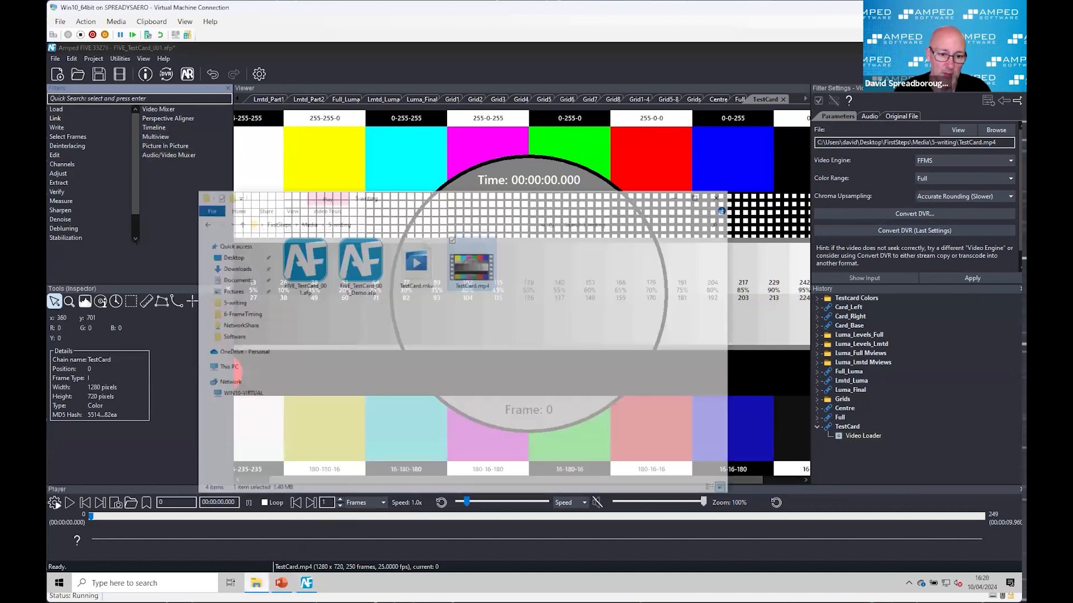
left_click(243, 188)
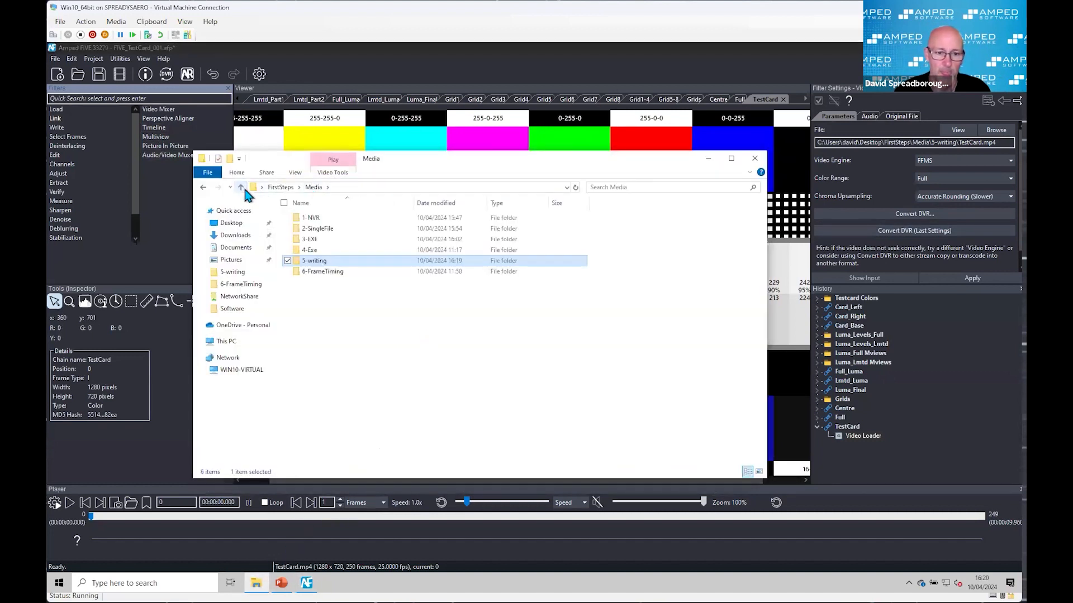
double_click(316, 271)
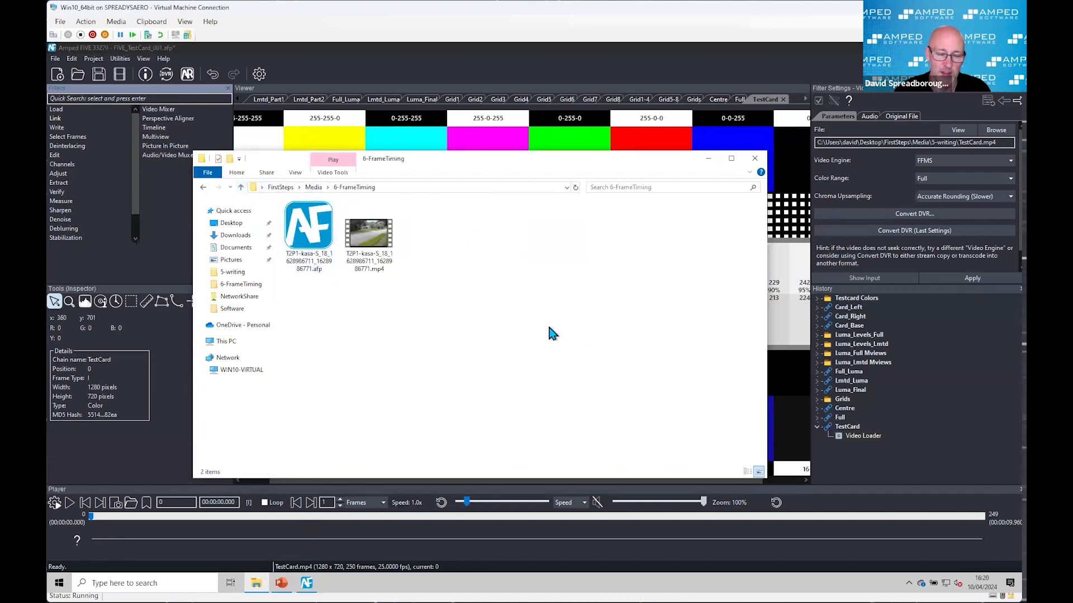
left_click_drag(476, 160, 468, 162)
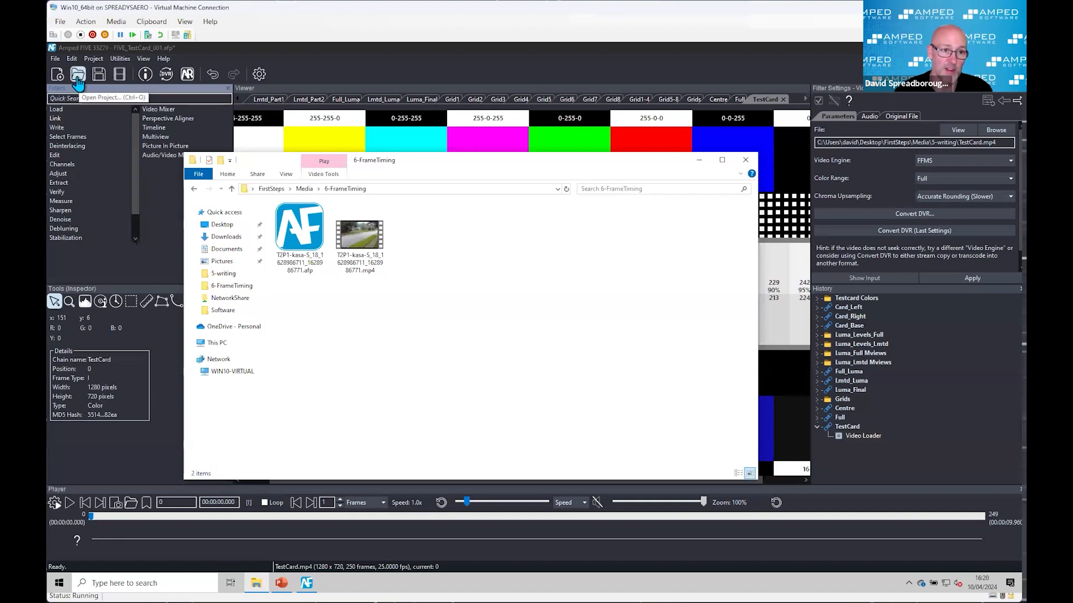
left_click(58, 80)
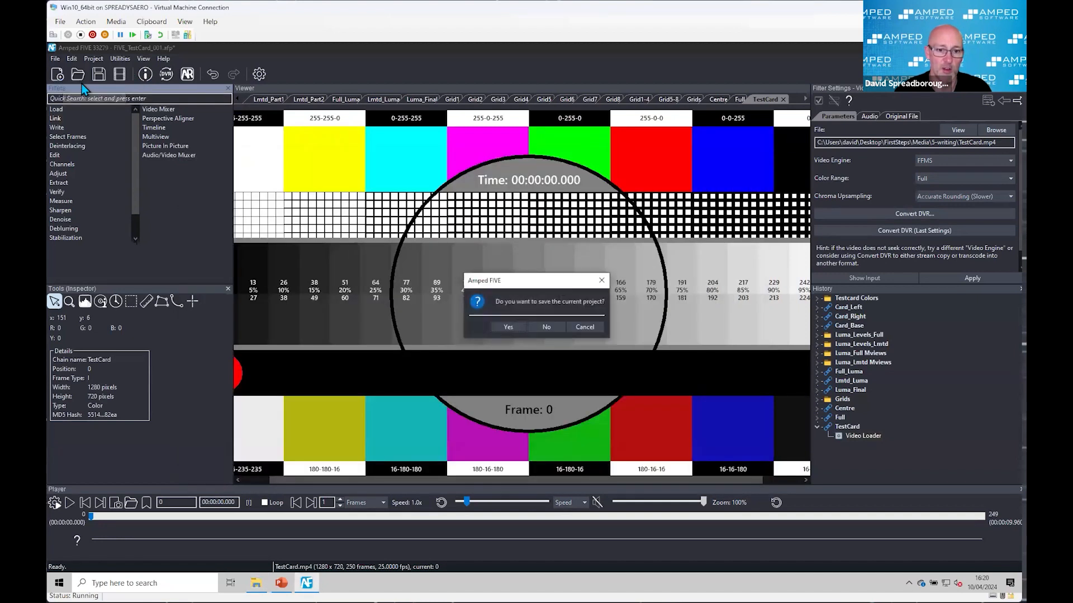
left_click(545, 327)
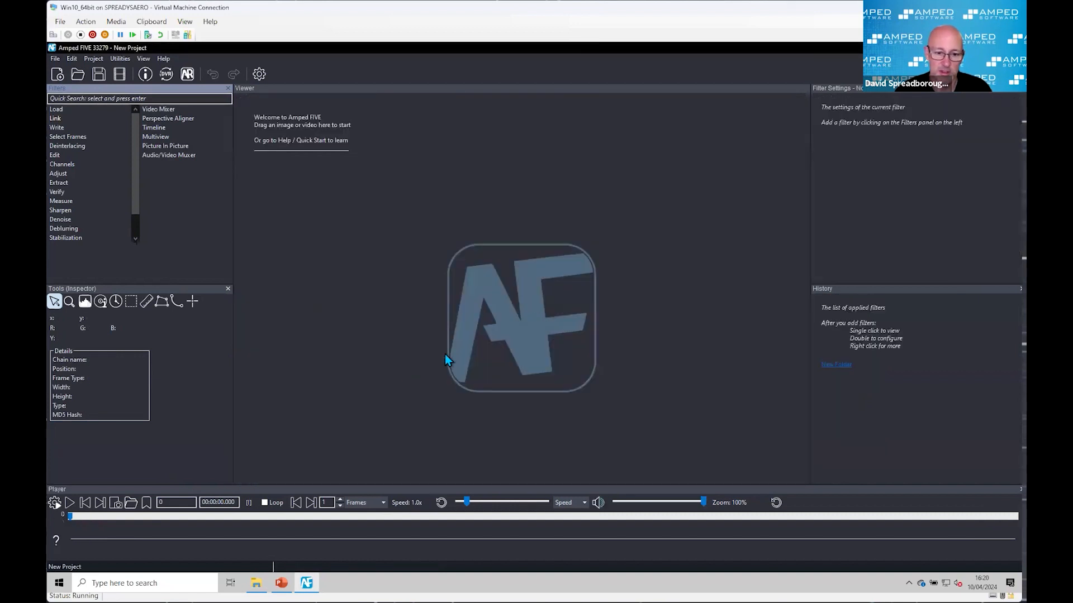
left_click(256, 583)
left_click_drag(373, 244, 540, 145)
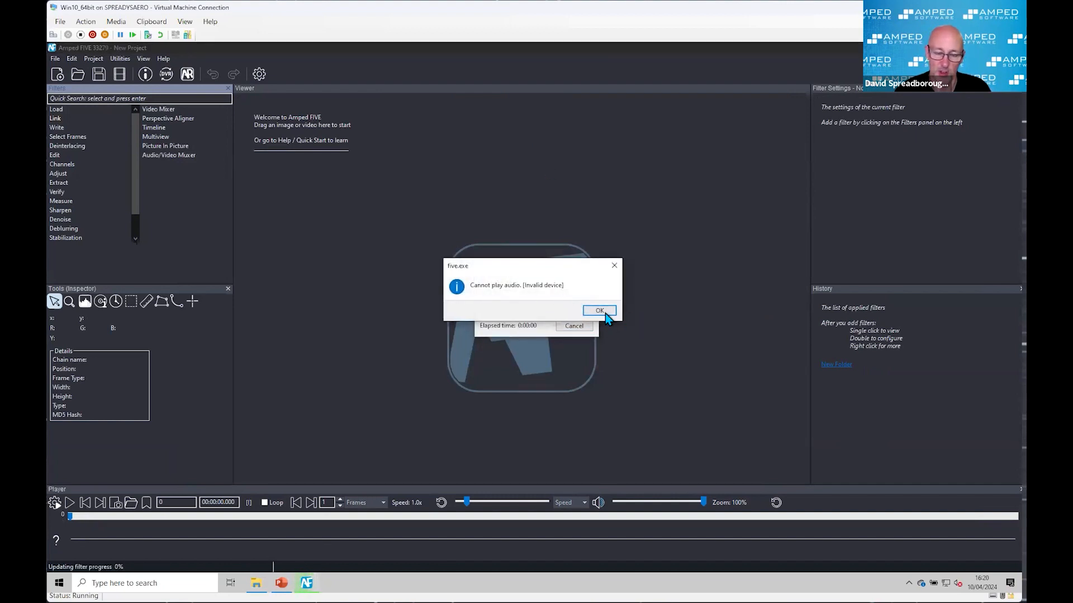
left_click(605, 312)
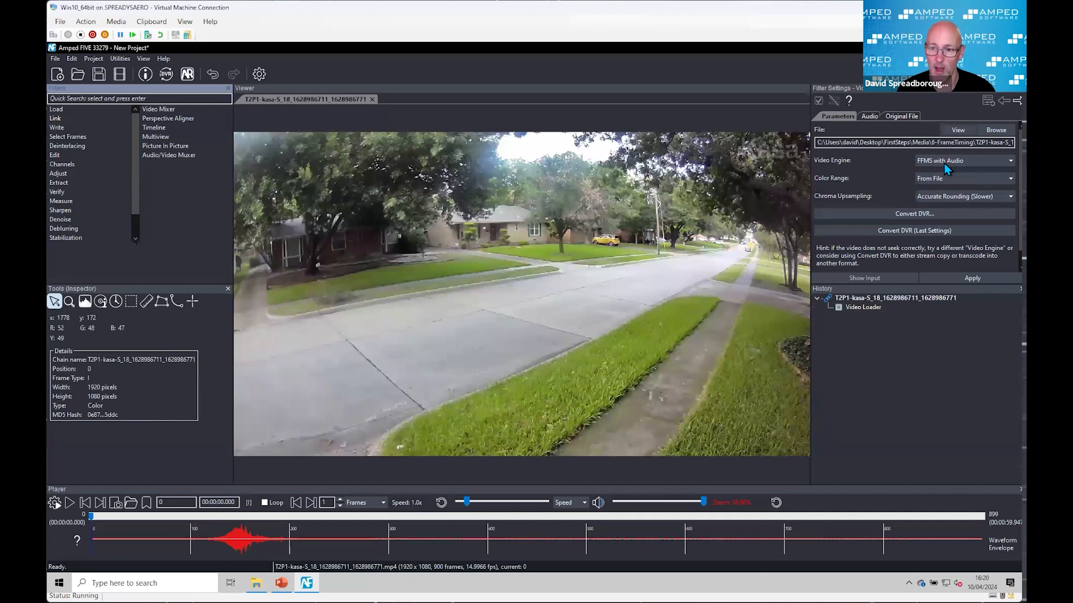
Step: Set the Video Loader's video engine to FFMS and apply the change
left_click(960, 161)
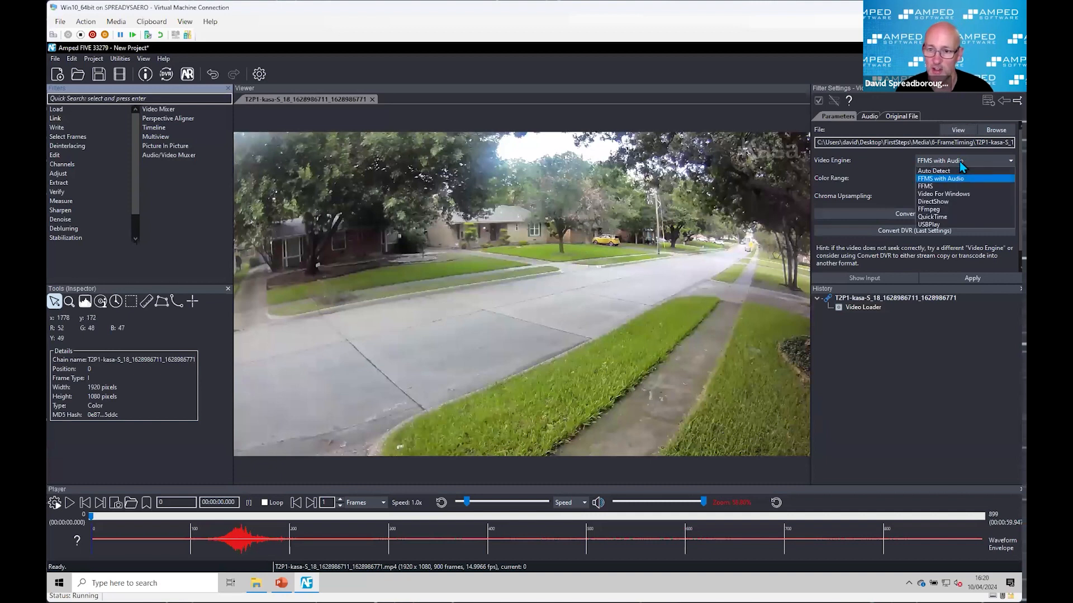
left_click(925, 186)
left_click(970, 277)
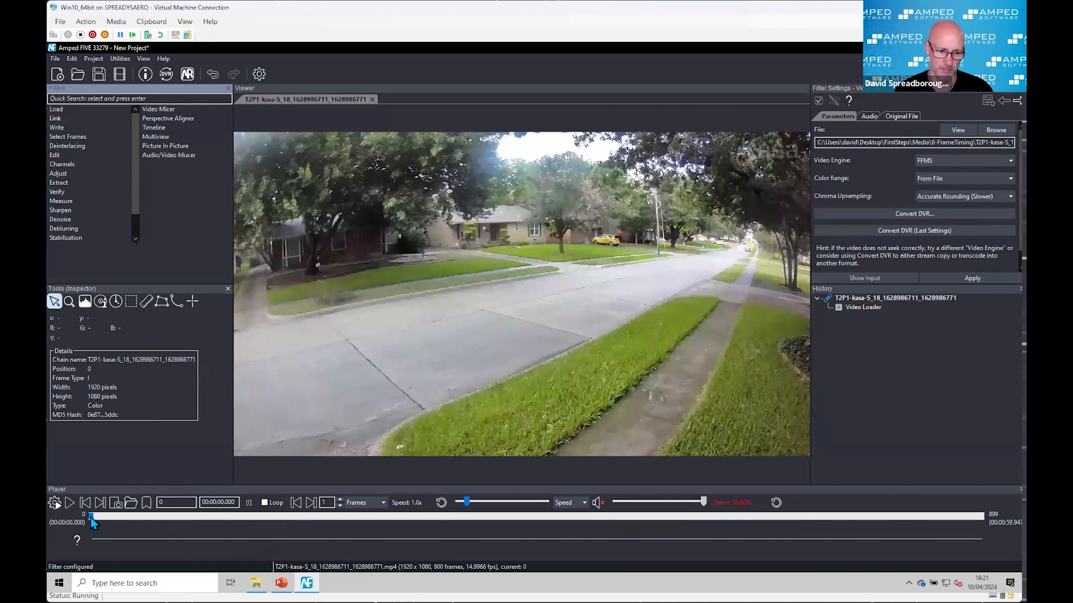
Step: Move the street video to frame 145, where the dark pickup passes, and switch the player to PTS-based playback
left_click_drag(91, 522, 235, 547)
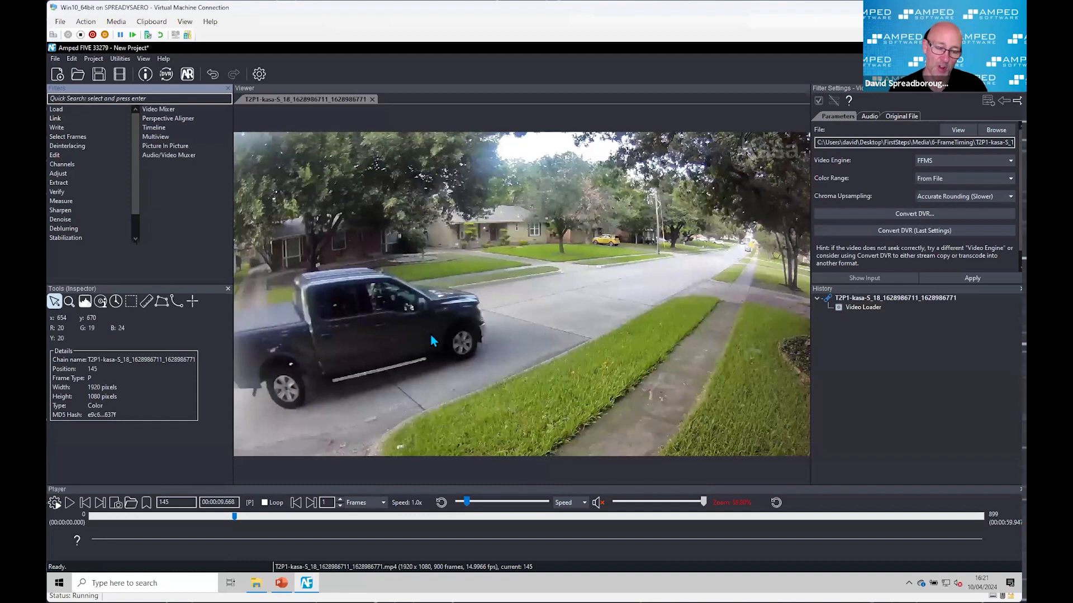
left_click(55, 503)
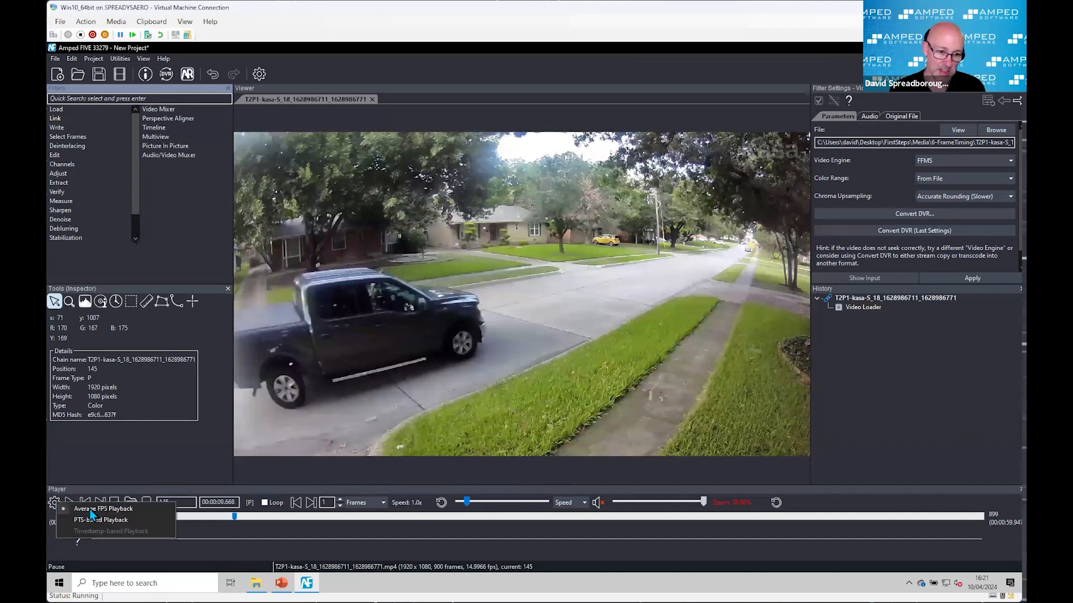
left_click(85, 522)
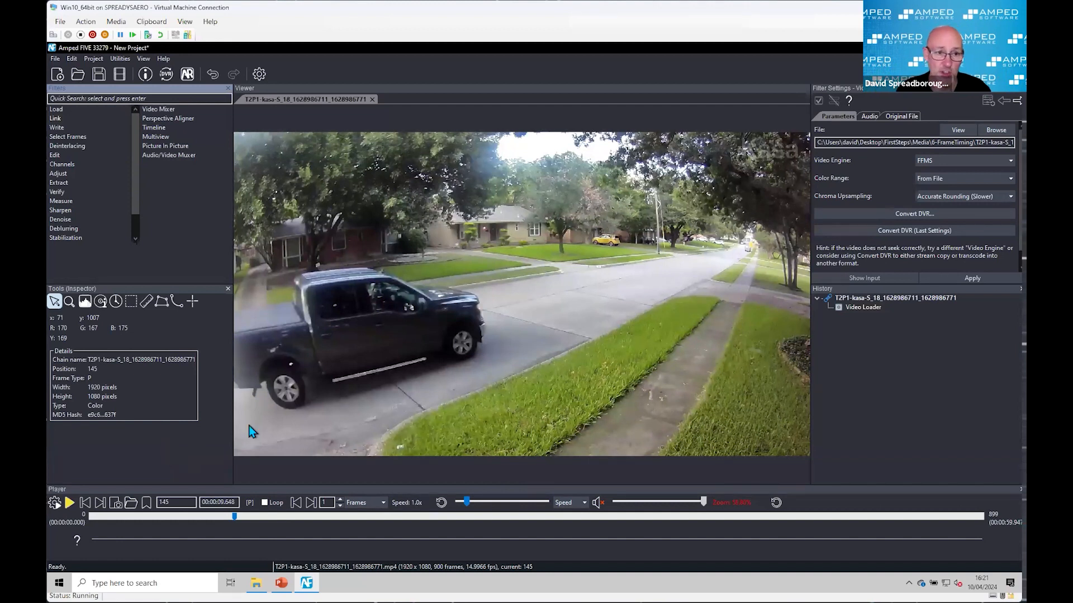
Step: Open the street video's Advanced File Info in an enlarged window and compare its MediaInfo and ffprobe reports
left_click(145, 78)
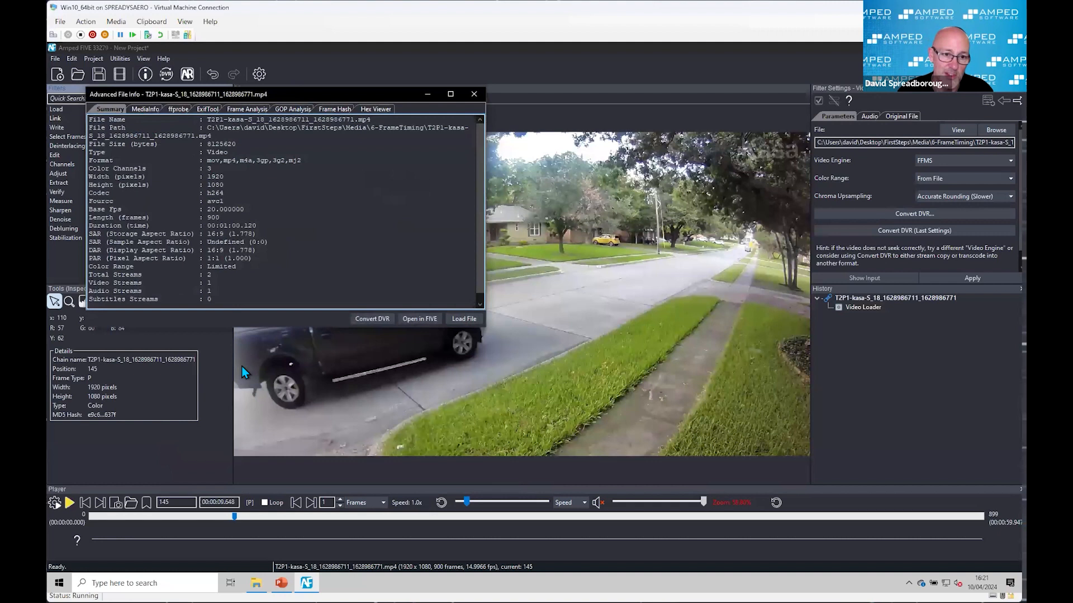
left_click_drag(281, 329, 247, 533)
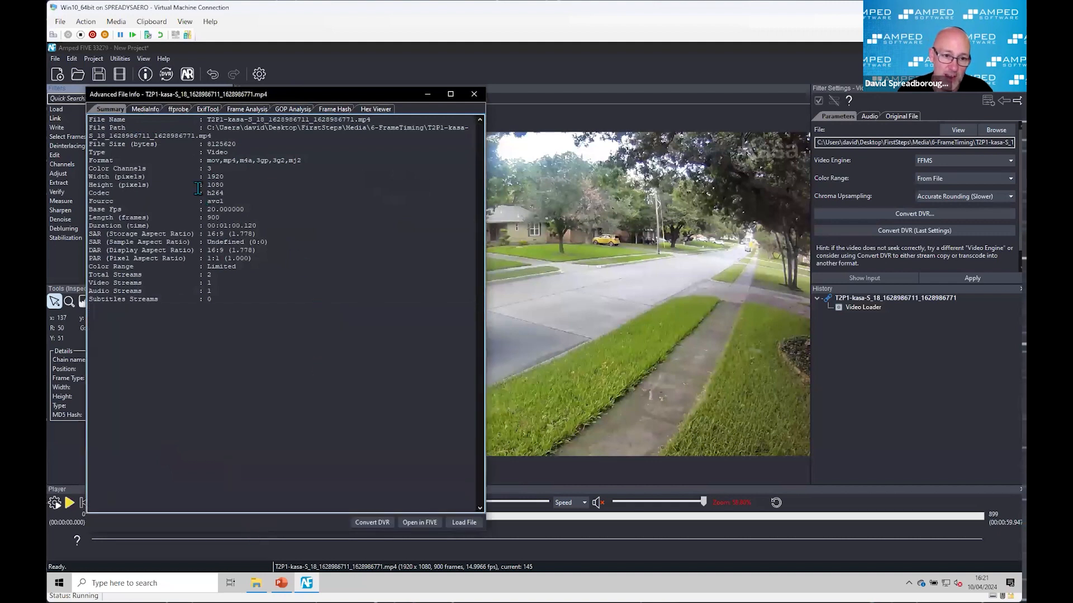
left_click(146, 109)
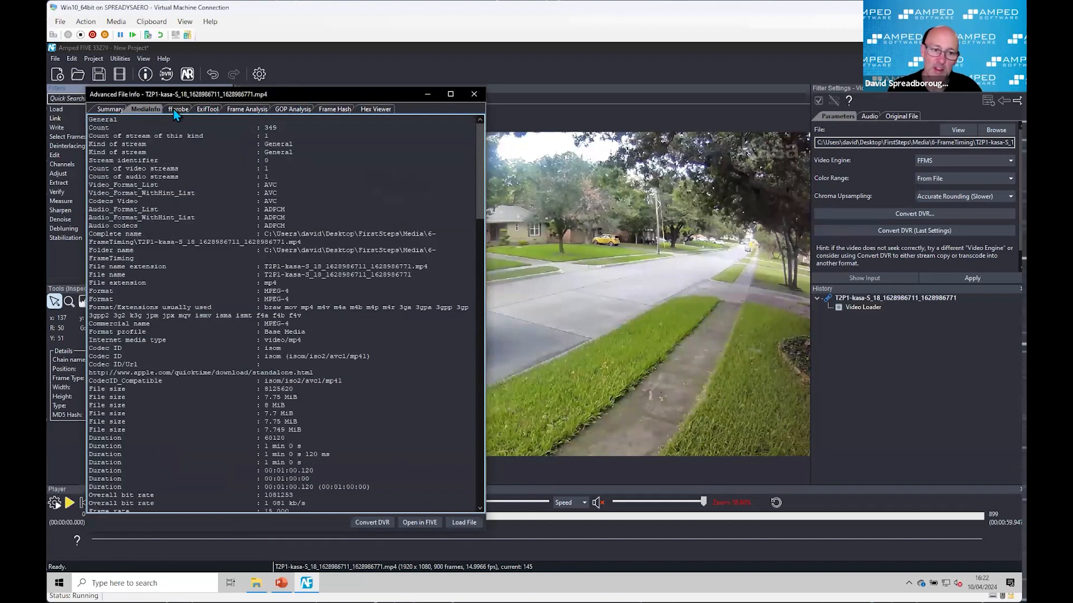
left_click(178, 110)
left_click(148, 110)
left_click(173, 110)
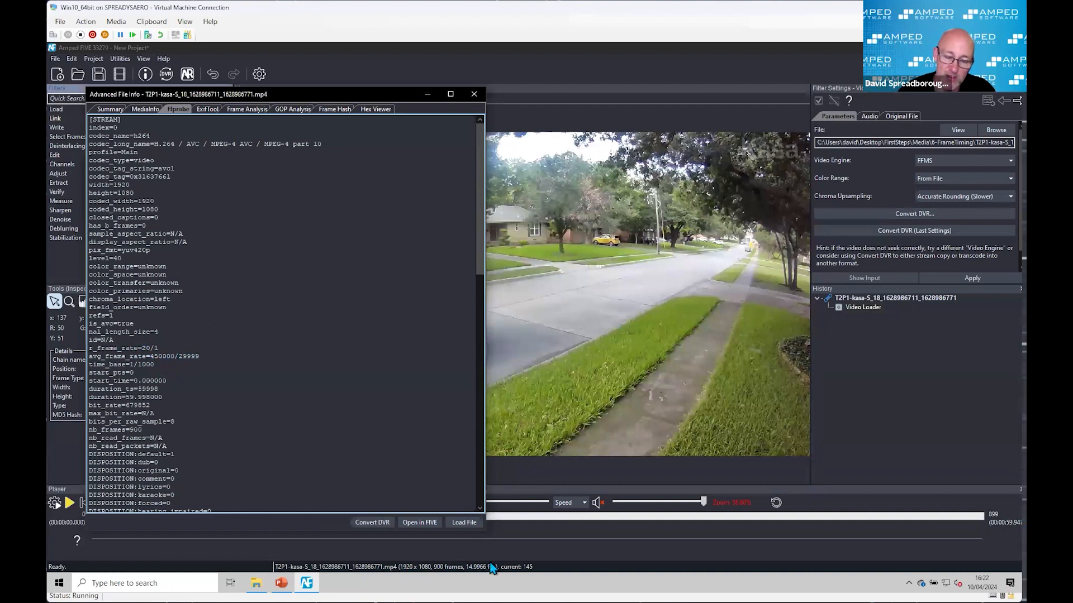
Step: Run the Frame and GOP Analysis on the street video and shift the info window slightly aside
left_click(244, 110)
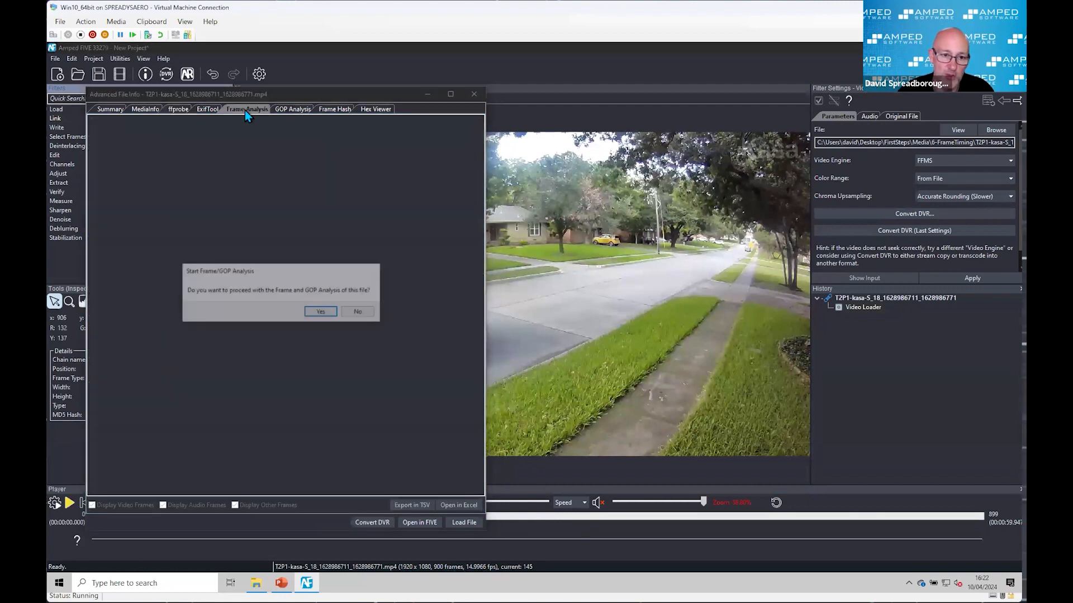
left_click(323, 316)
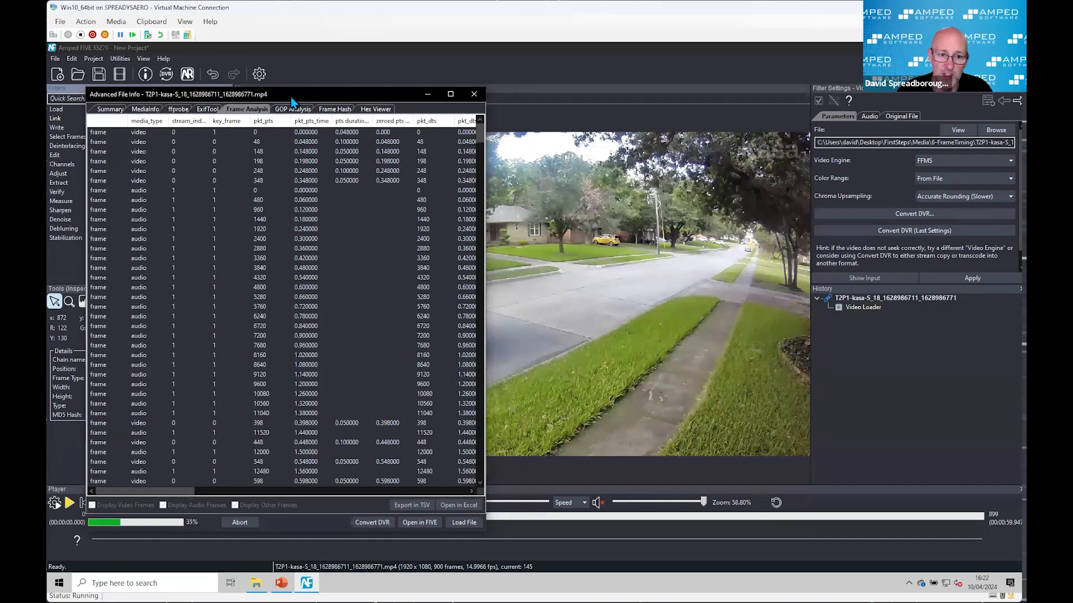
left_click_drag(292, 102, 318, 100)
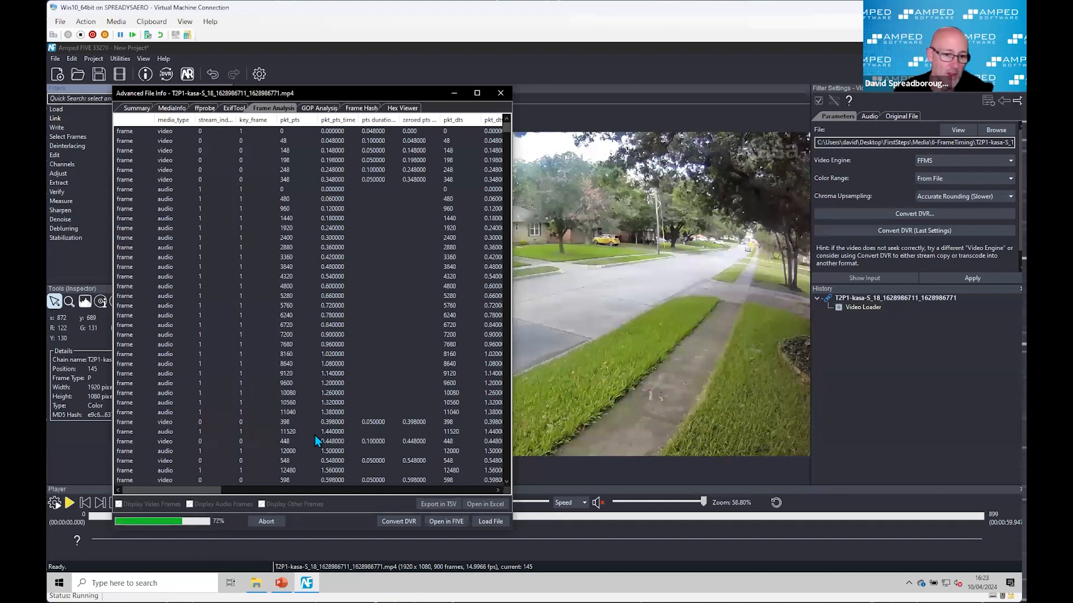
Step: Examine the MediaInfo report for the file's duration, frame rate and frame count, down to the video stream's format settings
left_click(173, 109)
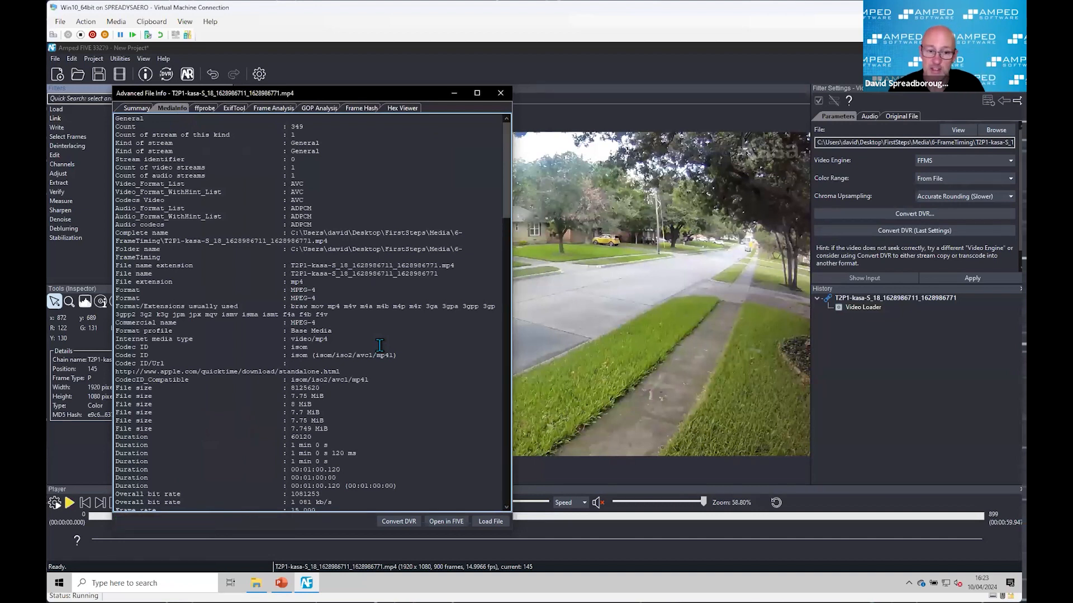
scroll(380, 345, "down", 2)
scroll(380, 345, "down", 2)
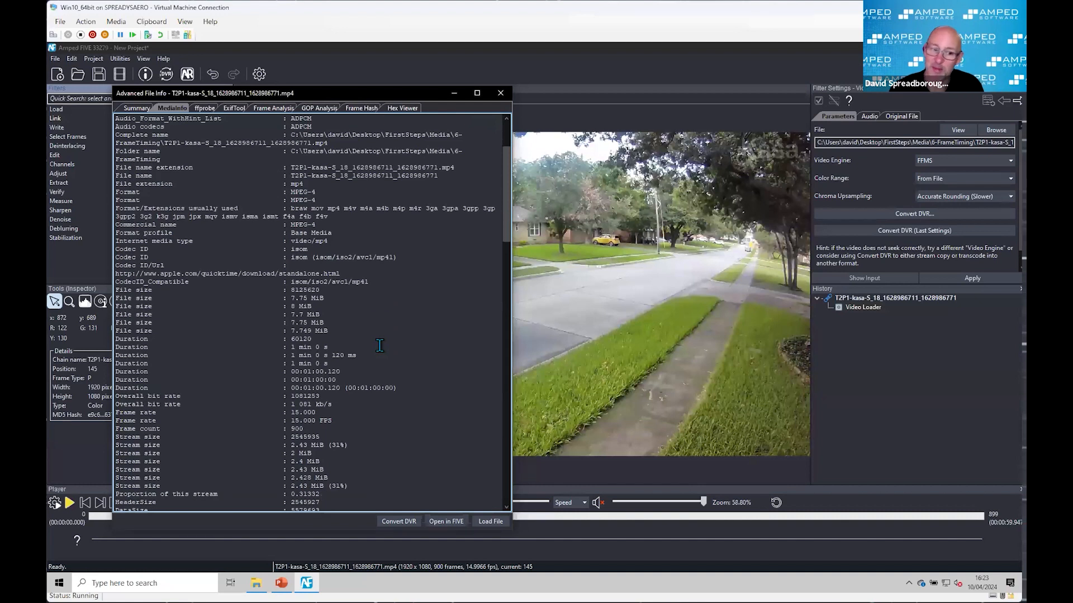
scroll(380, 345, "down", 3)
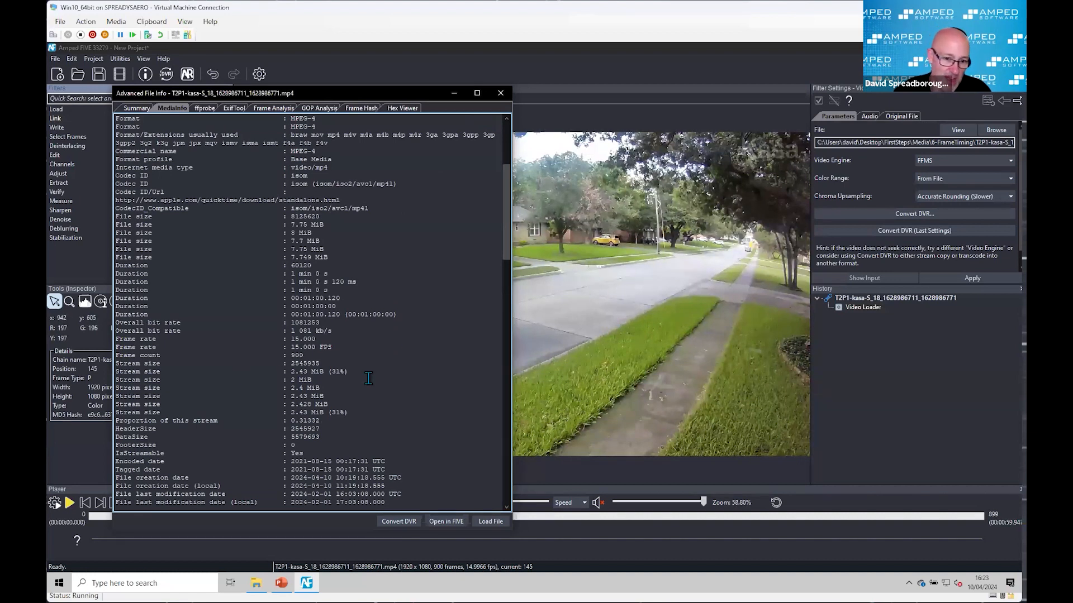
scroll(366, 380, "down", 4)
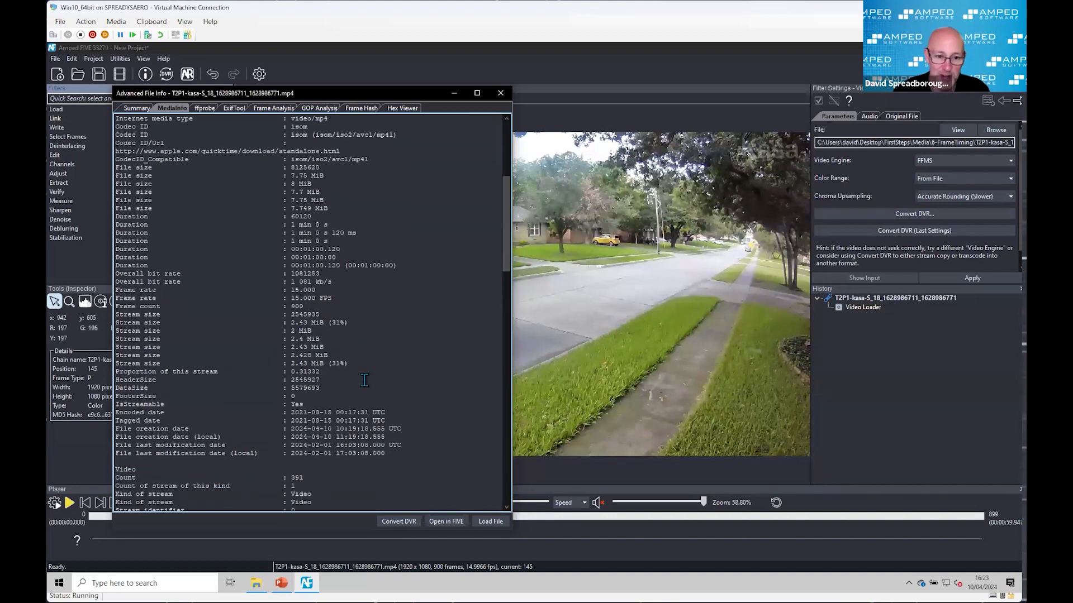
scroll(364, 380, "down", 8)
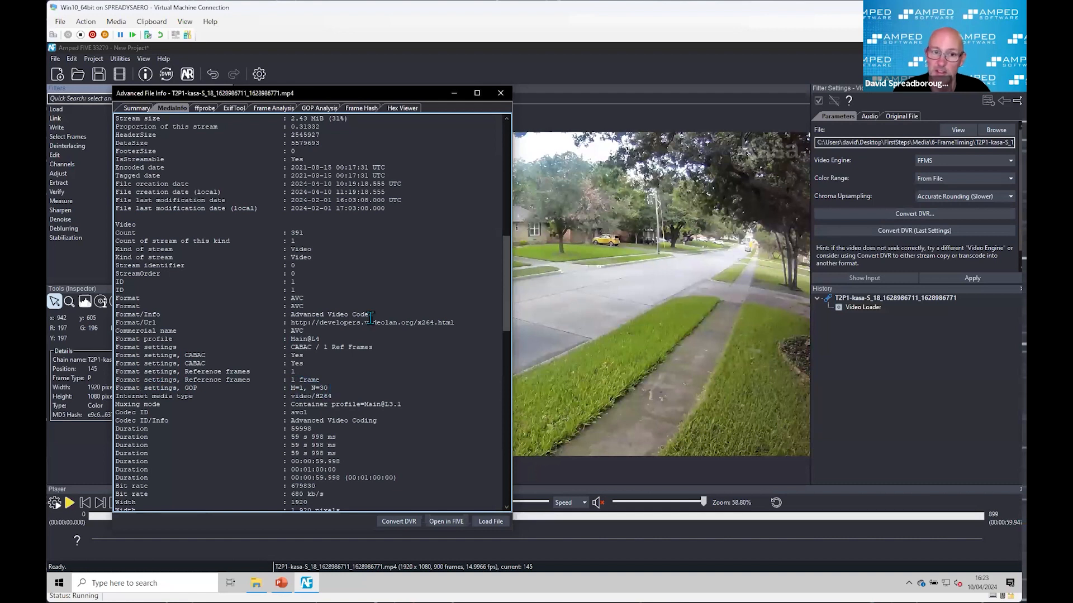
Step: Review the GOP analysis of I and P frames and check it against the GOP settings in the MediaInfo report
left_click(316, 109)
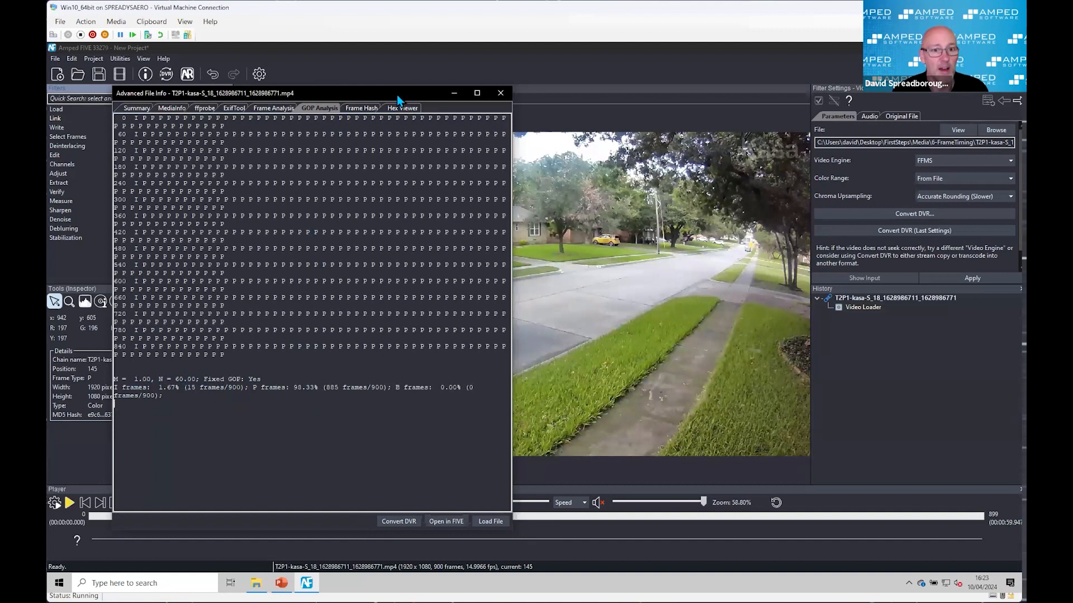
left_click_drag(397, 96, 546, 73)
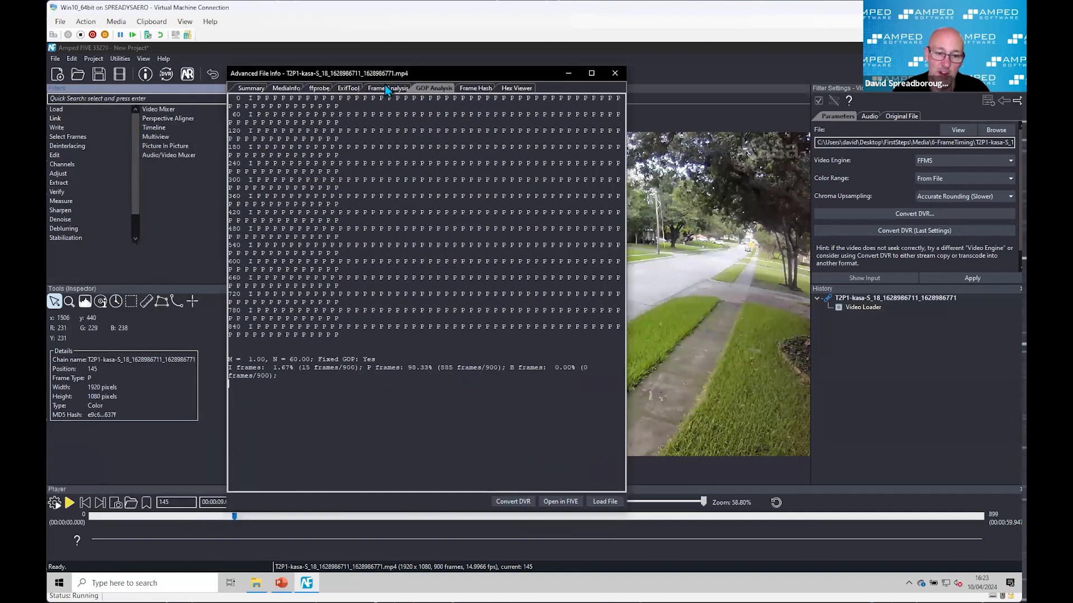
left_click_drag(391, 73, 305, 104)
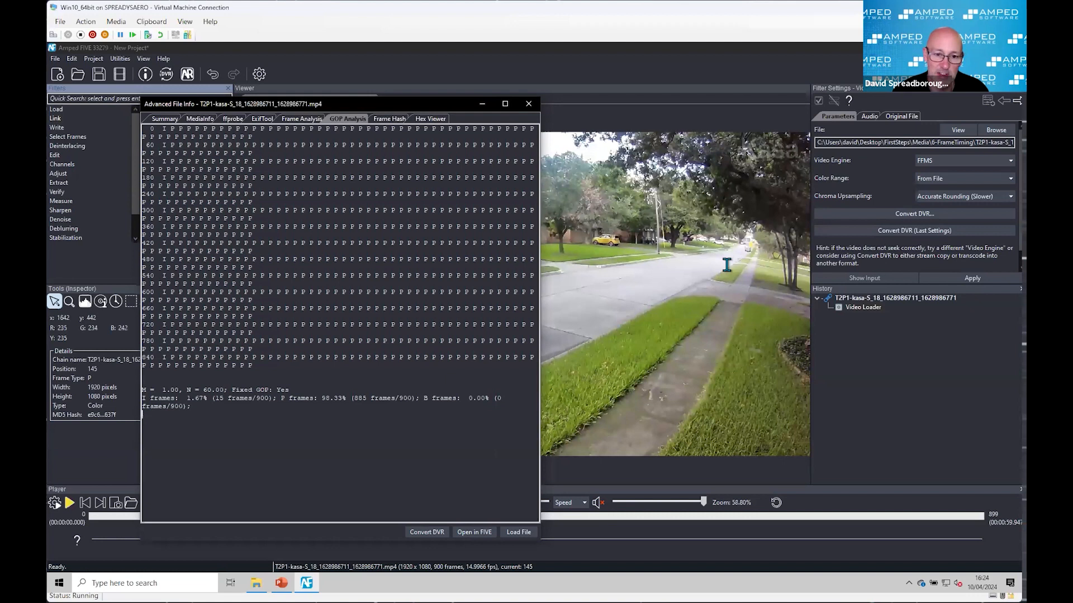
left_click_drag(362, 105, 476, 114)
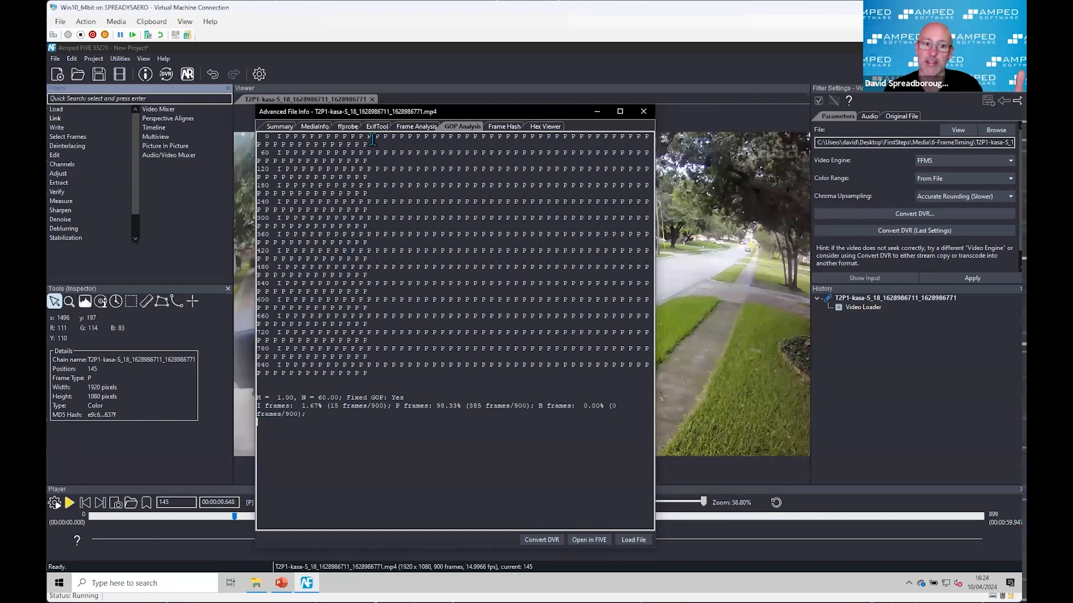
left_click(317, 127)
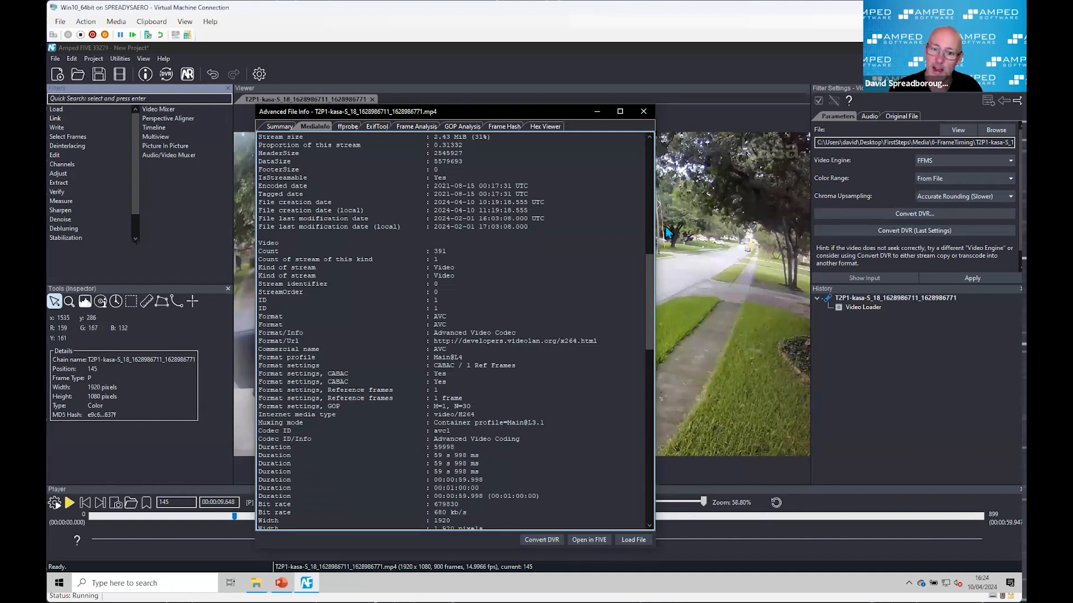
Step: Limit the Frame Analysis table to video frames only and widen the computed PTS duration column to its full heading
left_click(414, 127)
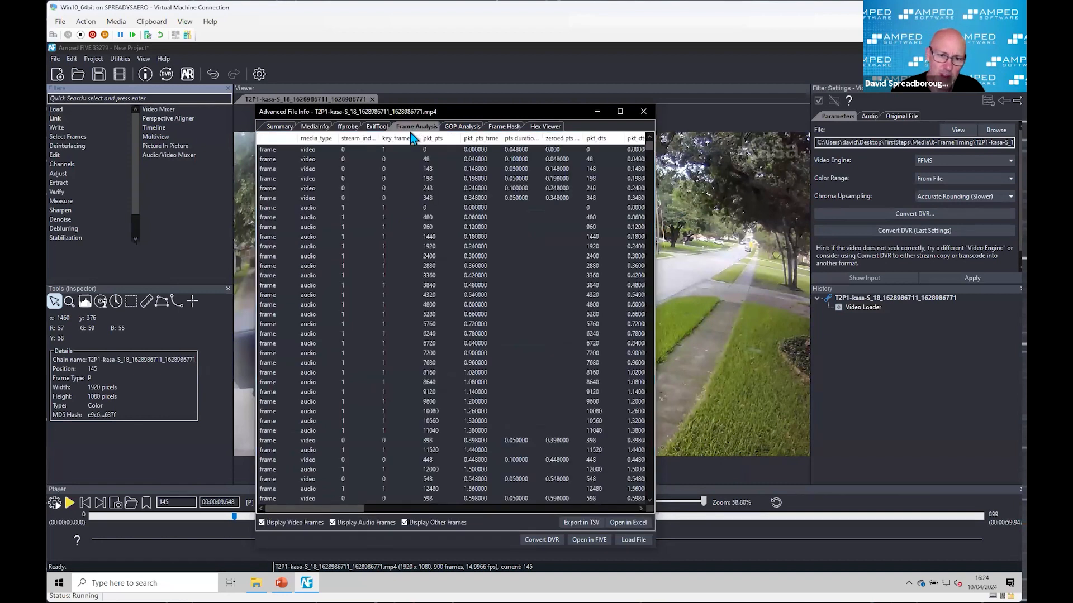
left_click(332, 522)
left_click(404, 522)
mouse_move(357, 508)
left_mouse_down()
mouse_move(401, 516)
mouse_move(367, 514)
left_mouse_up()
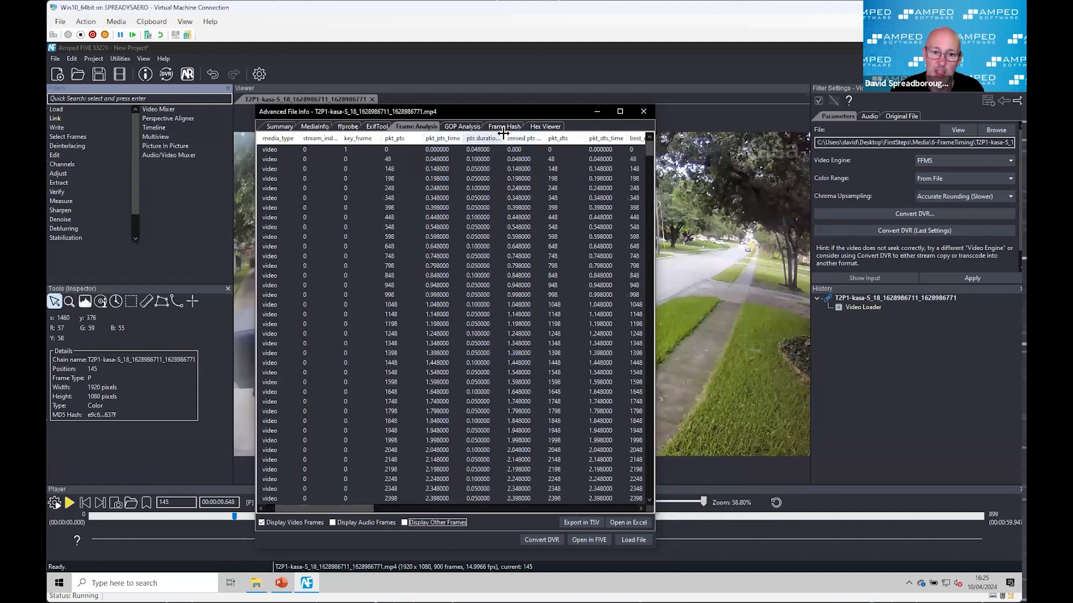
left_click_drag(503, 133, 545, 133)
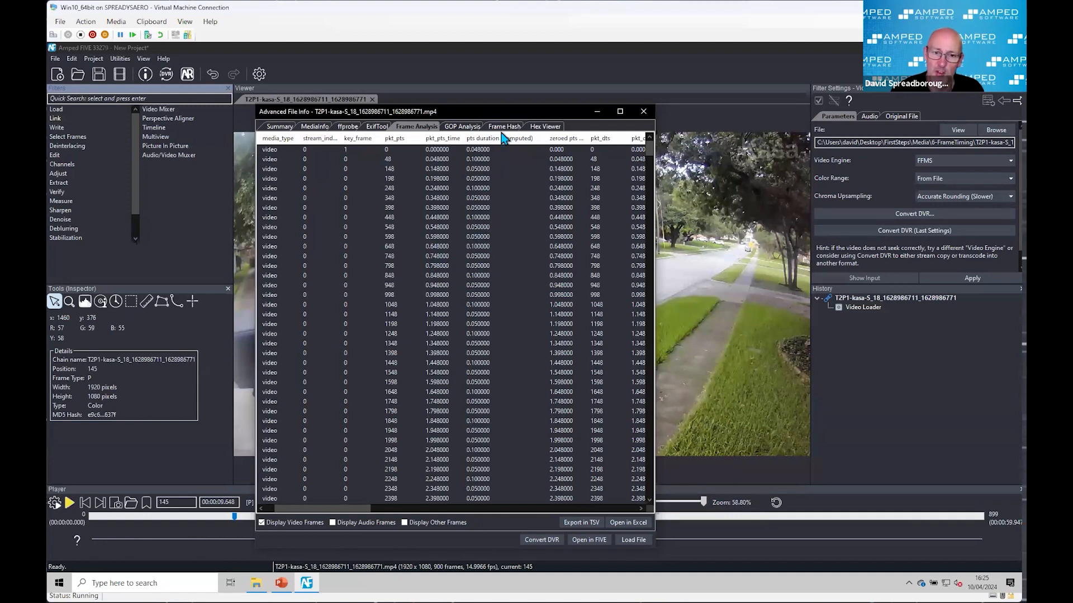
left_click_drag(471, 101, 433, 95)
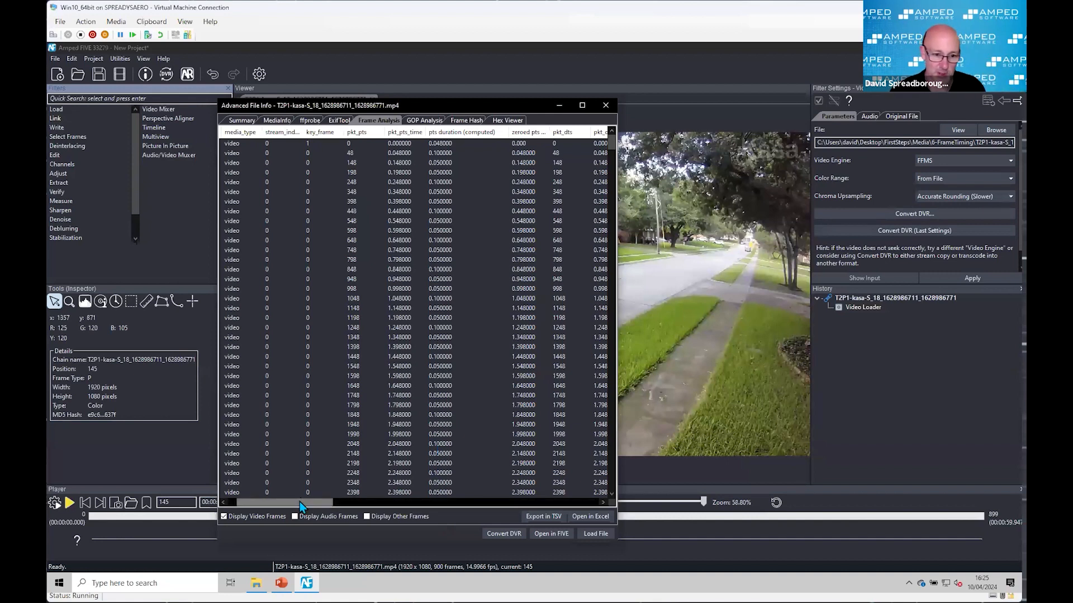
Step: Examine the packet duration columns of the frame analysis, and close the Advanced File Info window
left_click_drag(299, 501, 386, 506)
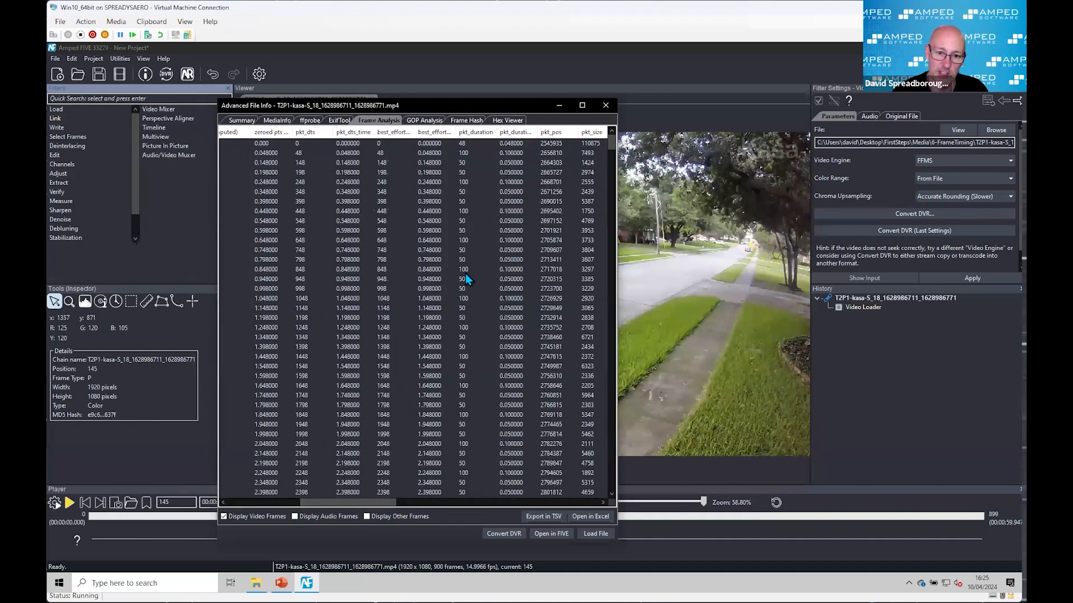
mouse_move(380, 503)
left_mouse_down()
mouse_move(366, 506)
mouse_move(378, 504)
left_mouse_up()
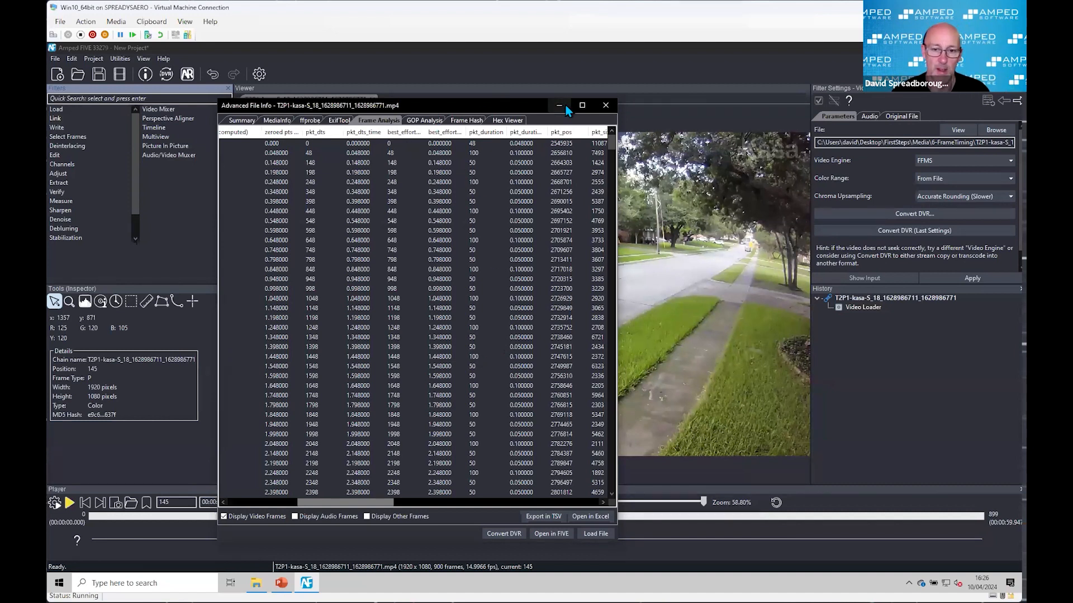
left_click(606, 106)
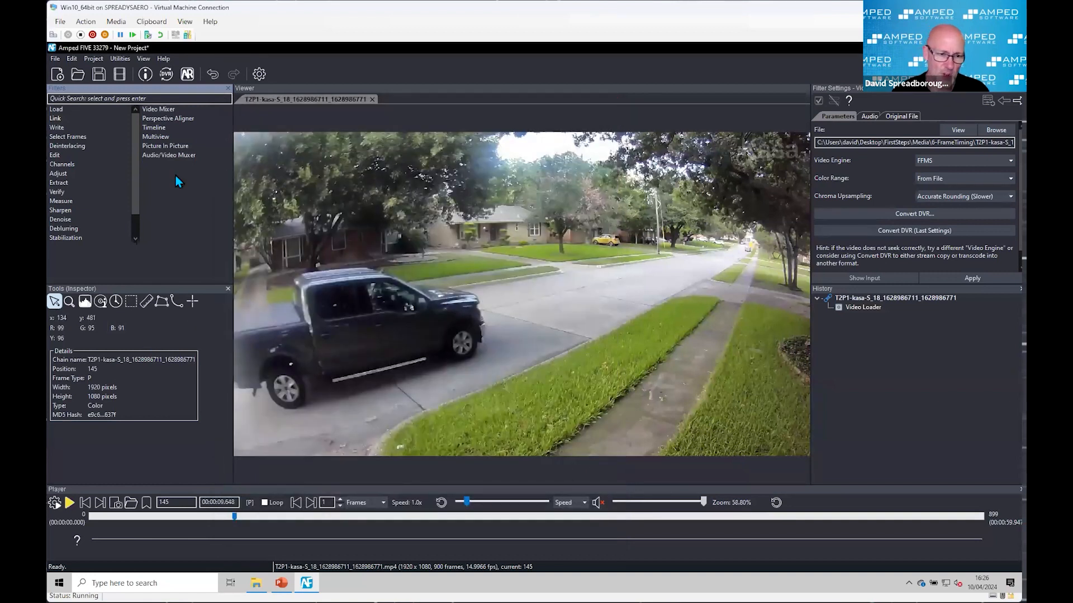
Step: Show the Assistant in place of the Tools inspector and open its Quick_Text script
left_click(228, 288)
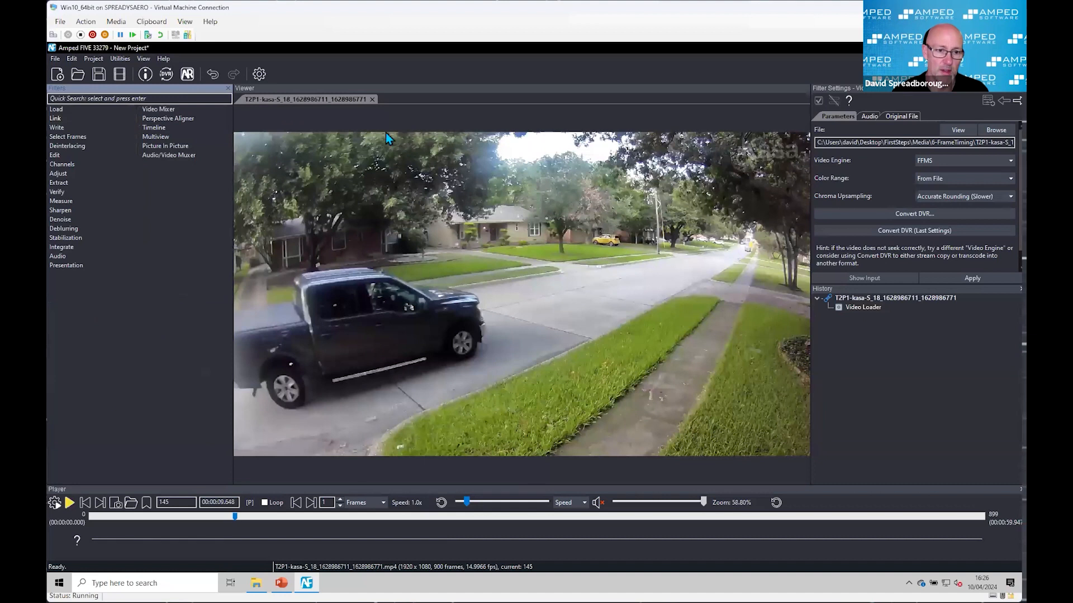
left_click(145, 59)
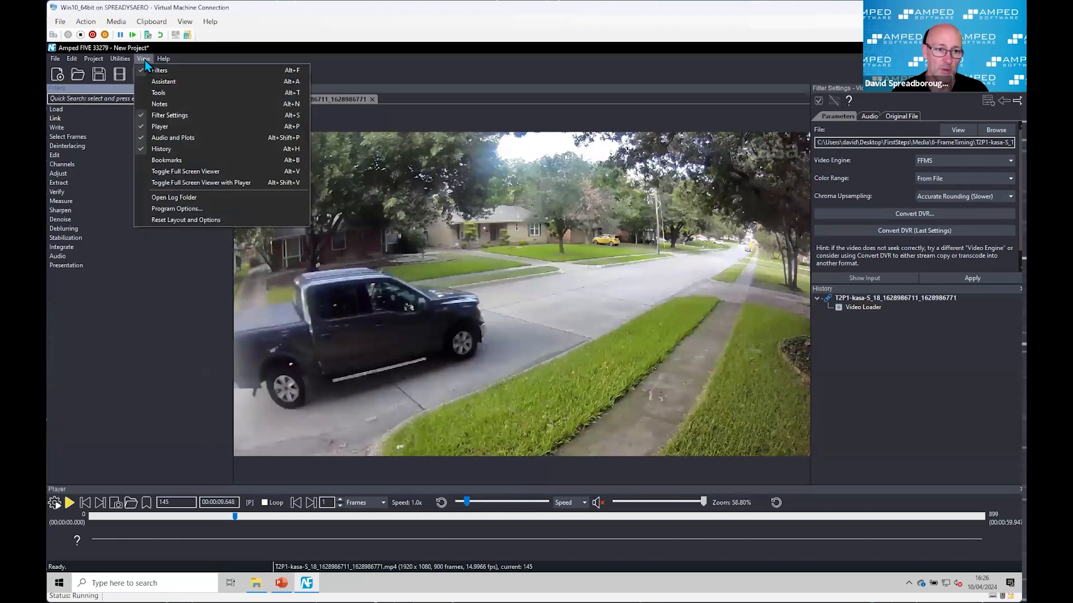
left_click(179, 81)
left_click(137, 316)
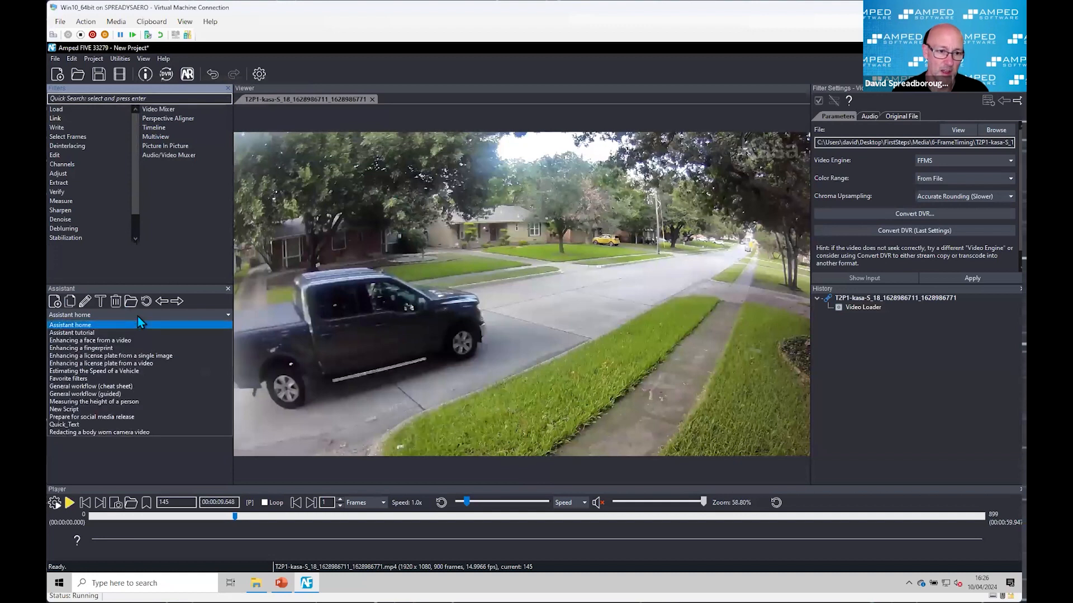
left_click(86, 424)
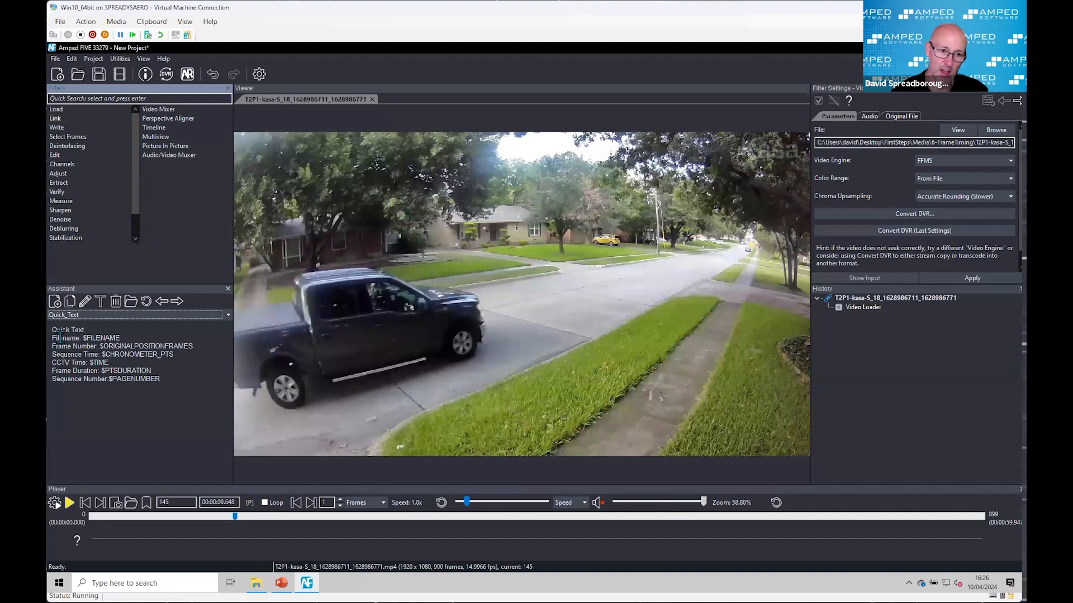
Step: Apply an Add Text filter after the Video Loader, filled with the Quick_Text macro lines from Filename through Sequence Number
left_click_drag(52, 338, 169, 379)
key("ctrl+c")
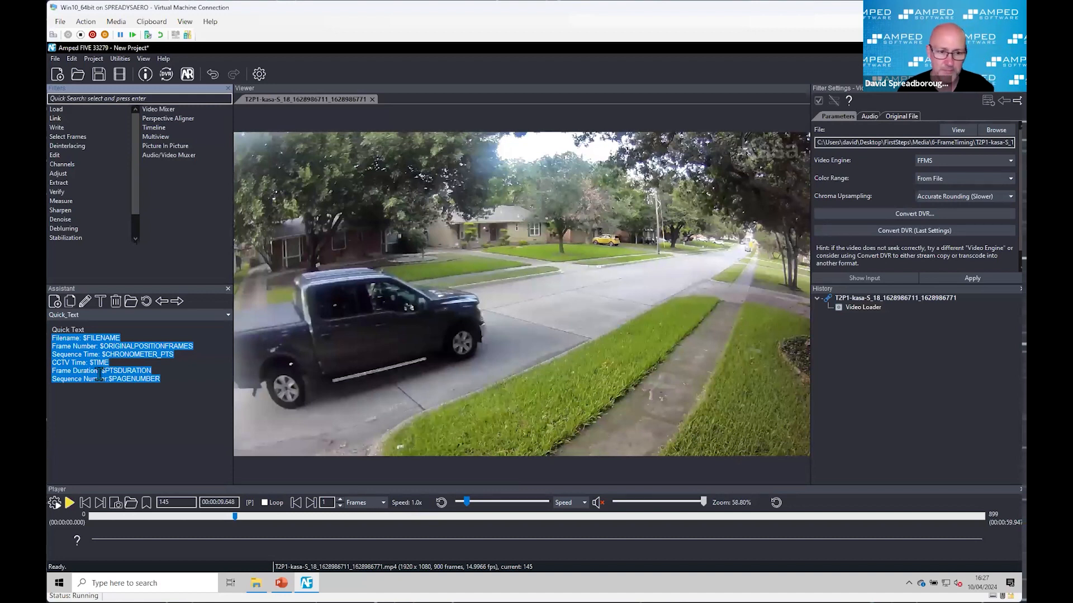
left_click(861, 310)
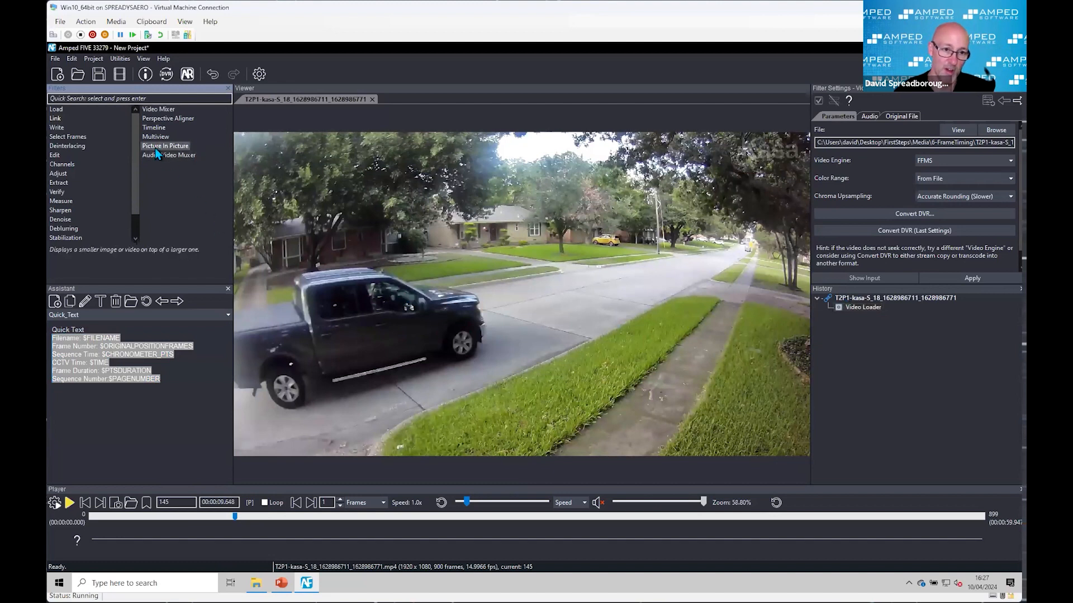
scroll(82, 212, "down", 1)
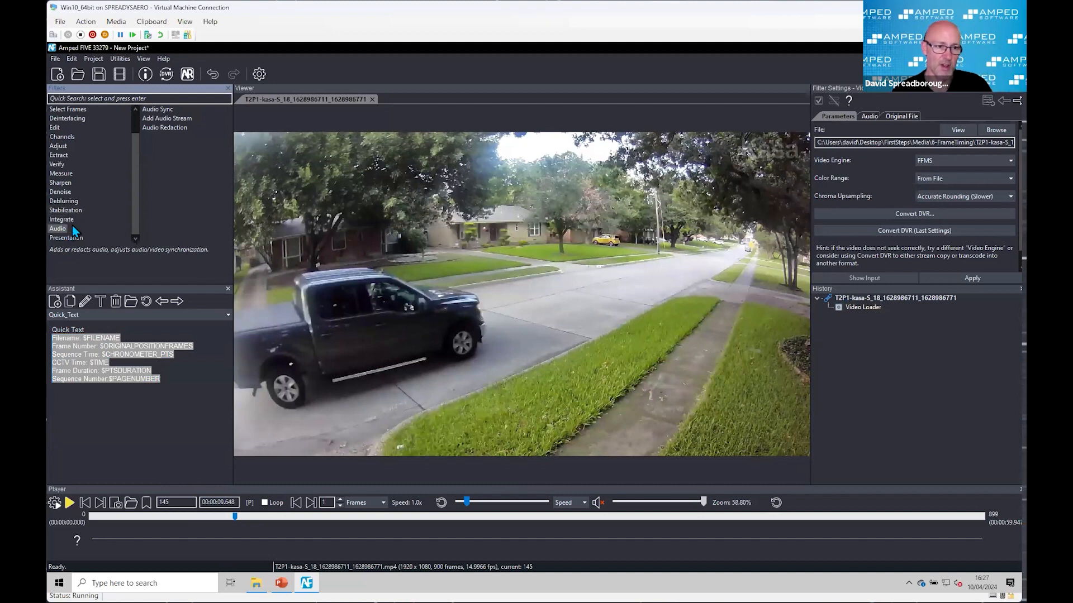
mouse_move(72, 238)
double_click(153, 192)
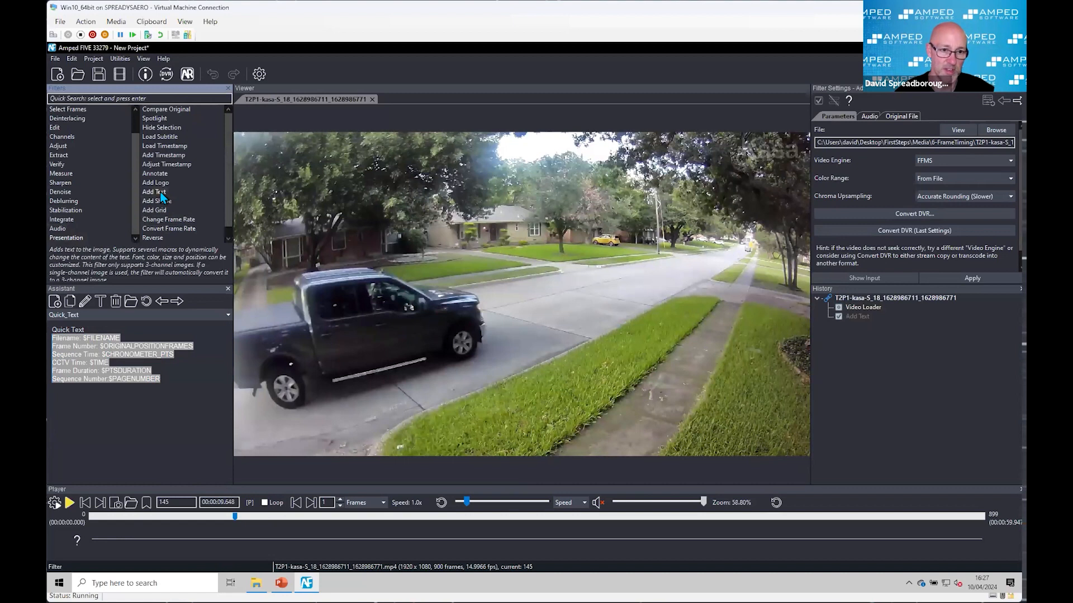
left_click(836, 147)
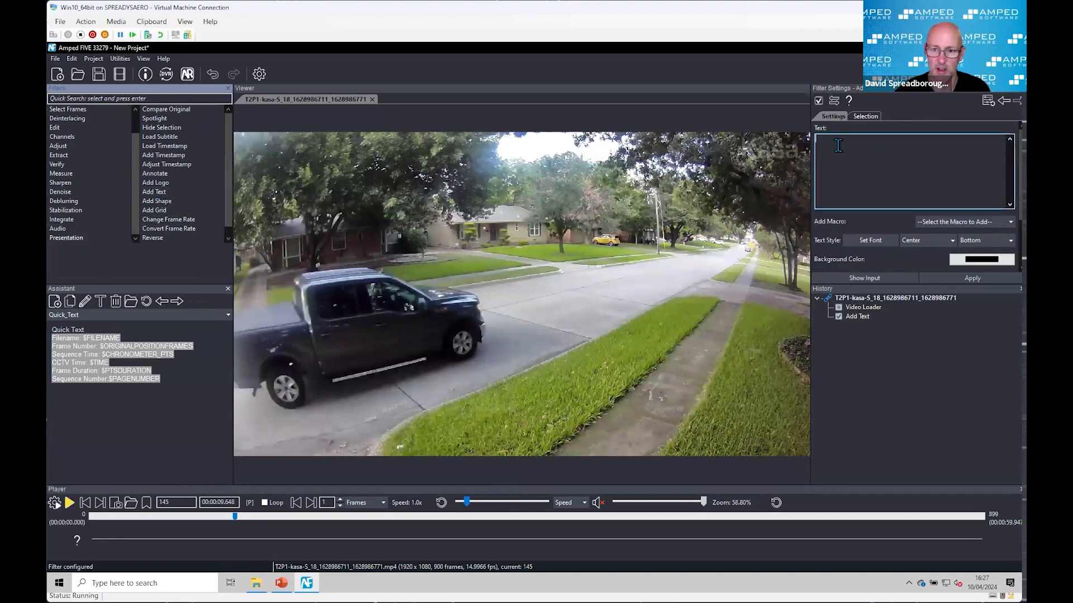
key("ctrl+v")
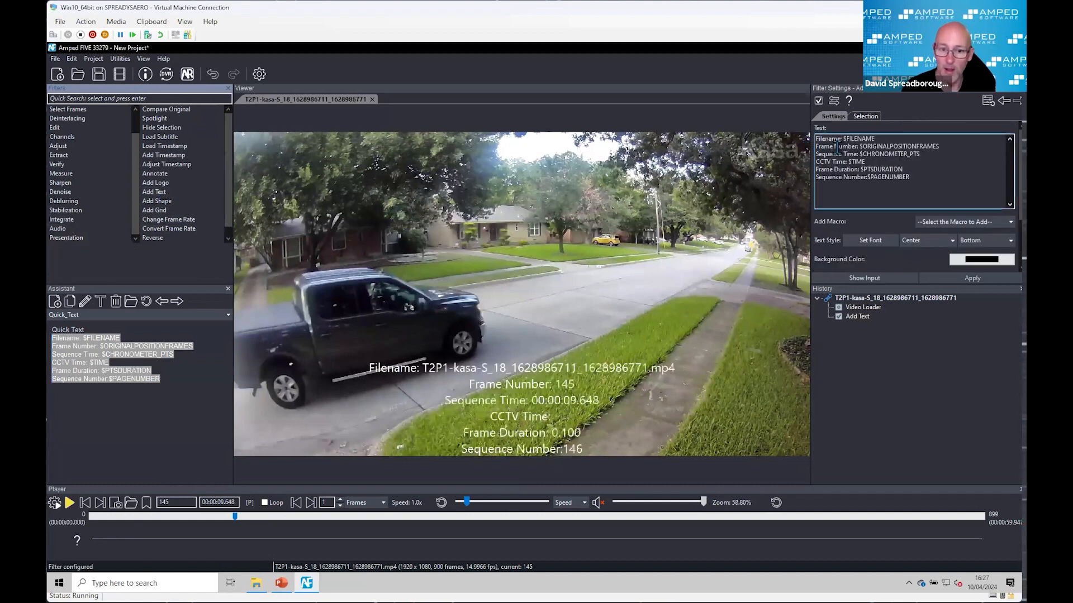
Step: Align the overlaid text to Left and Top on the video
left_click(914, 241)
left_click(929, 250)
left_click(979, 241)
left_click(972, 252)
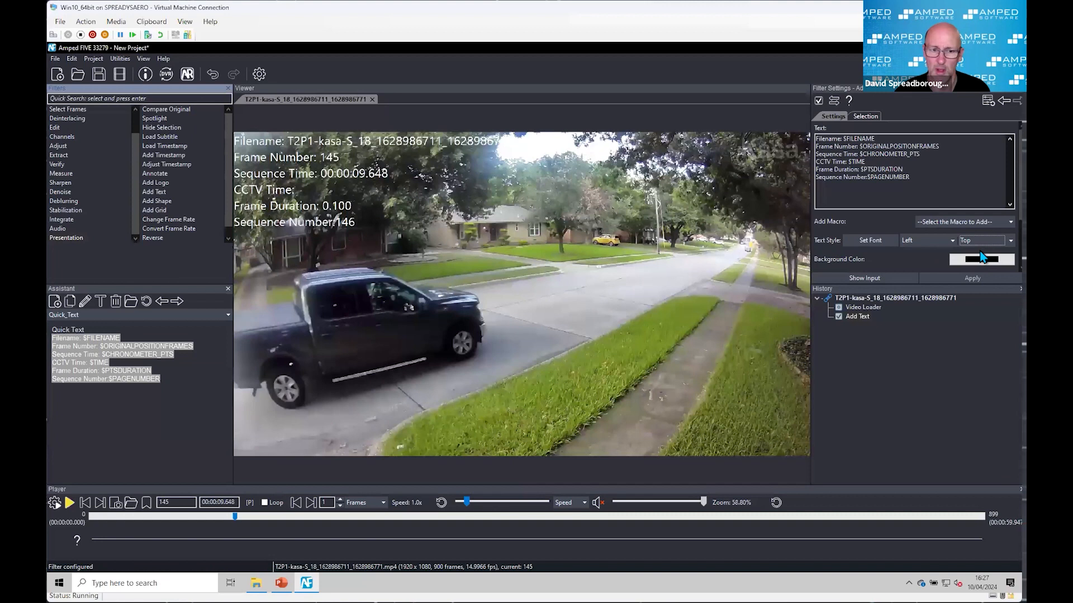
Step: Set the overlaid text's background shape to Text, keeping the black background color
scroll(972, 257, "down", 1)
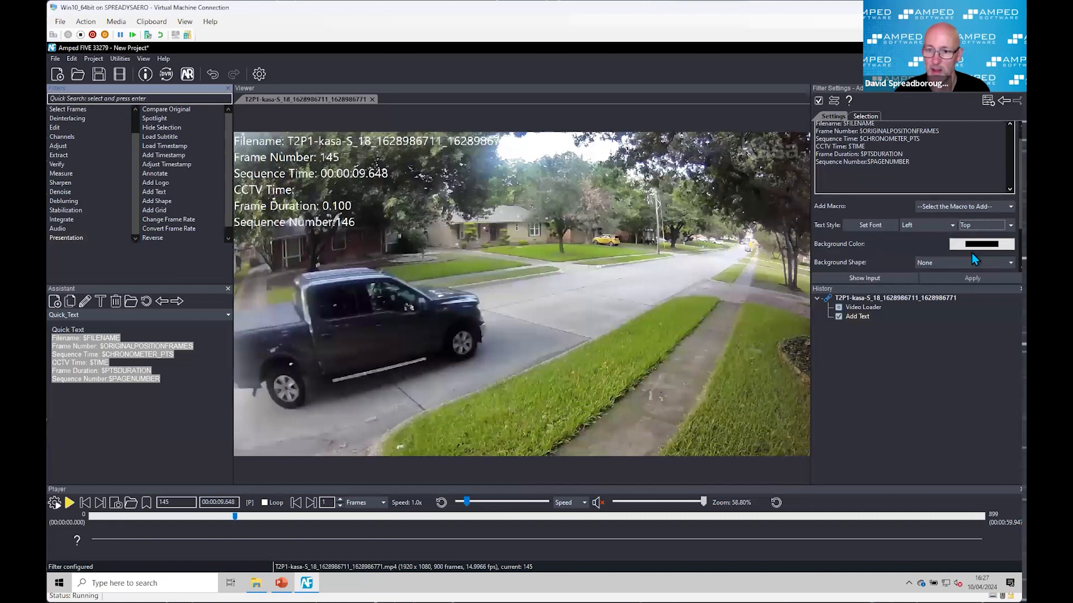
left_click(947, 260)
left_click(937, 280)
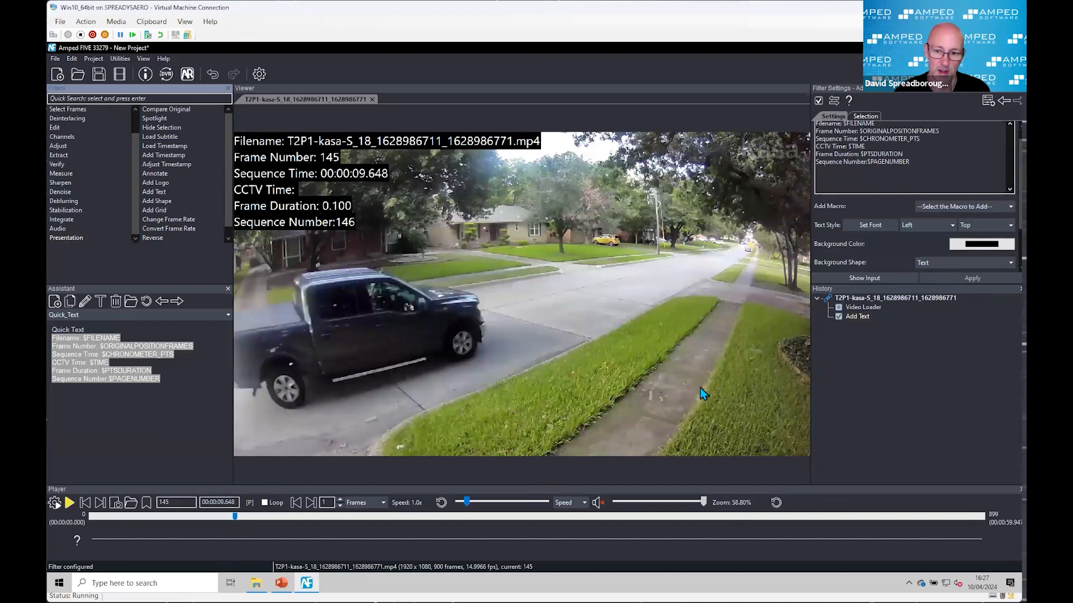
Step: Add a Range Selector directly after the Video Loader, running from original frame 115 to frame 275 around the pickup truck's pass
left_click(866, 308)
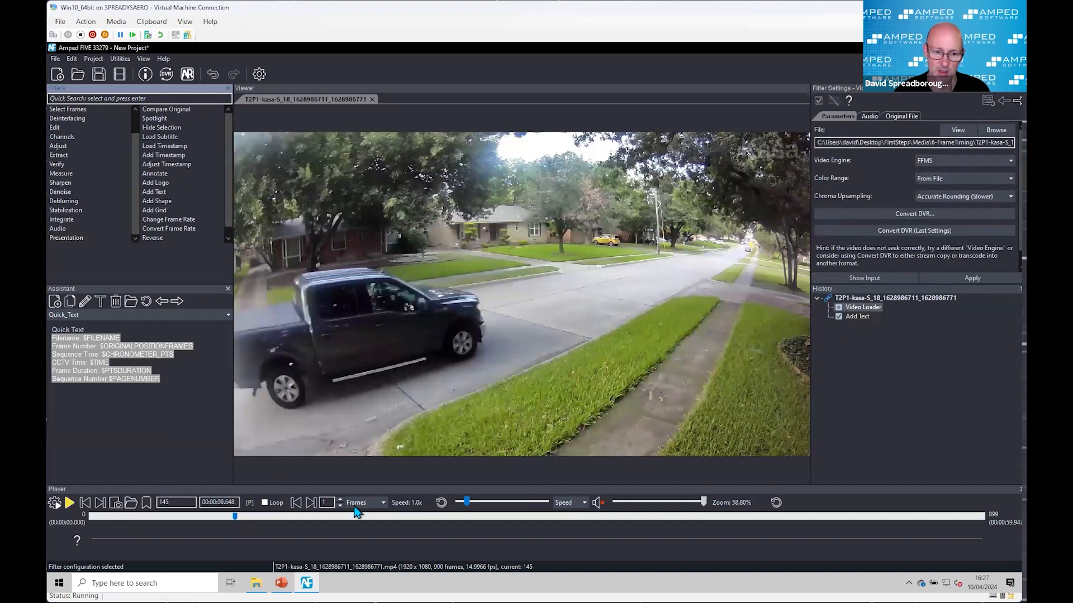
left_click_drag(233, 516, 202, 518)
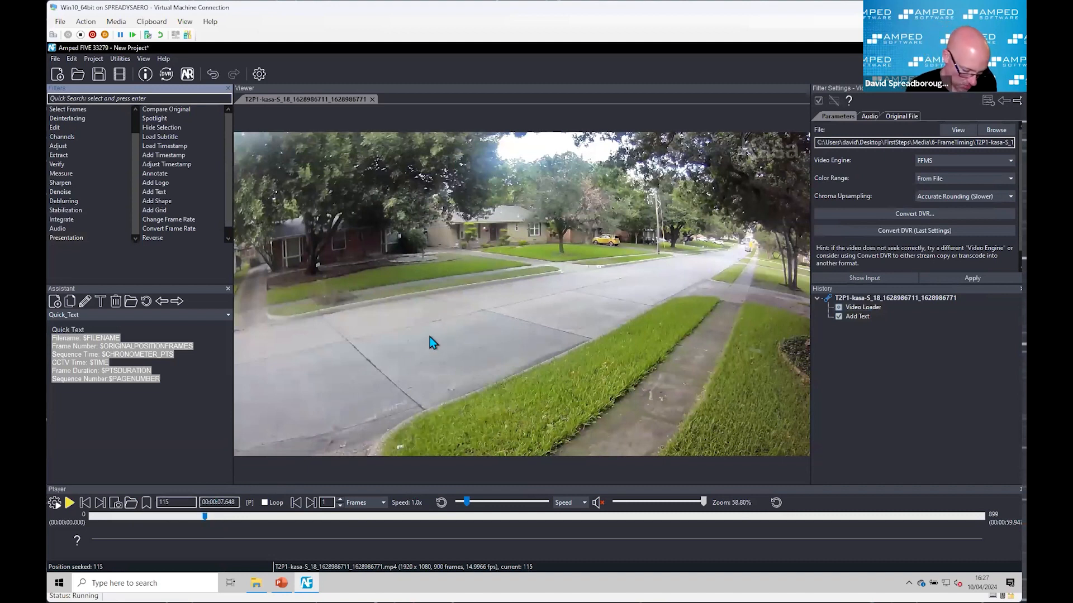
key("alt+i")
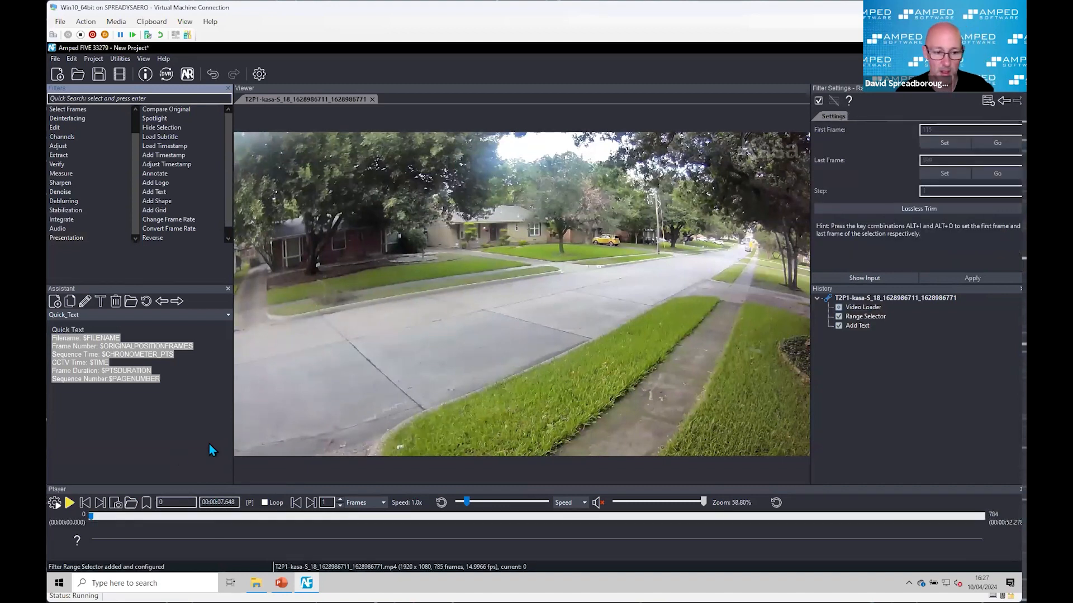
left_click(124, 517)
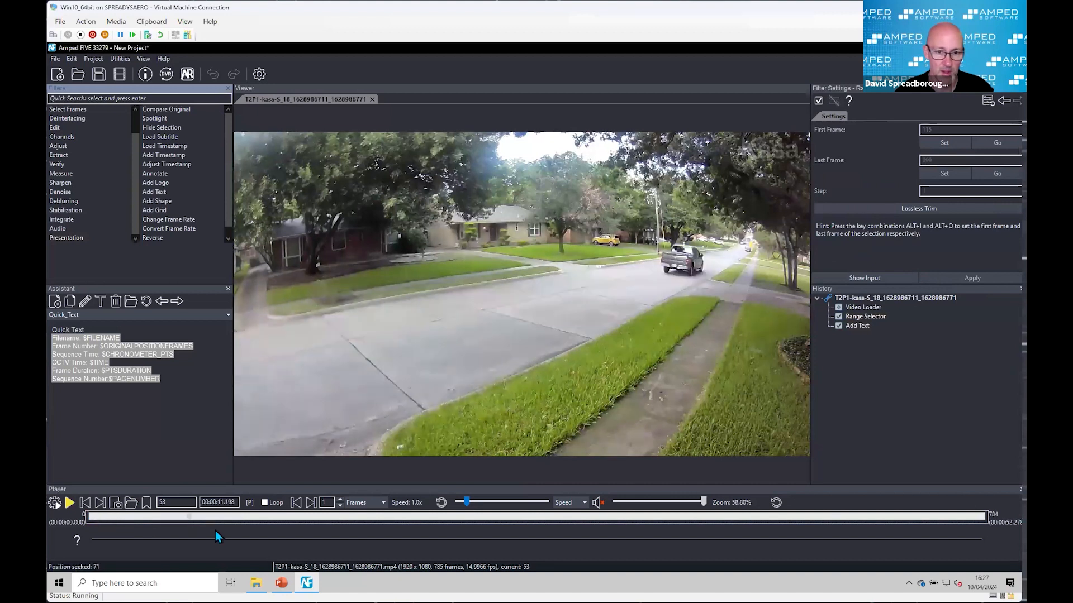
left_click(273, 531)
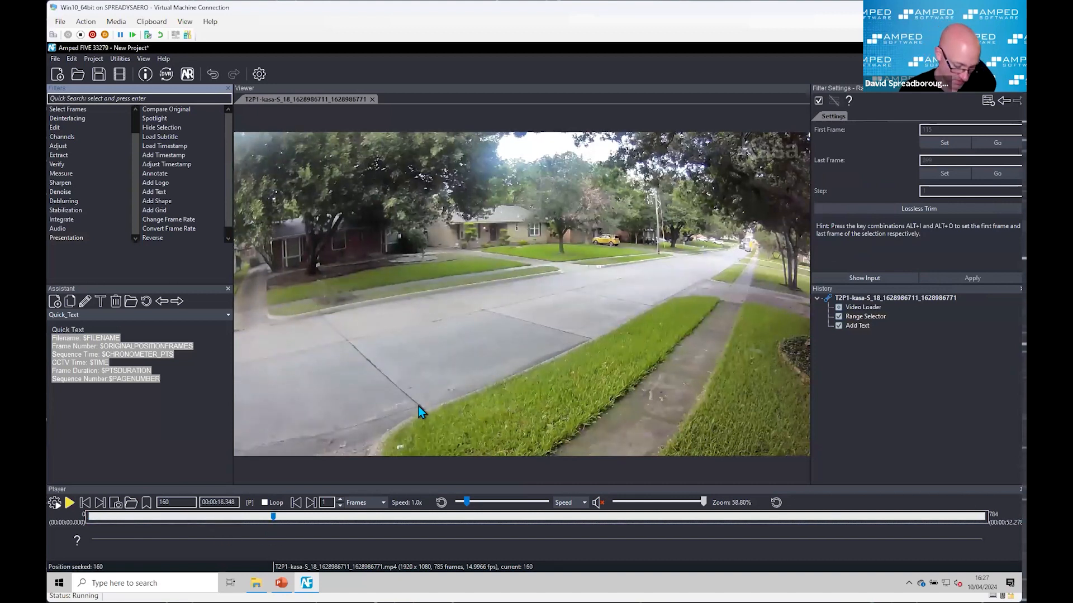
key("alt+o")
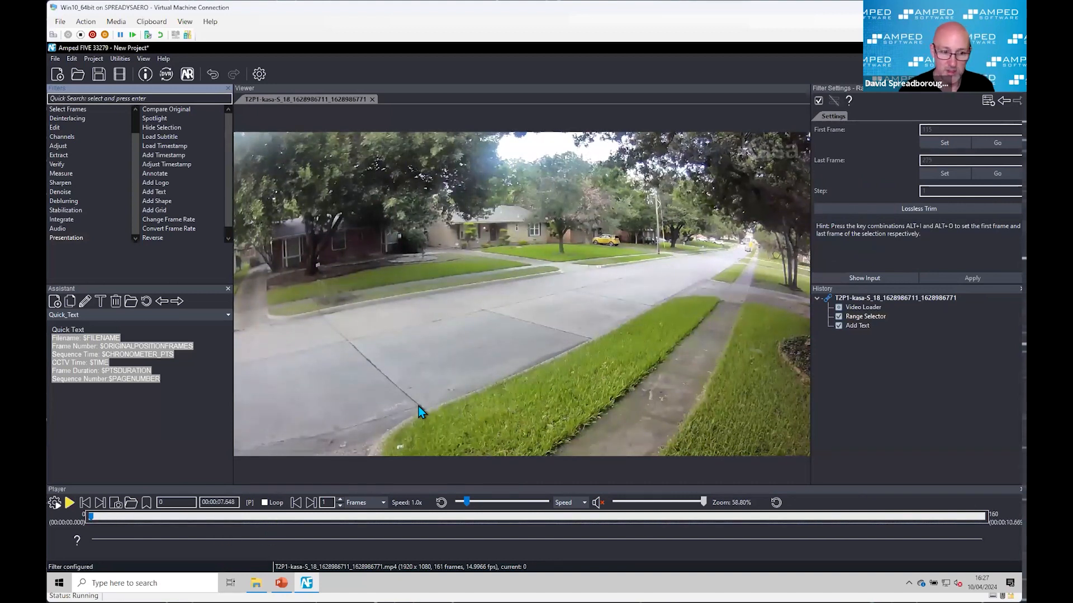
Step: Play the trimmed range with the Add Text overlay to check its frame number, sequence time and duration, pausing at sequence frame 60
left_click(858, 326)
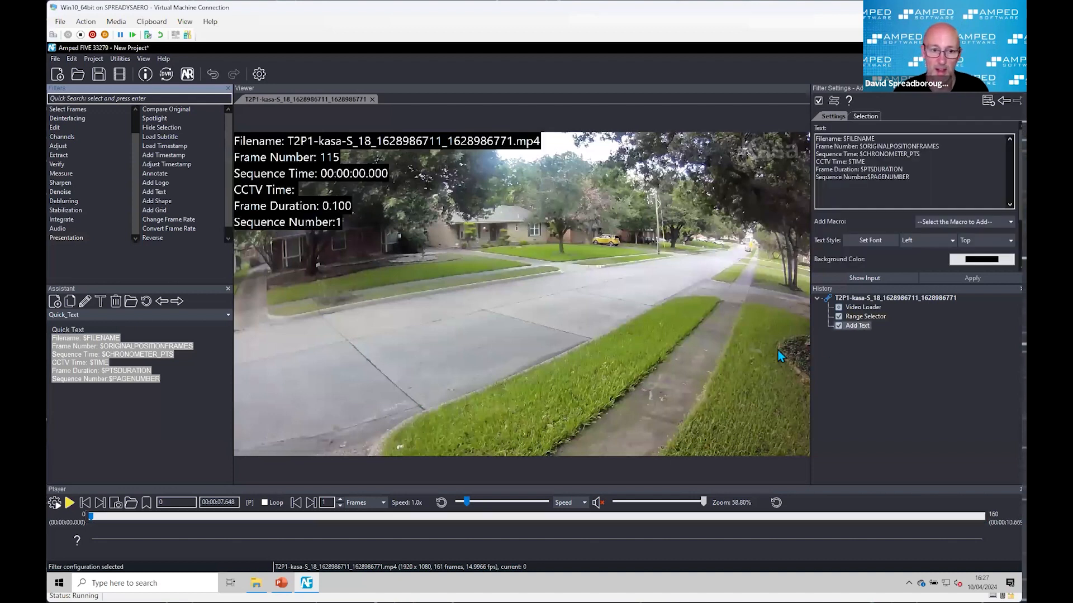
left_click(70, 503)
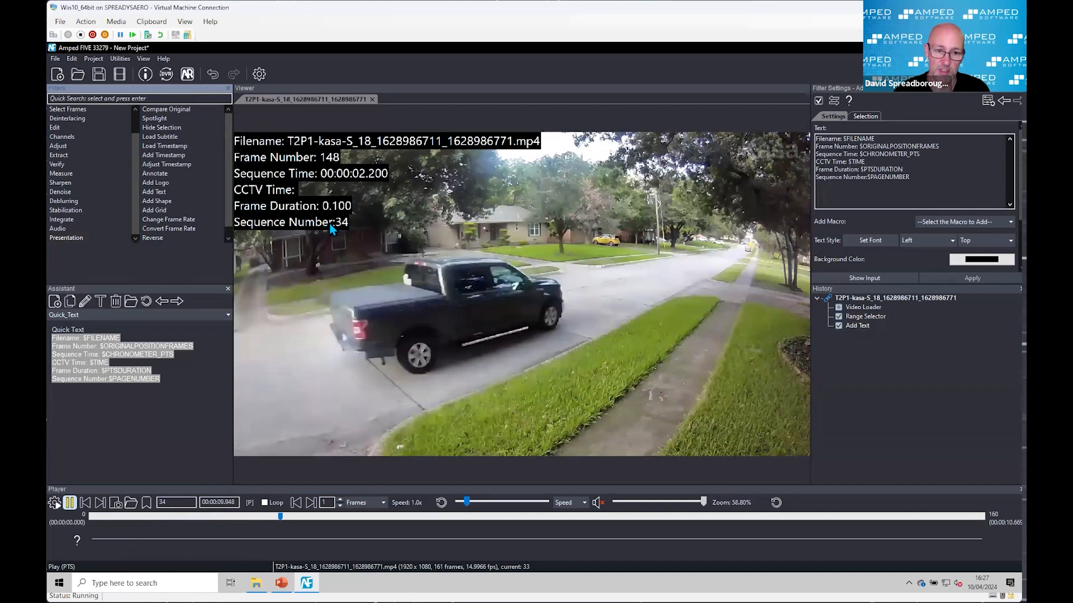
key("space")
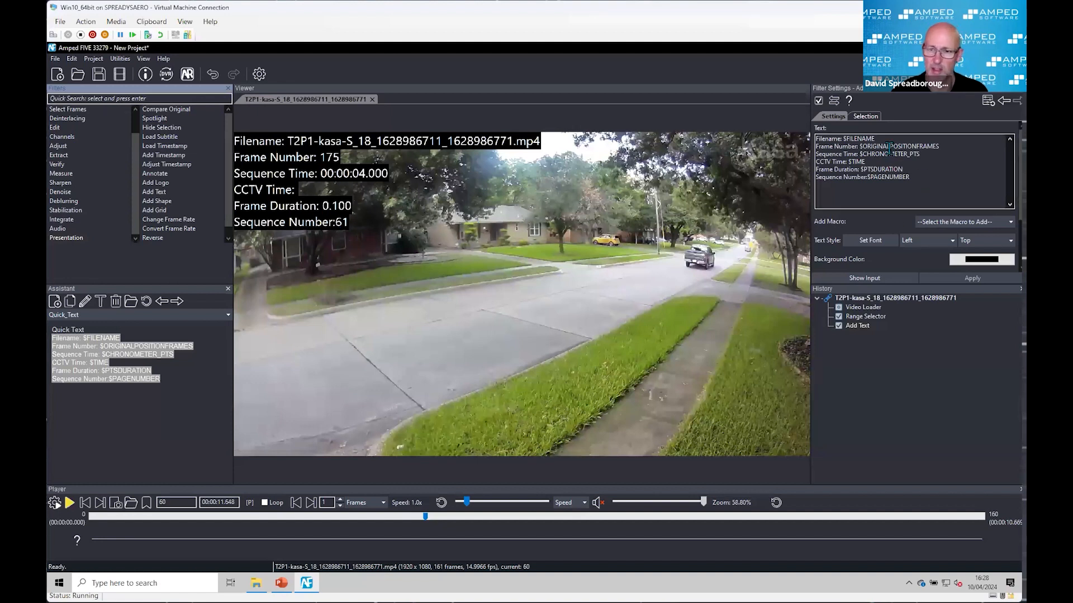
Step: Examine the macros available for the Add Text filter, including the Chronometer and Countdown variants, and close the list without adding one
left_click(979, 222)
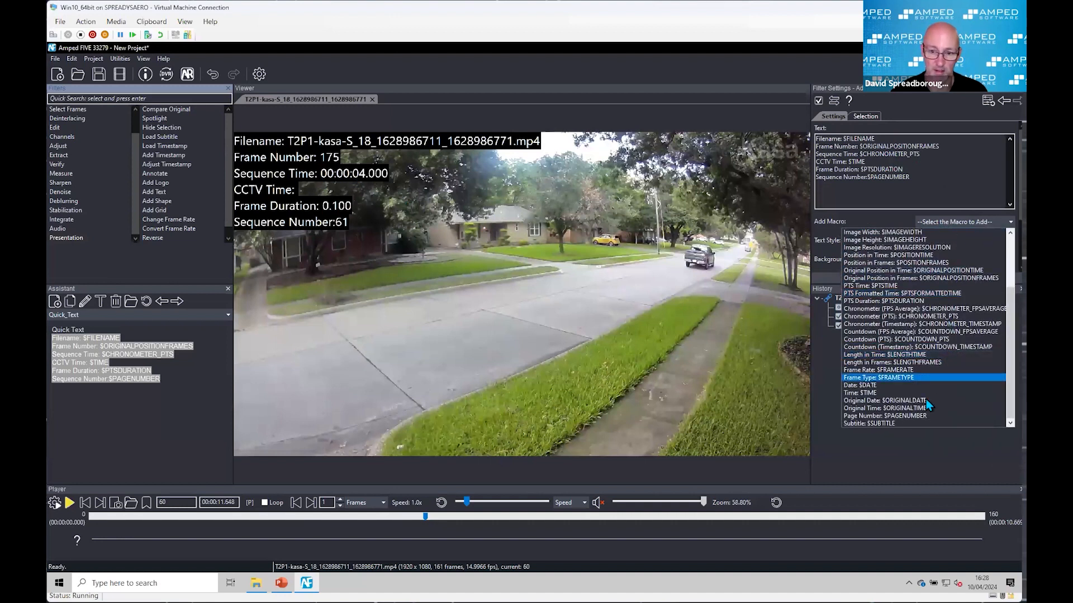
scroll(913, 411, "up", 4)
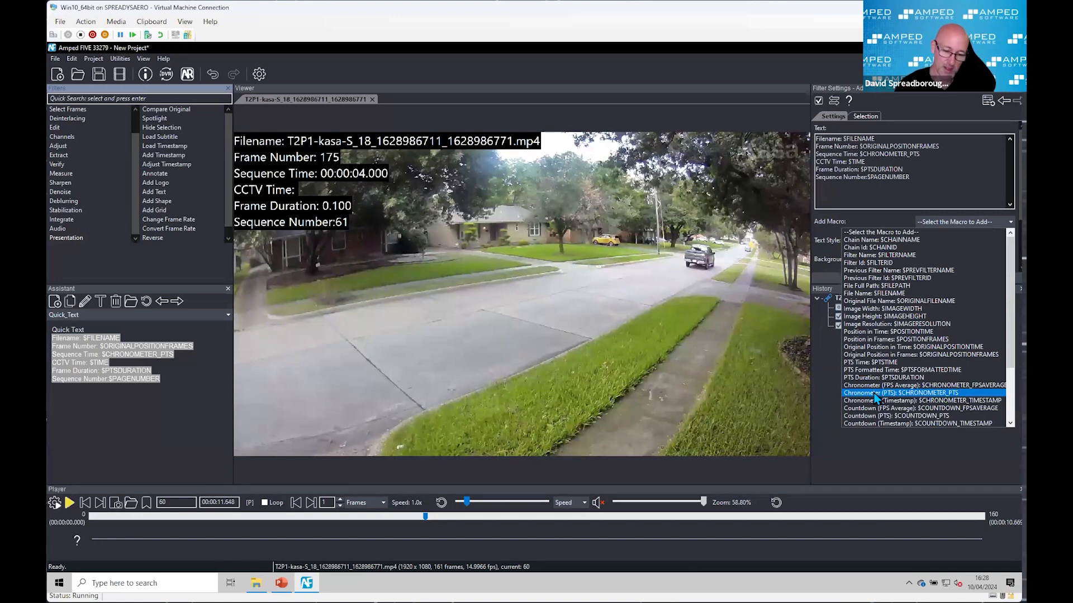
left_click(683, 347)
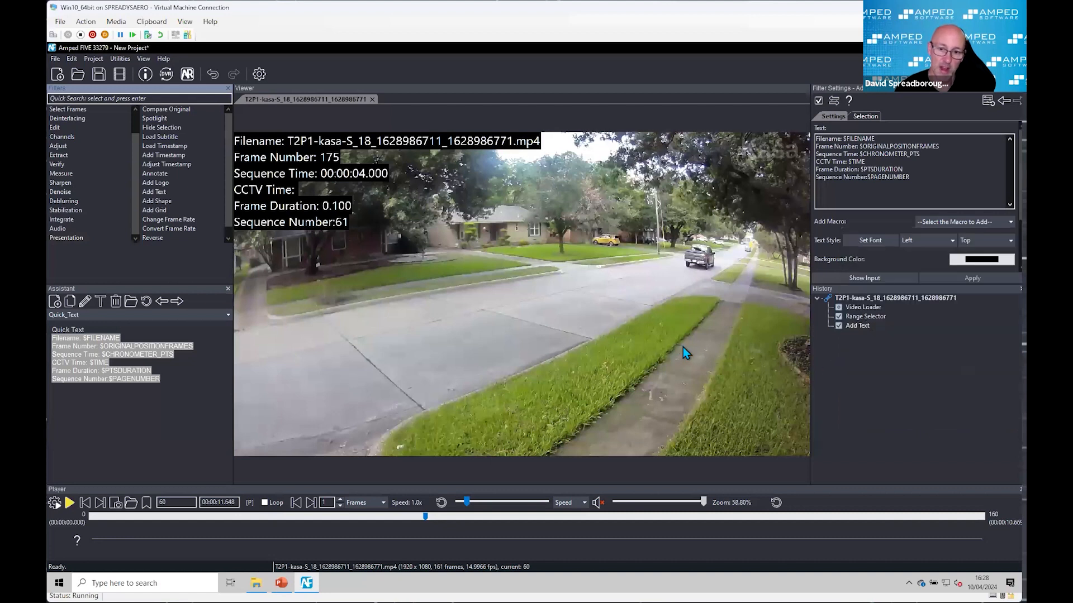